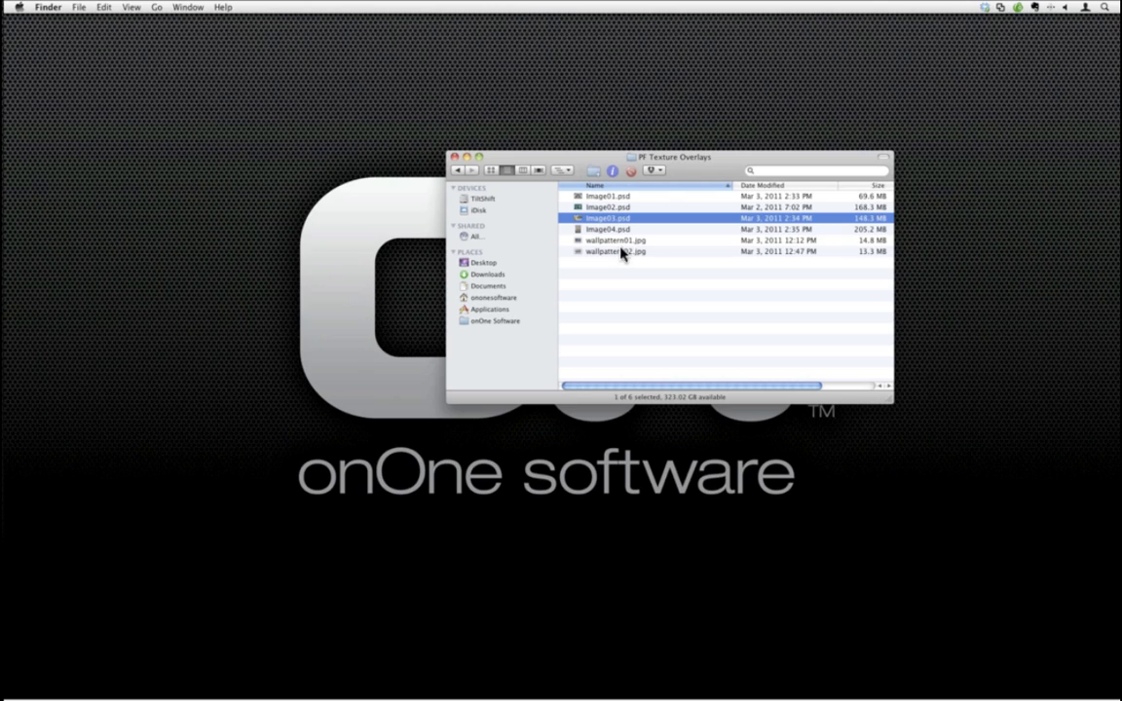
# Open Image01.psd from the PF Texture Overlays folder in Photoshop.
pyautogui.click(607, 197)
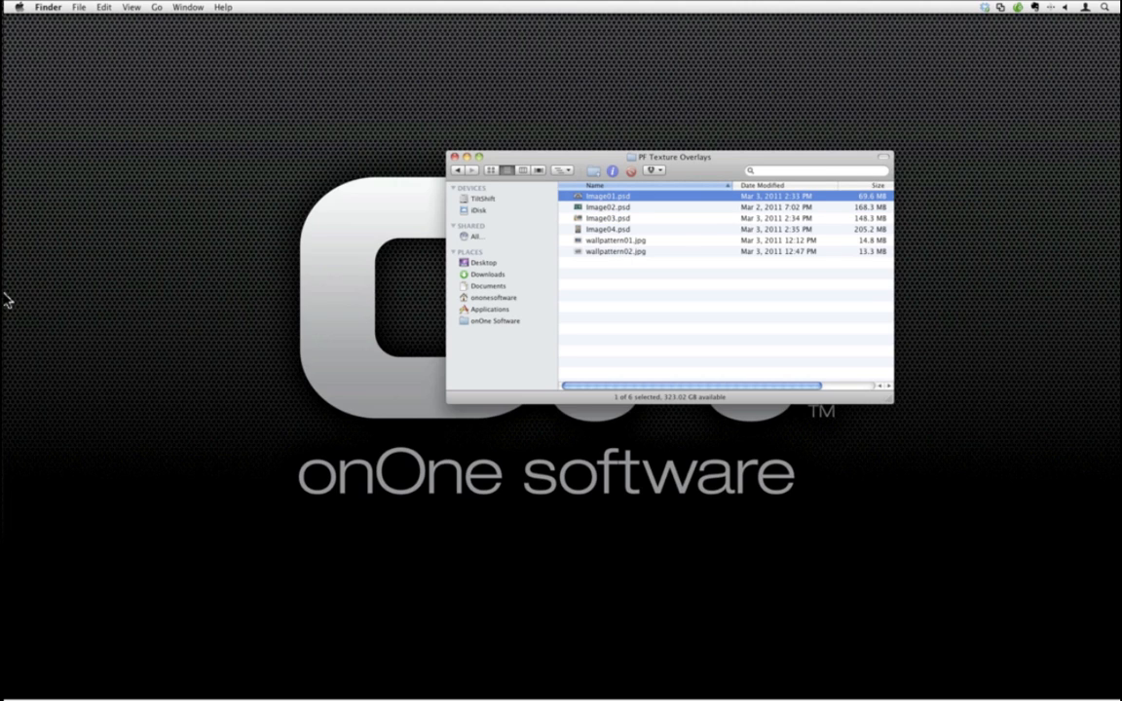
pyautogui.moveTo(5, 282)
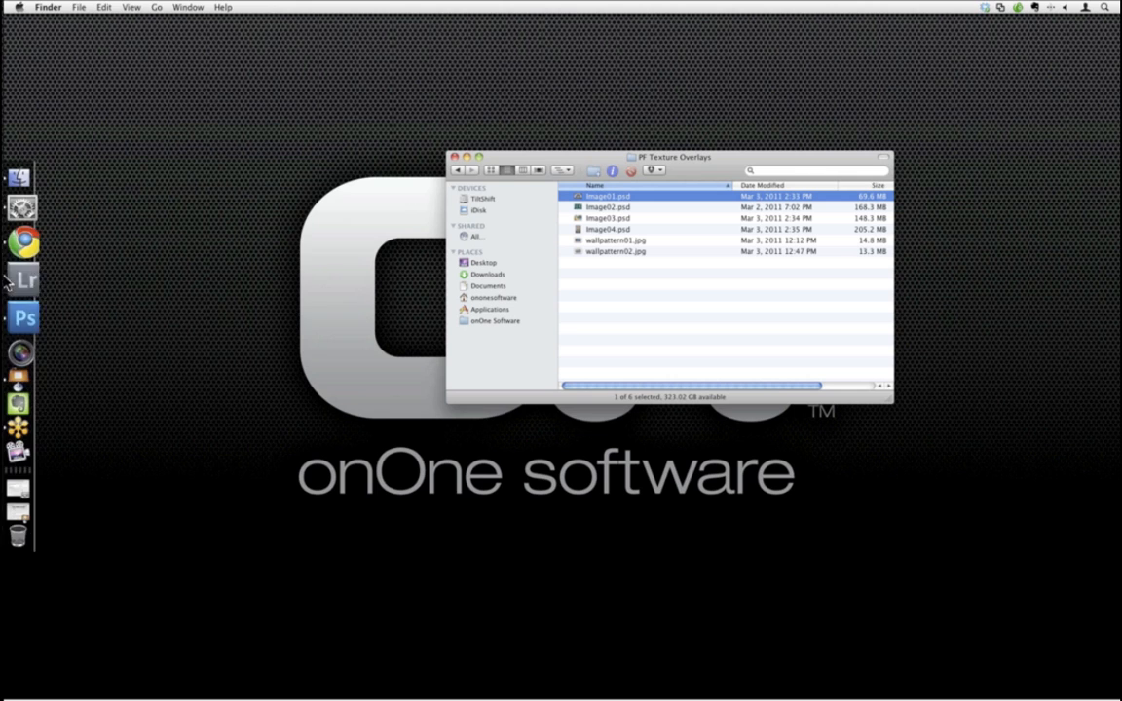
pyautogui.click(21, 306)
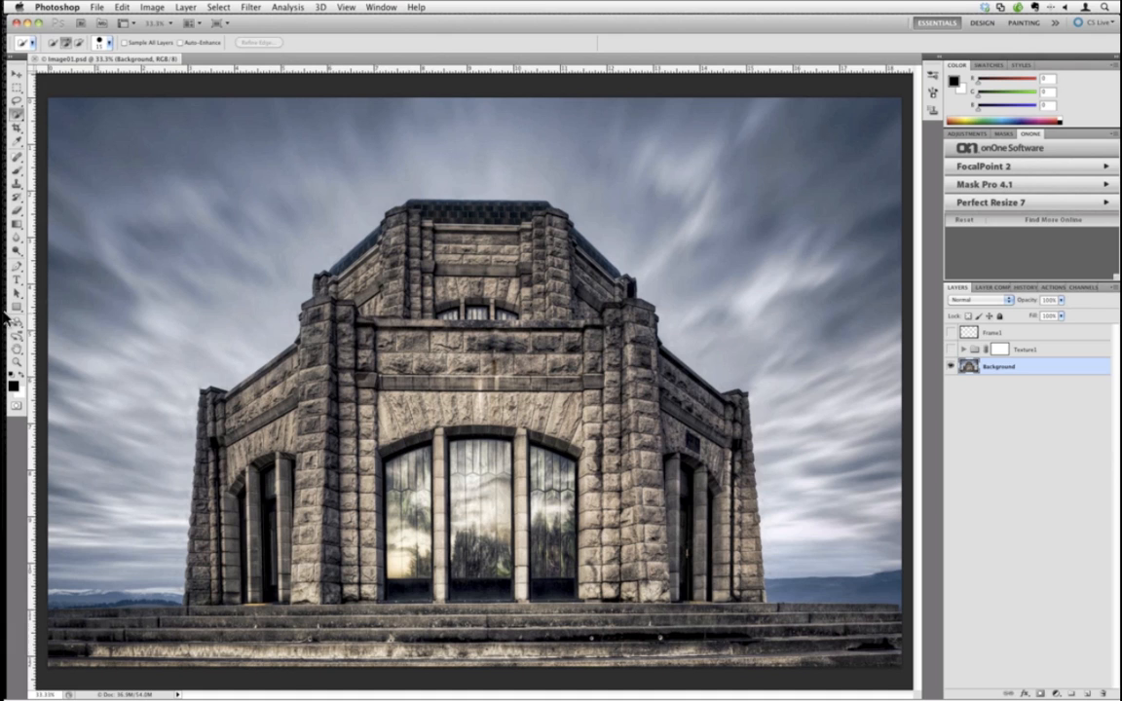
# Switch to Finder, preview wallpattern01.jpg, and open it in Photoshop.
pyautogui.moveTo(5, 290)
pyautogui.click(14, 207)
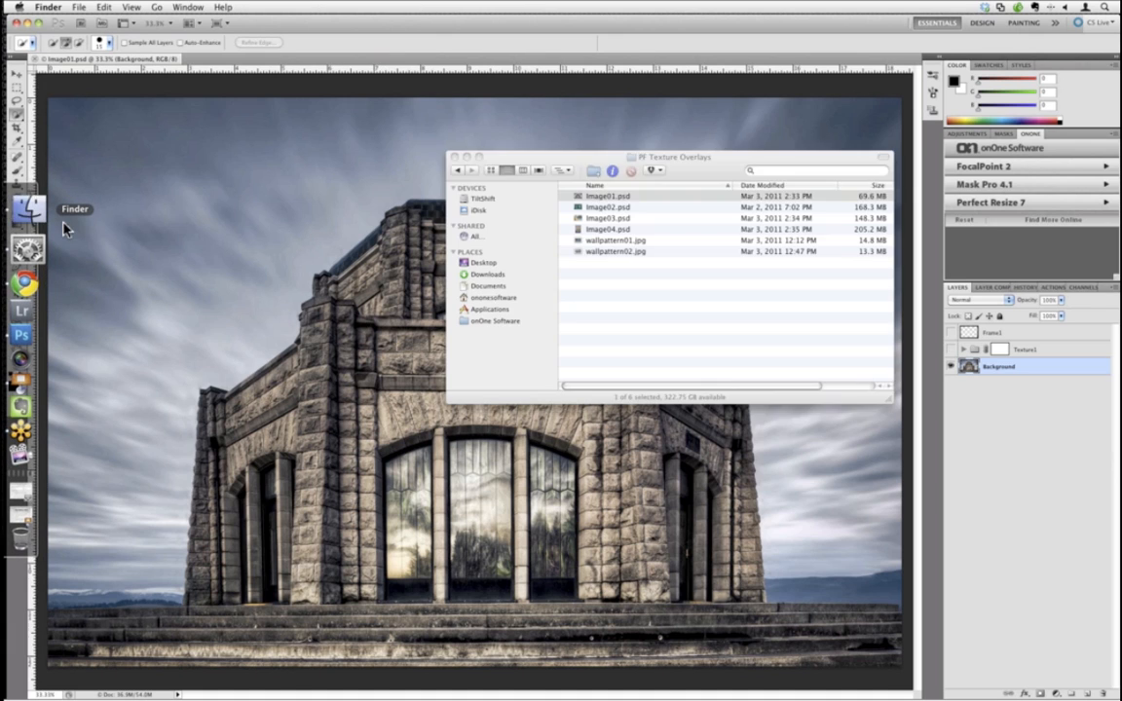
pyautogui.click(592, 240)
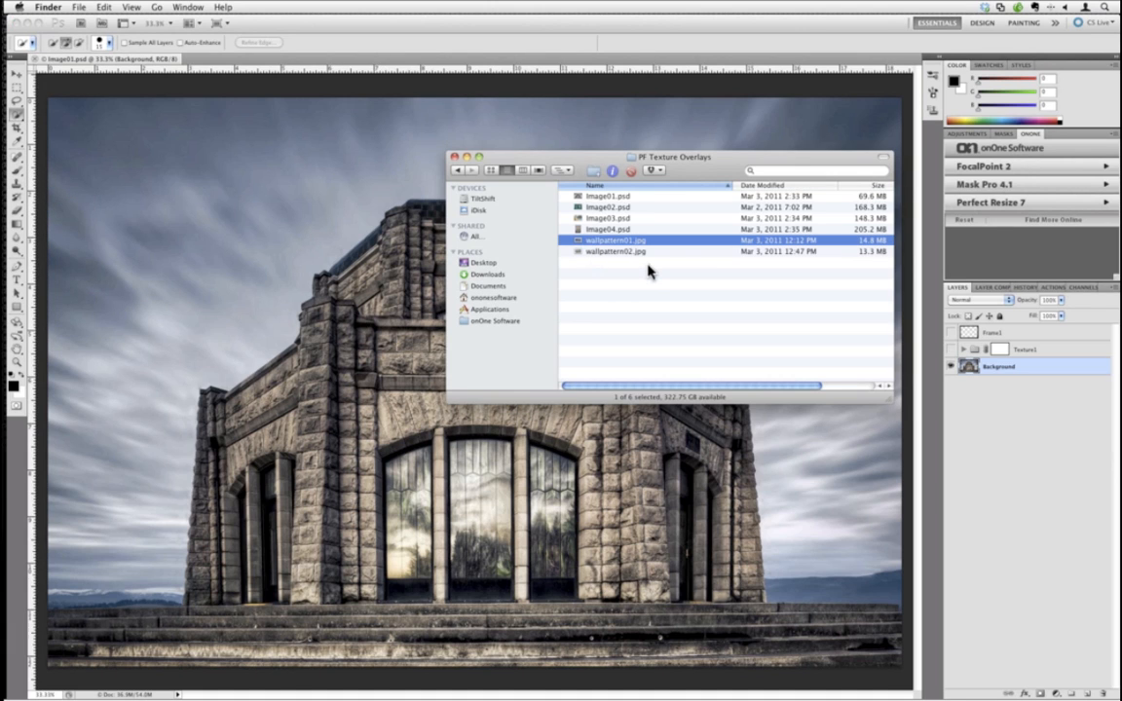
pyautogui.press('space')
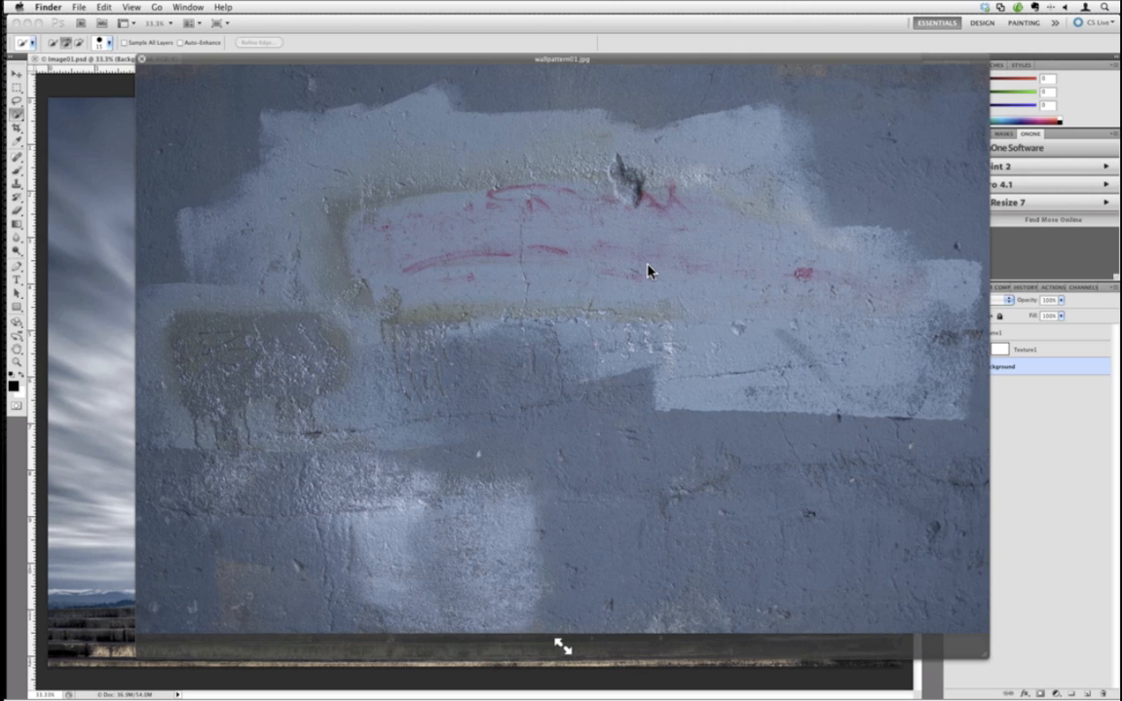
pyautogui.press('space')
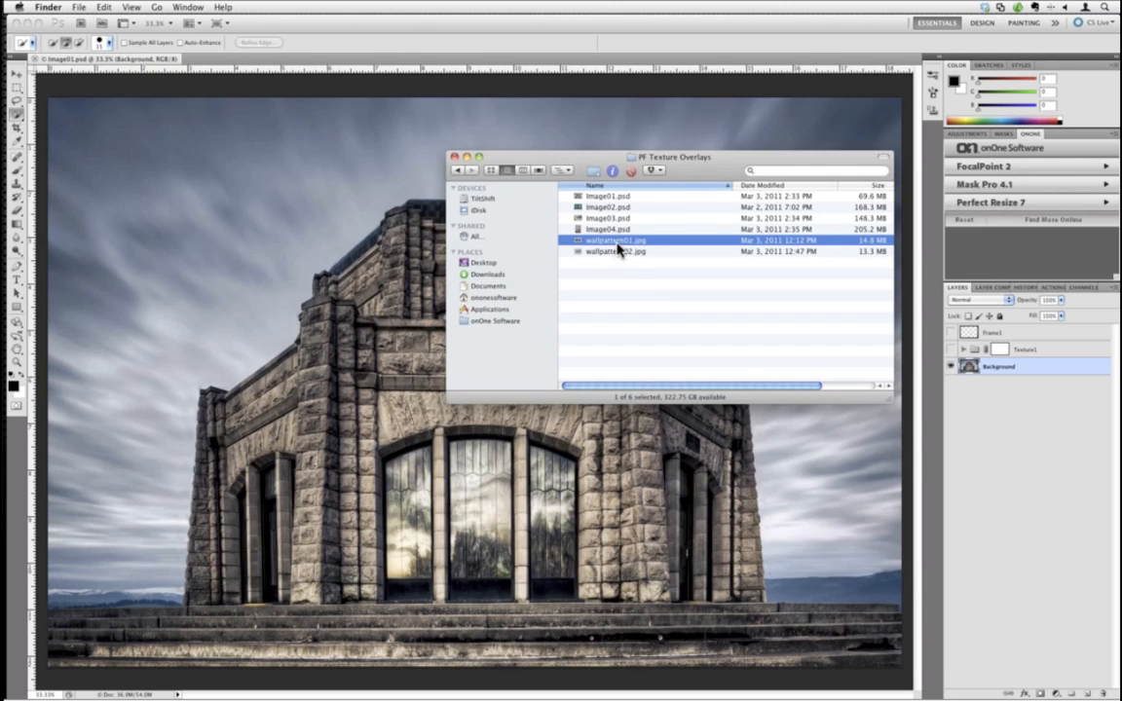
pyautogui.moveTo(4, 312)
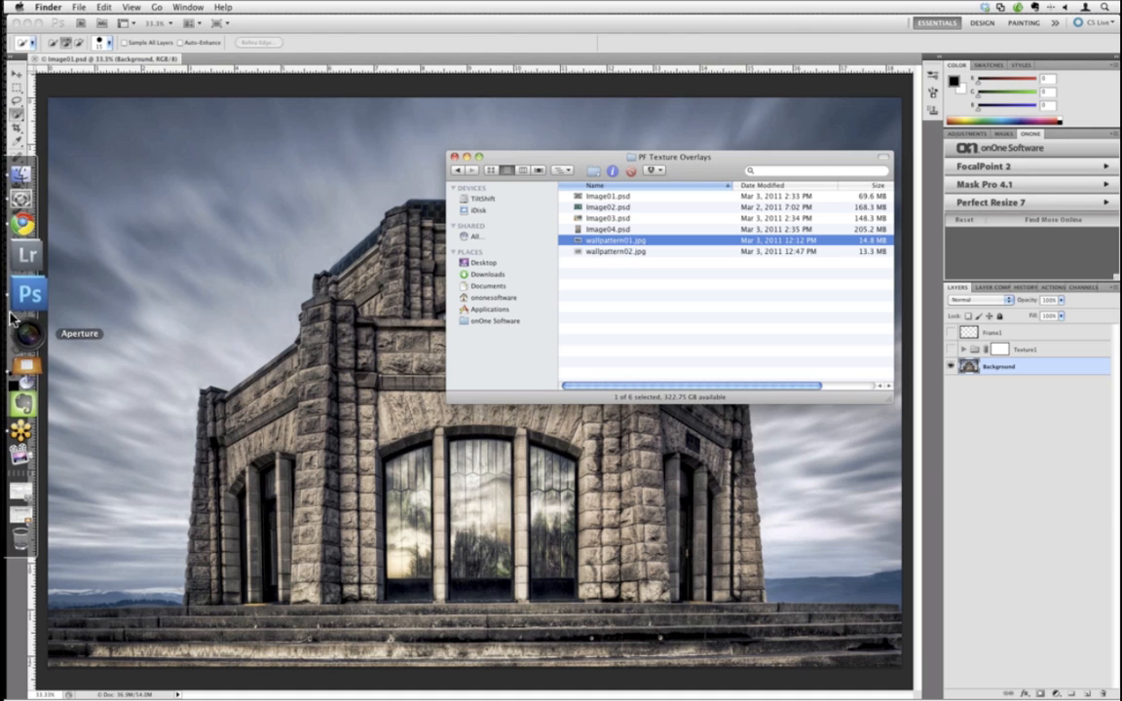
pyautogui.click(22, 302)
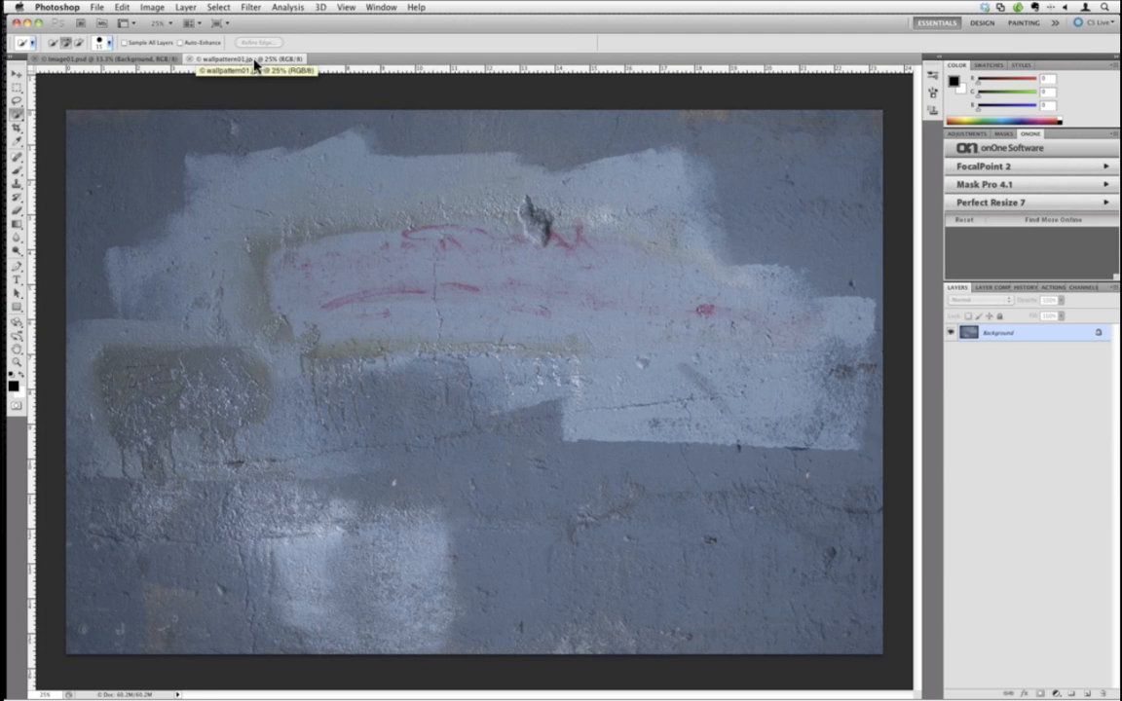
# Select the entire wallpattern01.jpg image and activate the Move tool.
pyautogui.click(144, 61)
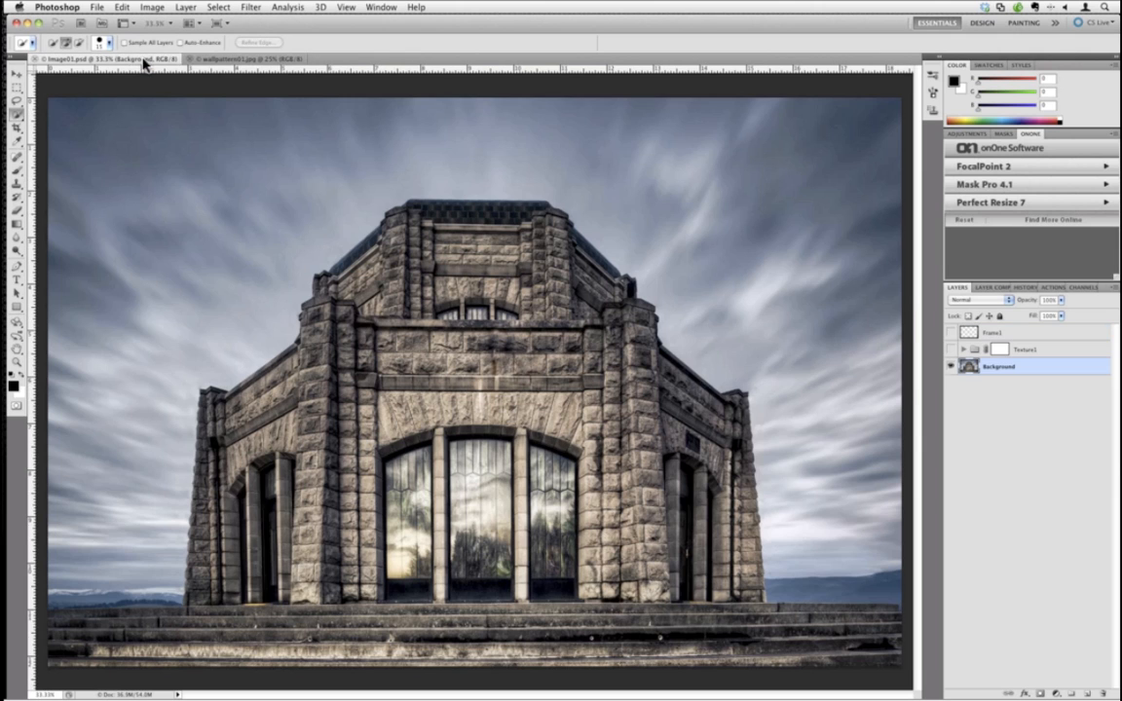
pyautogui.click(259, 59)
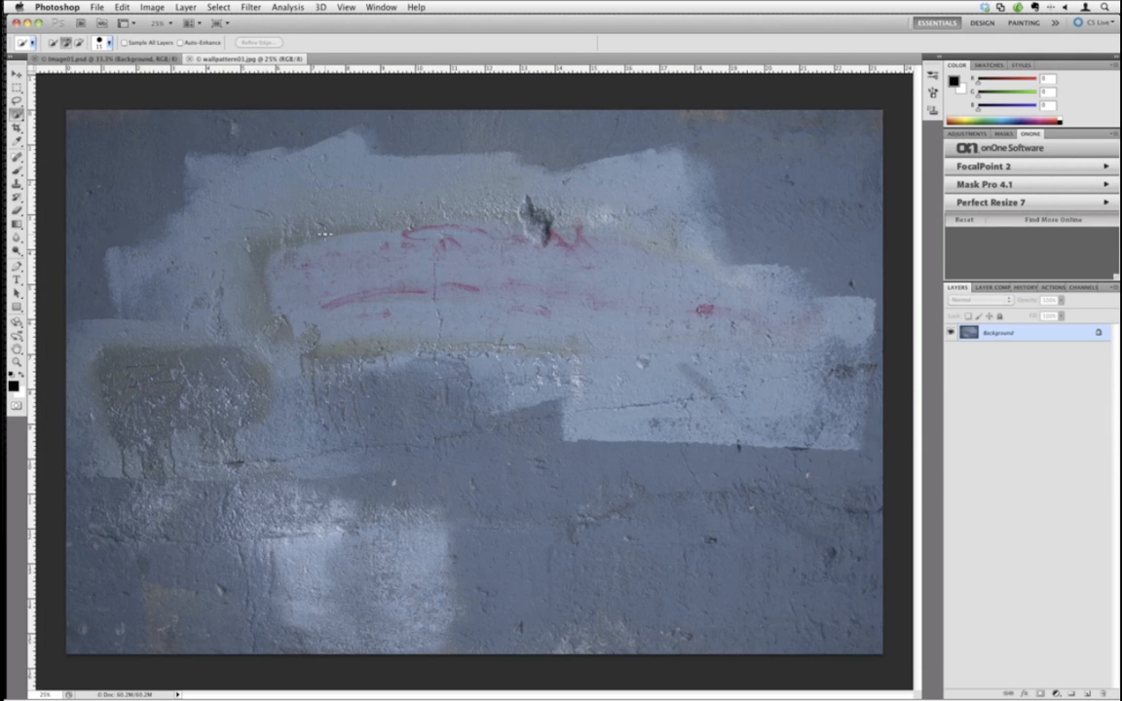
pyautogui.click(218, 7)
pyautogui.click(226, 23)
pyautogui.click(17, 76)
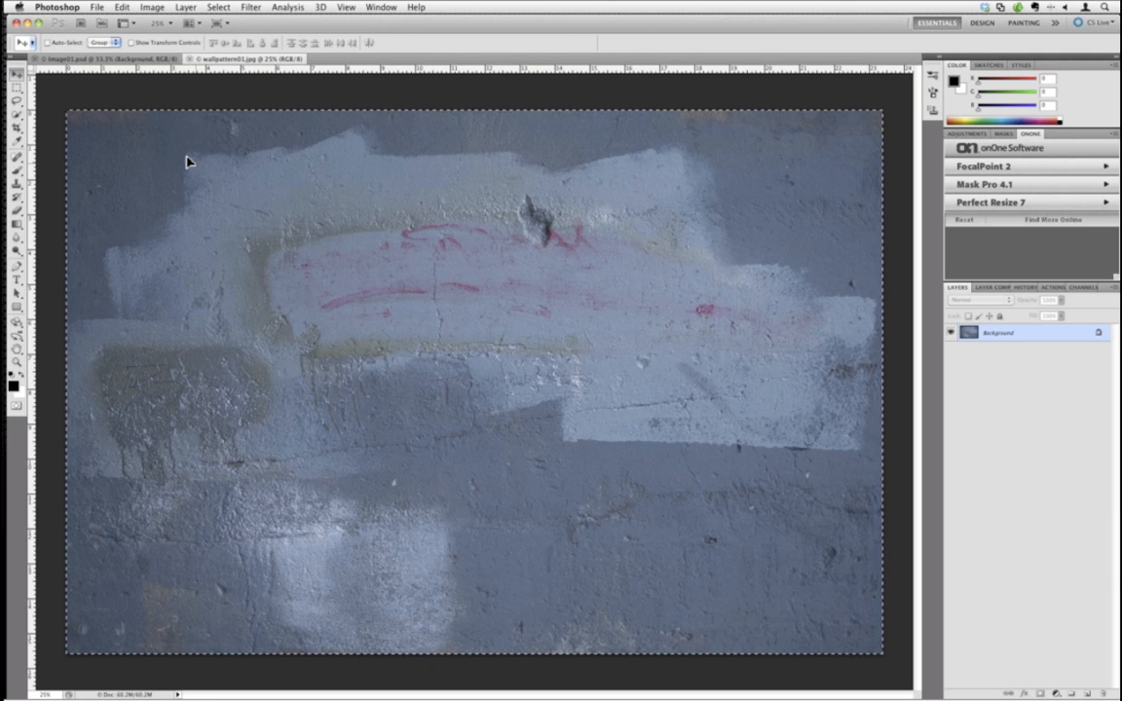
# Try copying the selected wall texture onto the building photo in Image01.psd, and remove the added layer.
pyautogui.moveTo(178, 153); pyautogui.dragTo(227, 179)
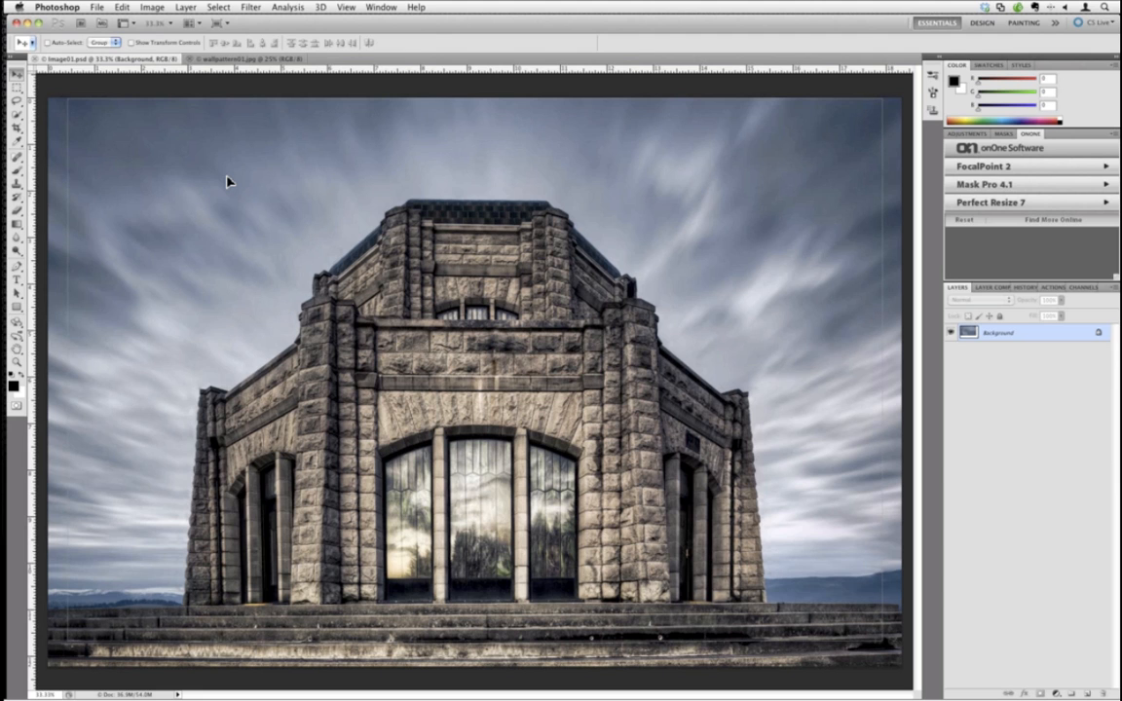
pyautogui.moveTo(226, 182); pyautogui.dragTo(228, 181)
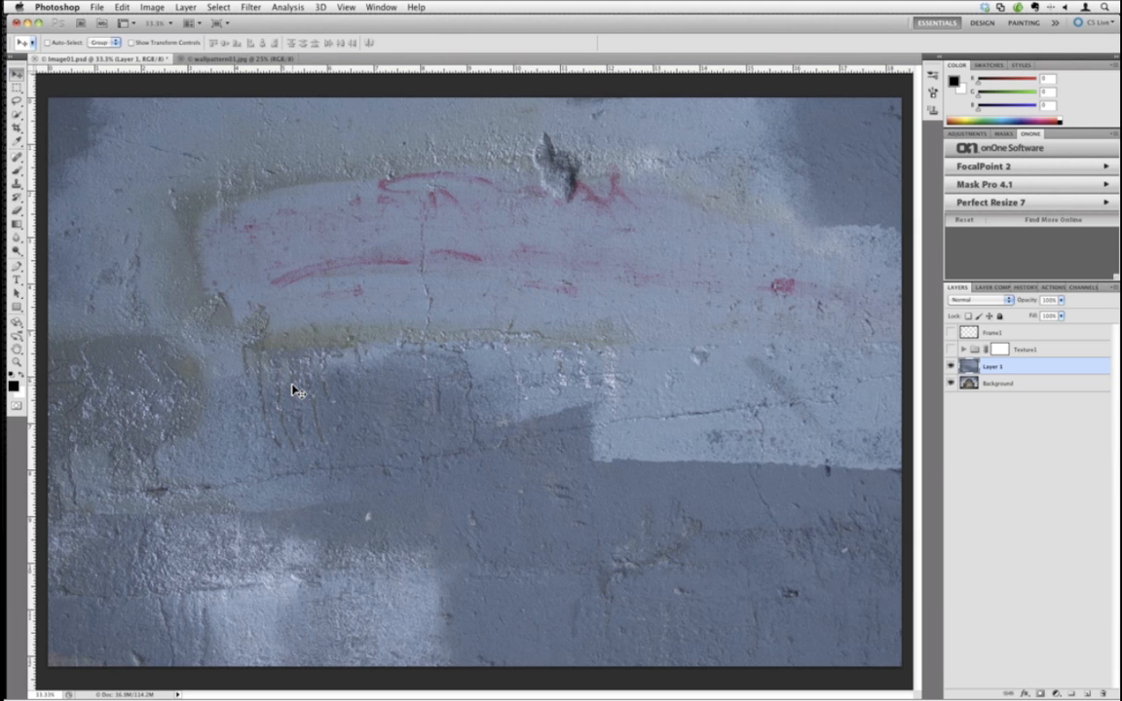
pyautogui.press('Delete')
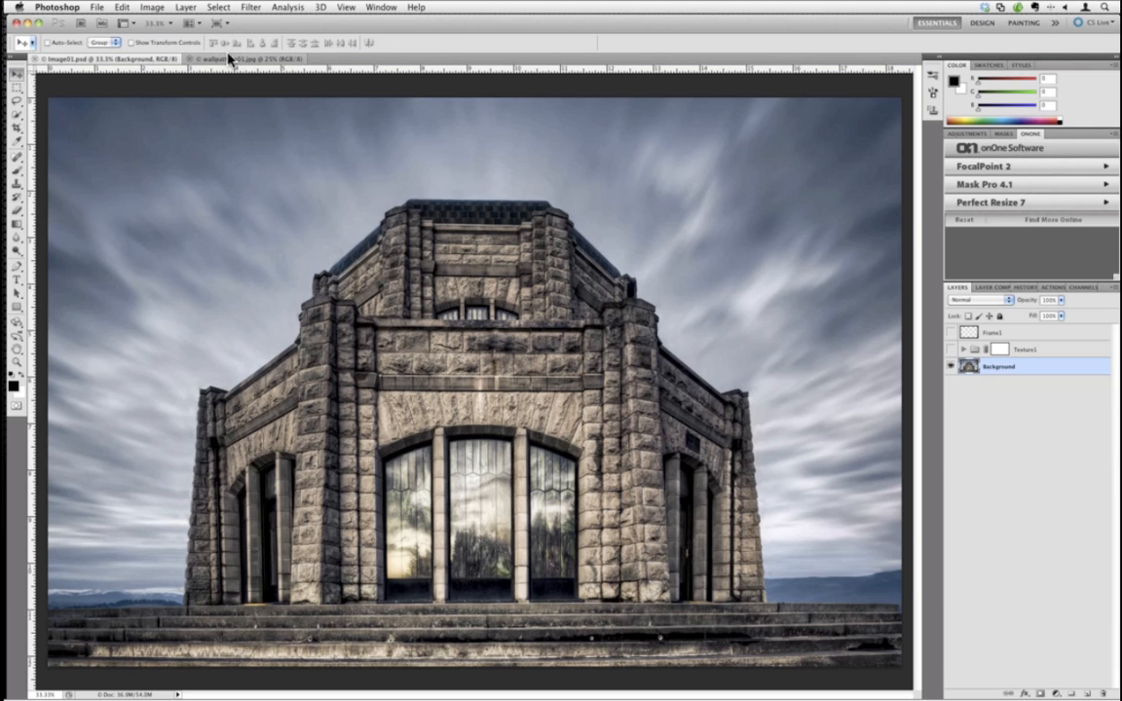
# Copy the selected wall texture into Image01.psd as a layer covering the building photo, and toggle its visibility to compare.
pyautogui.click(232, 60)
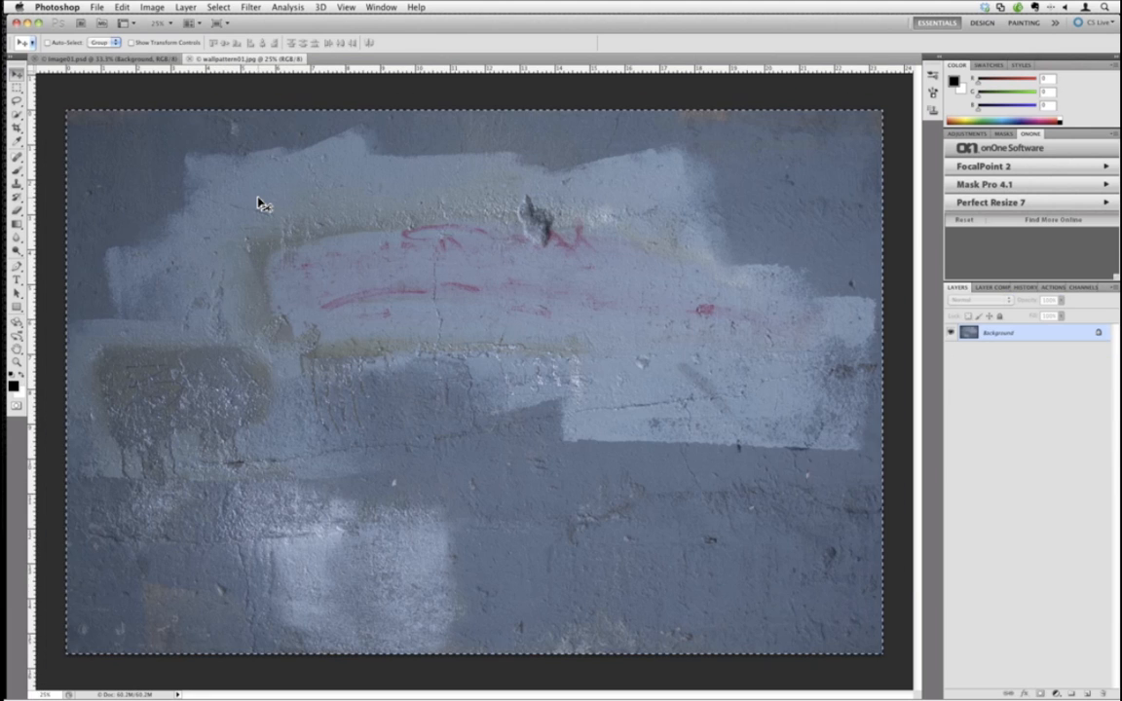
pyautogui.moveTo(240, 186)
pyautogui.mouseDown()
pyautogui.moveTo(141, 64)
pyautogui.moveTo(249, 195)
pyautogui.mouseUp()
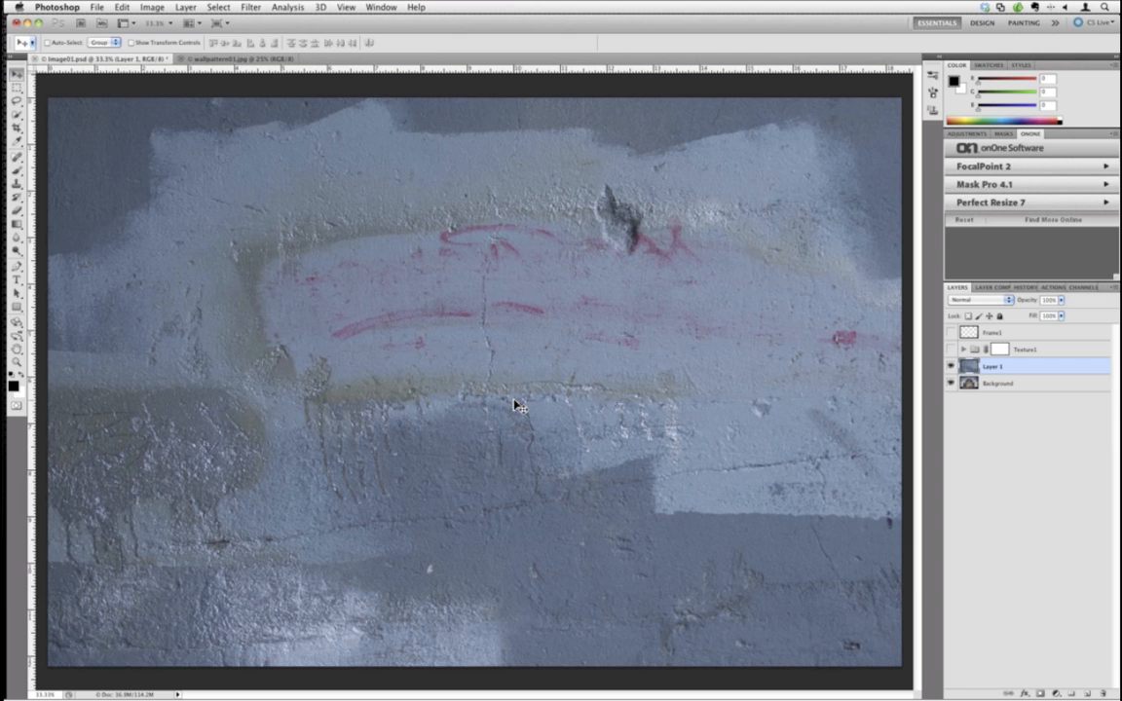
pyautogui.click(202, 59)
pyautogui.click(156, 61)
pyautogui.click(950, 368)
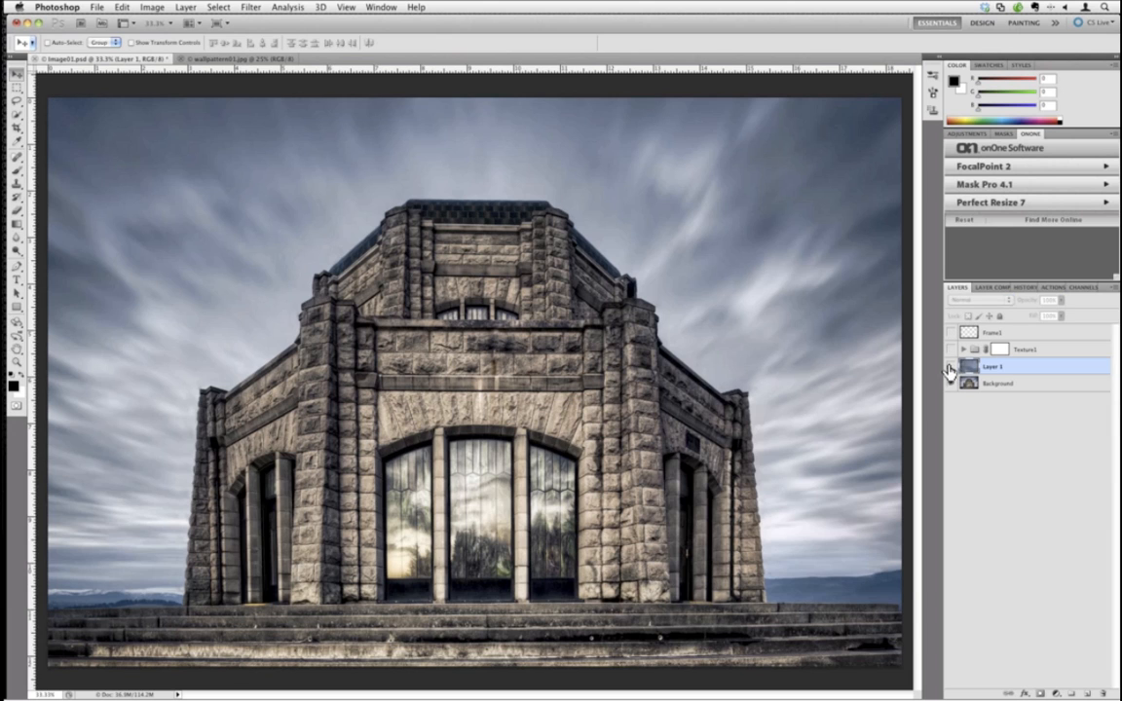
pyautogui.click(949, 368)
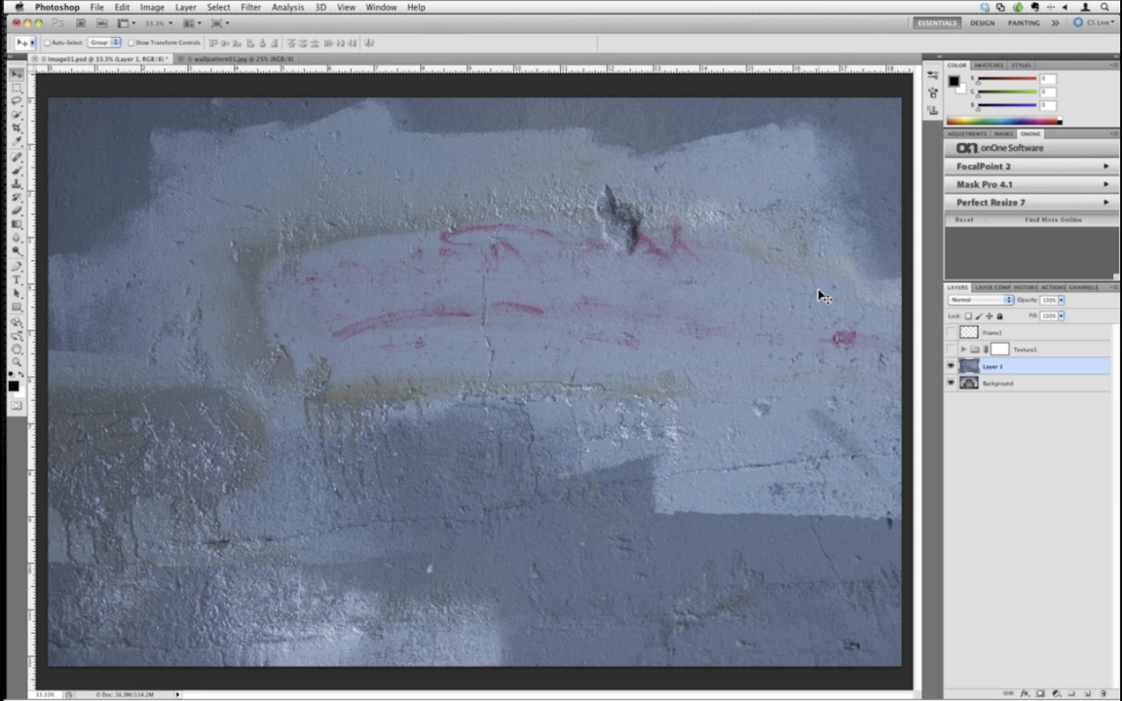
# Set the texture layer's blend mode to Darken and advance through the darkening modes to Linear Burn.
pyautogui.click(981, 300)
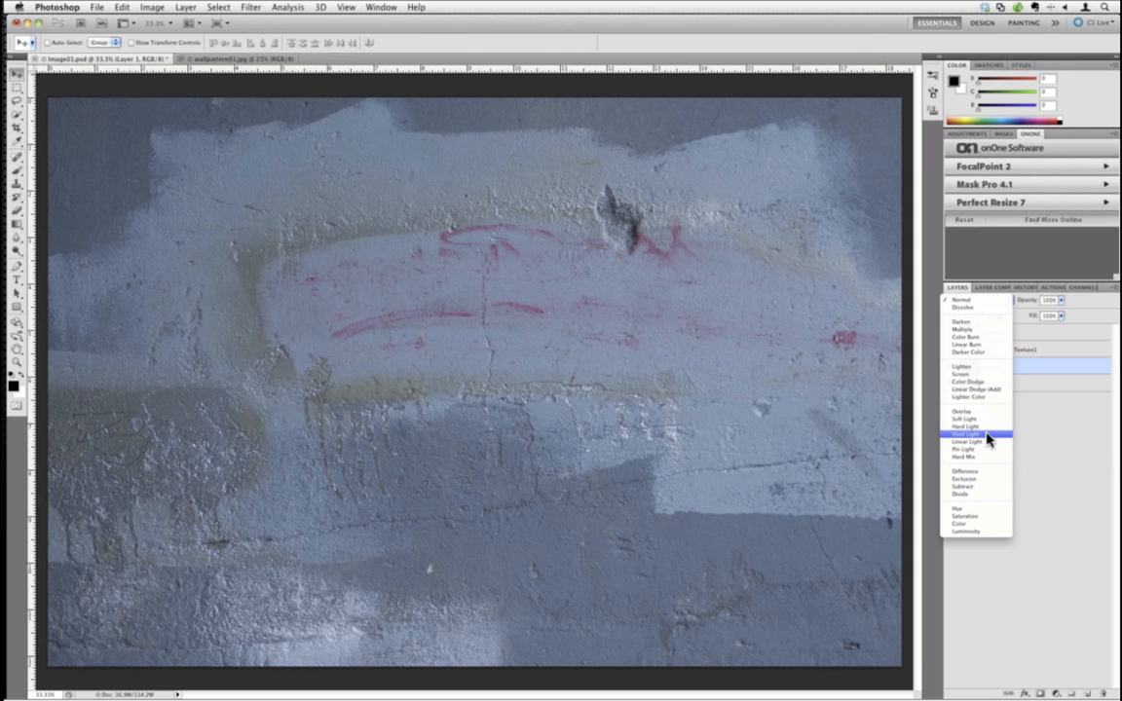
pyautogui.click(971, 301)
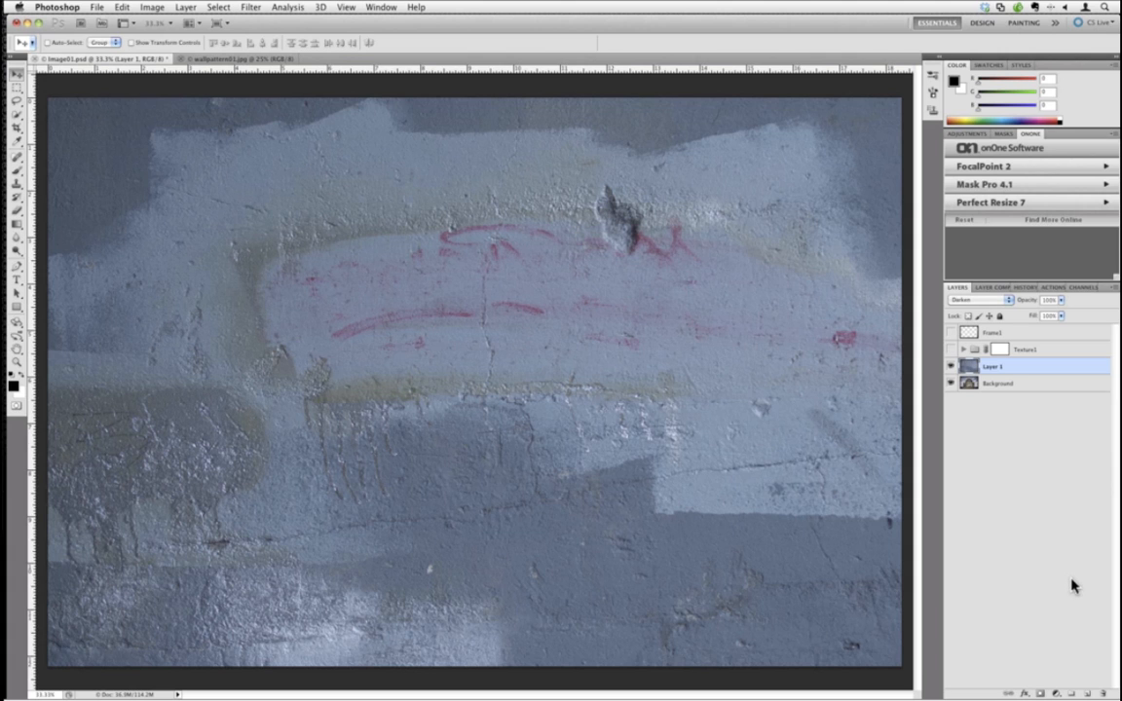
pyautogui.hotkey('shift', '+')
pyautogui.hotkey('shift', '+')
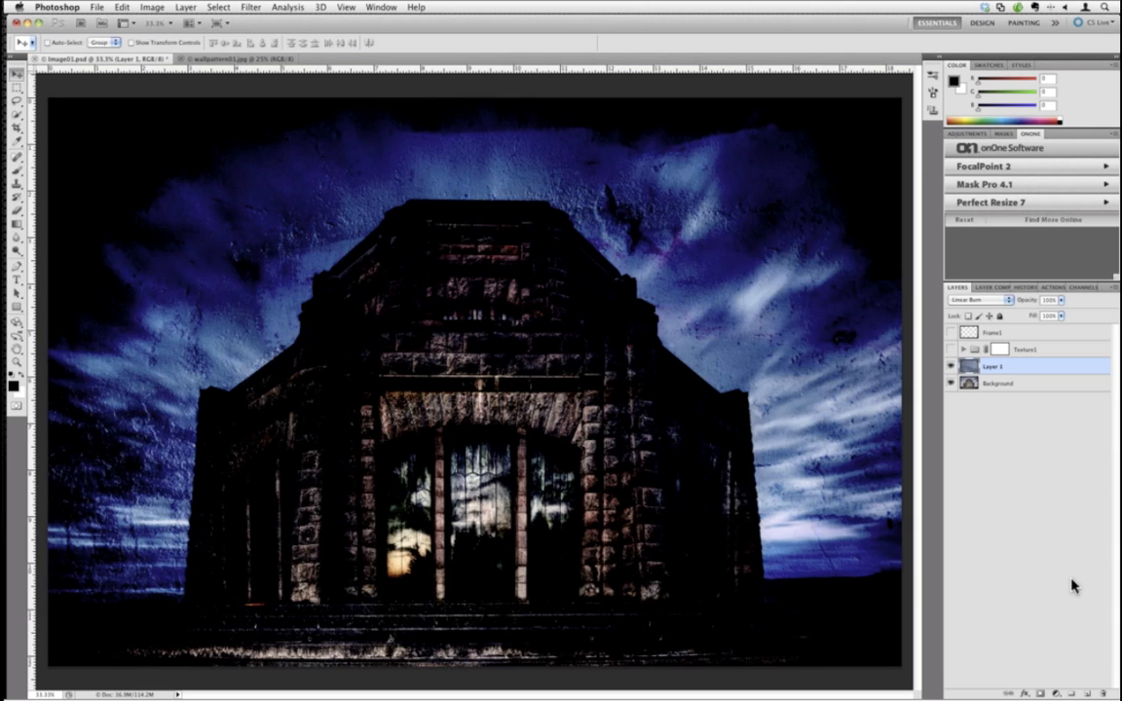
pyautogui.hotkey('shift', '+')
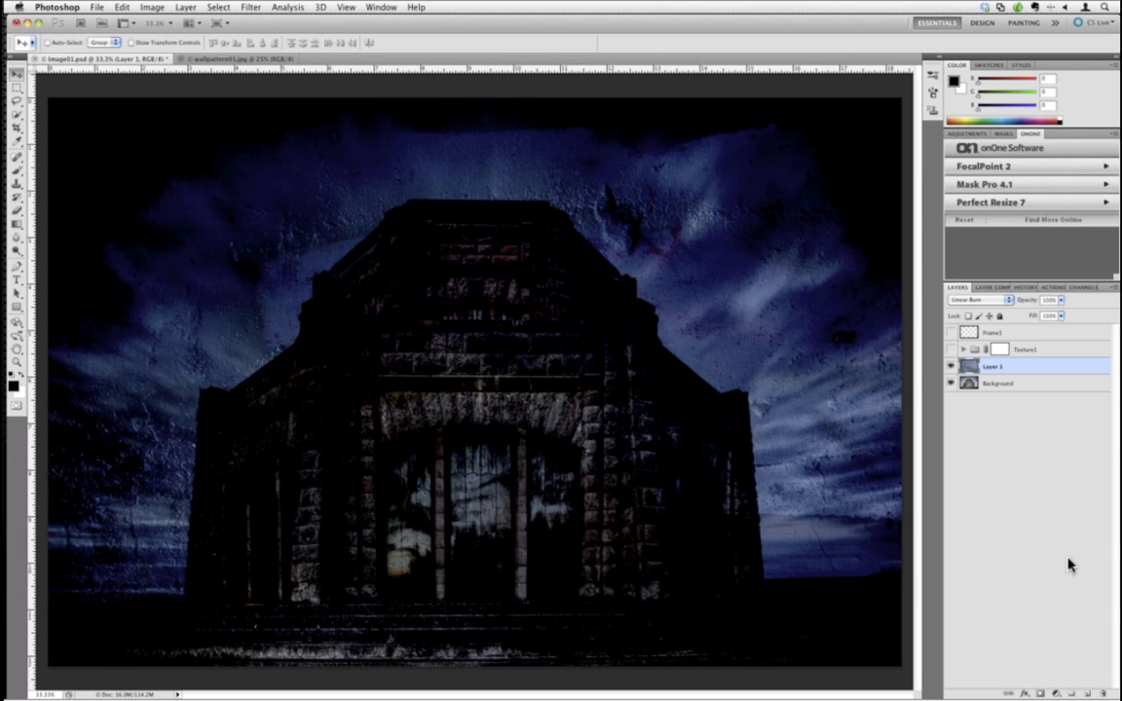
# Cycle the texture layer's blend mode through the lightening modes, including Color Dodge, up to Lighter Color.
pyautogui.click(973, 300)
pyautogui.press('Escape')
pyautogui.hotkey('shift', '+')
pyautogui.hotkey('shift', '+')
pyautogui.hotkey('shift', '+')
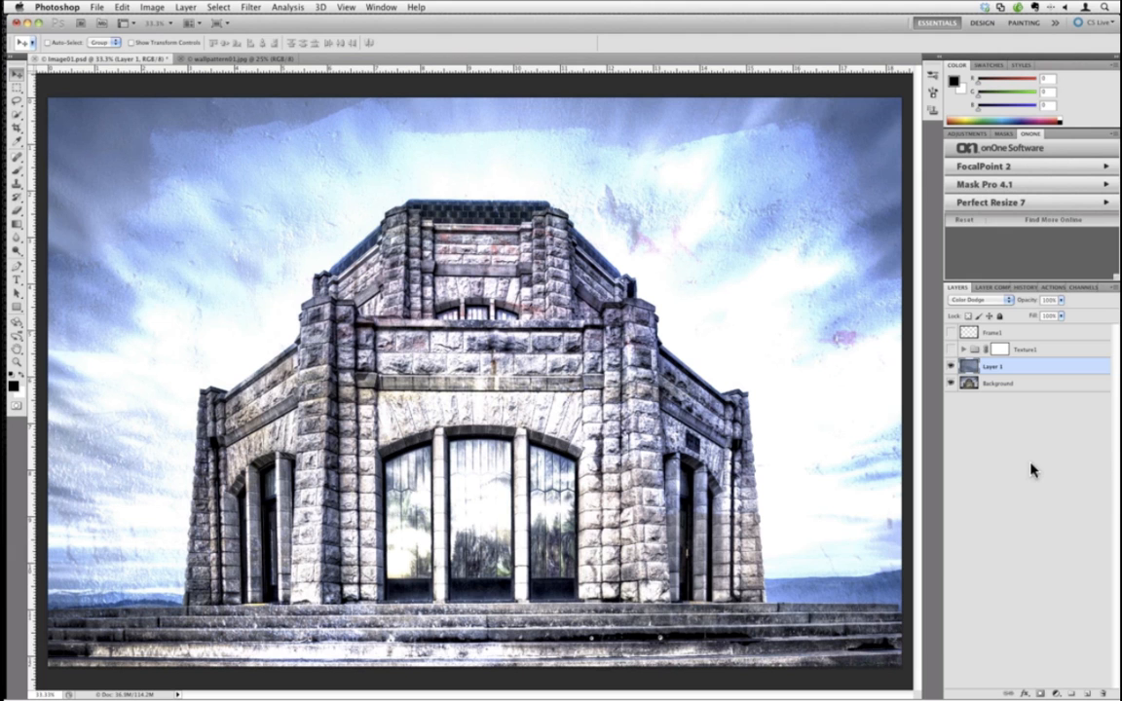
pyautogui.hotkey('shift', '+')
pyautogui.hotkey('shift', '+')
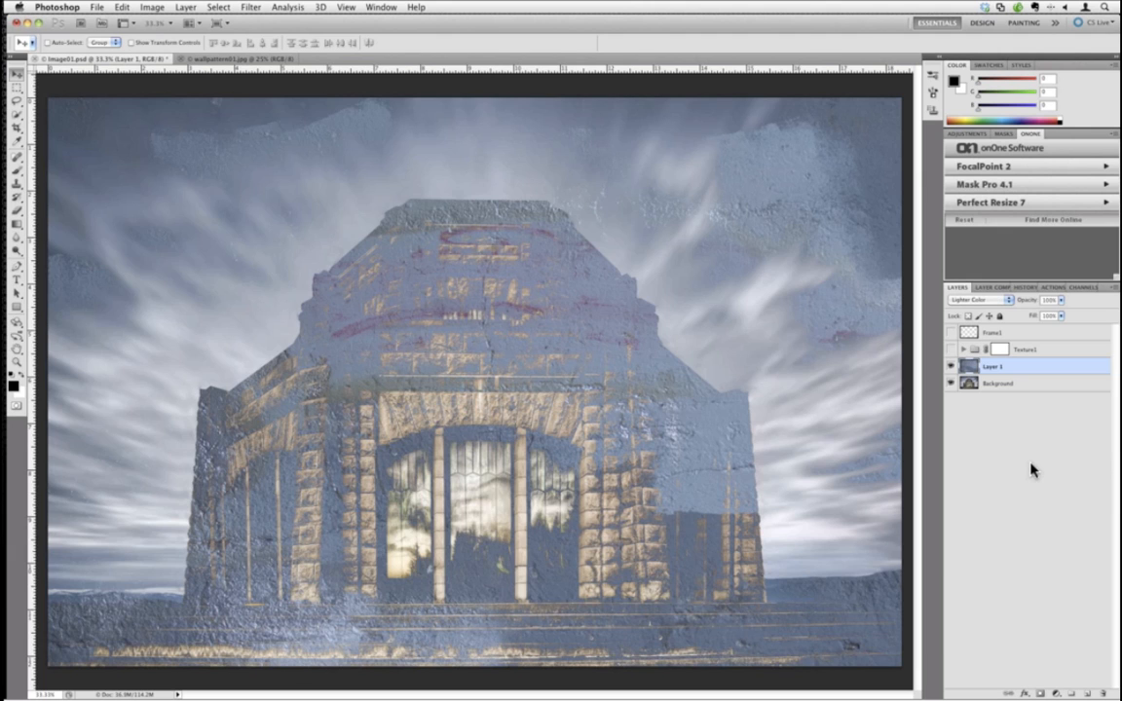
# Preview the contrast blend modes on the texture layer, from Overlay and Soft Light through Vivid Light and Linear Light to Hard Mix.
pyautogui.hotkey('shift', '+')
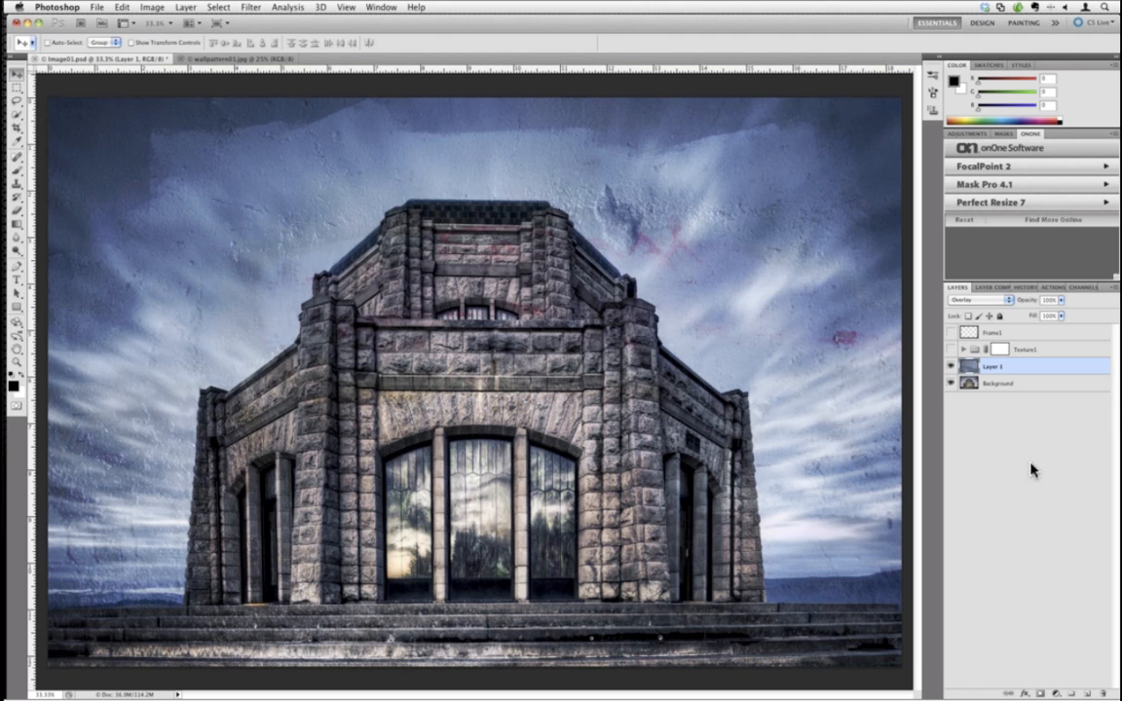
pyautogui.hotkey('shift', '+')
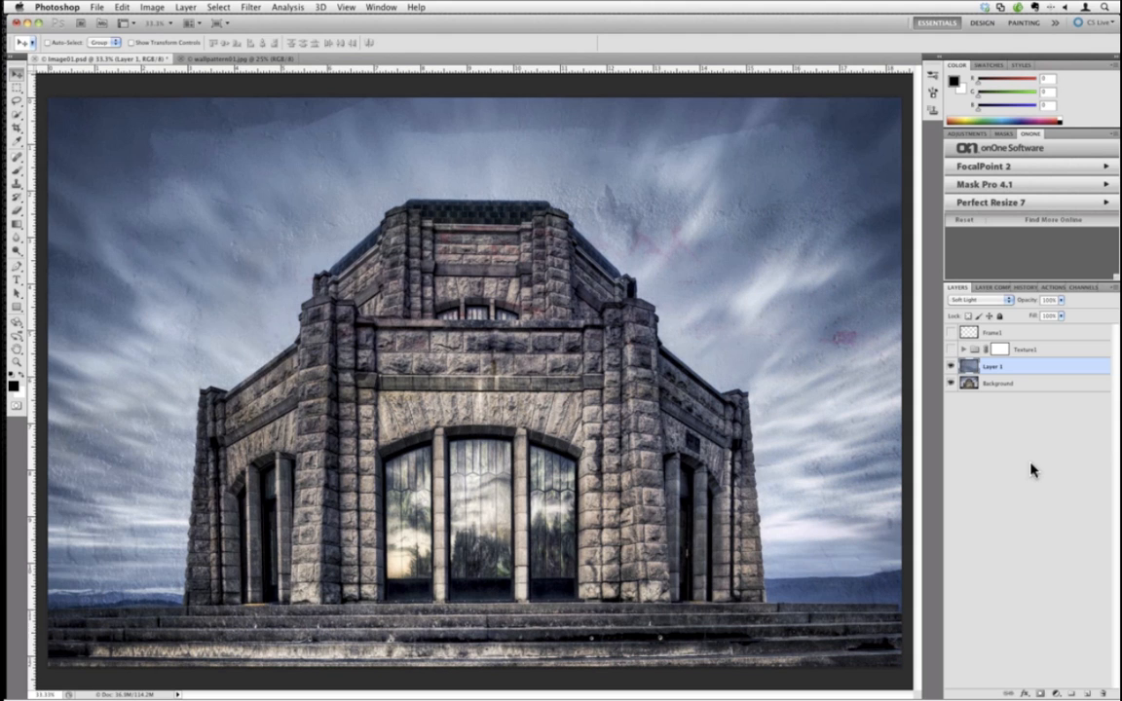
pyautogui.hotkey('shift', '+')
pyautogui.hotkey('shift', '+')
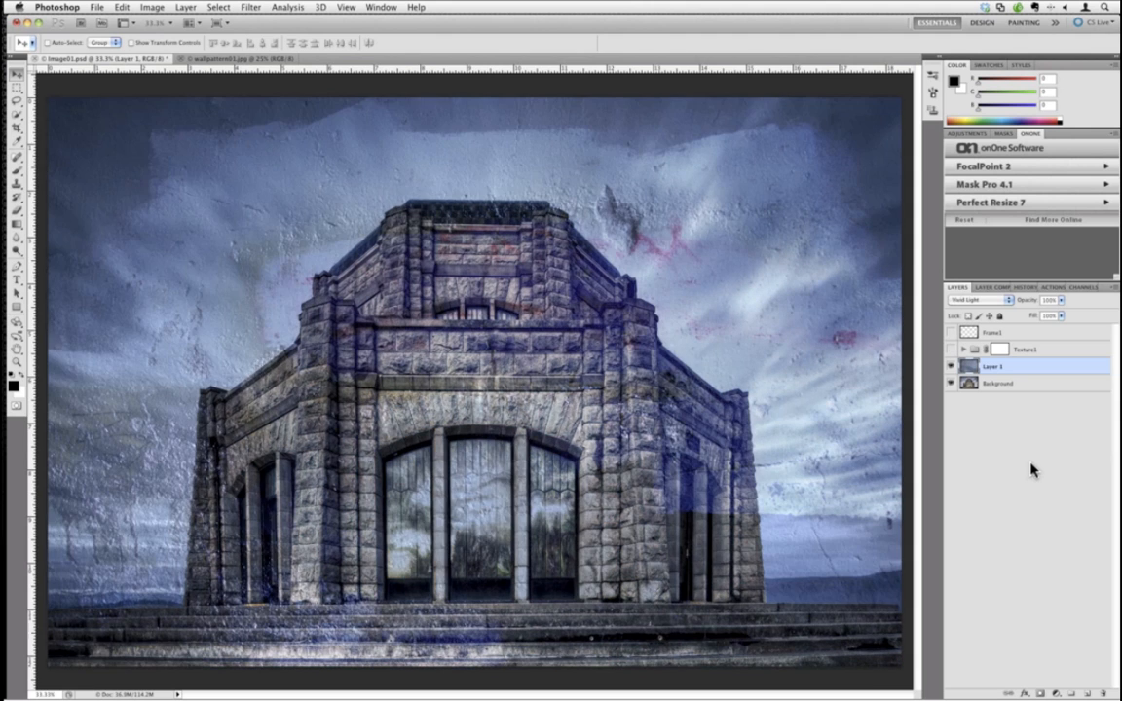
pyautogui.hotkey('shift', '+')
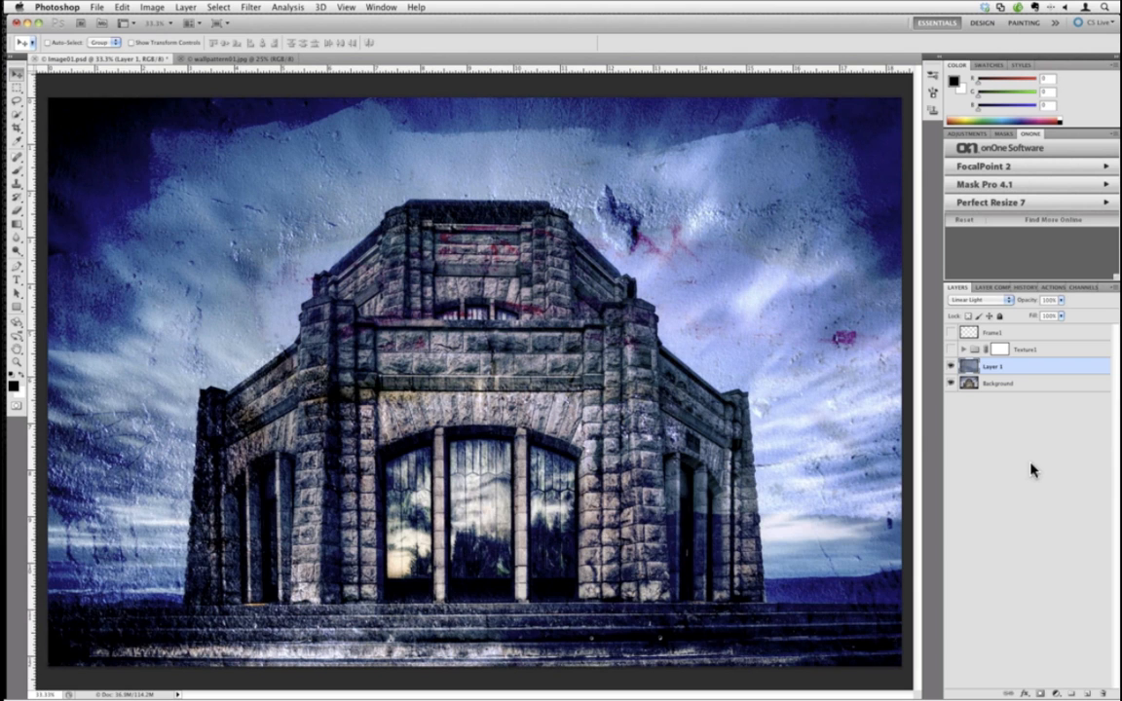
pyautogui.hotkey('shift', '+')
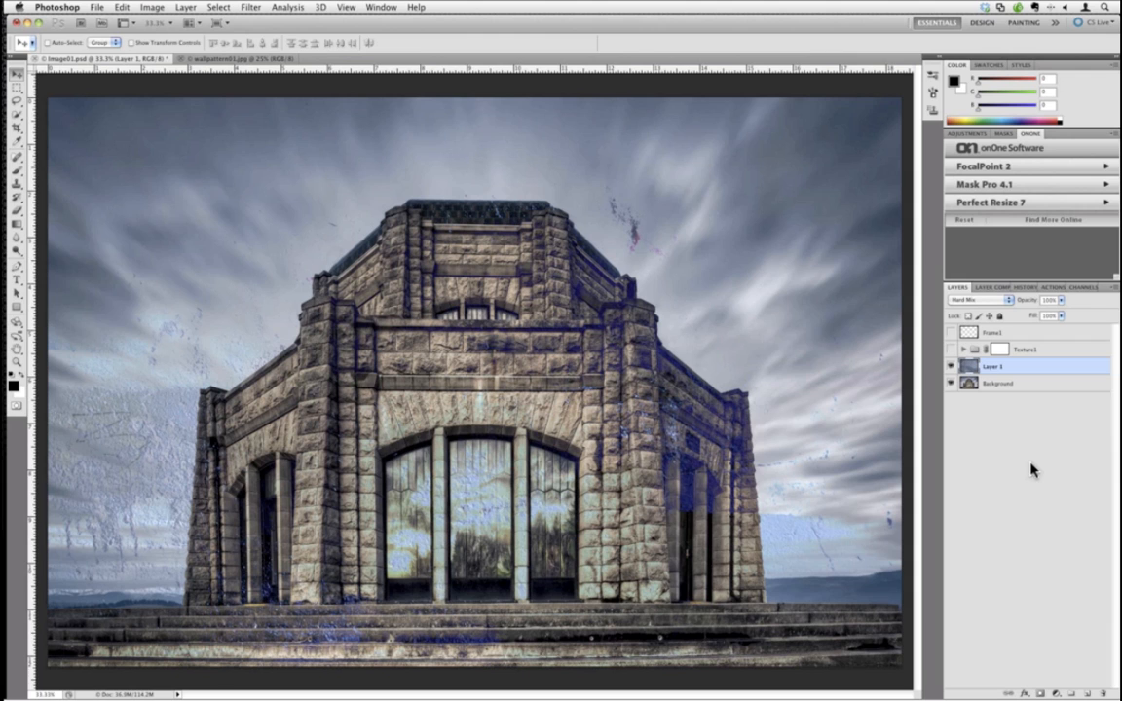
pyautogui.hotkey('shift', '+')
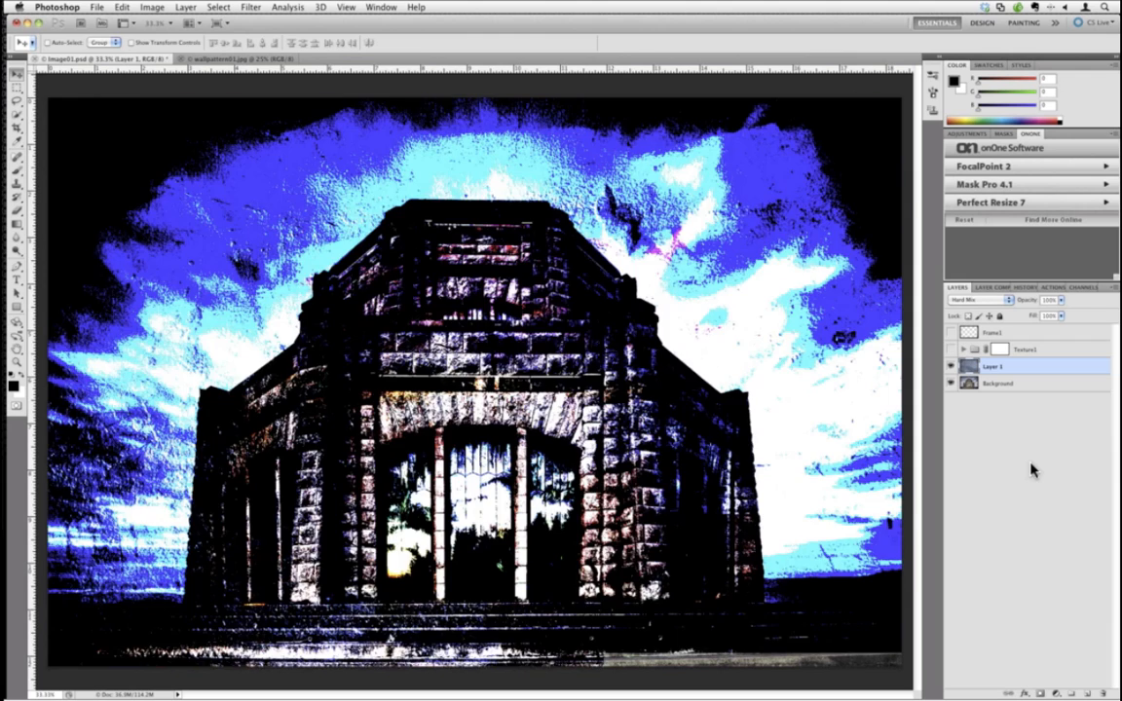
# Cycle the texture layer's blend mode past Hard Mix through the comparative and color modes, including Hue, and around to Darken.
pyautogui.hotkey('shift', '+')
pyautogui.hotkey('shift', '+')
pyautogui.hotkey('shift', '+')
pyautogui.hotkey('shift', '+')
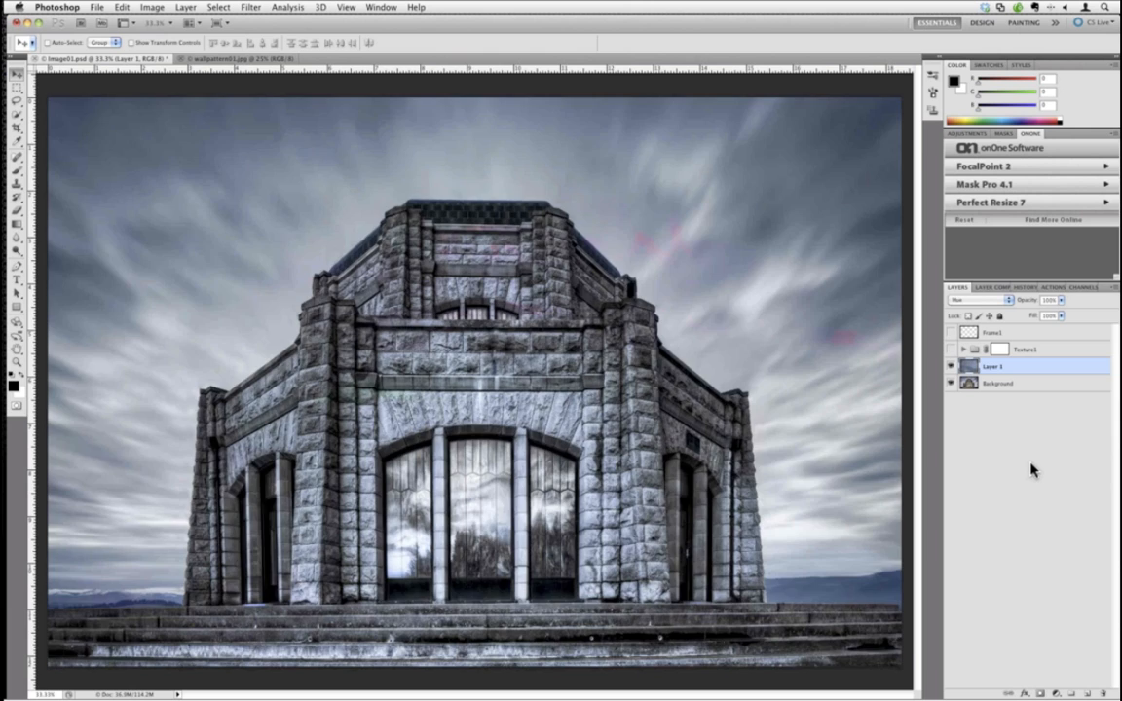
pyautogui.hotkey('shift', '+')
pyautogui.hotkey('shift', '+')
pyautogui.hotkey('shift', '+')
pyautogui.hotkey('shift', '+')
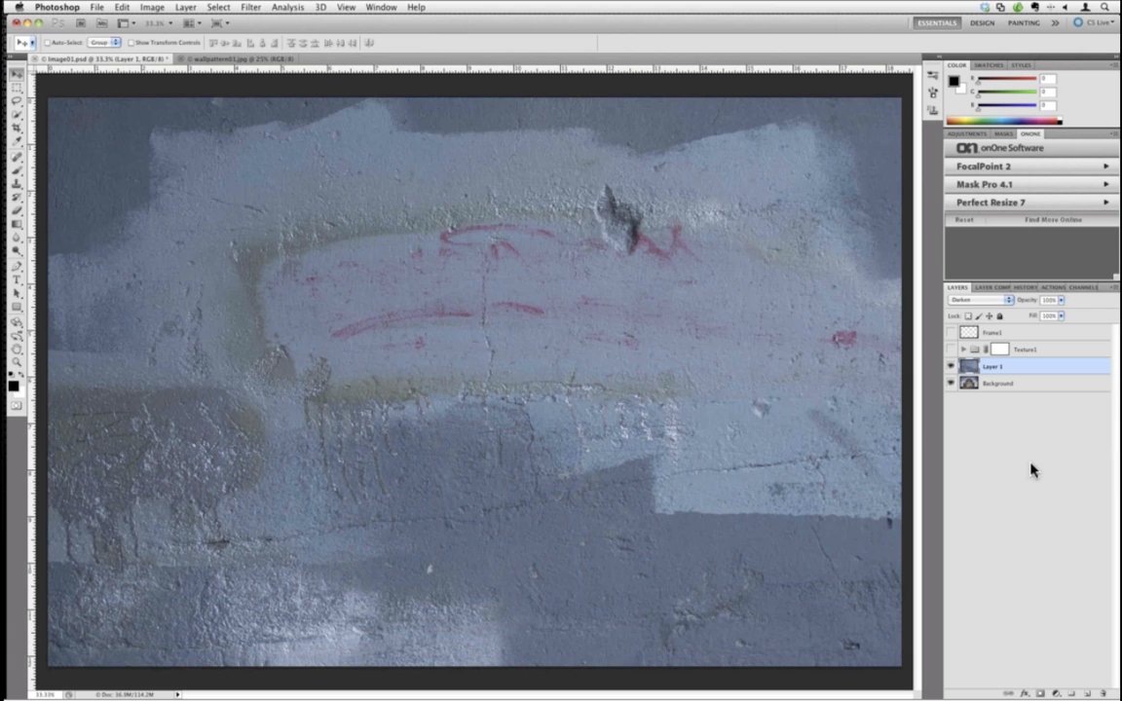
# Preview the texture layer's darkening and lightening modes again, from Color Burn and Linear Burn through Screen to Color Dodge.
pyautogui.hotkey('shift', '+')
pyautogui.hotkey('shift', '+')
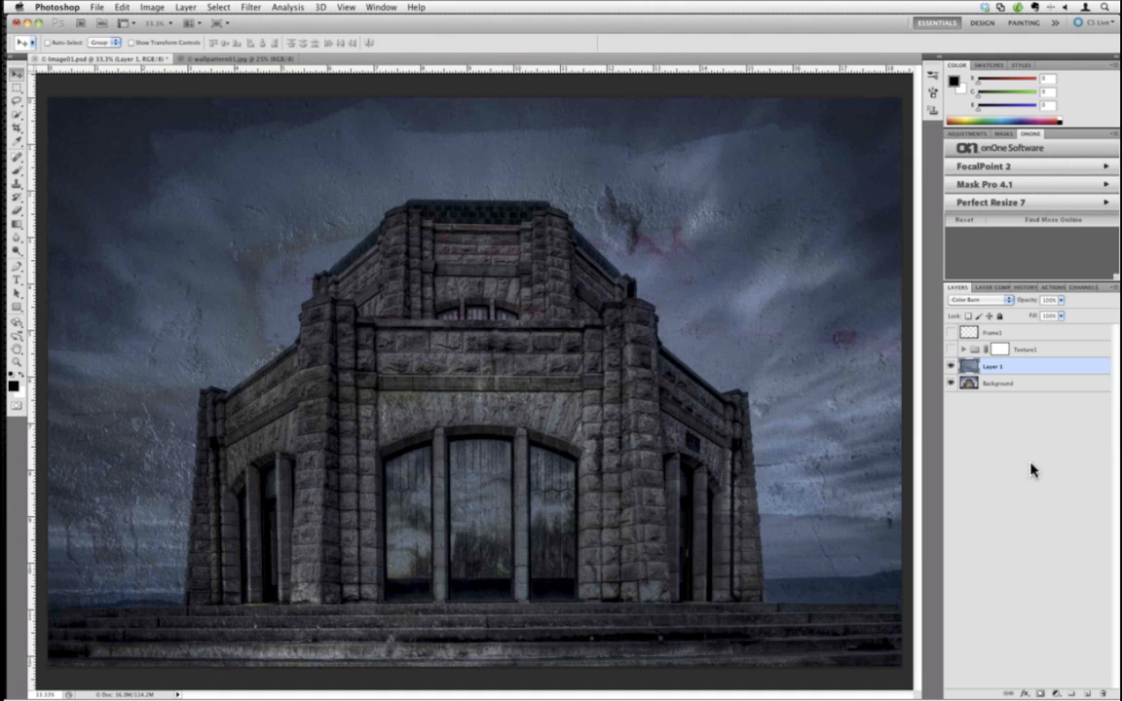
pyautogui.hotkey('shift', '+')
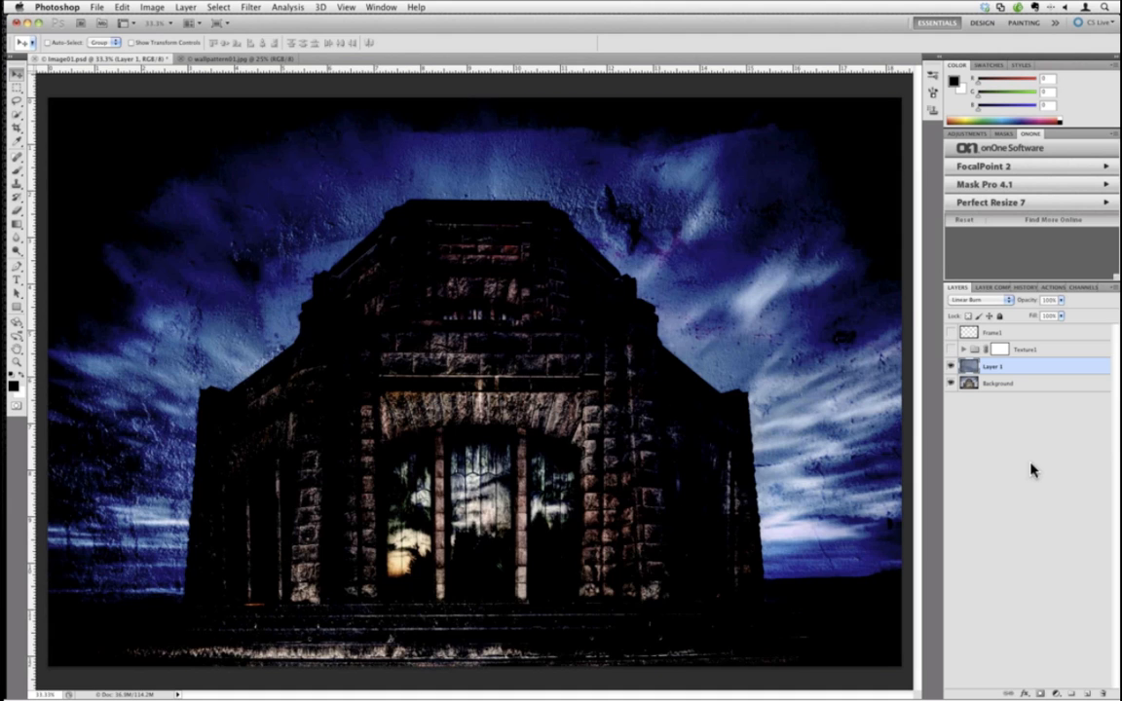
pyautogui.hotkey('shift', '+')
pyautogui.hotkey('shift', '+')
pyautogui.hotkey('shift', '+')
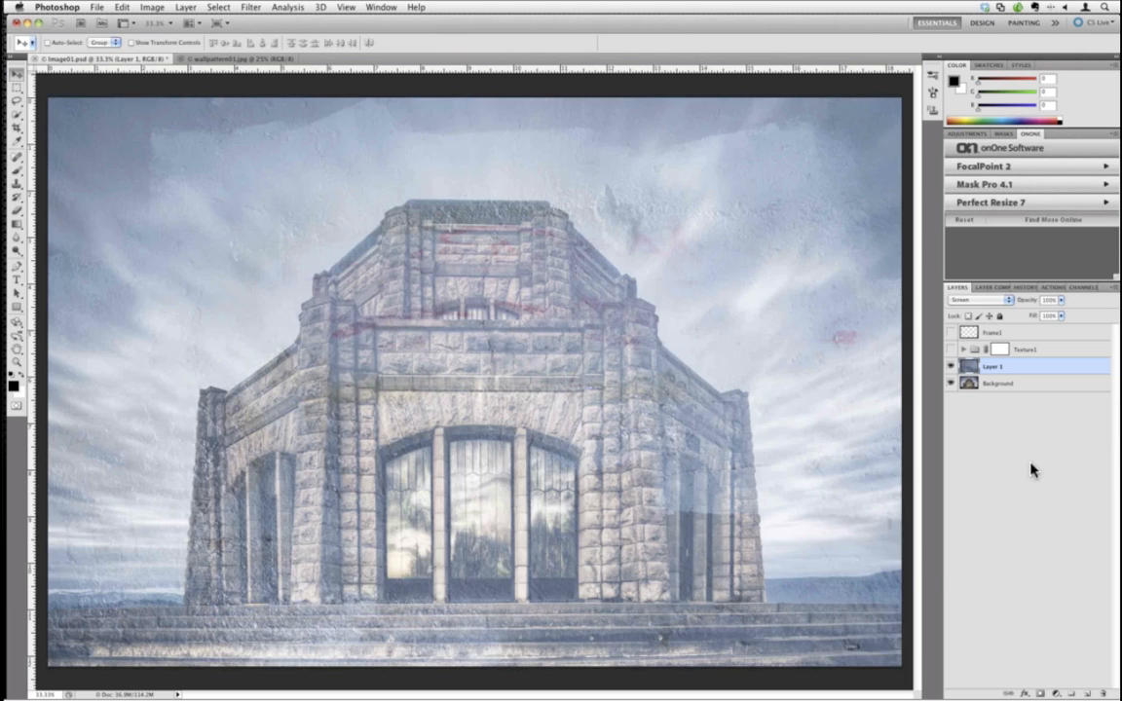
pyautogui.hotkey('shift', '+')
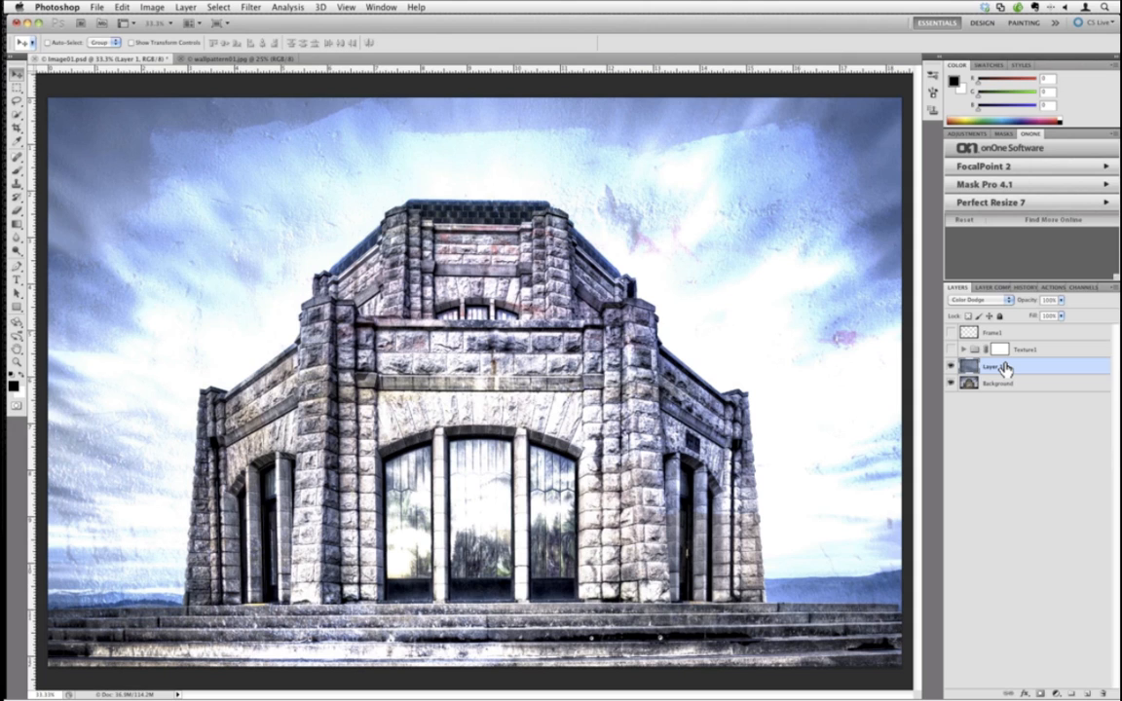
# Delete the wall texture layer from Image01.psd and close wallpattern01.jpg.
pyautogui.moveTo(1006, 368); pyautogui.dragTo(1106, 693)
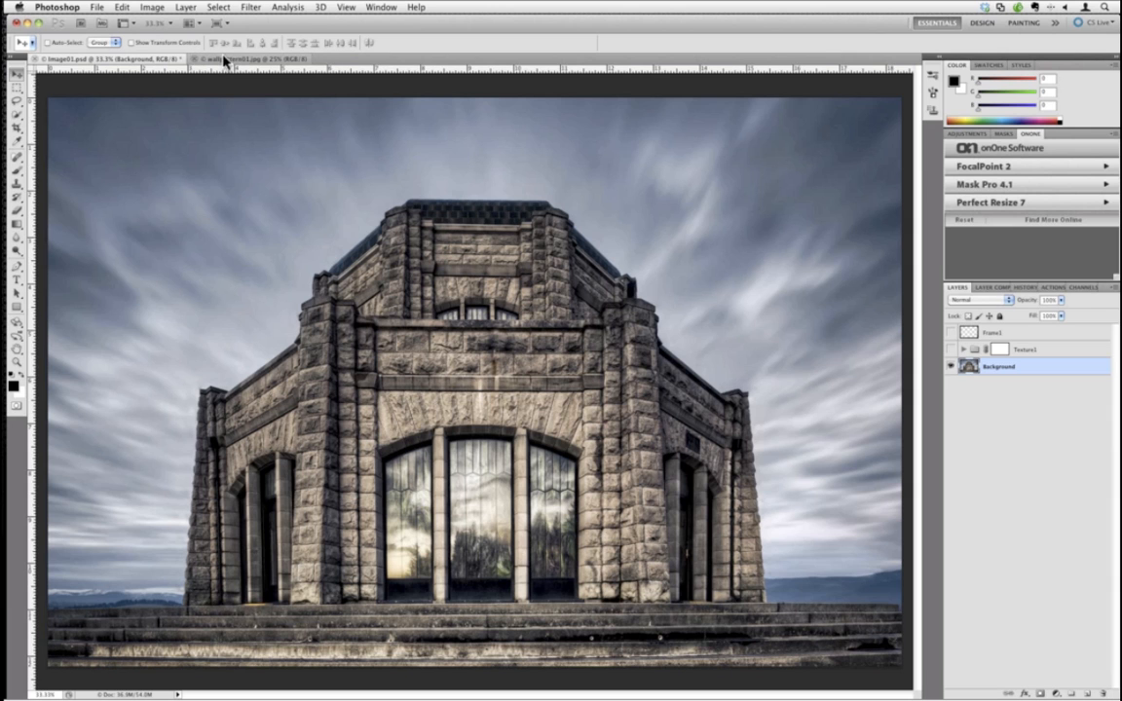
pyautogui.click(222, 60)
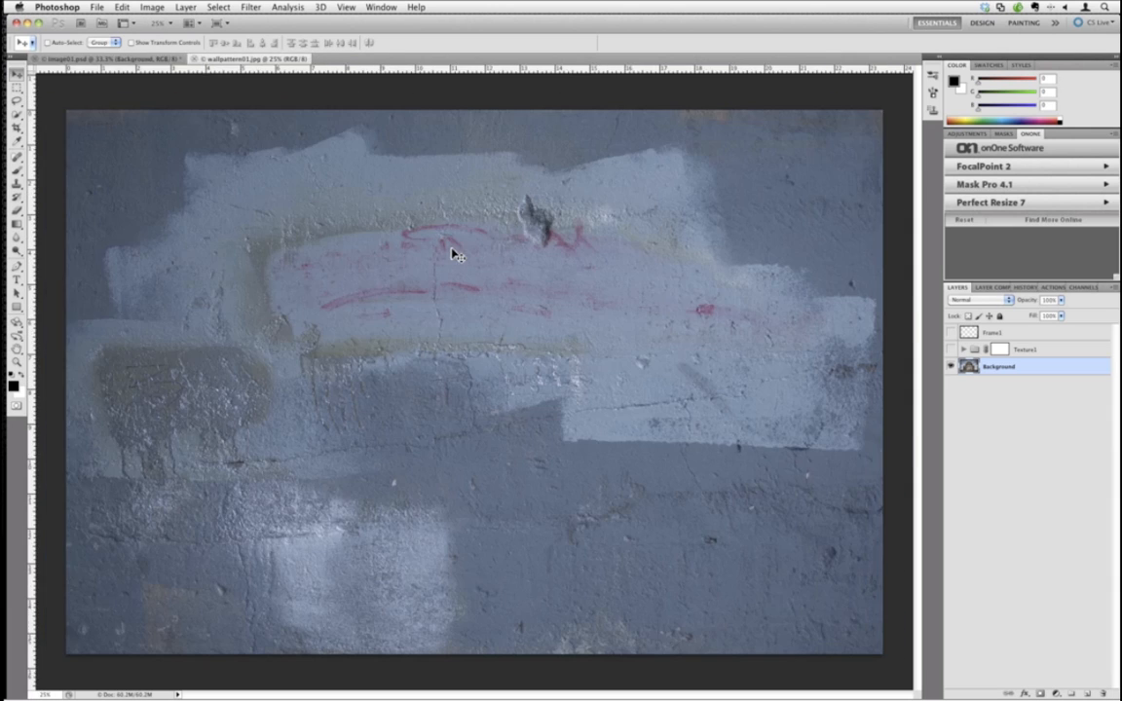
pyautogui.press('super+w')
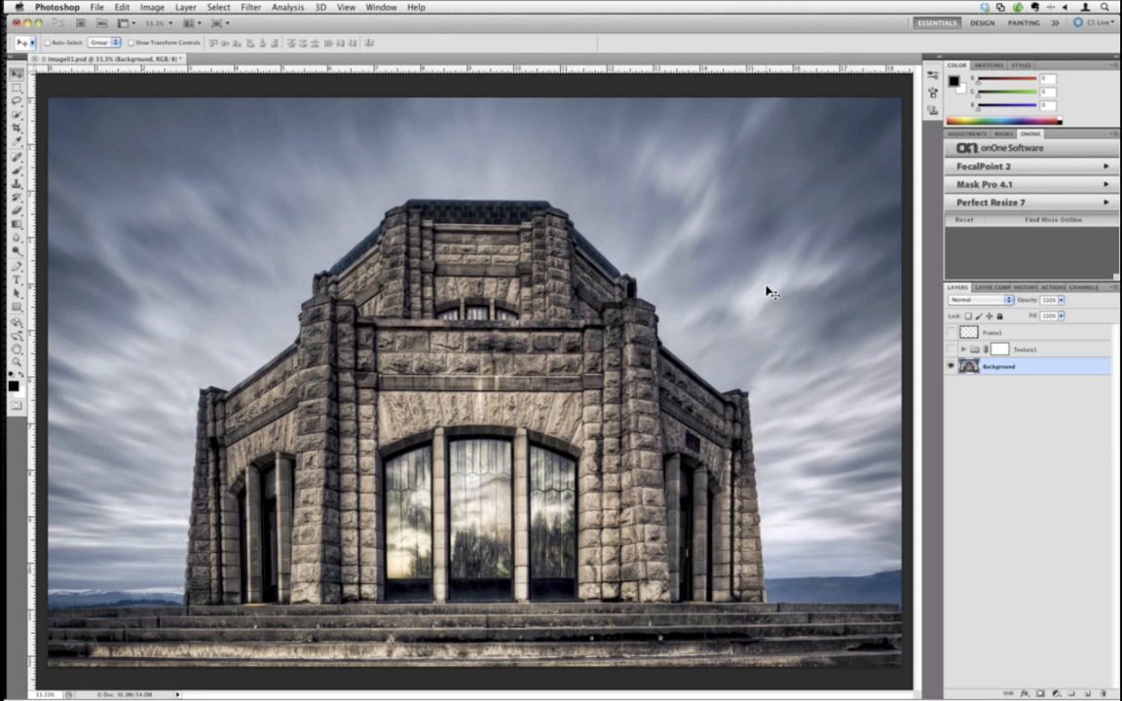
# Display the full onOne plug-in list and check where onOne is found among the extensions.
pyautogui.click(977, 135)
pyautogui.click(1031, 135)
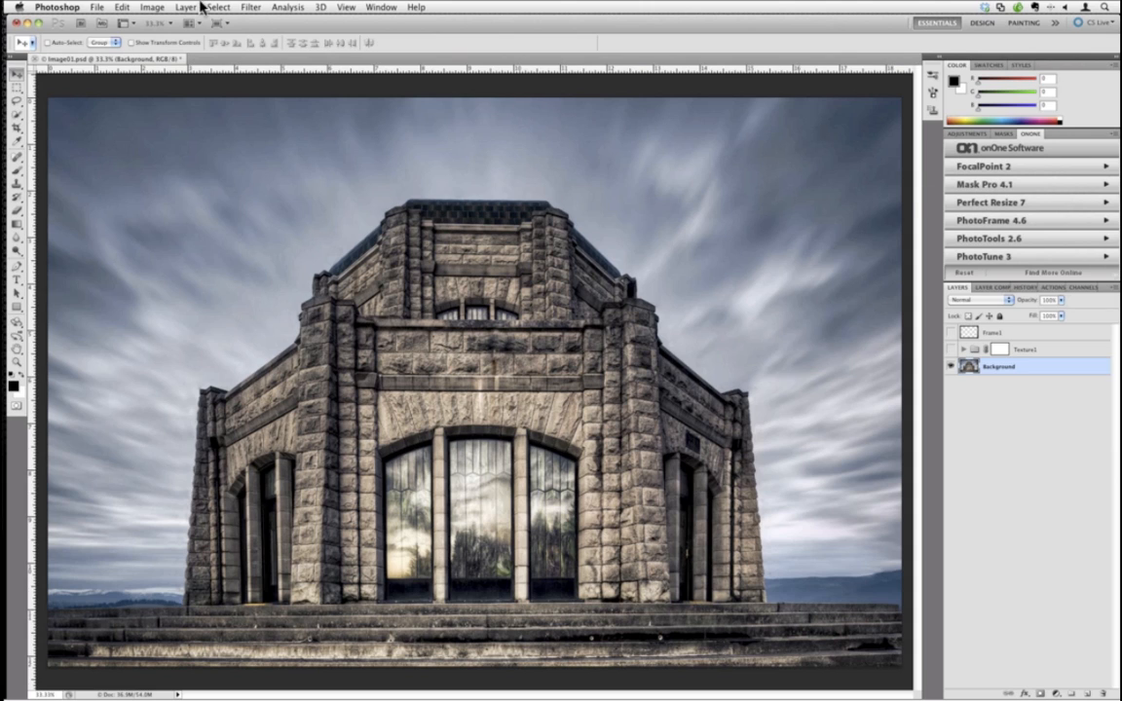
pyautogui.click(383, 6)
pyautogui.moveTo(428, 53)
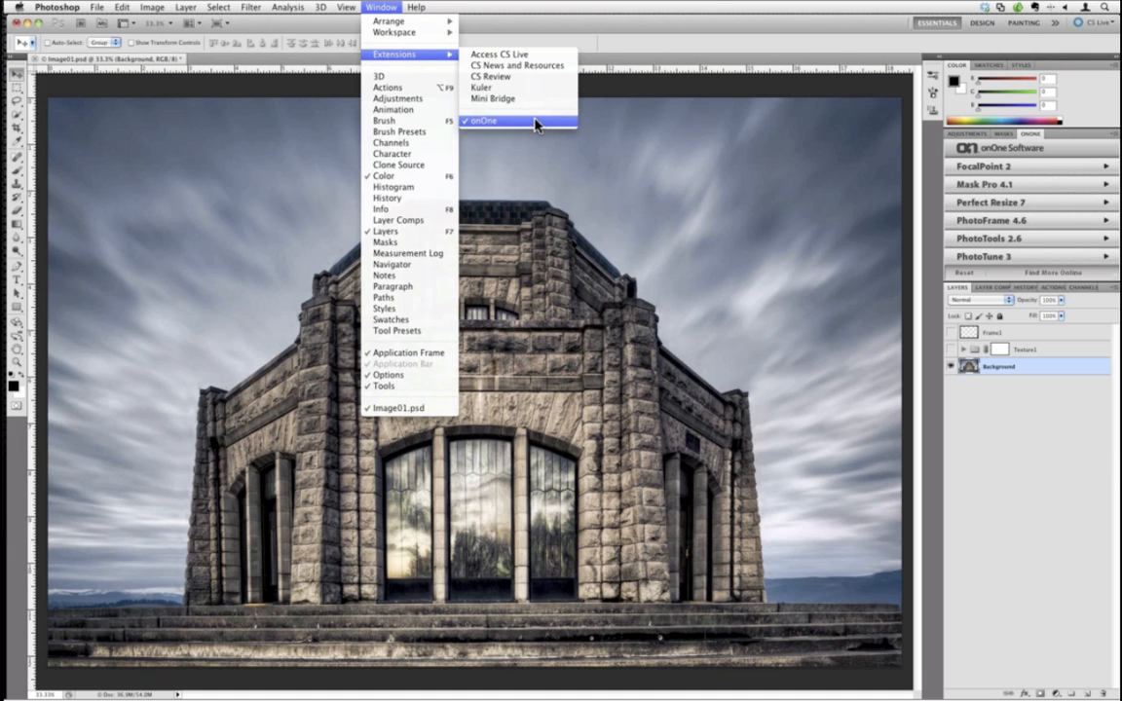
# Launch PhotoFrame 4.6 Professional Edition on Image01.psd and enlarge its library window to fill the screen.
pyautogui.click(98, 7)
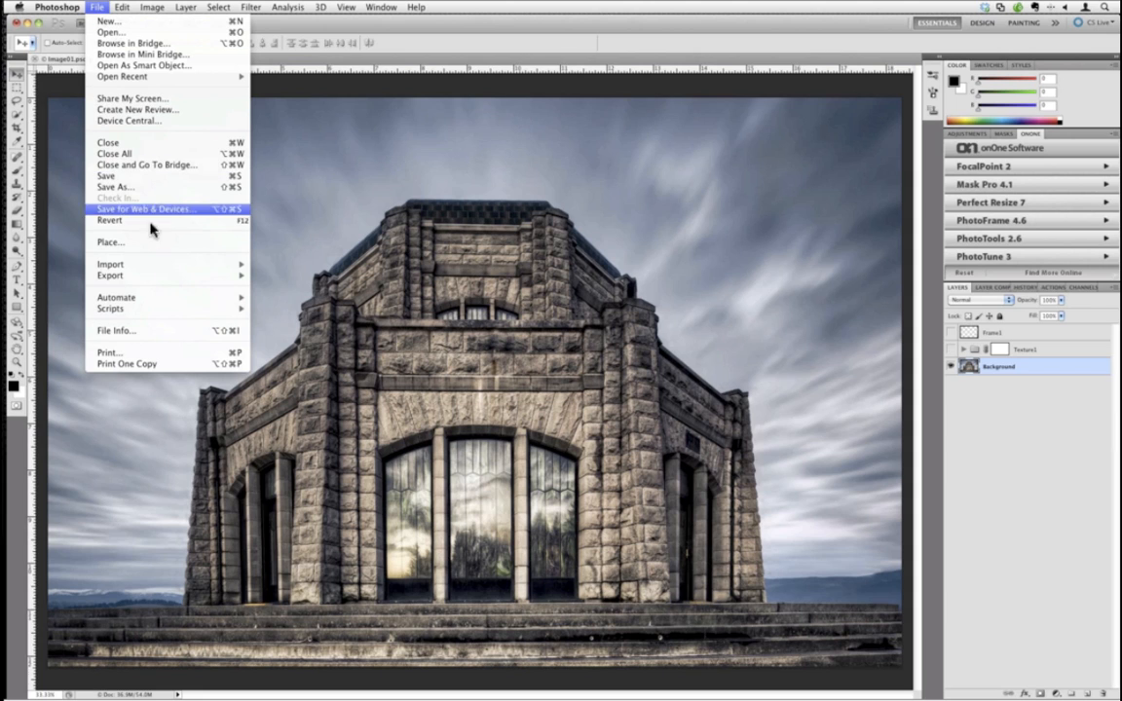
pyautogui.moveTo(181, 298)
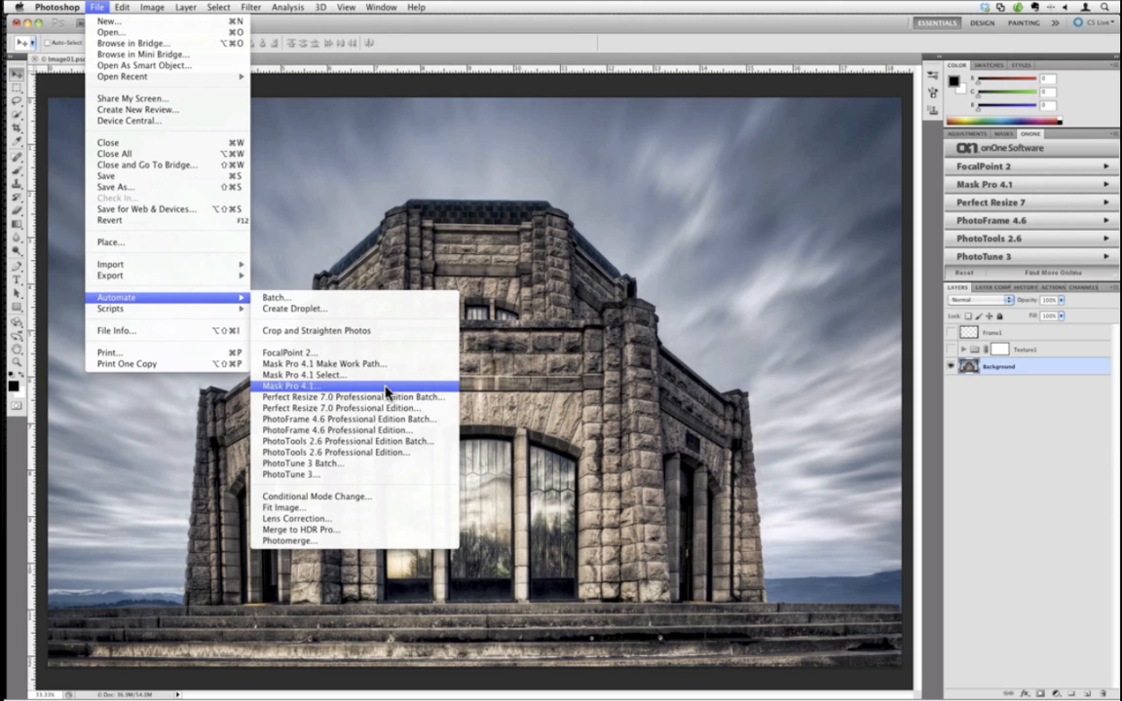
pyautogui.click(391, 434)
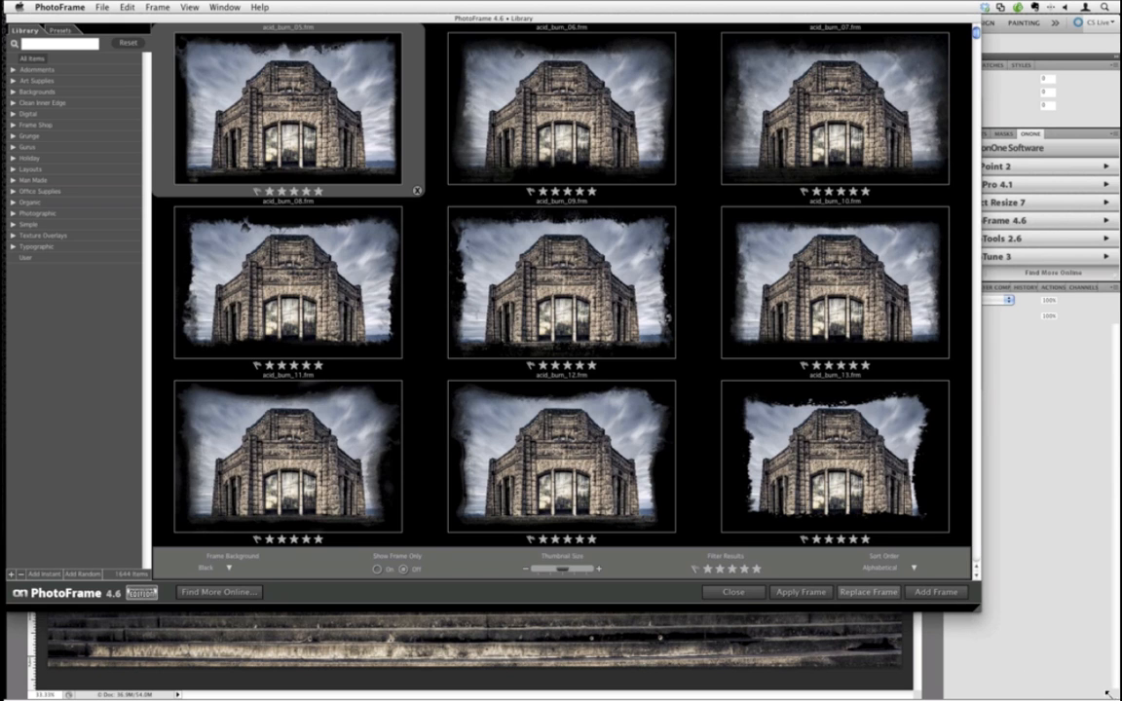
pyautogui.moveTo(976, 609); pyautogui.dragTo(1107, 695)
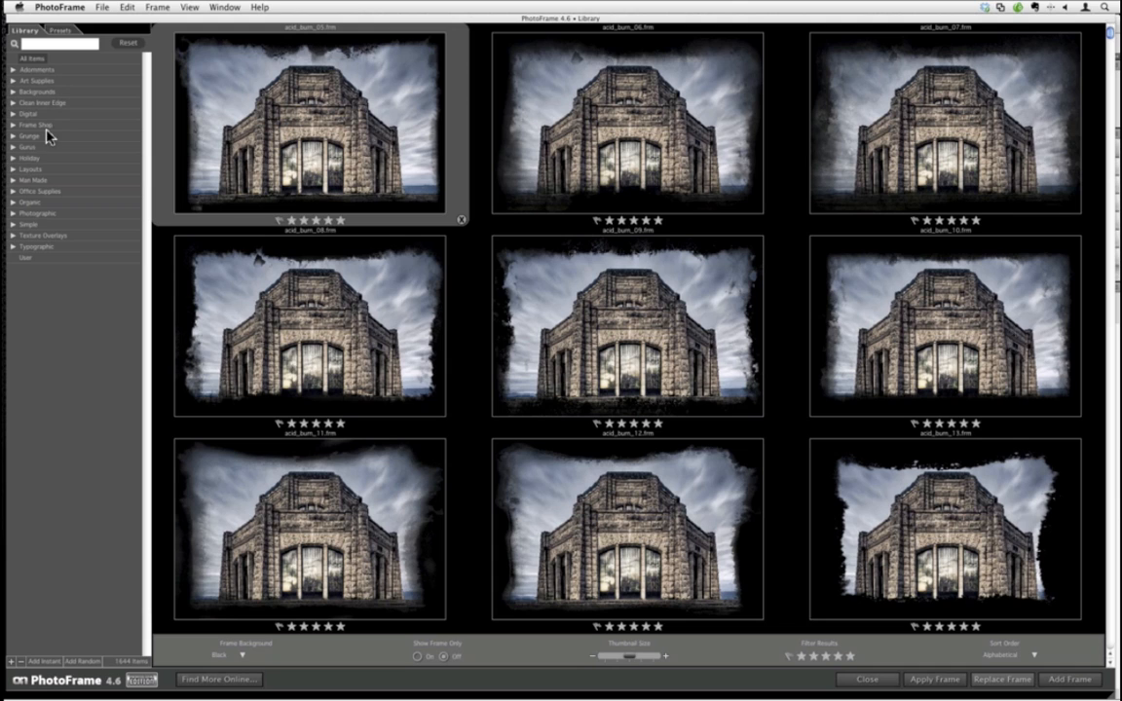
# Expand and show the Texture Overlays category in the frame library and browse its architecture texture previews.
pyautogui.click(13, 237)
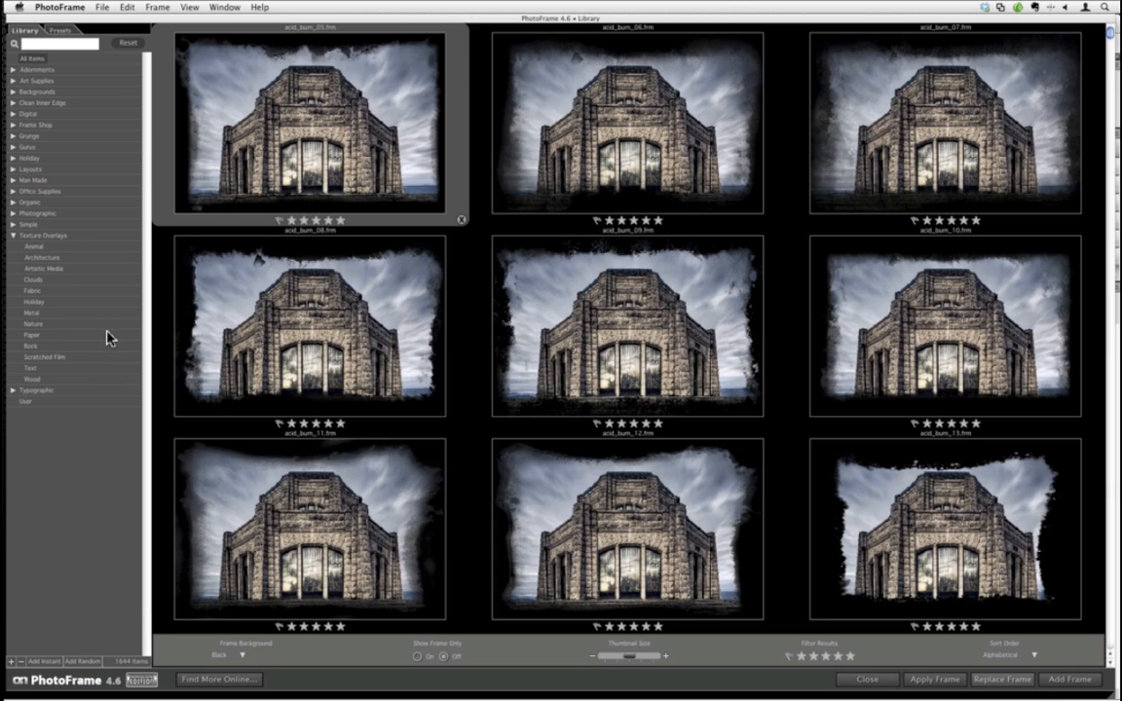
pyautogui.click(56, 237)
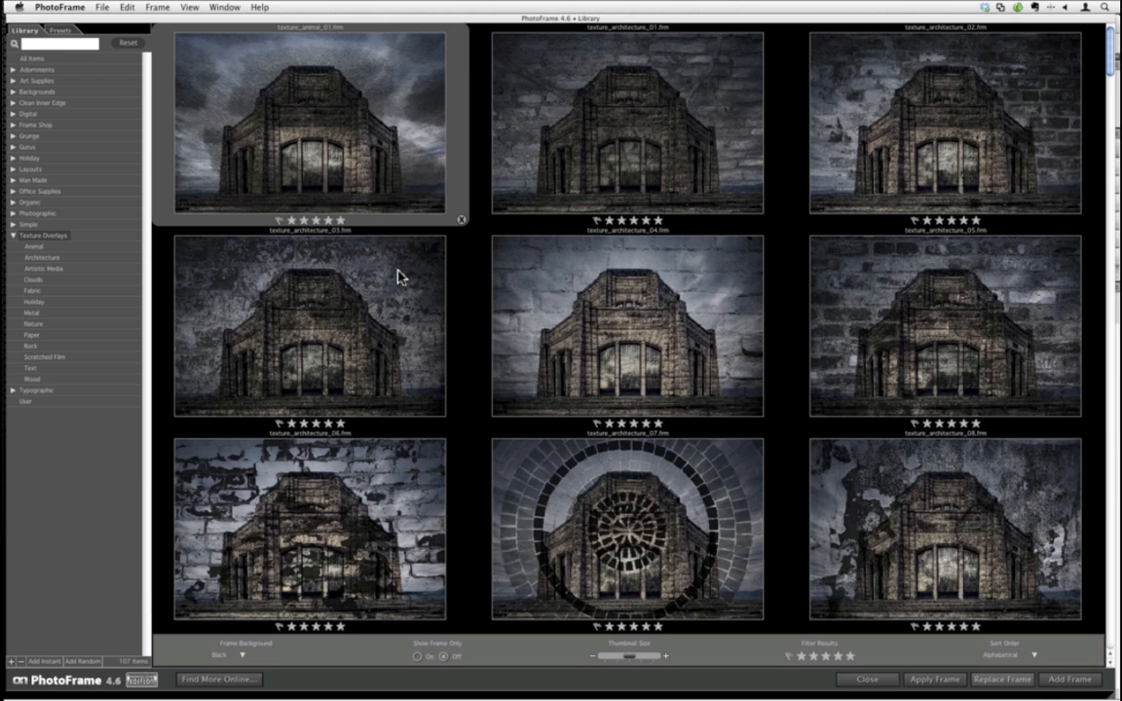
pyautogui.scroll(-2, 398, 277)
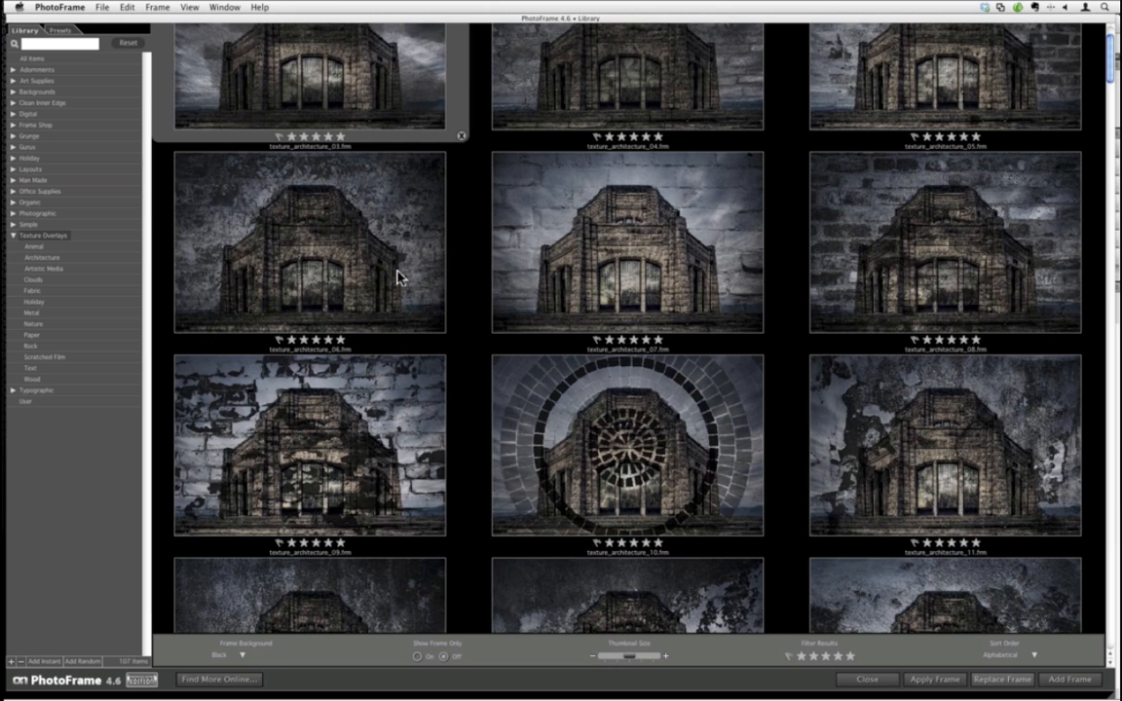
pyautogui.scroll(-1, 398, 282)
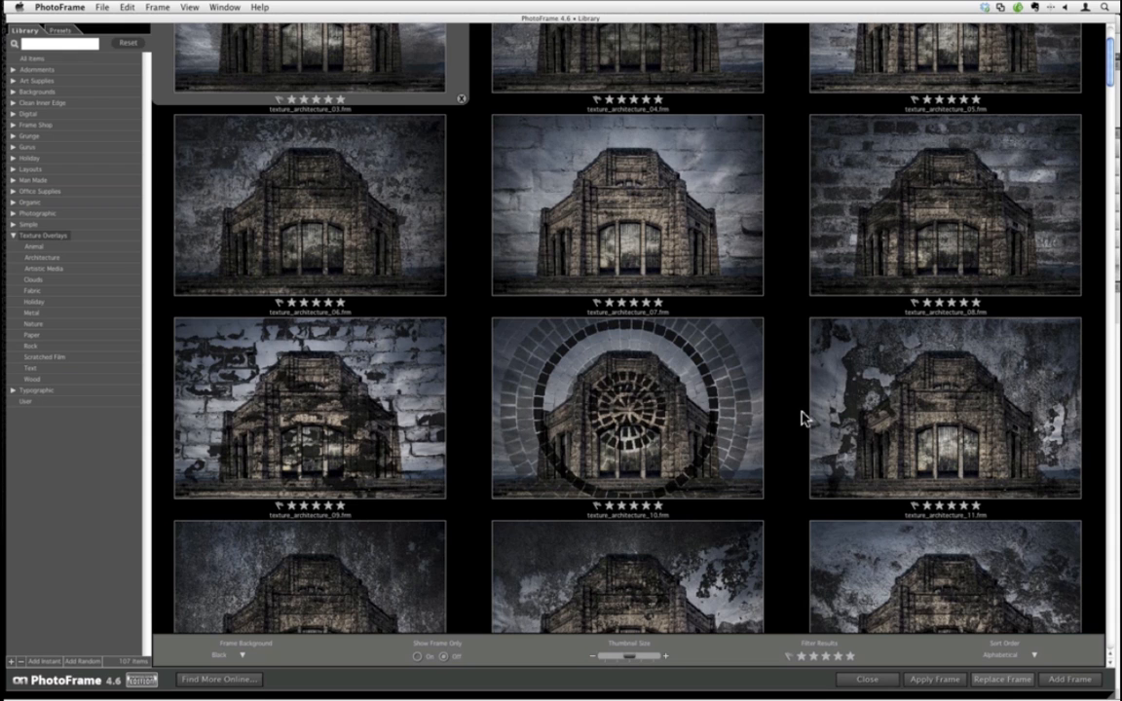
pyautogui.scroll(-3, 804, 419)
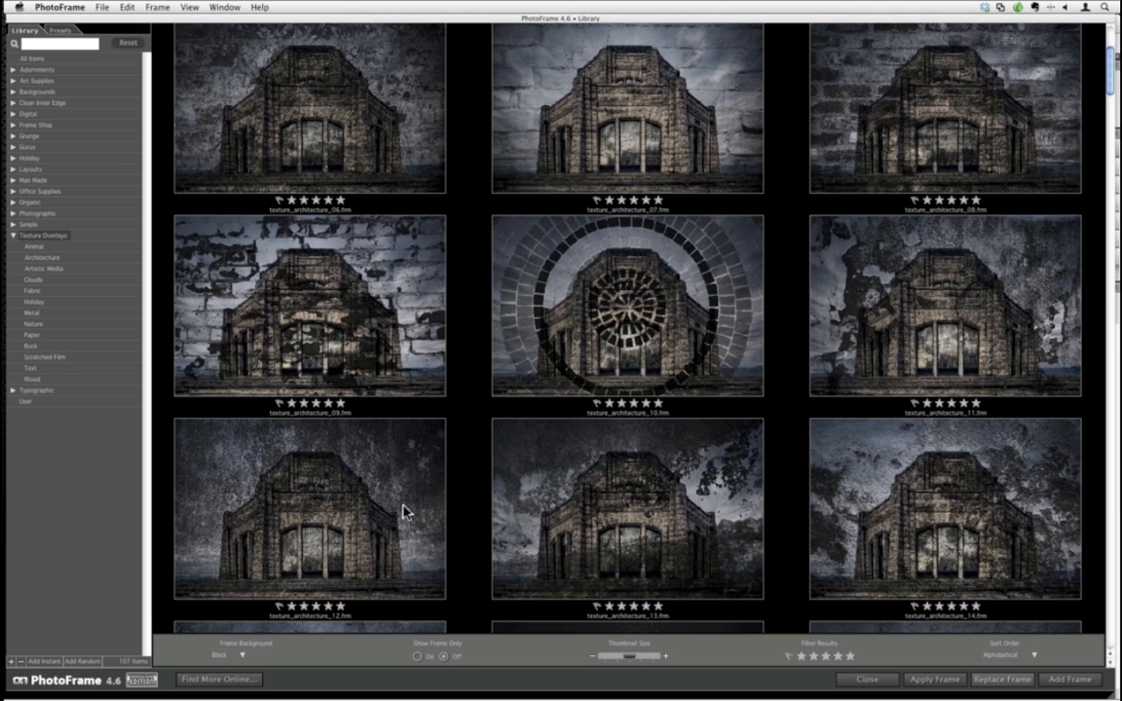
pyautogui.scroll(-5, 380, 429)
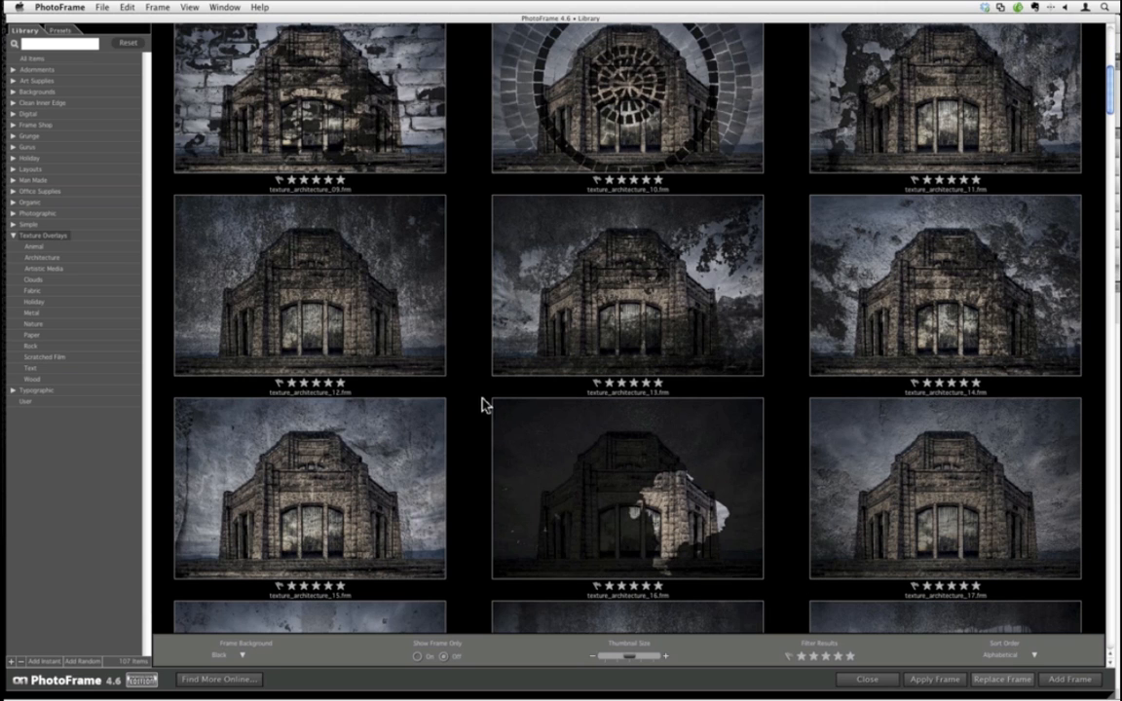
# Show the Clouds texture overlays with larger thumbnails and add texture_clouds_05.frm to the image.
pyautogui.click(47, 279)
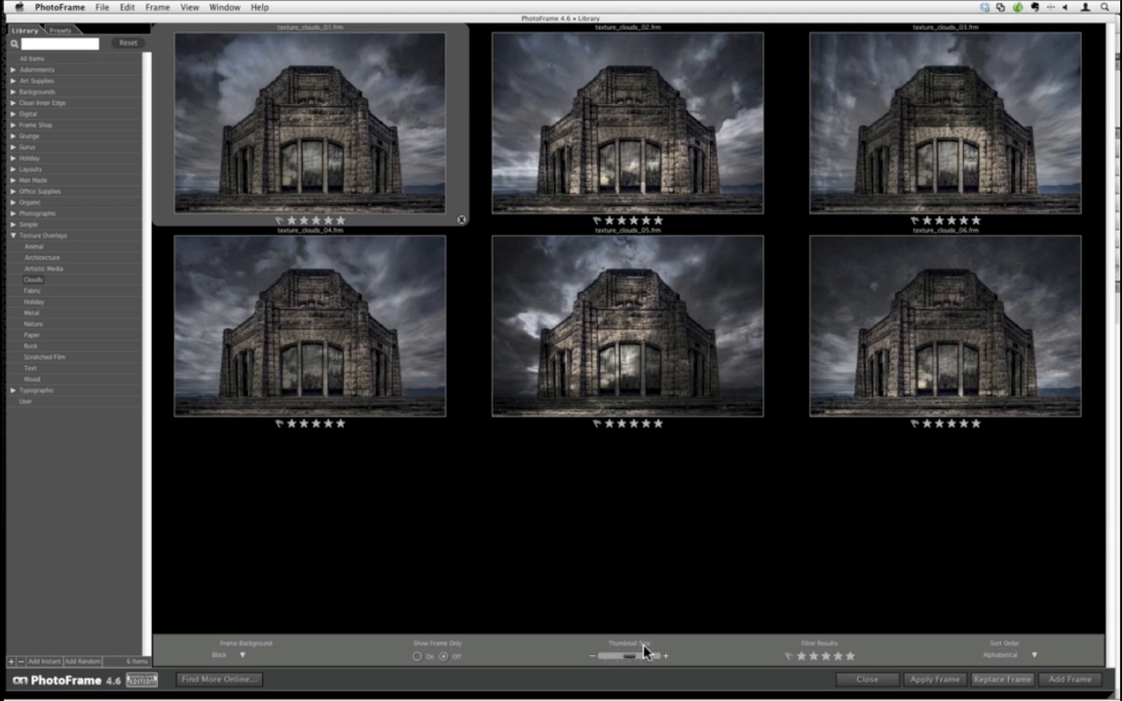
pyautogui.moveTo(632, 656); pyautogui.dragTo(644, 657)
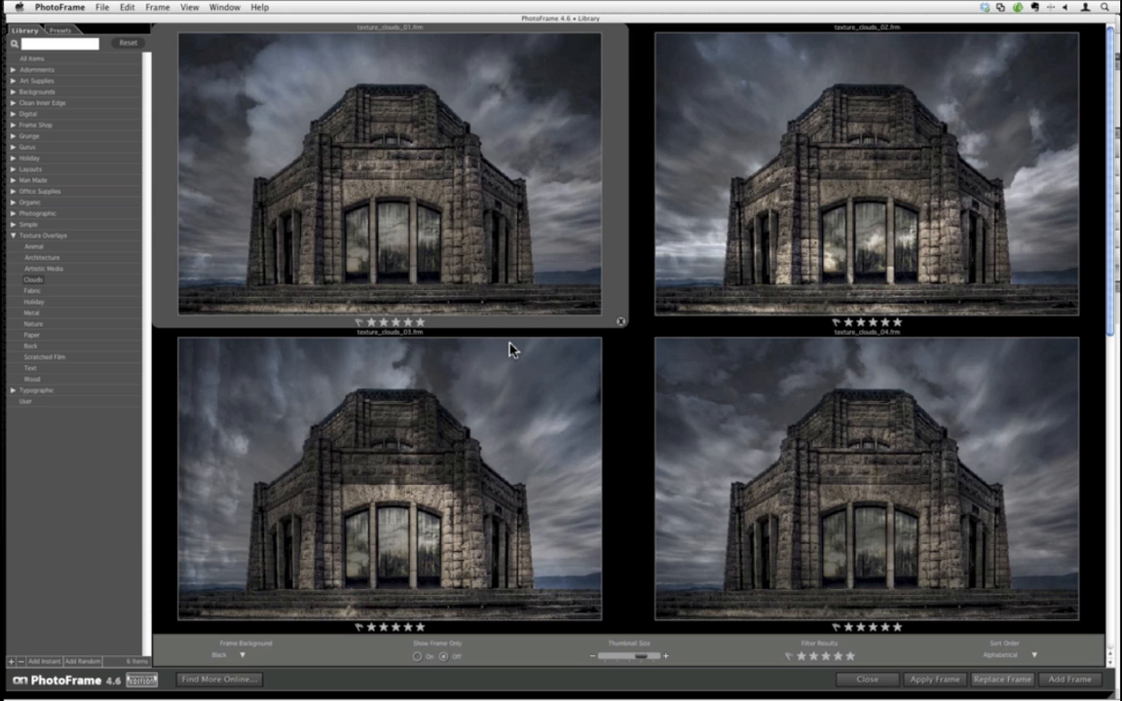
pyautogui.scroll(-5, 509, 350)
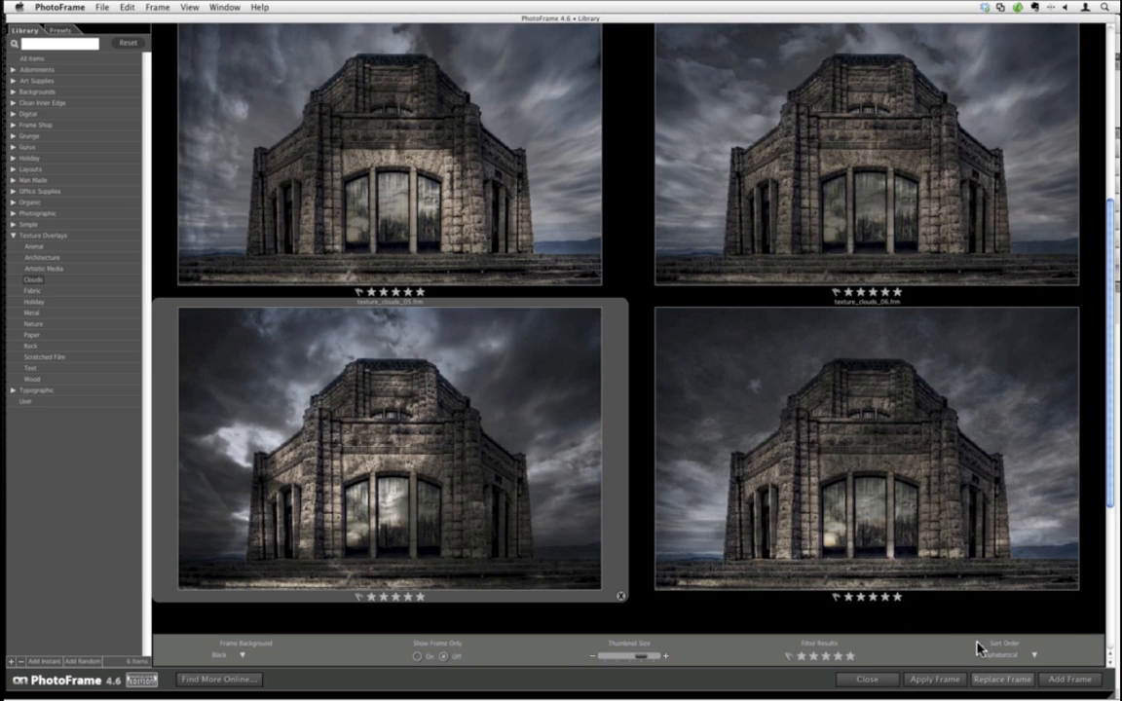
pyautogui.click(1062, 681)
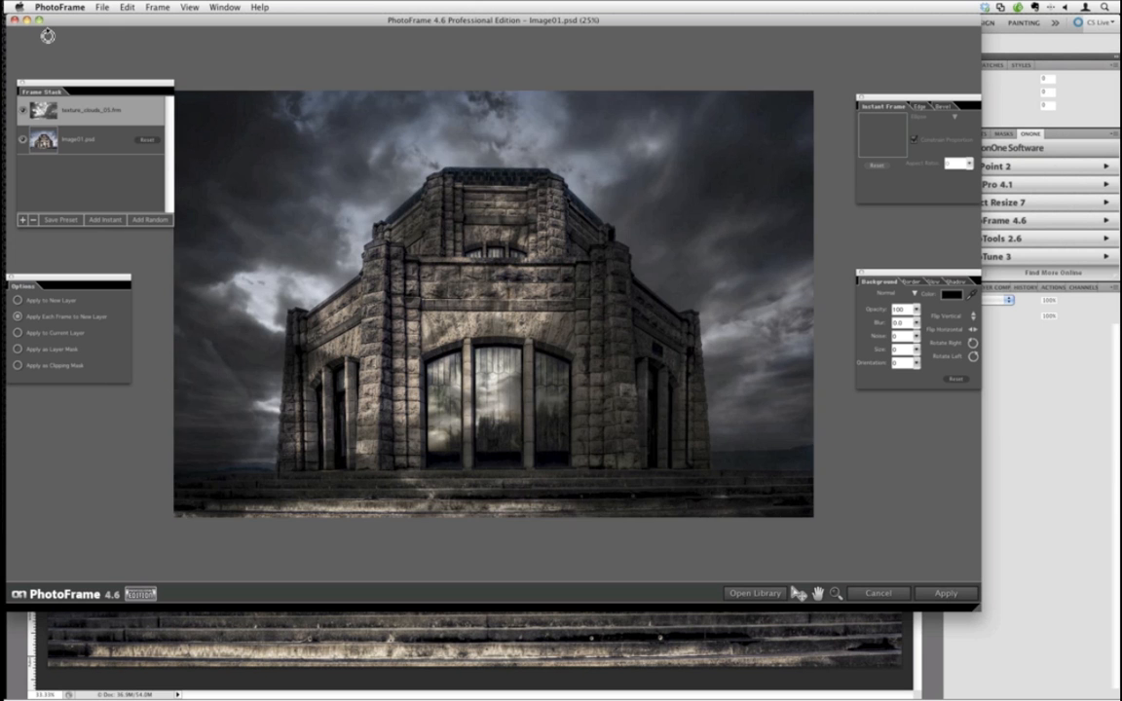
# Enlarge the PhotoFrame editing window to full screen, reposition the Options palette and check the list of available palettes.
pyautogui.click(38, 20)
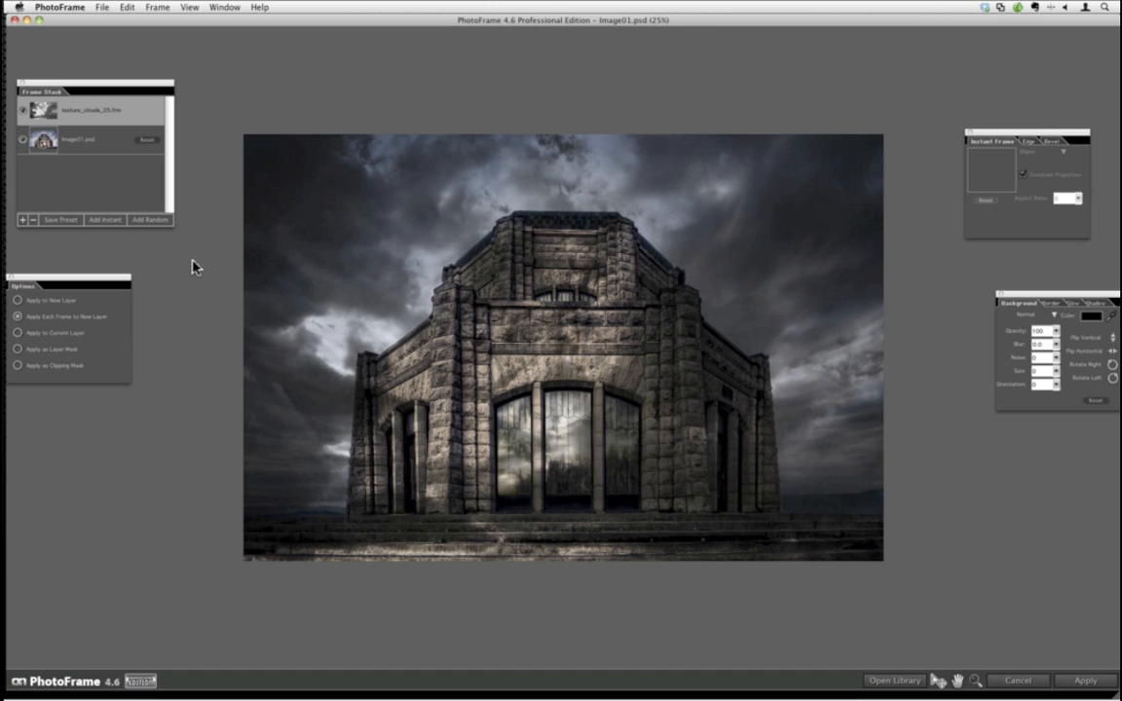
pyautogui.moveTo(87, 278); pyautogui.dragTo(165, 263)
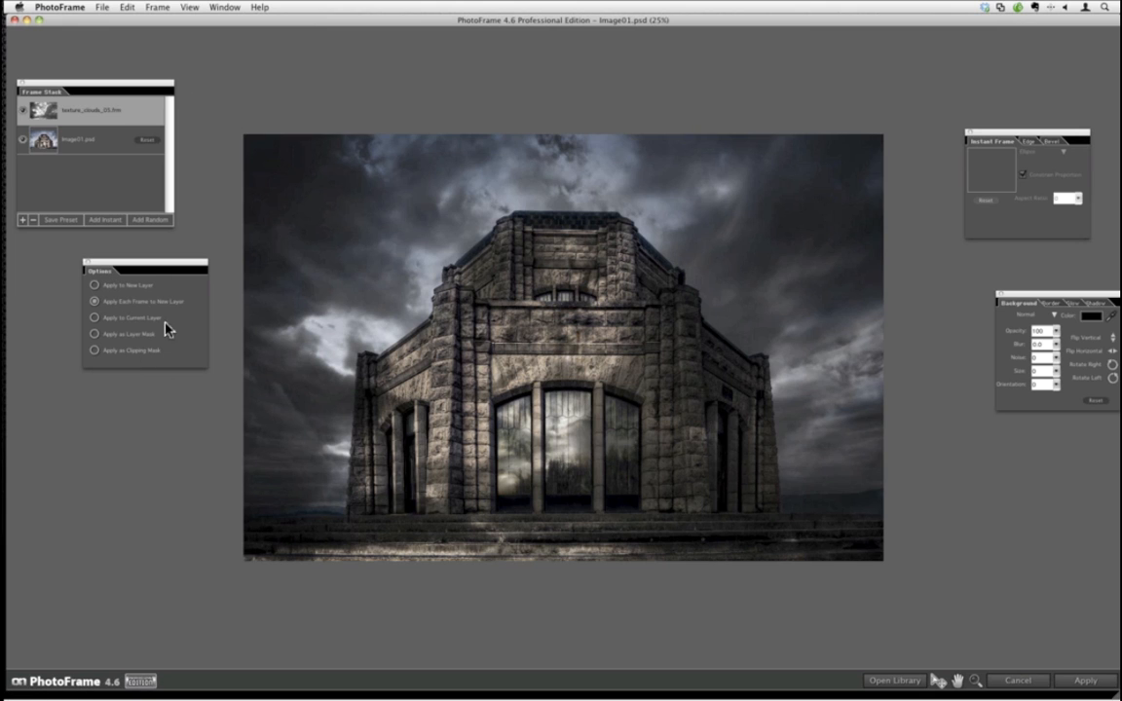
pyautogui.click(224, 7)
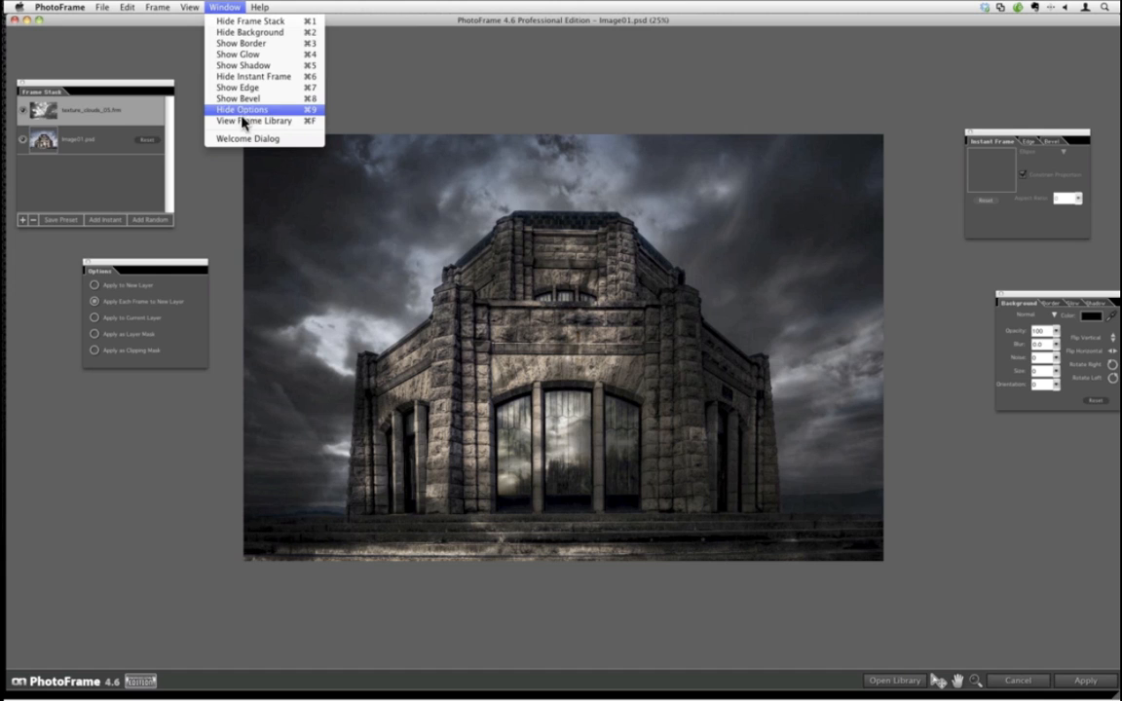
pyautogui.click(152, 263)
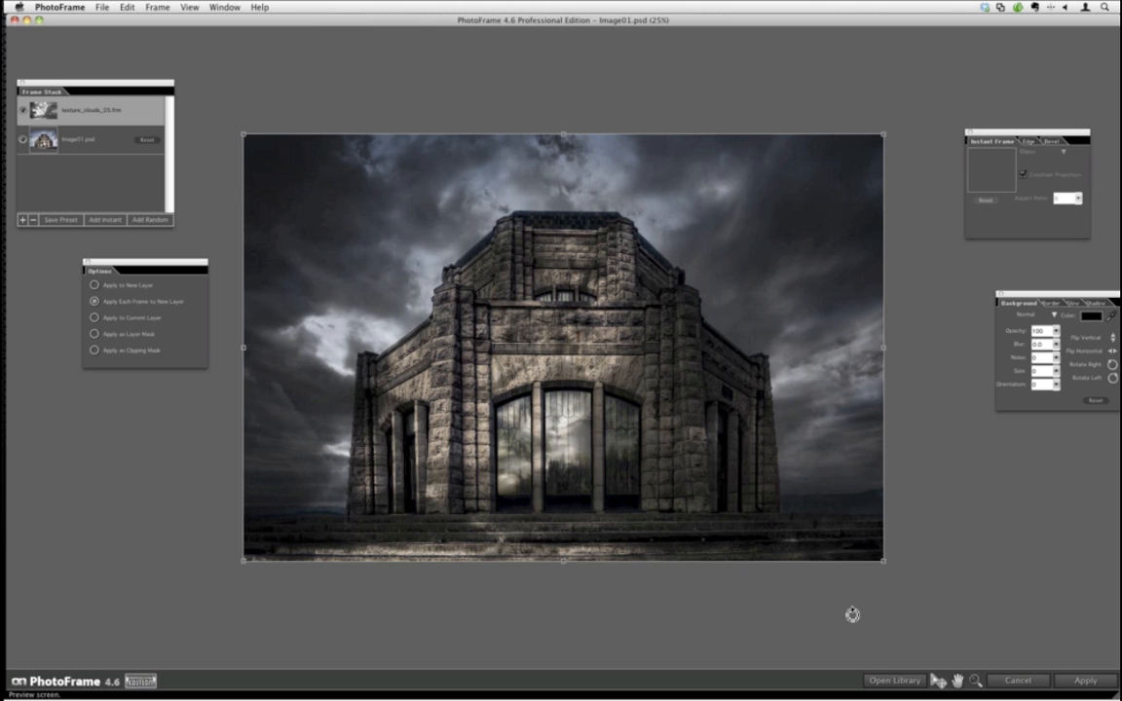
# Add a rough black-edged frame from the first subcategory of Gurus on top of the clouds texture.
pyautogui.click(894, 681)
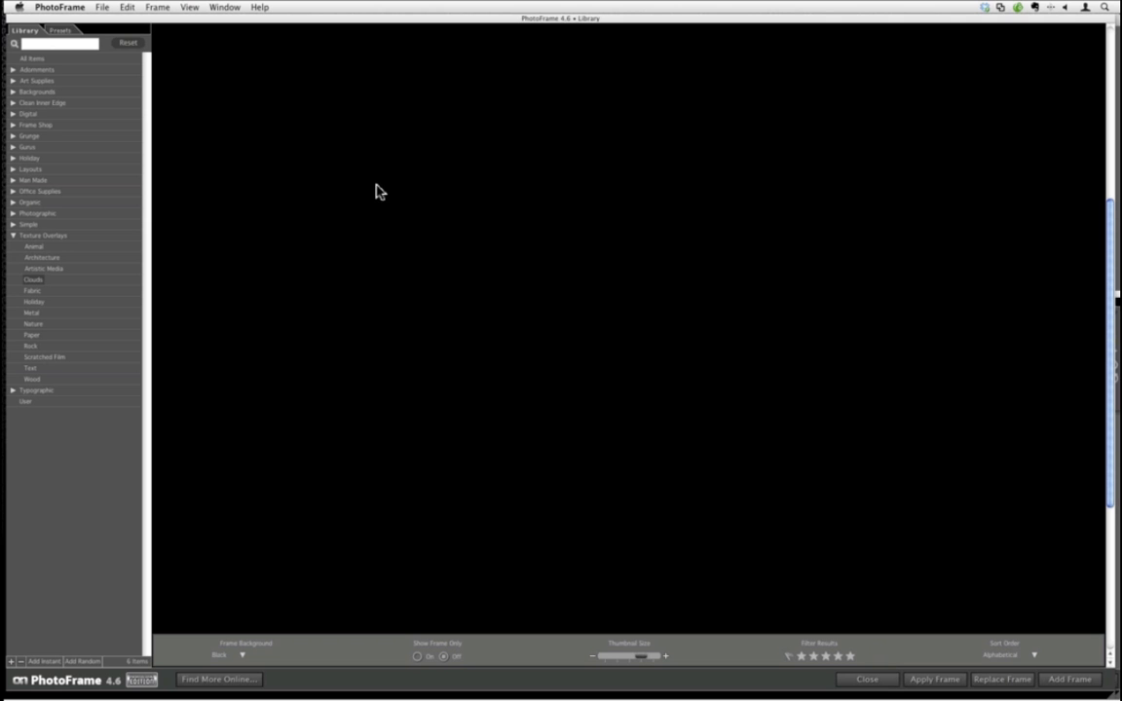
pyautogui.click(14, 147)
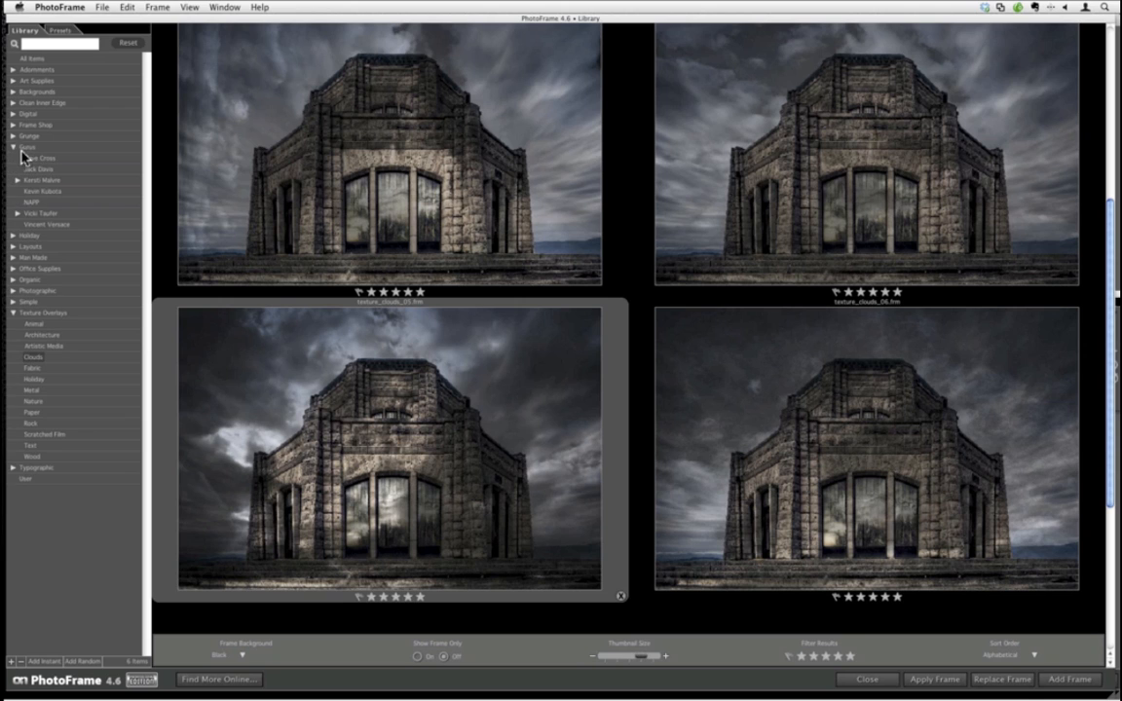
pyautogui.click(72, 161)
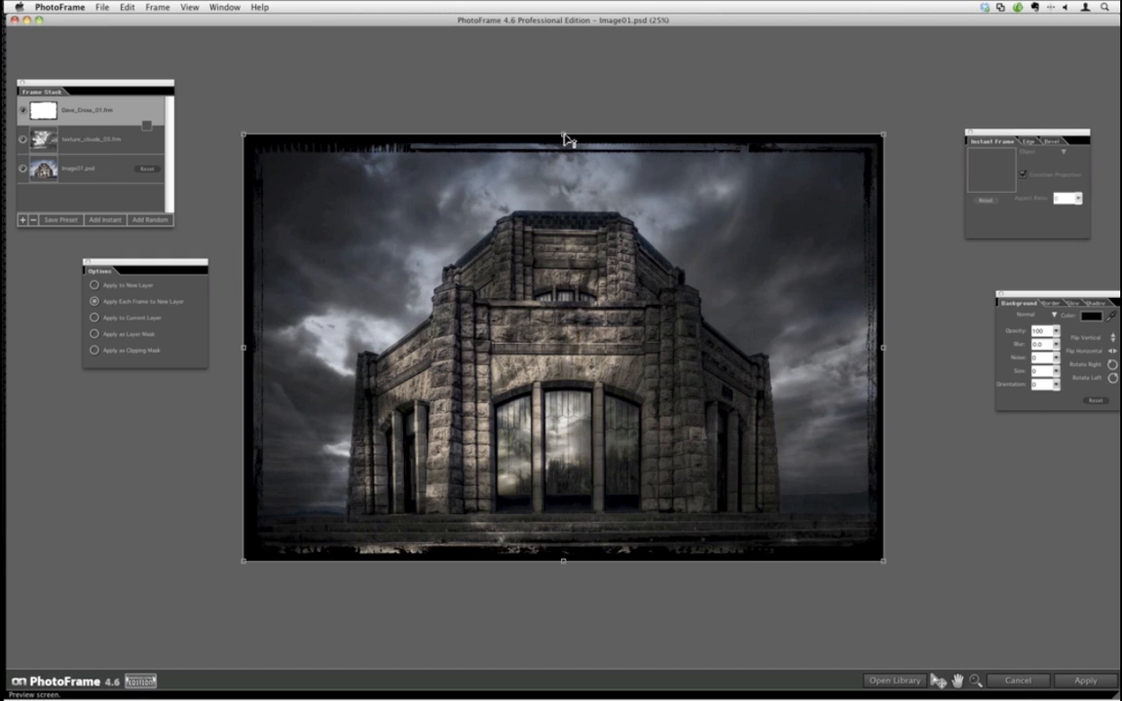
# Stretch the black-edged frame slightly outward beyond the image's top, left and bottom edges.
pyautogui.moveTo(565, 133); pyautogui.dragTo(565, 131)
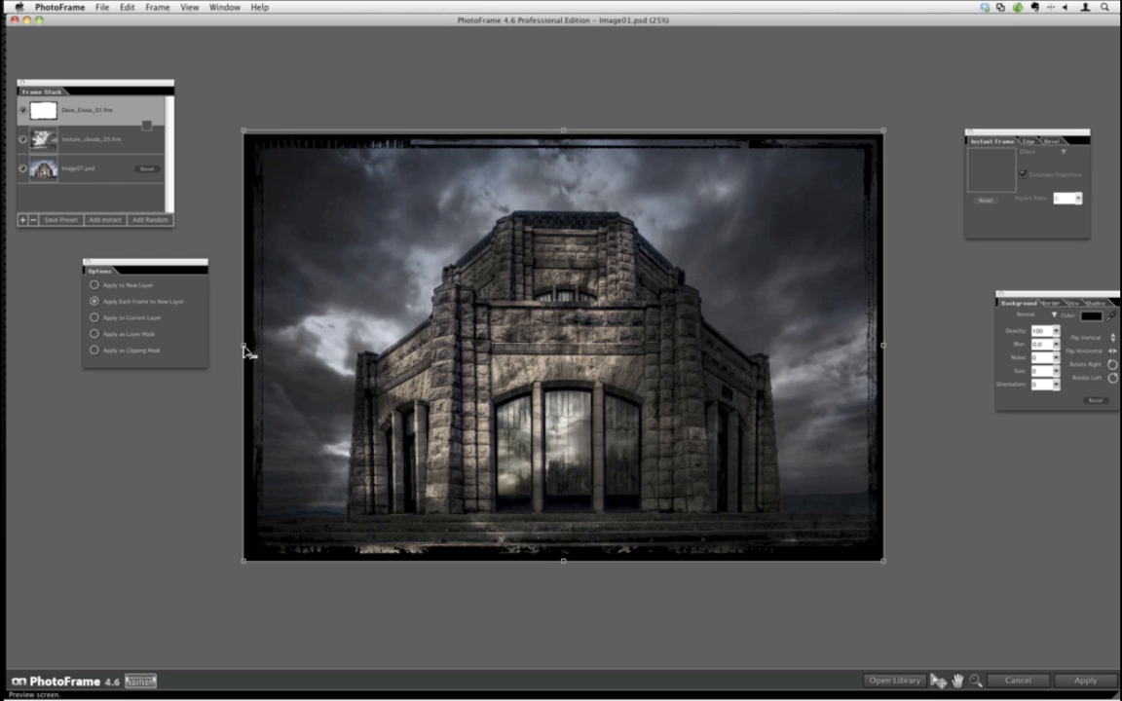
pyautogui.moveTo(245, 349); pyautogui.dragTo(240, 348)
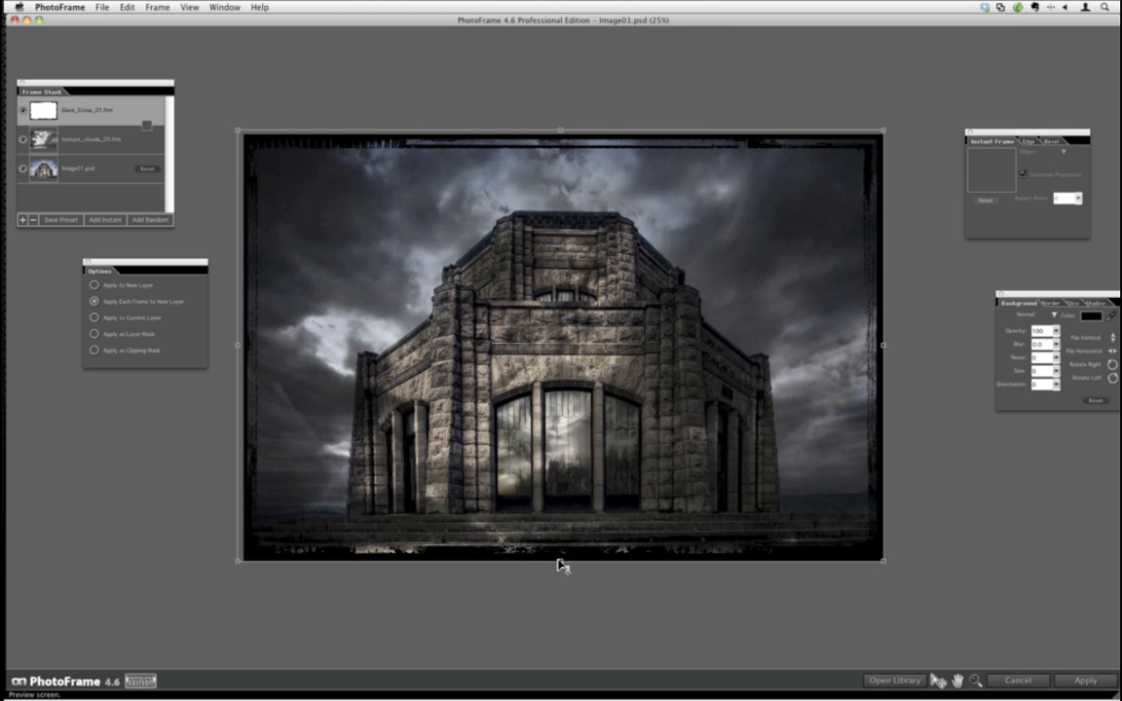
pyautogui.moveTo(558, 561); pyautogui.dragTo(558, 567)
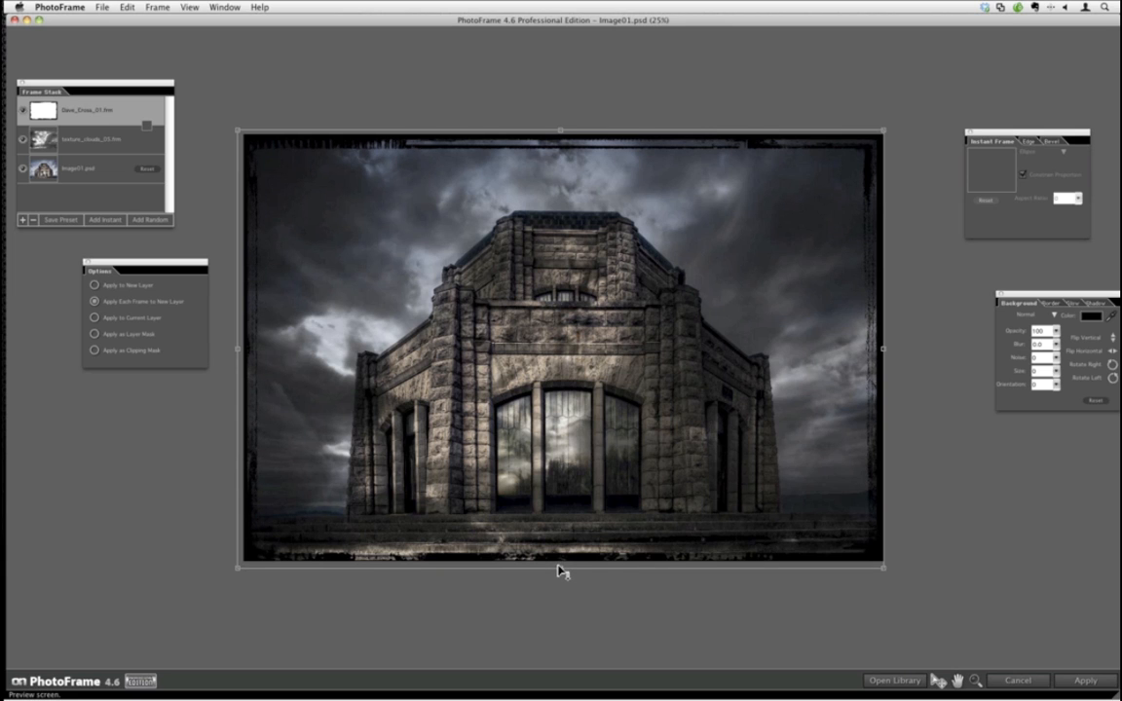
# Try lowering the frame's background opacity to about 57, and return it to 100.
pyautogui.click(1058, 333)
pyautogui.moveTo(1059, 341); pyautogui.dragTo(1062, 366)
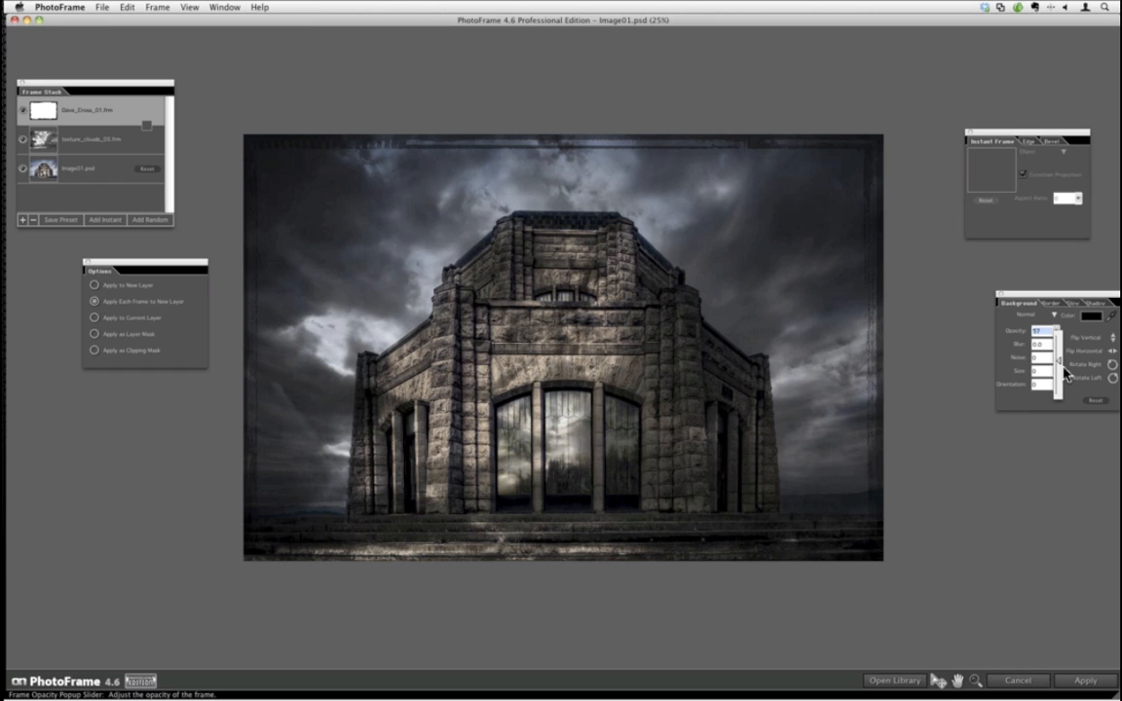
pyautogui.moveTo(1064, 368); pyautogui.dragTo(1057, 333)
pyautogui.click(975, 336)
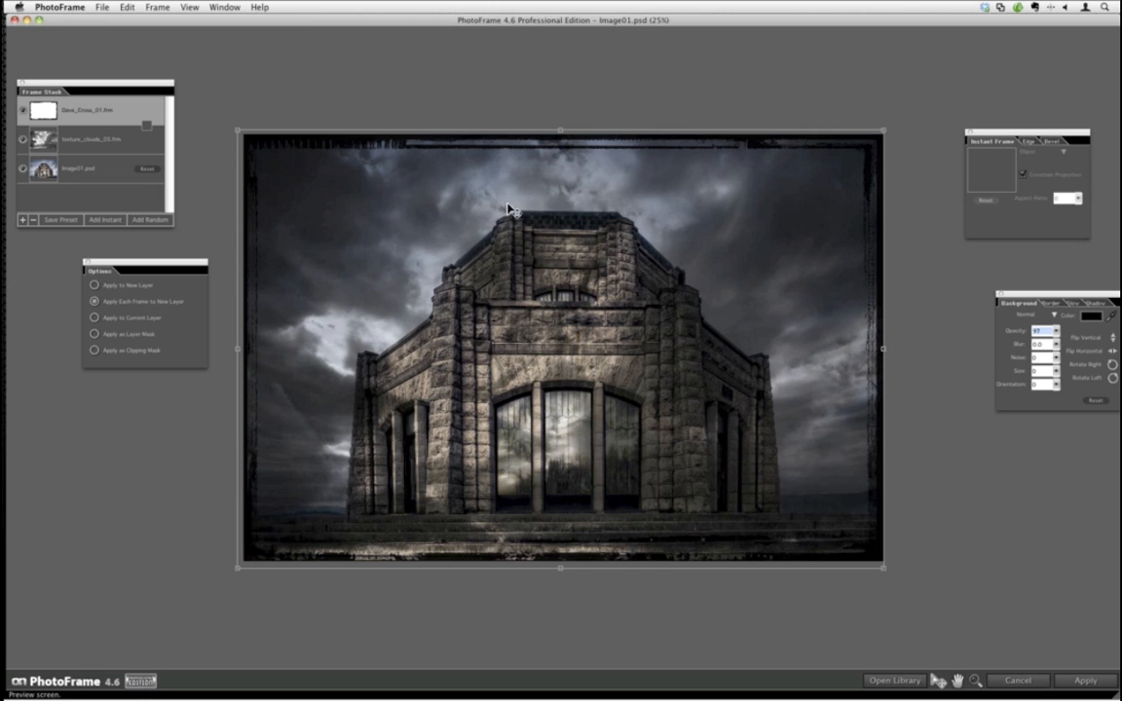
pyautogui.click(1061, 332)
pyautogui.moveTo(1061, 332); pyautogui.dragTo(1054, 329)
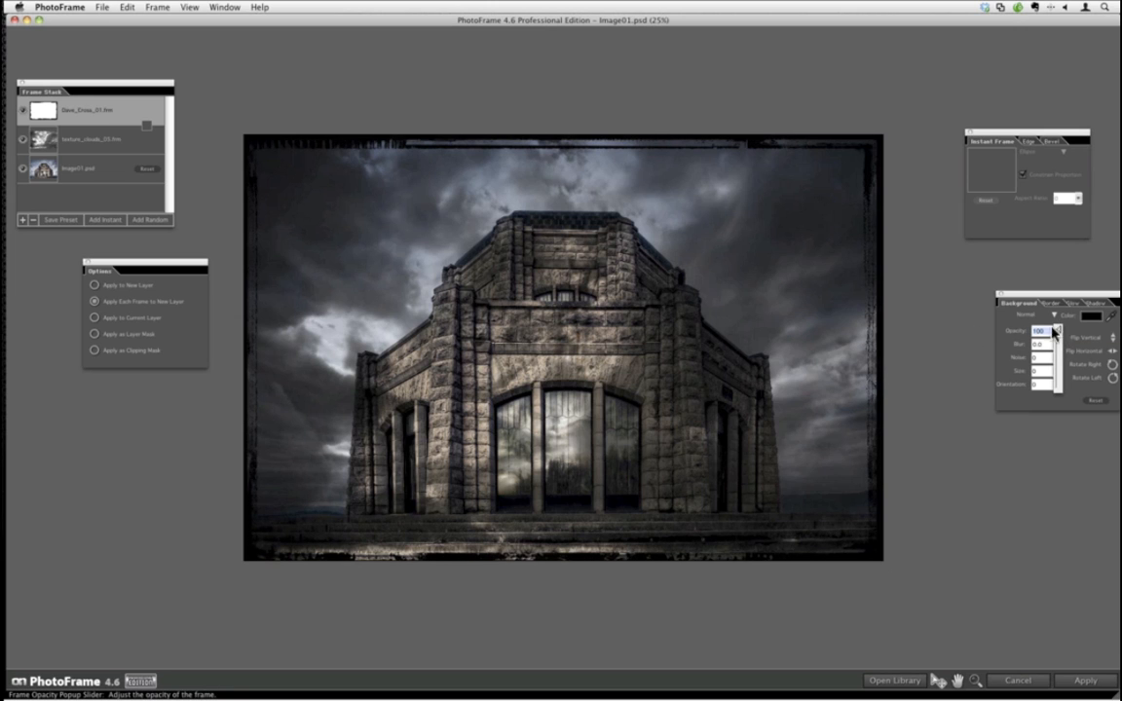
pyautogui.click(948, 304)
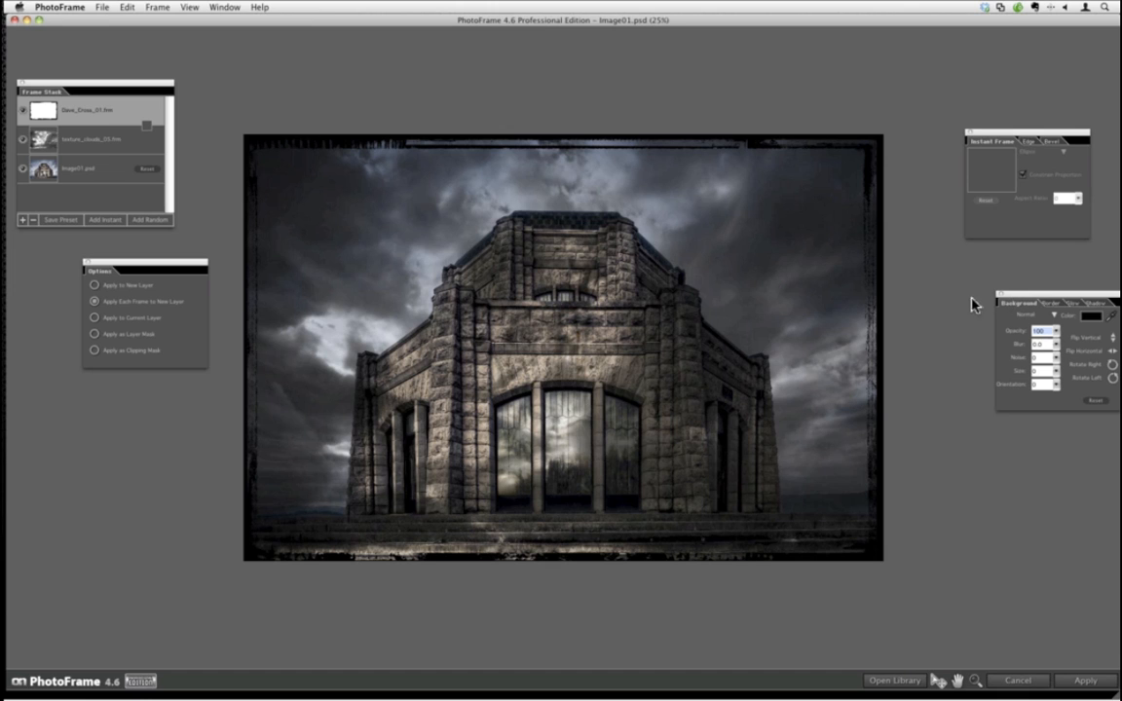
# Try frame colors sampled from the photo's clouds and stone, settle on black from the dark window area, and apply the frames to the Photoshop document.
pyautogui.moveTo(965, 306); pyautogui.dragTo(912, 312)
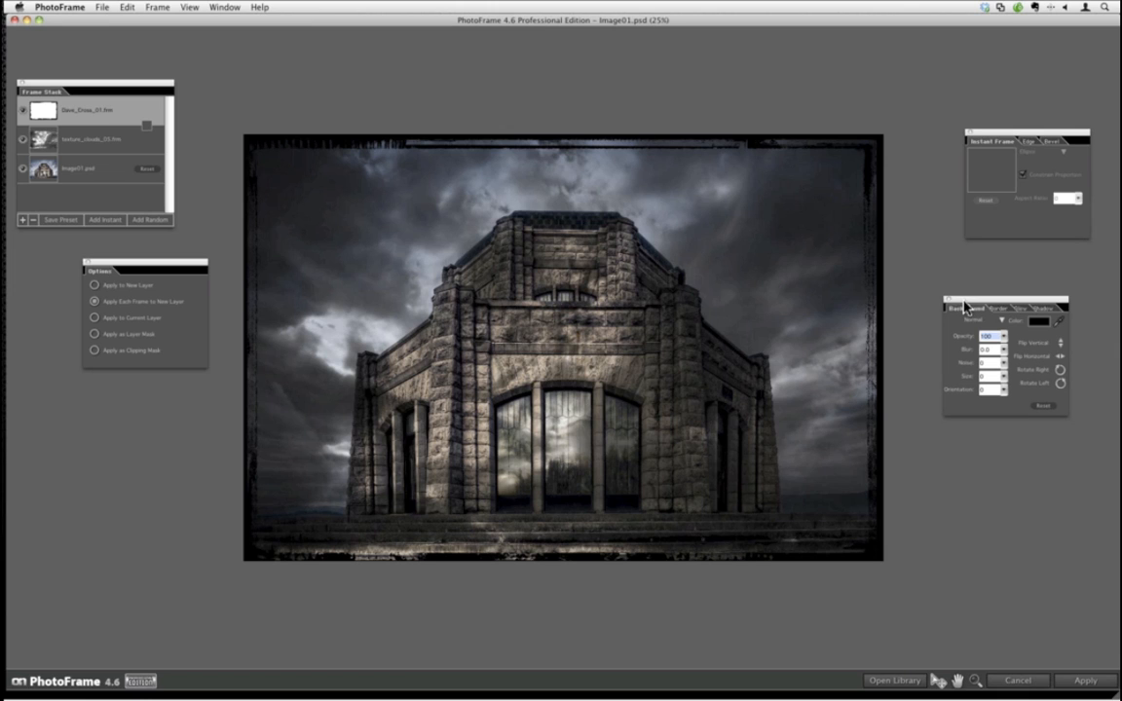
pyautogui.click(1059, 324)
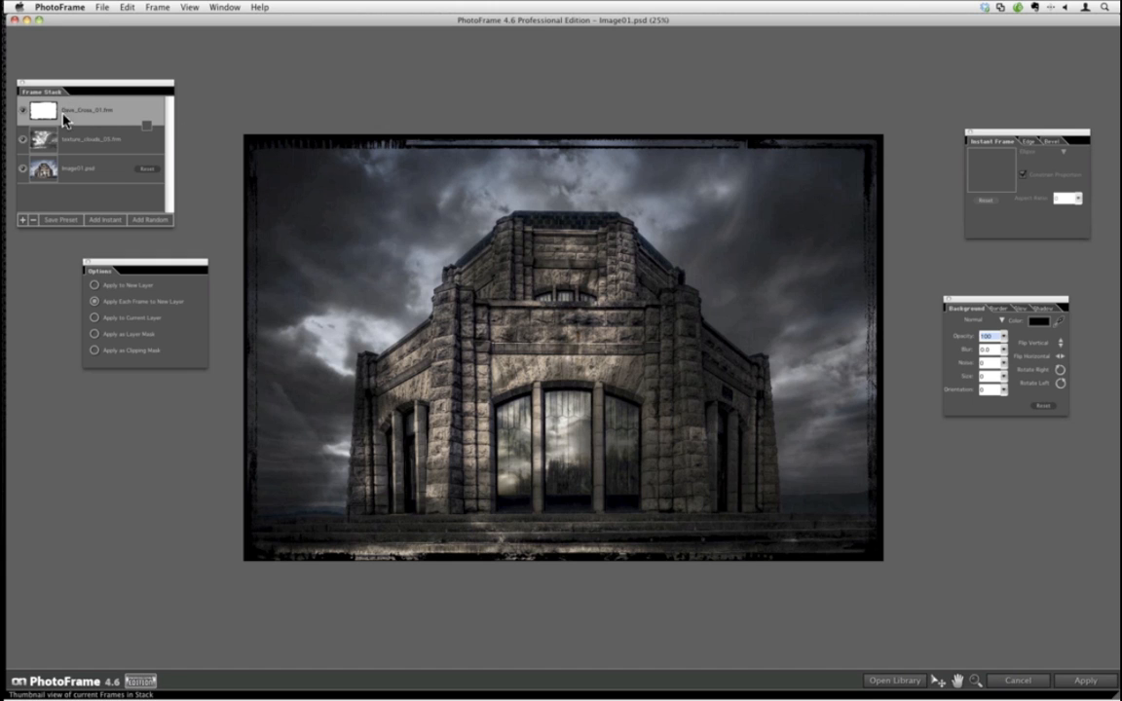
pyautogui.click(337, 327)
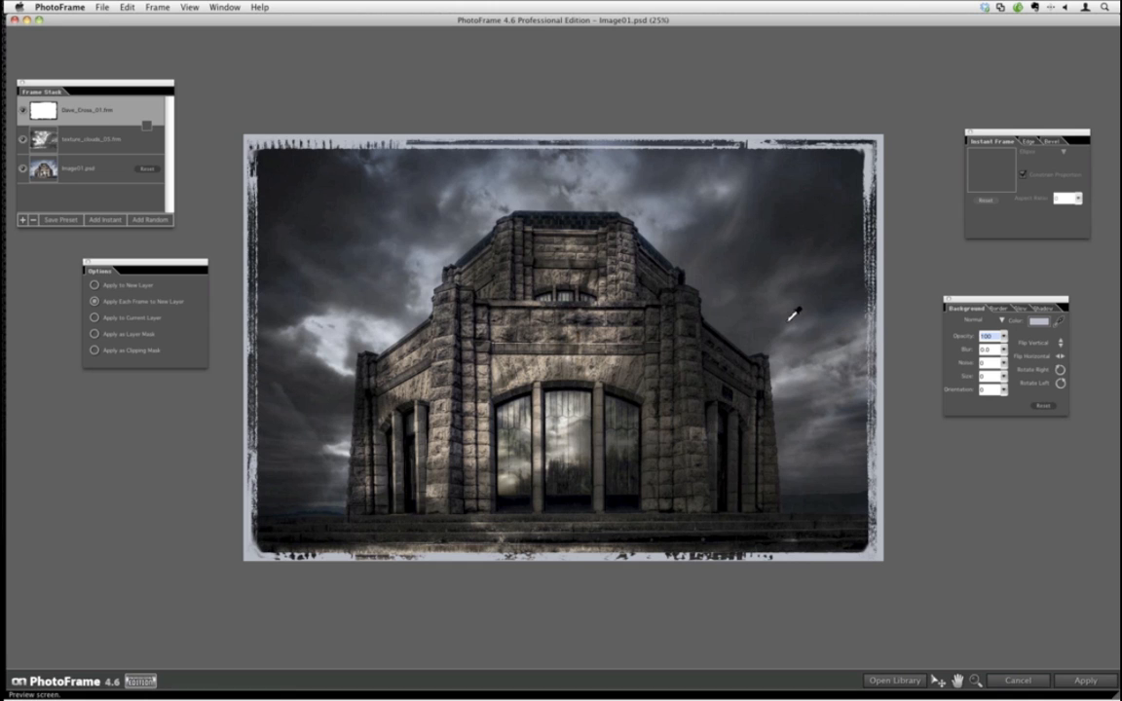
pyautogui.click(580, 218)
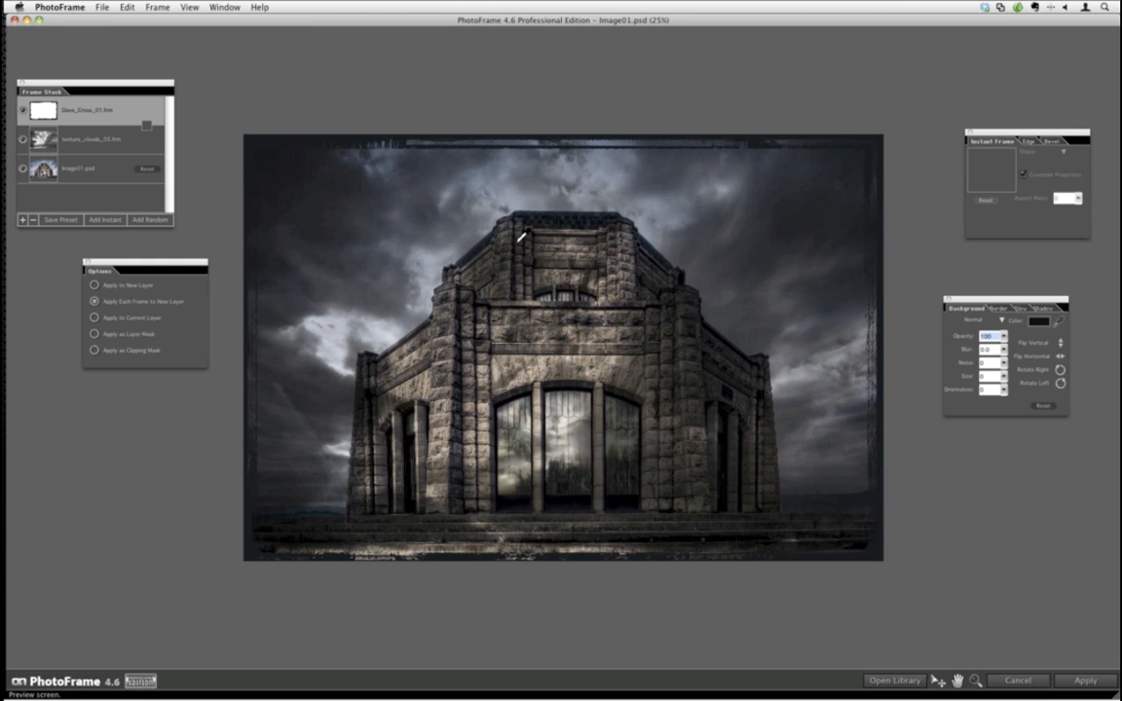
pyautogui.click(549, 238)
pyautogui.click(547, 241)
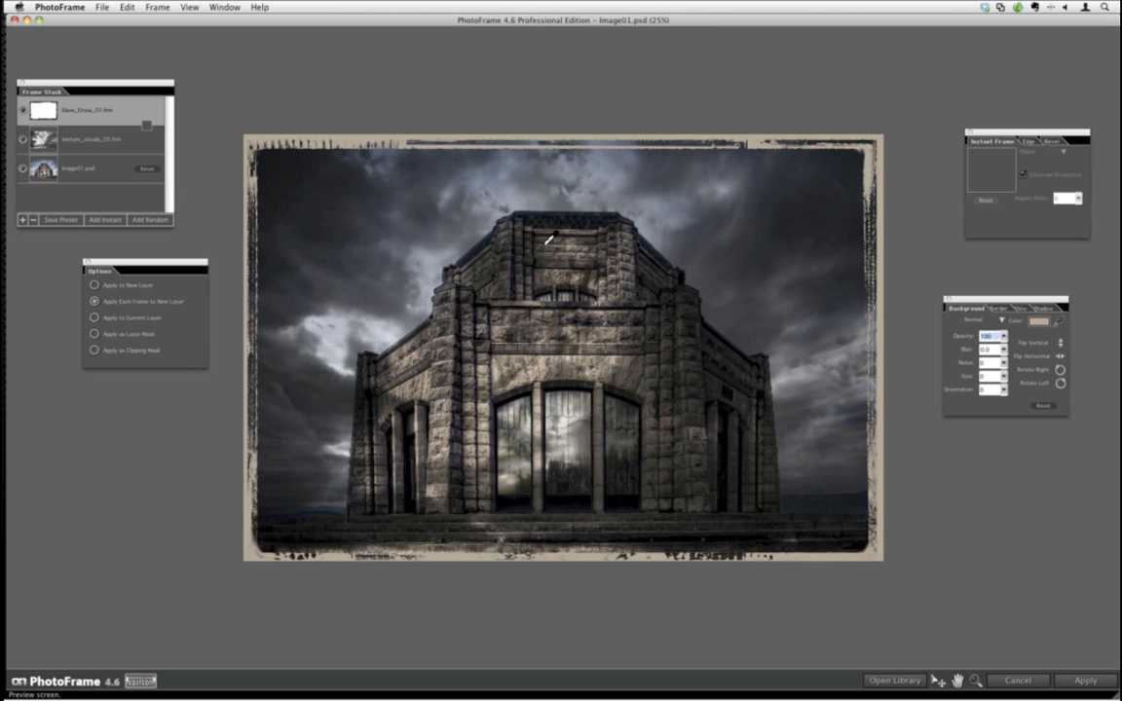
pyautogui.click(567, 495)
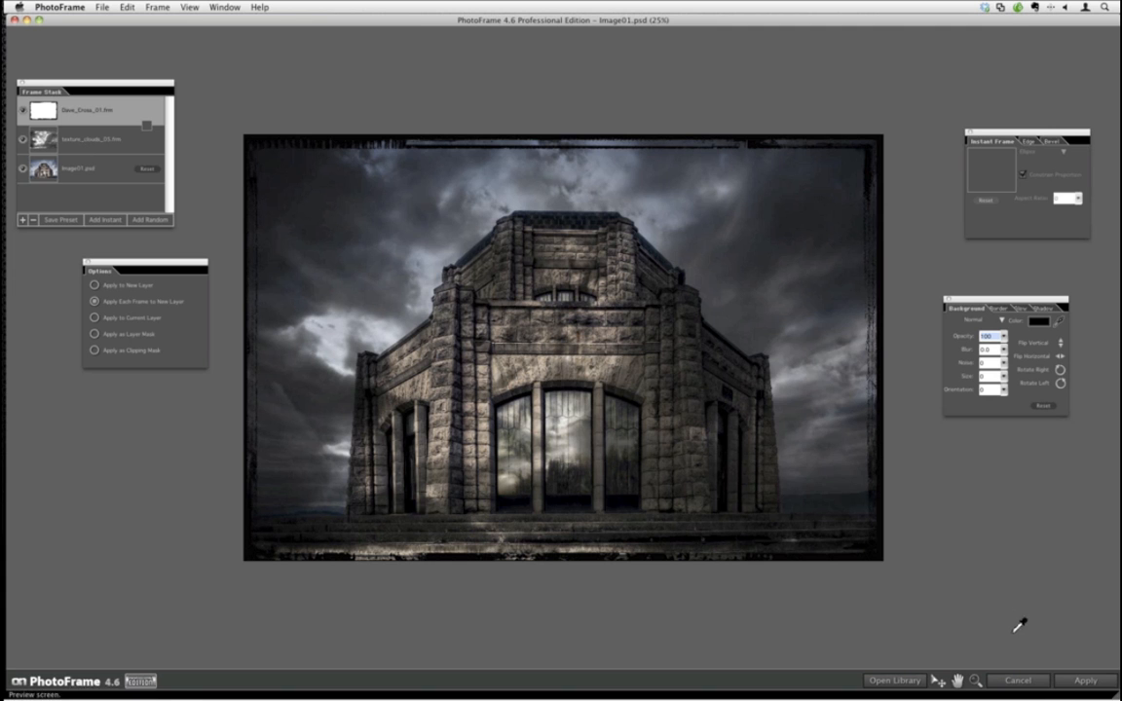
pyautogui.click(1064, 682)
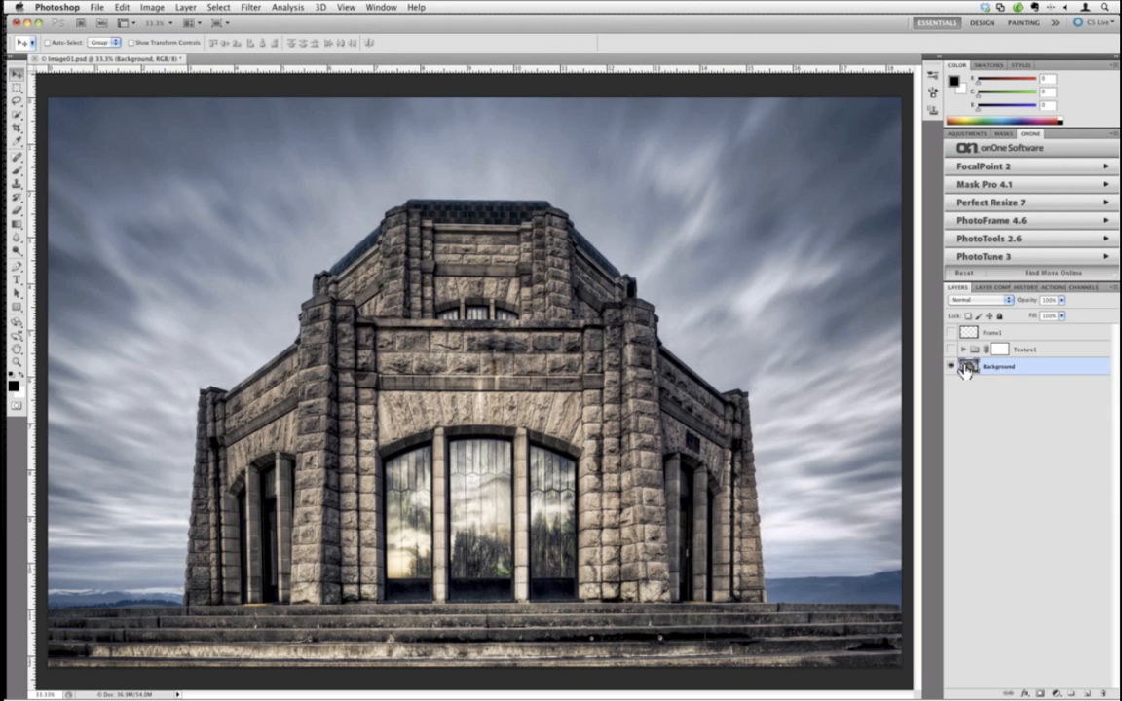
# Expand the Texture1 group, compare the image with the texture and frame toggled, and leave Texture1 selected and showing with Frame1 hidden.
pyautogui.click(963, 350)
pyautogui.click(951, 351)
pyautogui.click(951, 350)
pyautogui.click(950, 333)
pyautogui.click(951, 333)
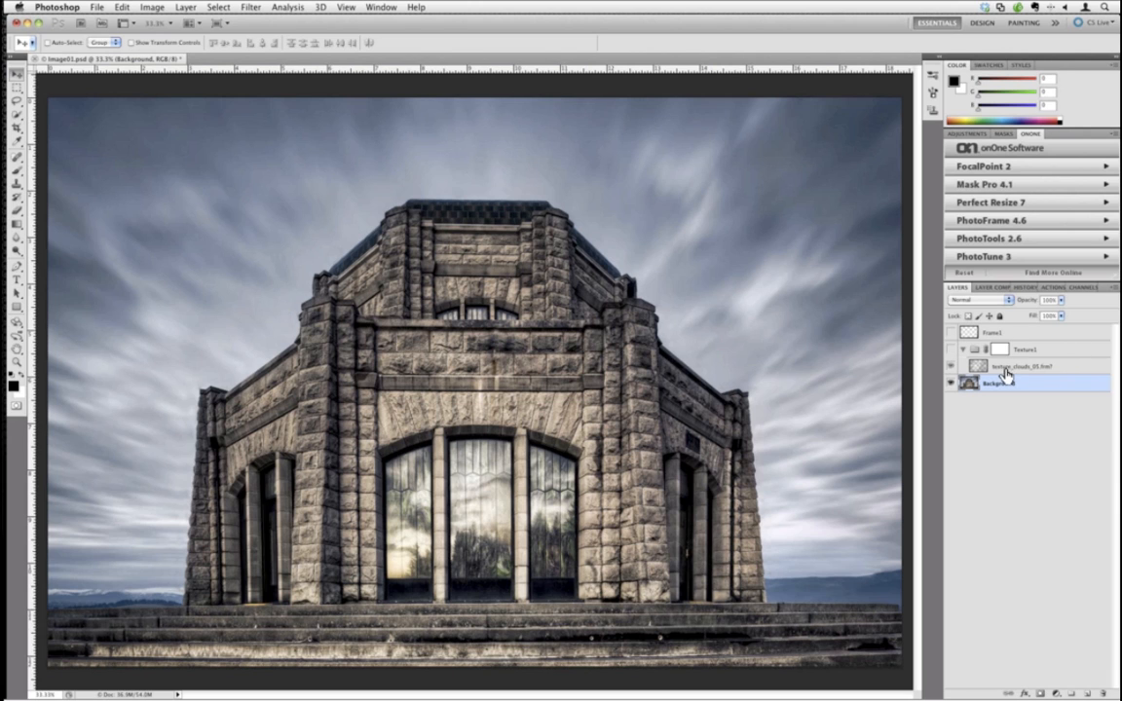
pyautogui.click(1043, 350)
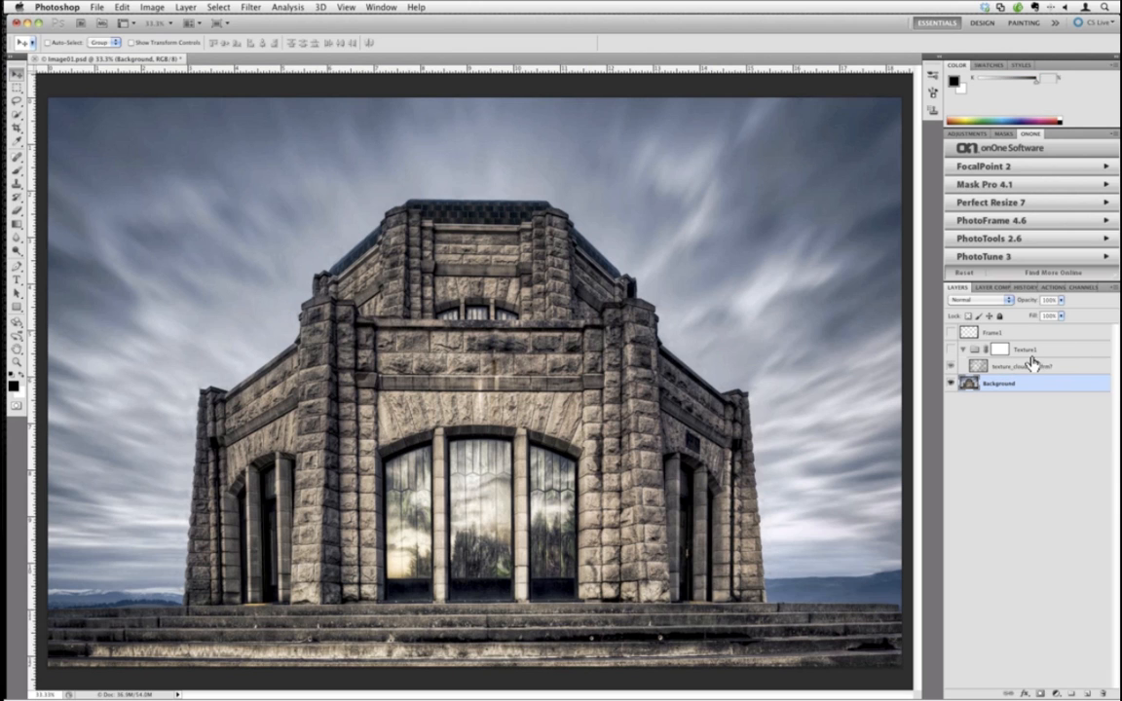
pyautogui.click(952, 350)
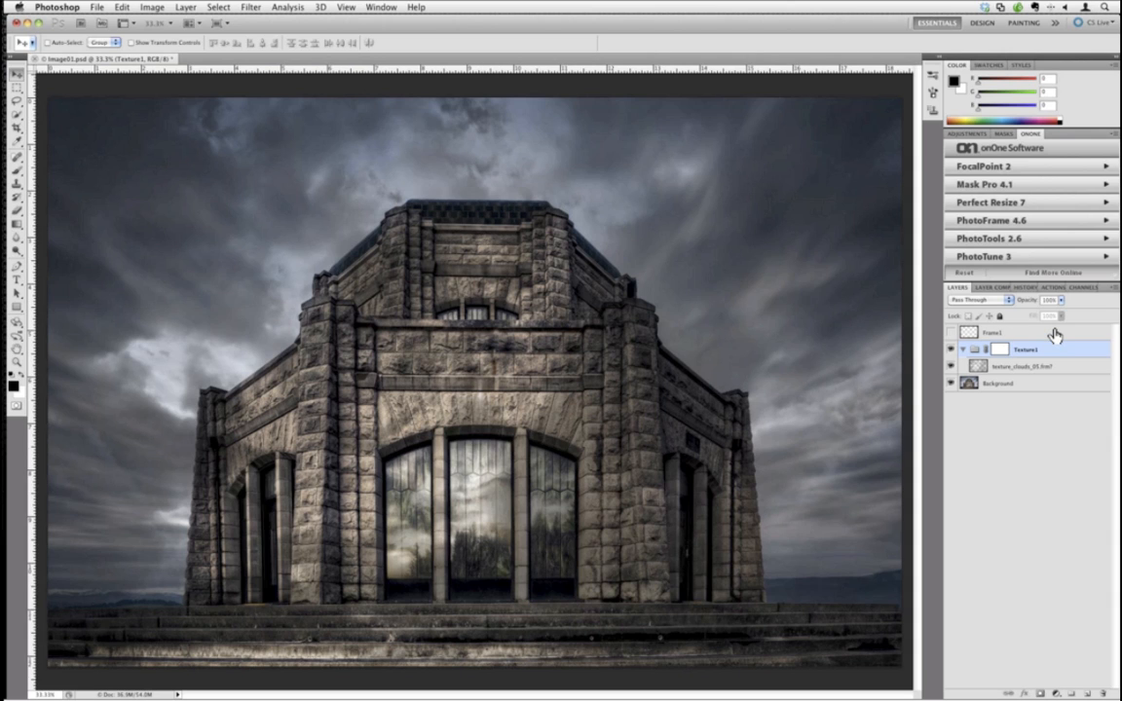
# Try a lower opacity on the Texture1 group, restore it to 100%, and deselect the layers.
pyautogui.moveTo(1059, 307); pyautogui.dragTo(1011, 318)
pyautogui.moveTo(1011, 318); pyautogui.dragTo(1058, 317)
pyautogui.click(979, 493)
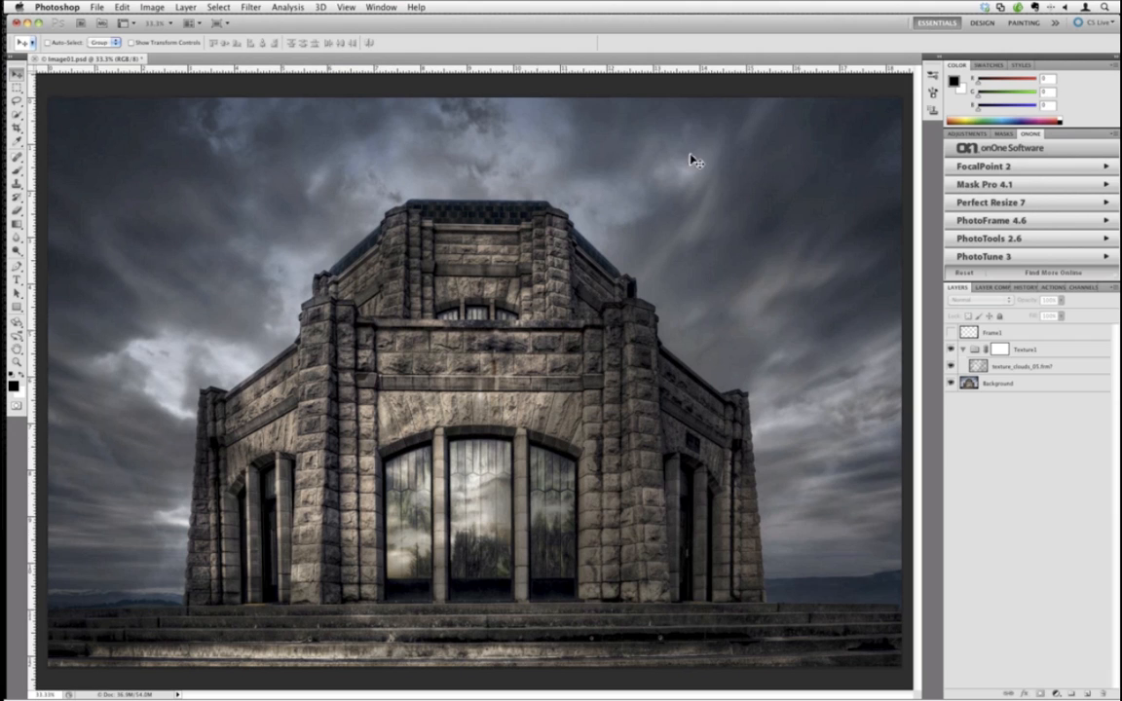
# Paint black with an enlarged brush on the Texture1 group's mask to hide the clouds texture over the building and steps.
pyautogui.click(1001, 352)
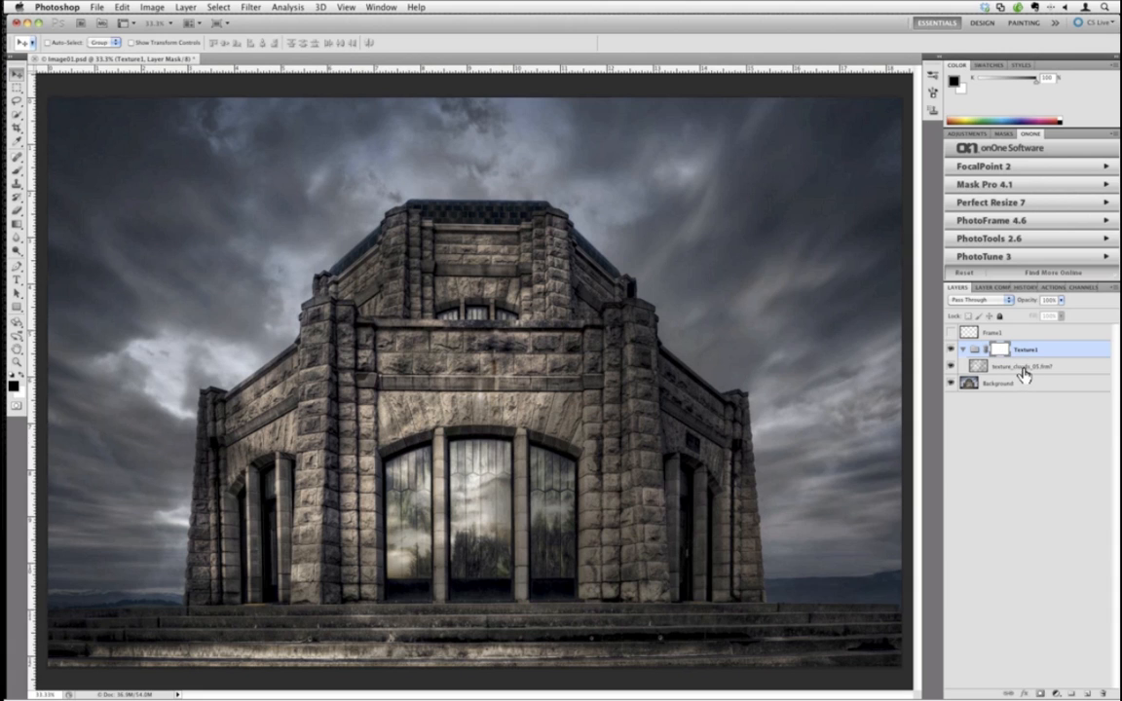
pyautogui.click(18, 171)
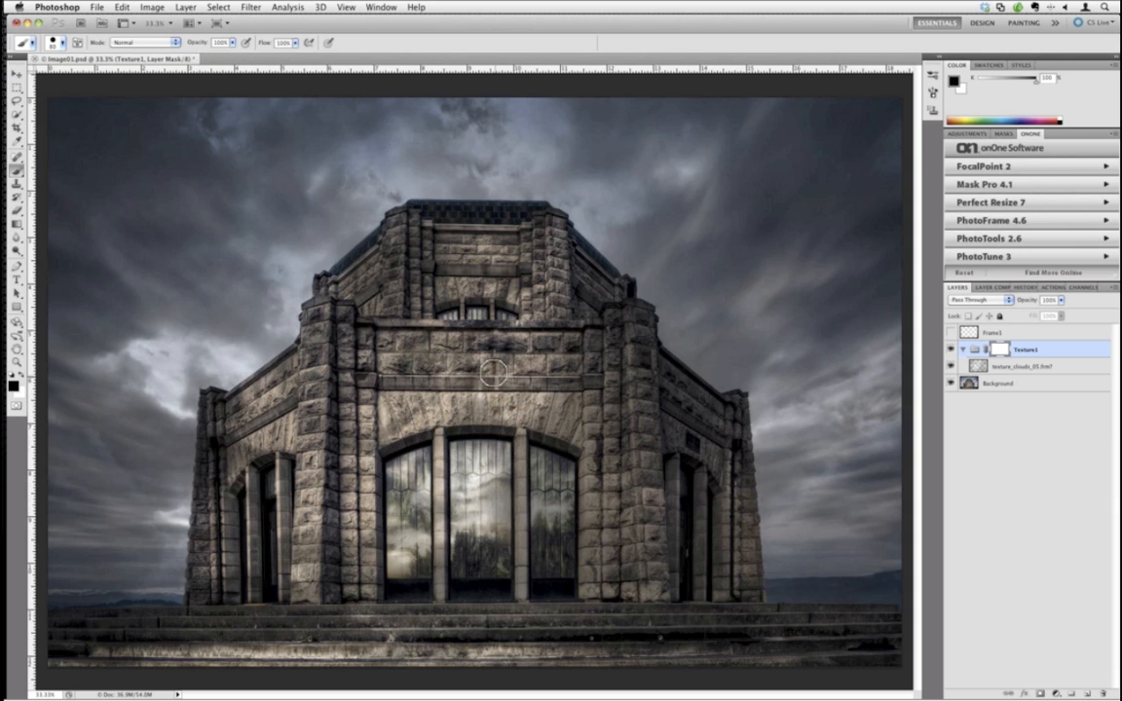
pyautogui.press(']')
pyautogui.press(']')
pyautogui.press(']')
pyautogui.press(']')
pyautogui.press(']')
pyautogui.press(']')
pyautogui.press(']')
pyautogui.moveTo(596, 385)
pyautogui.mouseDown()
pyautogui.moveTo(628, 427)
pyautogui.moveTo(641, 395)
pyautogui.mouseUp()
pyautogui.moveTo(679, 498)
pyautogui.mouseDown()
pyautogui.moveTo(671, 403)
pyautogui.moveTo(637, 359)
pyautogui.moveTo(687, 397)
pyautogui.moveTo(727, 463)
pyautogui.moveTo(734, 648)
pyautogui.moveTo(879, 654)
pyautogui.moveTo(442, 614)
pyautogui.moveTo(222, 632)
pyautogui.moveTo(402, 660)
pyautogui.moveTo(922, 663)
pyautogui.moveTo(851, 602)
pyautogui.moveTo(890, 609)
pyautogui.moveTo(800, 619)
pyautogui.moveTo(762, 597)
pyautogui.moveTo(901, 595)
pyautogui.moveTo(895, 580)
pyautogui.moveTo(759, 585)
pyautogui.moveTo(647, 624)
pyautogui.moveTo(538, 628)
pyautogui.moveTo(595, 632)
pyautogui.moveTo(589, 430)
pyautogui.moveTo(614, 610)
pyautogui.moveTo(562, 512)
pyautogui.moveTo(535, 556)
pyautogui.moveTo(562, 496)
pyautogui.moveTo(649, 529)
pyautogui.moveTo(666, 643)
pyautogui.moveTo(682, 485)
pyautogui.moveTo(751, 523)
pyautogui.moveTo(754, 512)
pyautogui.moveTo(687, 507)
pyautogui.moveTo(606, 583)
pyautogui.moveTo(488, 493)
pyautogui.moveTo(513, 493)
pyautogui.moveTo(520, 523)
pyautogui.moveTo(461, 387)
pyautogui.moveTo(407, 585)
pyautogui.moveTo(464, 542)
pyautogui.moveTo(411, 586)
pyautogui.moveTo(290, 599)
pyautogui.moveTo(317, 500)
pyautogui.moveTo(382, 530)
pyautogui.mouseUp()
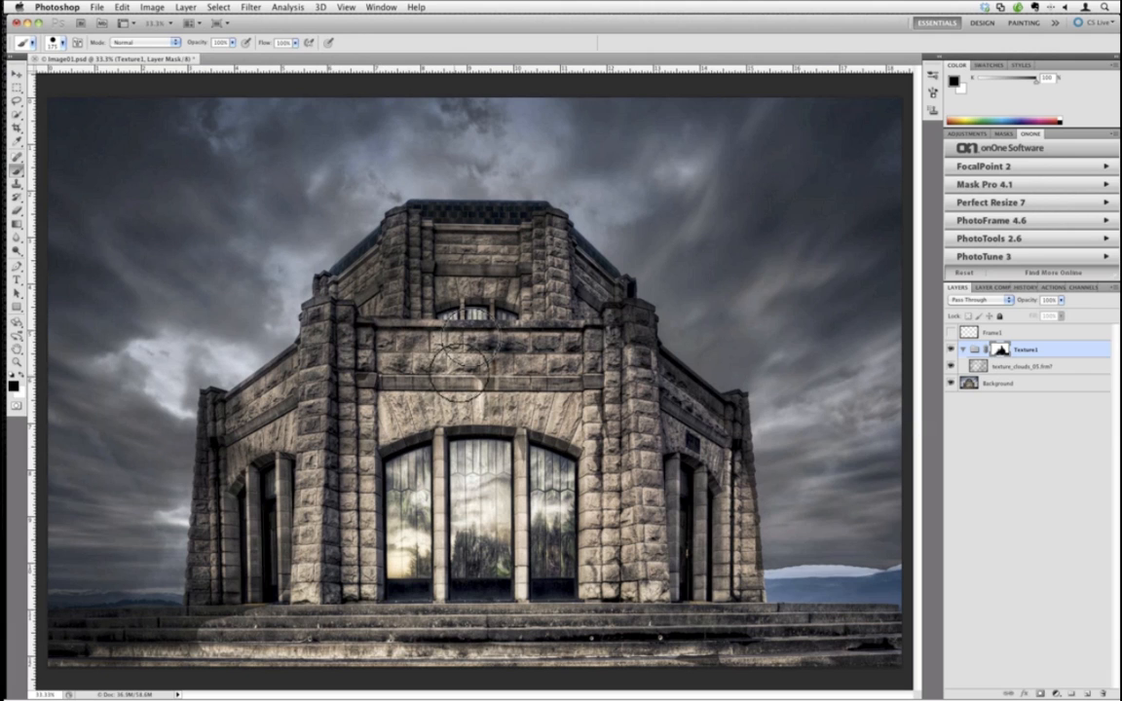
pyautogui.moveTo(375, 263)
pyautogui.mouseDown()
pyautogui.moveTo(468, 258)
pyautogui.moveTo(482, 219)
pyautogui.moveTo(331, 248)
pyautogui.moveTo(387, 258)
pyautogui.moveTo(375, 234)
pyautogui.moveTo(400, 243)
pyautogui.moveTo(390, 206)
pyautogui.moveTo(426, 222)
pyautogui.moveTo(416, 206)
pyautogui.moveTo(490, 208)
pyautogui.moveTo(383, 226)
pyautogui.moveTo(354, 284)
pyautogui.moveTo(341, 229)
pyautogui.moveTo(309, 279)
pyautogui.moveTo(301, 409)
pyautogui.moveTo(247, 445)
pyautogui.moveTo(216, 389)
pyautogui.moveTo(202, 419)
pyautogui.moveTo(217, 421)
pyautogui.moveTo(212, 546)
pyautogui.moveTo(196, 519)
pyautogui.mouseUp()
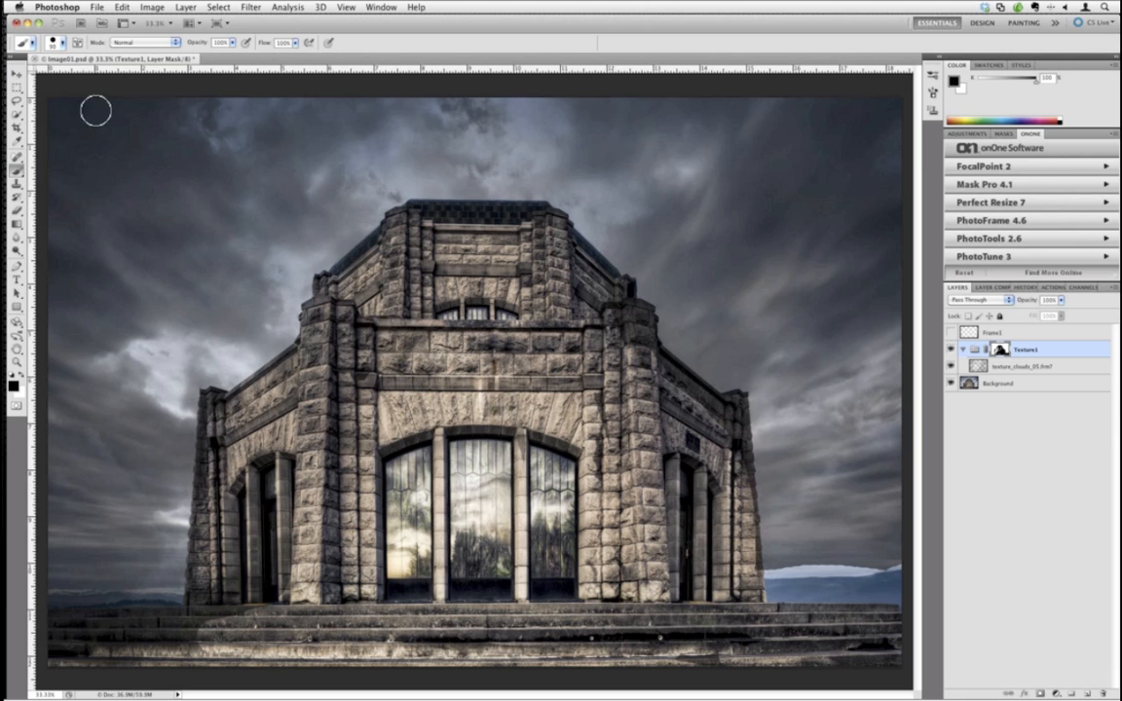
# Compare the photo with and without the Texture1 group, and lower the group's opacity to 68%.
pyautogui.click(949, 352)
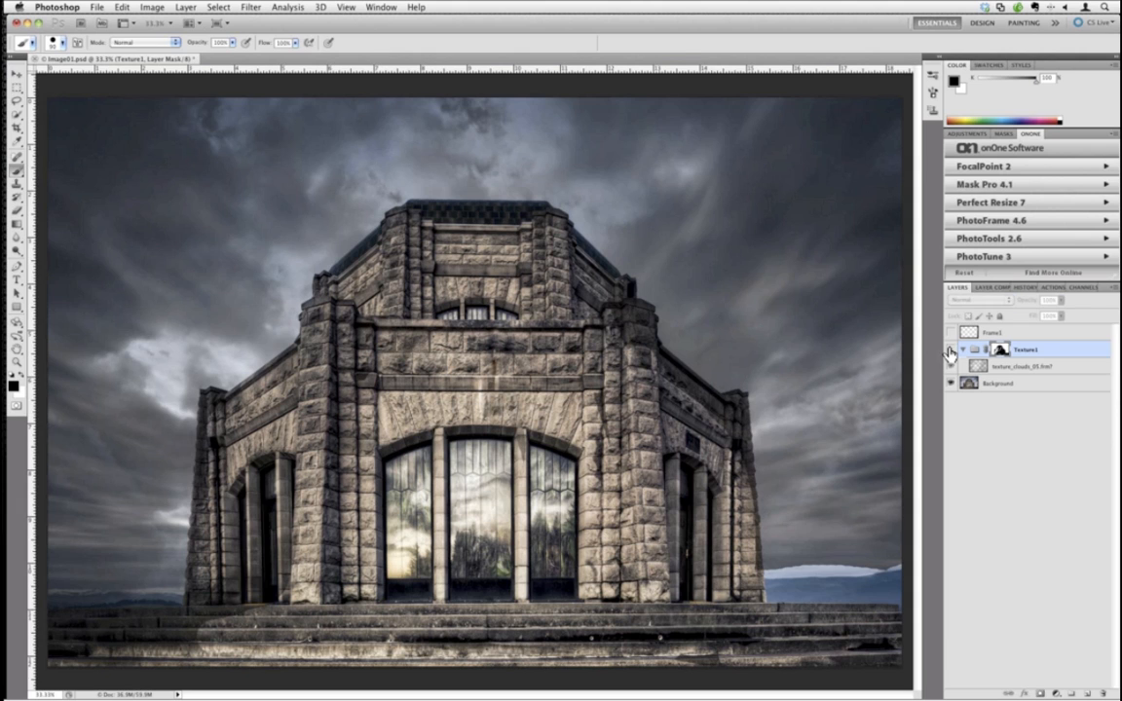
pyautogui.click(949, 352)
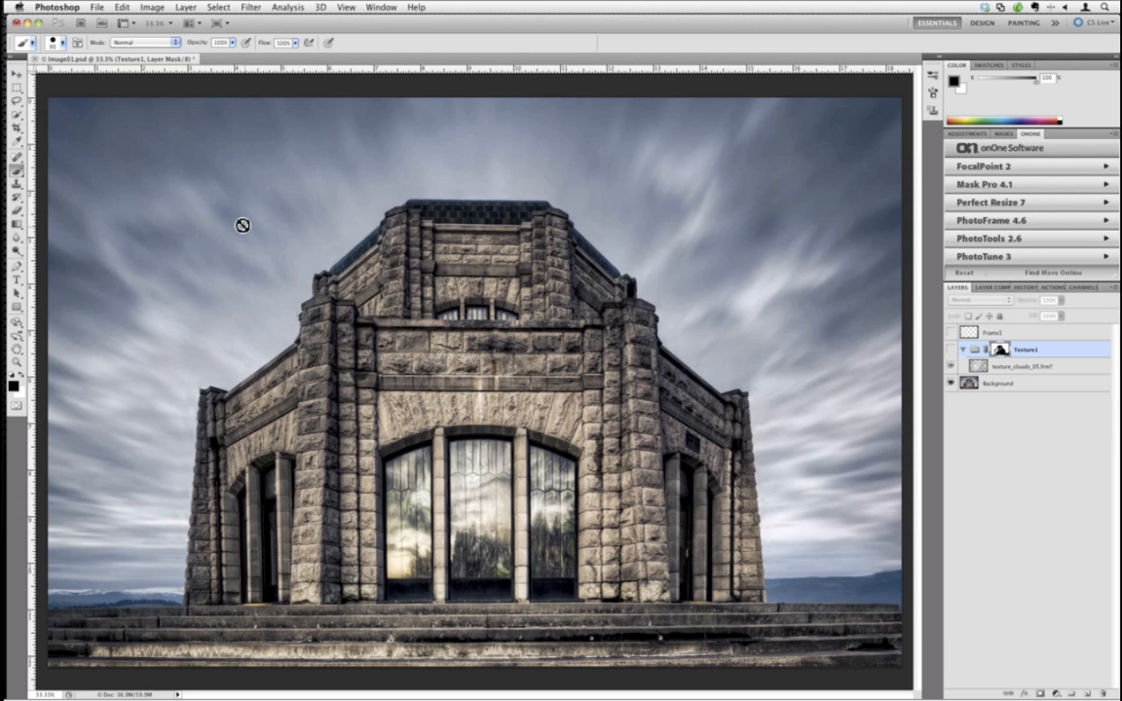
pyautogui.click(950, 351)
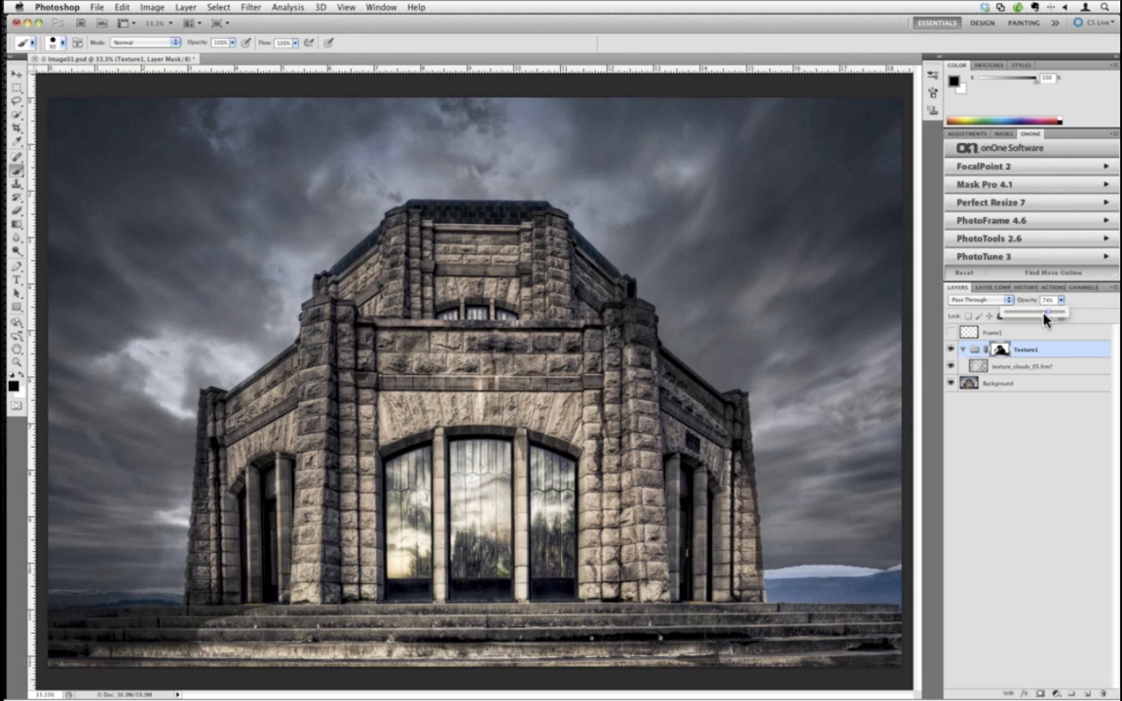
pyautogui.moveTo(1045, 319); pyautogui.dragTo(1031, 319)
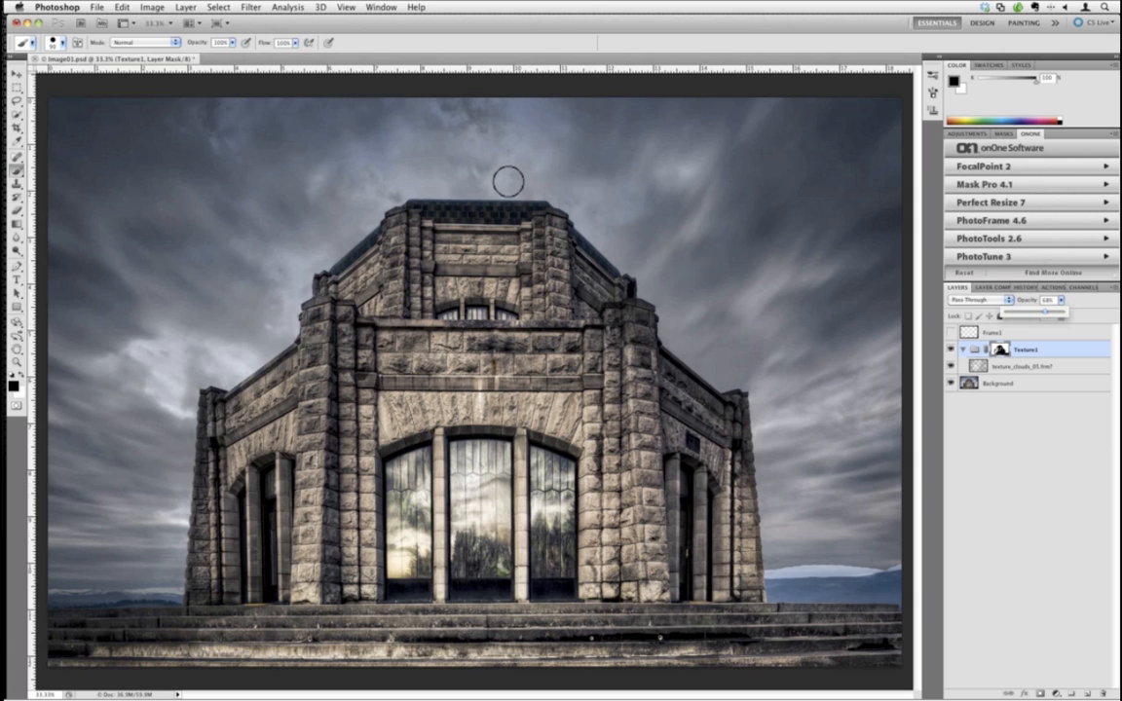
pyautogui.click(235, 407)
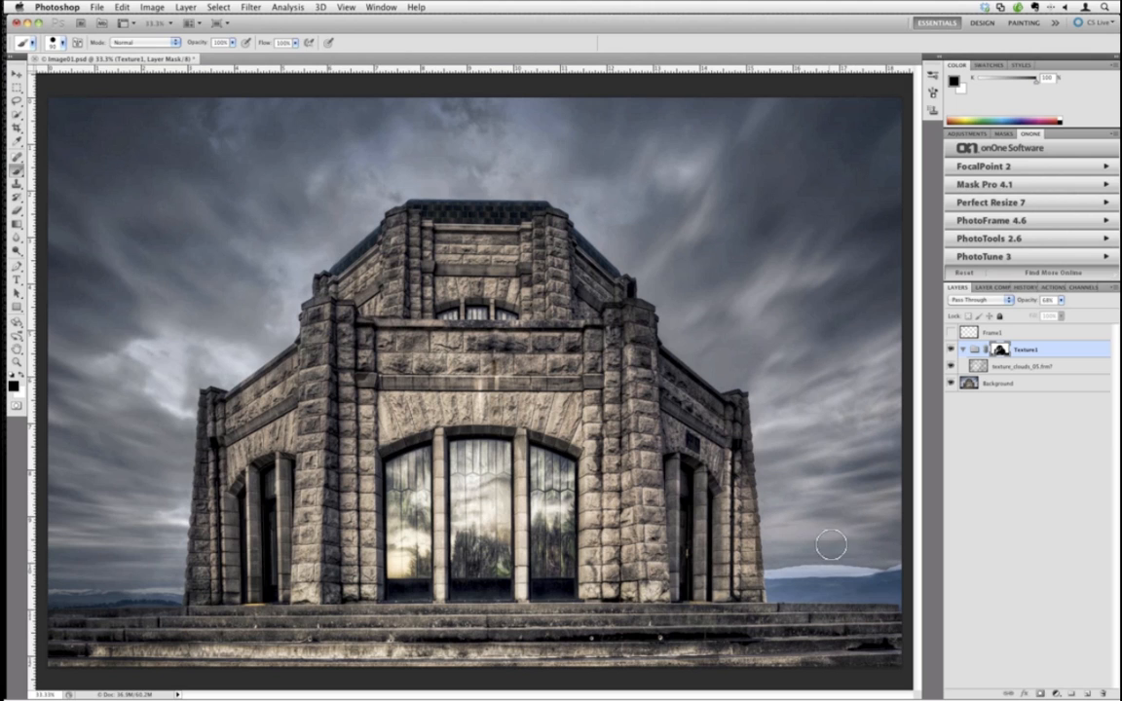
# Paint white on the Texture1 mask to restore the texture in the sky just above the hills beside the building.
pyautogui.click(23, 378)
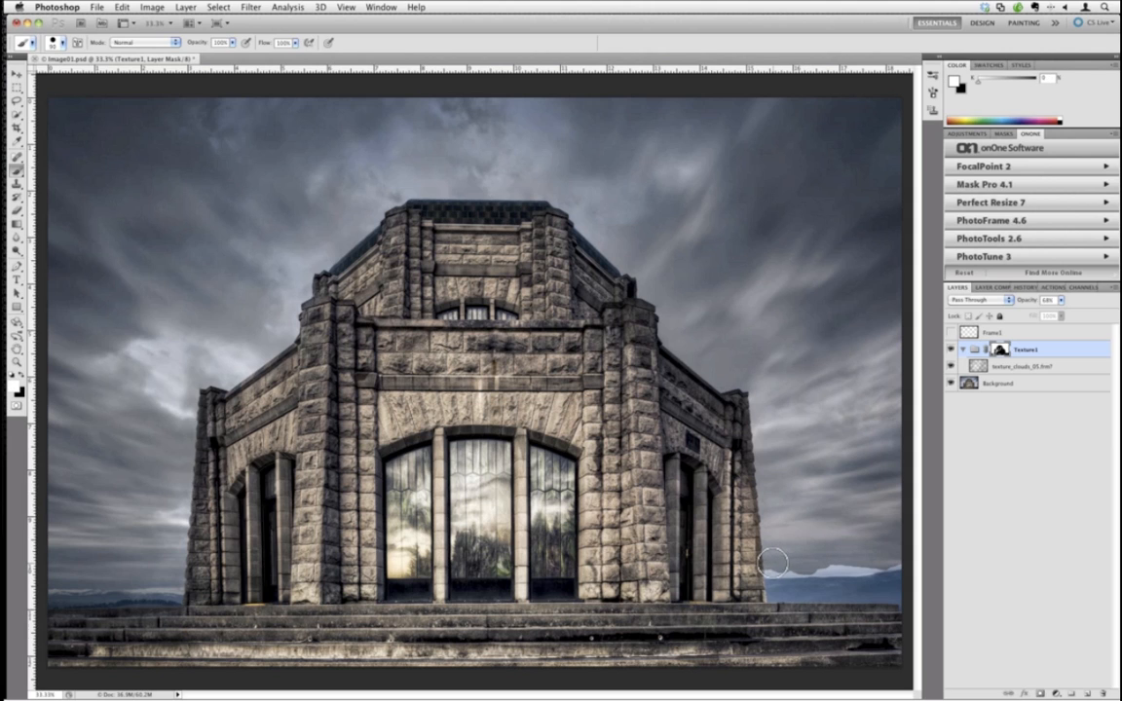
pyautogui.moveTo(770, 569); pyautogui.dragTo(897, 563)
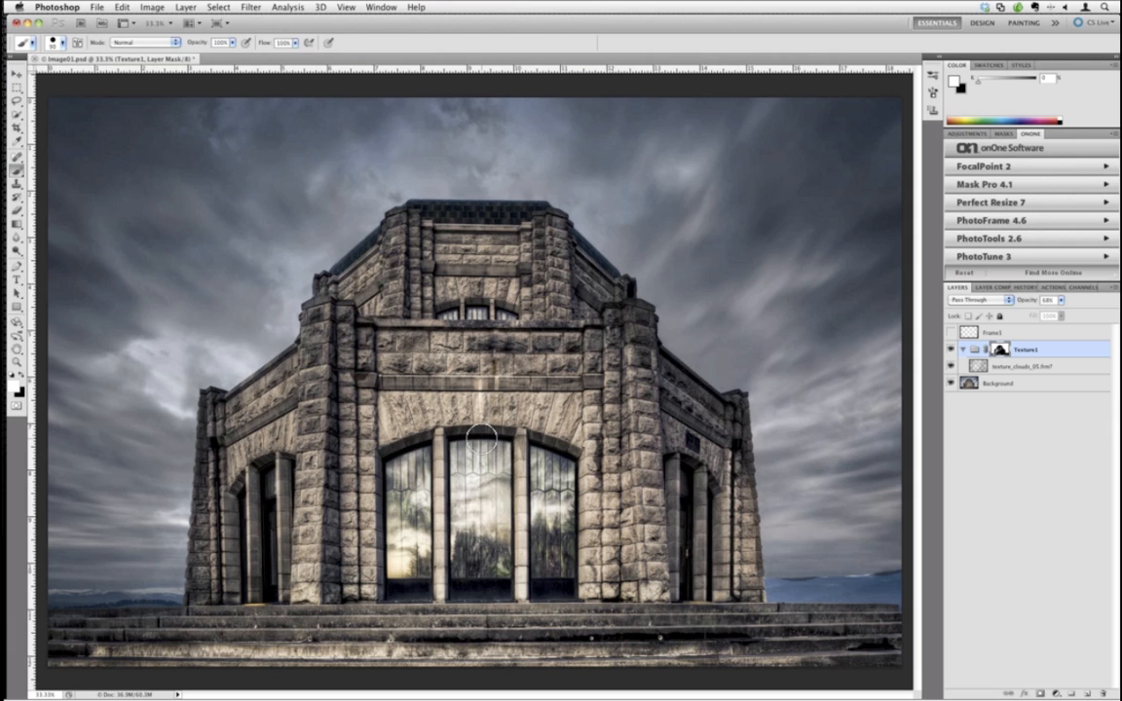
# Display the Texture1 mask as a red overlay, fill the missed spots on the building and steps with black, and hide the overlay.
pyautogui.press('x')
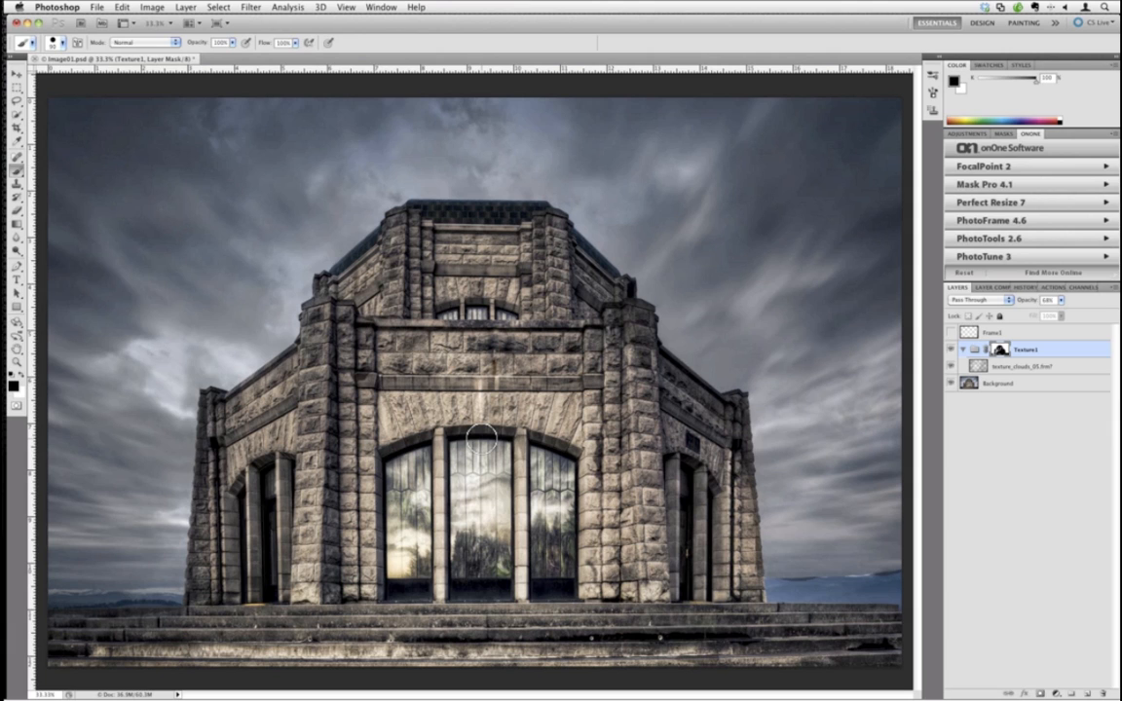
pyautogui.press('\\')
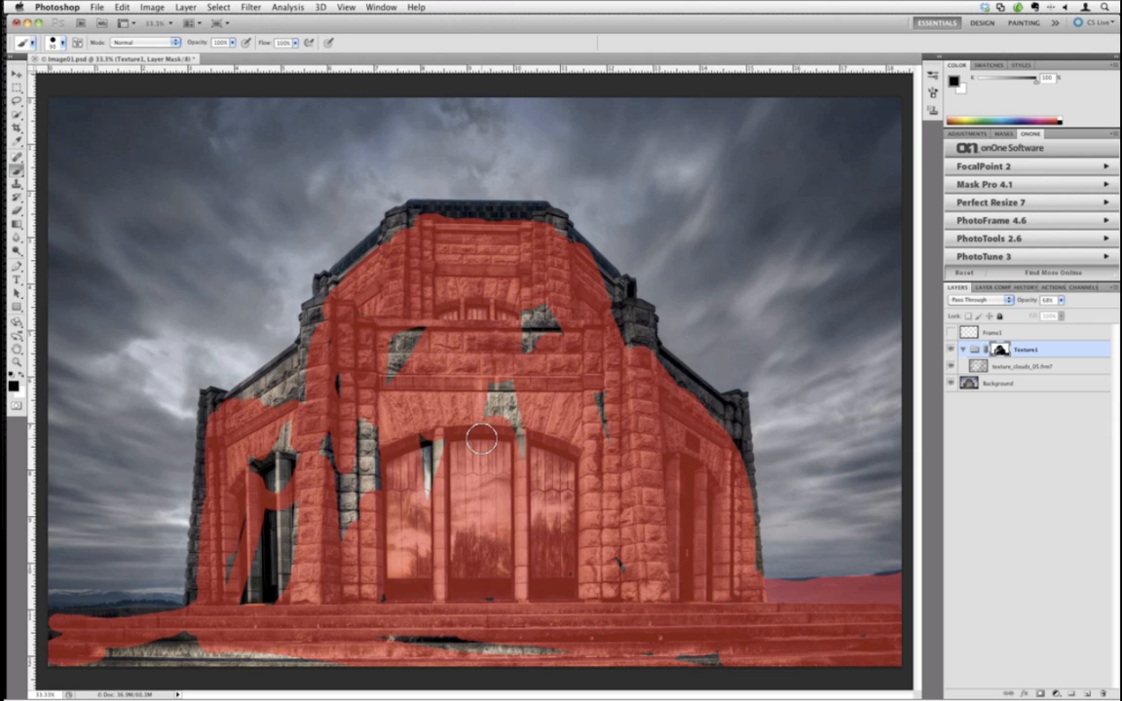
pyautogui.moveTo(523, 405)
pyautogui.mouseDown()
pyautogui.moveTo(488, 384)
pyautogui.moveTo(499, 406)
pyautogui.moveTo(525, 364)
pyautogui.moveTo(531, 313)
pyautogui.moveTo(601, 435)
pyautogui.moveTo(647, 411)
pyautogui.moveTo(671, 380)
pyautogui.moveTo(733, 419)
pyautogui.mouseUp()
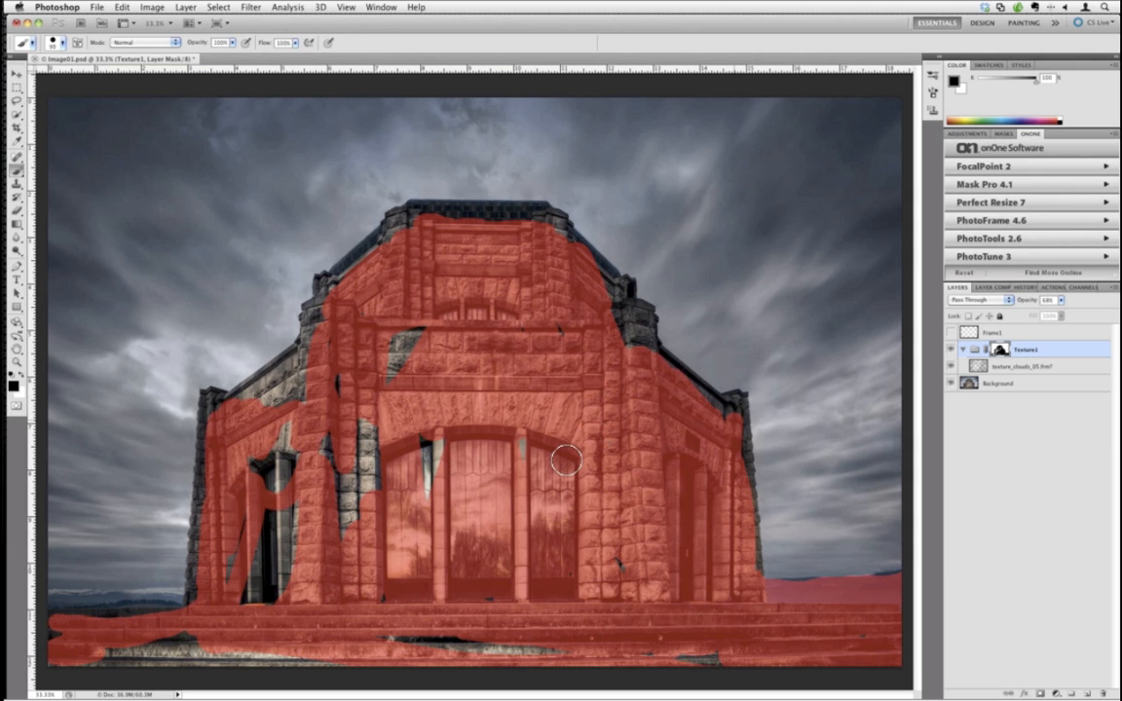
pyautogui.moveTo(434, 472)
pyautogui.mouseDown()
pyautogui.moveTo(420, 501)
pyautogui.moveTo(449, 440)
pyautogui.moveTo(337, 493)
pyautogui.moveTo(407, 330)
pyautogui.moveTo(392, 337)
pyautogui.moveTo(391, 304)
pyautogui.moveTo(318, 380)
pyautogui.moveTo(290, 397)
pyautogui.moveTo(300, 389)
pyautogui.moveTo(291, 380)
pyautogui.moveTo(245, 407)
pyautogui.moveTo(287, 380)
pyautogui.moveTo(252, 399)
pyautogui.moveTo(290, 385)
pyautogui.moveTo(329, 489)
pyautogui.moveTo(293, 521)
pyautogui.moveTo(288, 458)
pyautogui.moveTo(259, 566)
pyautogui.moveTo(250, 532)
pyautogui.moveTo(240, 557)
pyautogui.moveTo(279, 526)
pyautogui.moveTo(286, 557)
pyautogui.moveTo(255, 616)
pyautogui.moveTo(160, 655)
pyautogui.moveTo(198, 659)
pyautogui.moveTo(78, 656)
pyautogui.moveTo(396, 639)
pyautogui.moveTo(591, 680)
pyautogui.moveTo(703, 670)
pyautogui.moveTo(676, 656)
pyautogui.moveTo(771, 659)
pyautogui.moveTo(780, 671)
pyautogui.moveTo(667, 545)
pyautogui.mouseUp()
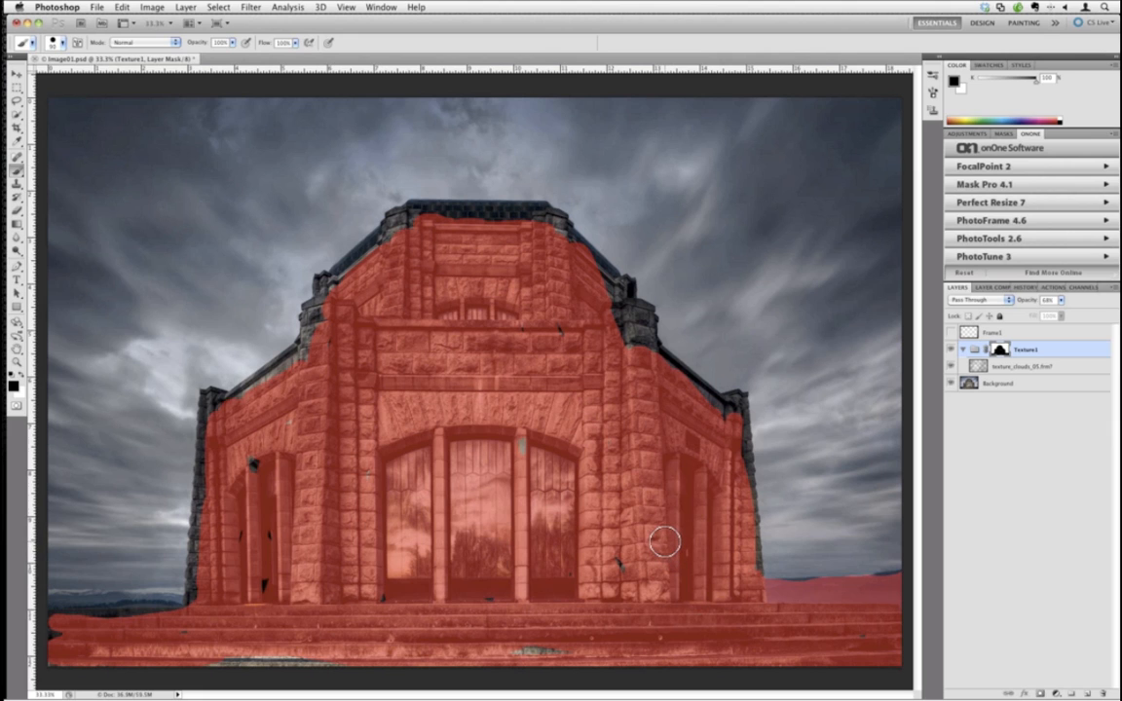
pyautogui.moveTo(652, 488)
pyautogui.mouseDown()
pyautogui.moveTo(618, 401)
pyautogui.moveTo(635, 351)
pyautogui.moveTo(626, 327)
pyautogui.moveTo(637, 329)
pyautogui.moveTo(582, 263)
pyautogui.mouseUp()
pyautogui.press('x')
pyautogui.press('\\')
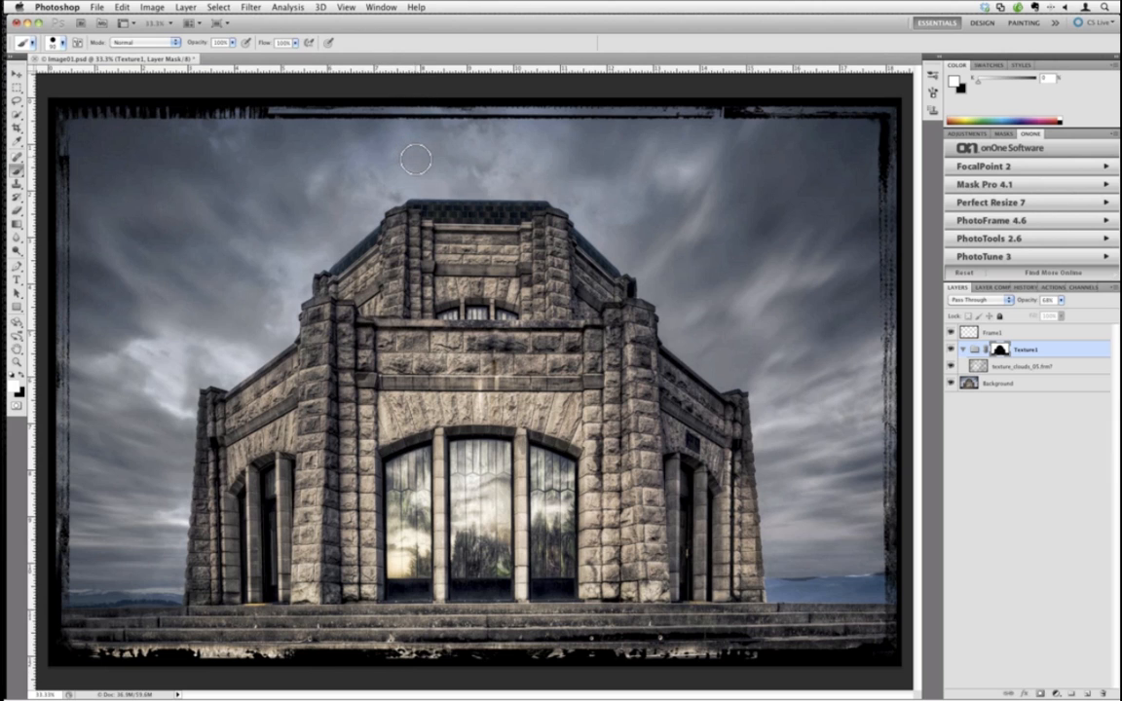
# Use Free Transform to stretch the Frame1 layer slightly outward on all four sides so its border sits nearer the photo's edges.
pyautogui.click(1022, 334)
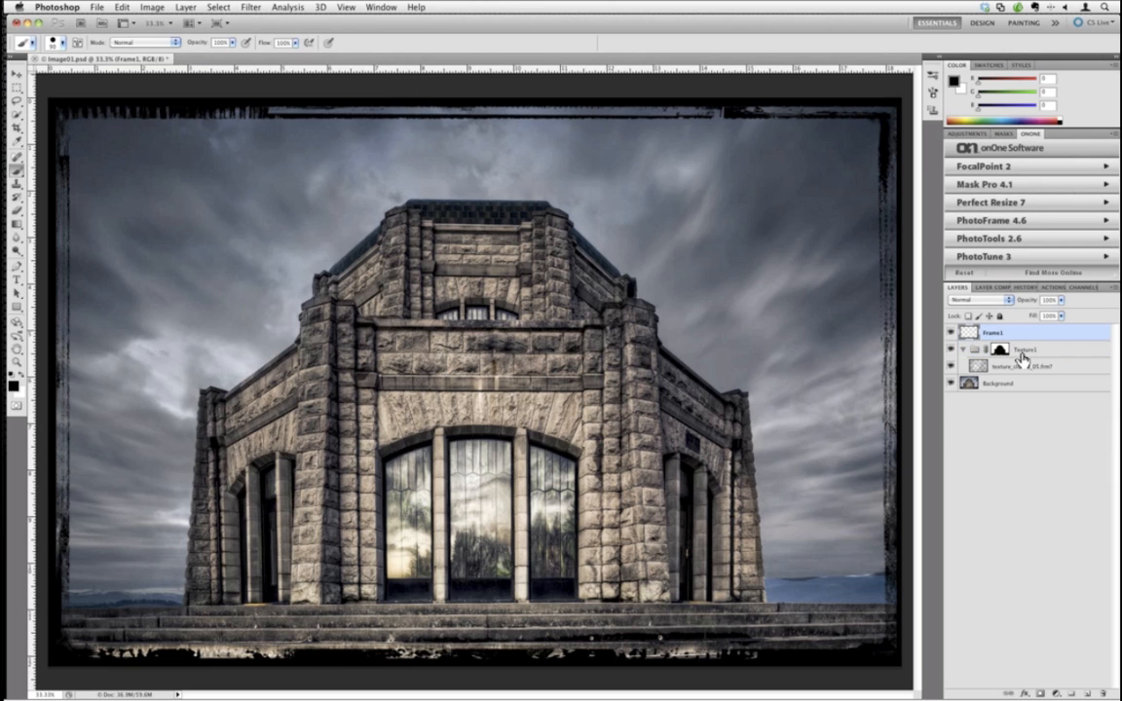
pyautogui.click(121, 8)
pyautogui.click(460, 280)
pyautogui.click(118, 10)
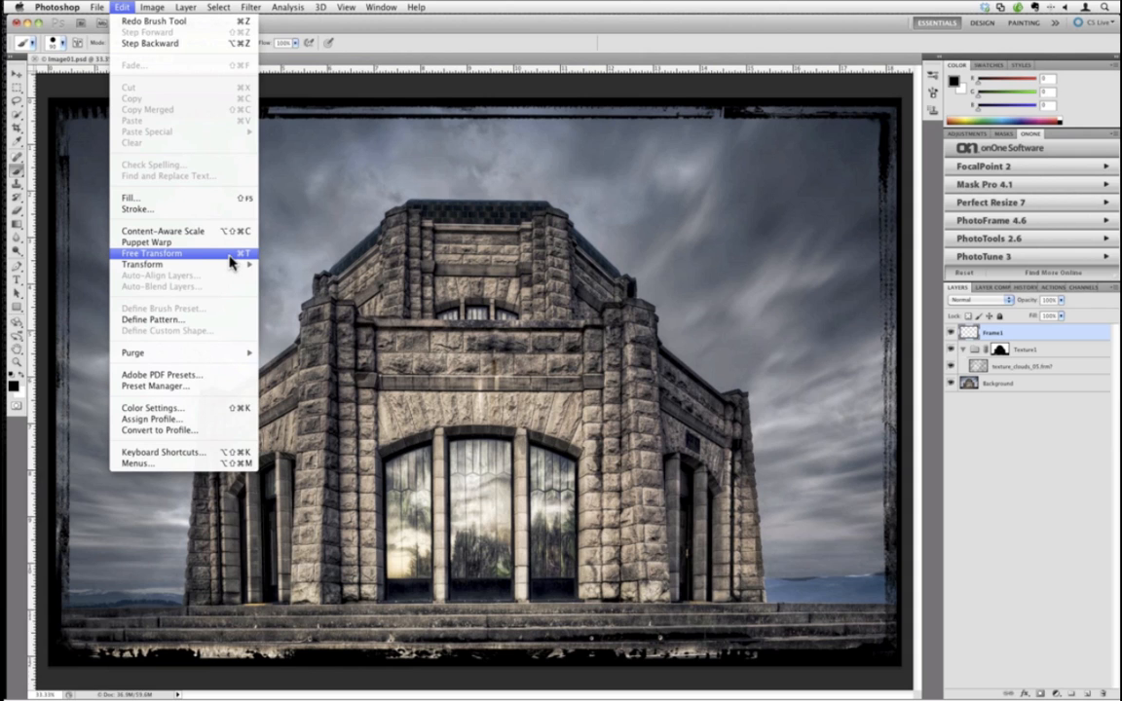
pyautogui.click(230, 255)
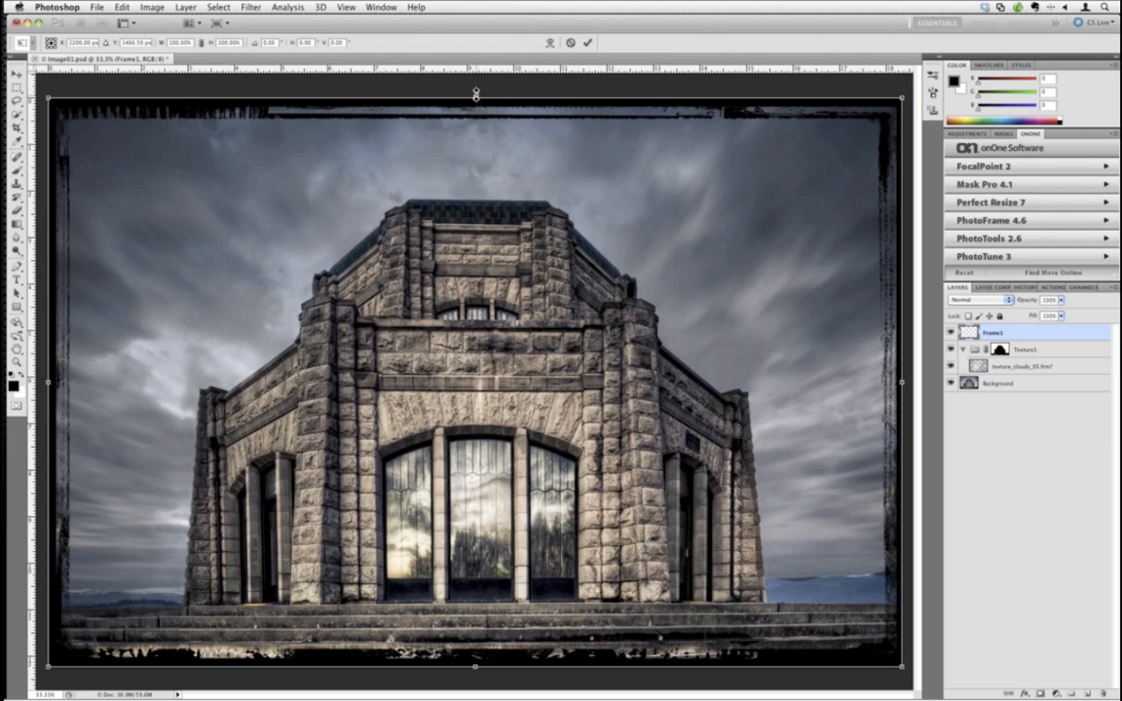
pyautogui.moveTo(476, 94); pyautogui.dragTo(477, 90)
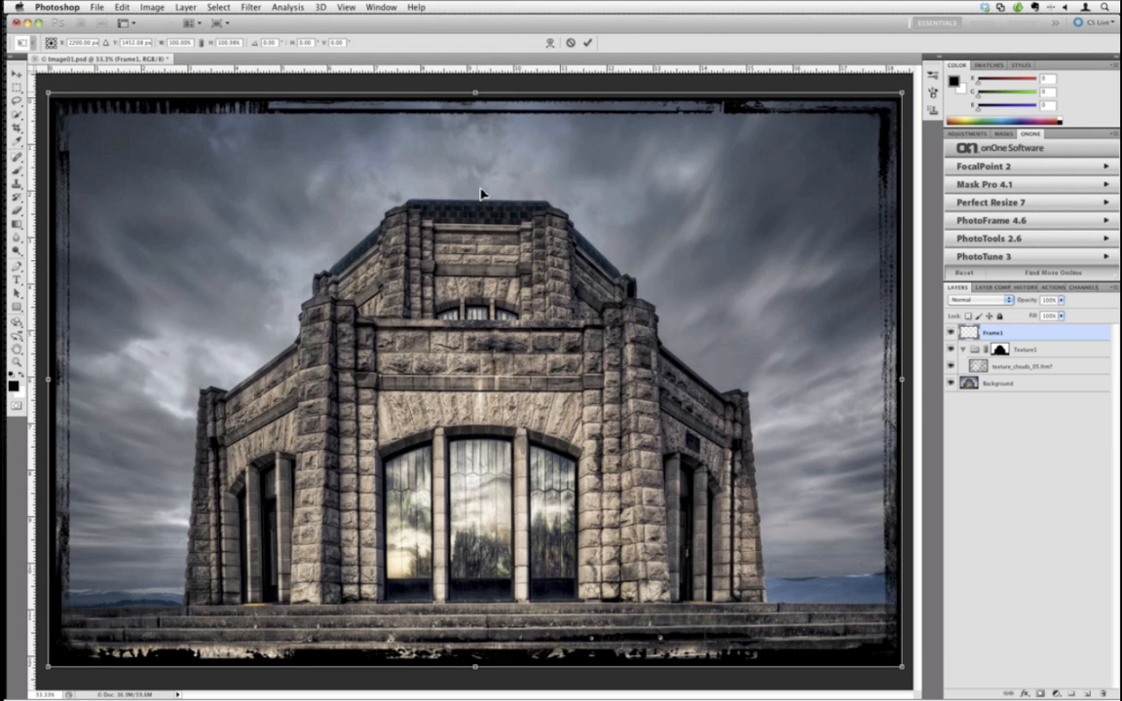
pyautogui.moveTo(461, 669); pyautogui.dragTo(475, 672)
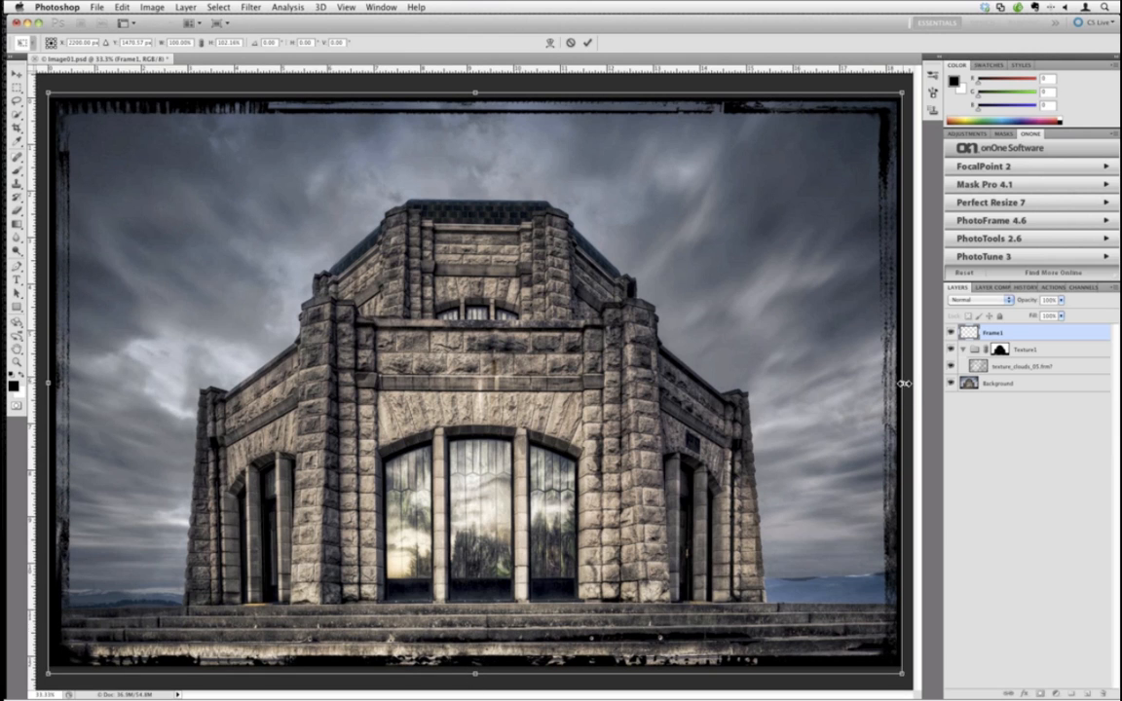
pyautogui.moveTo(904, 385); pyautogui.dragTo(907, 384)
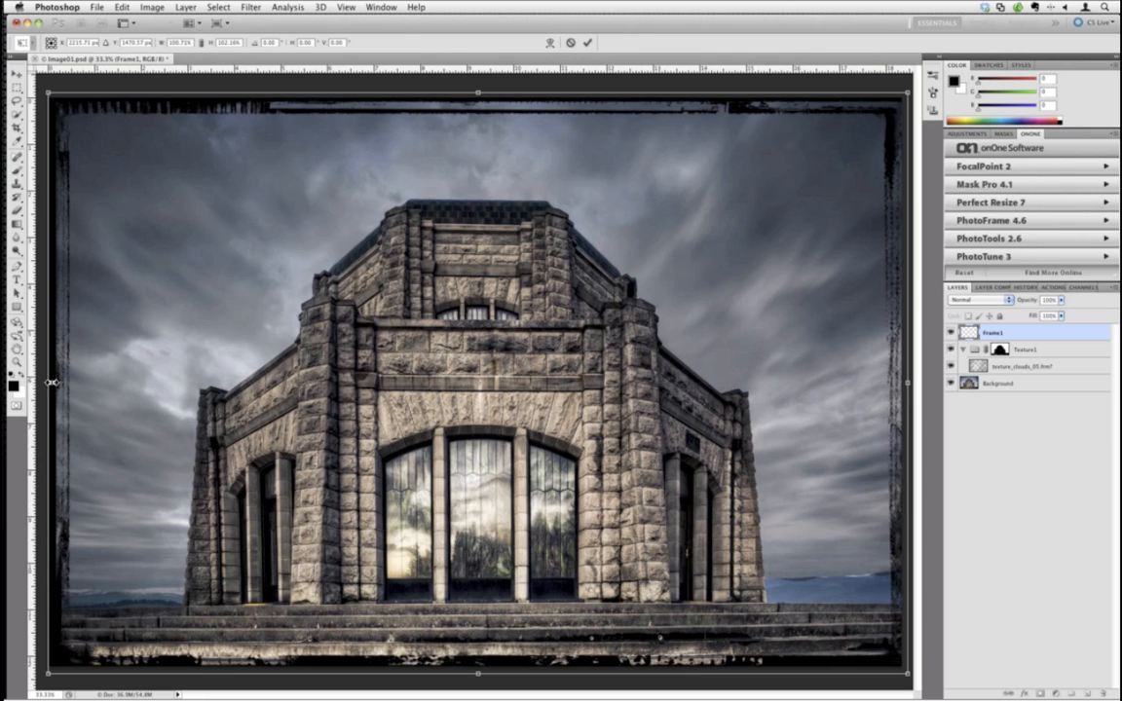
pyautogui.moveTo(47, 383); pyautogui.dragTo(39, 383)
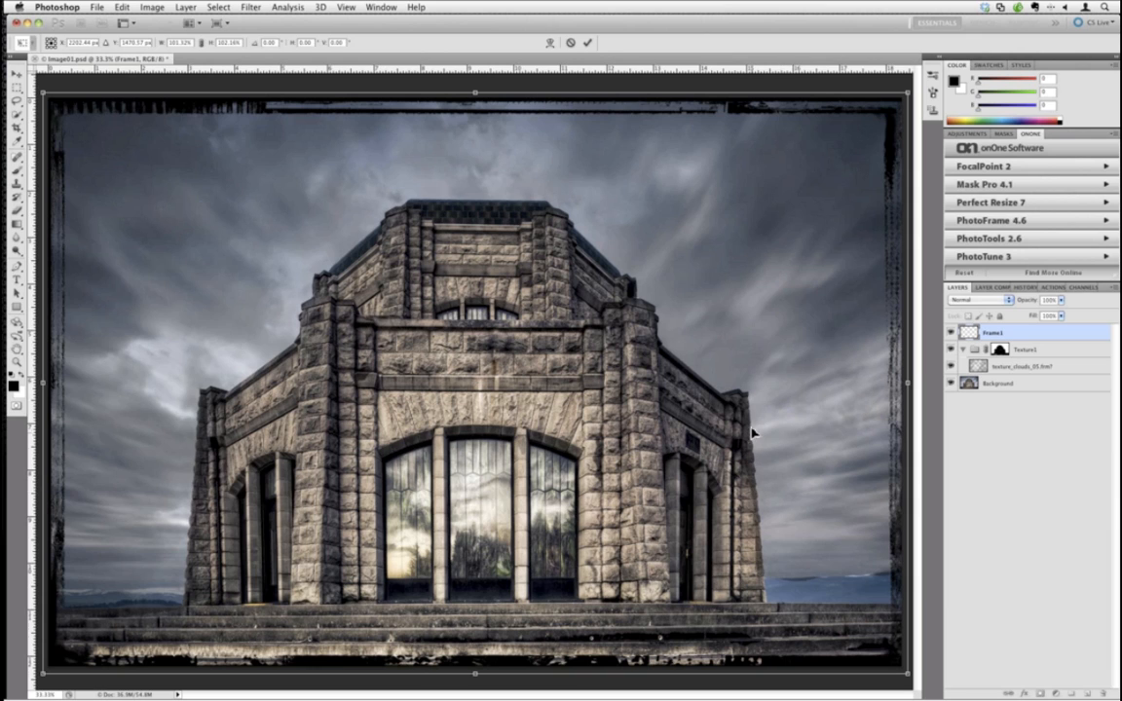
pyautogui.click(587, 43)
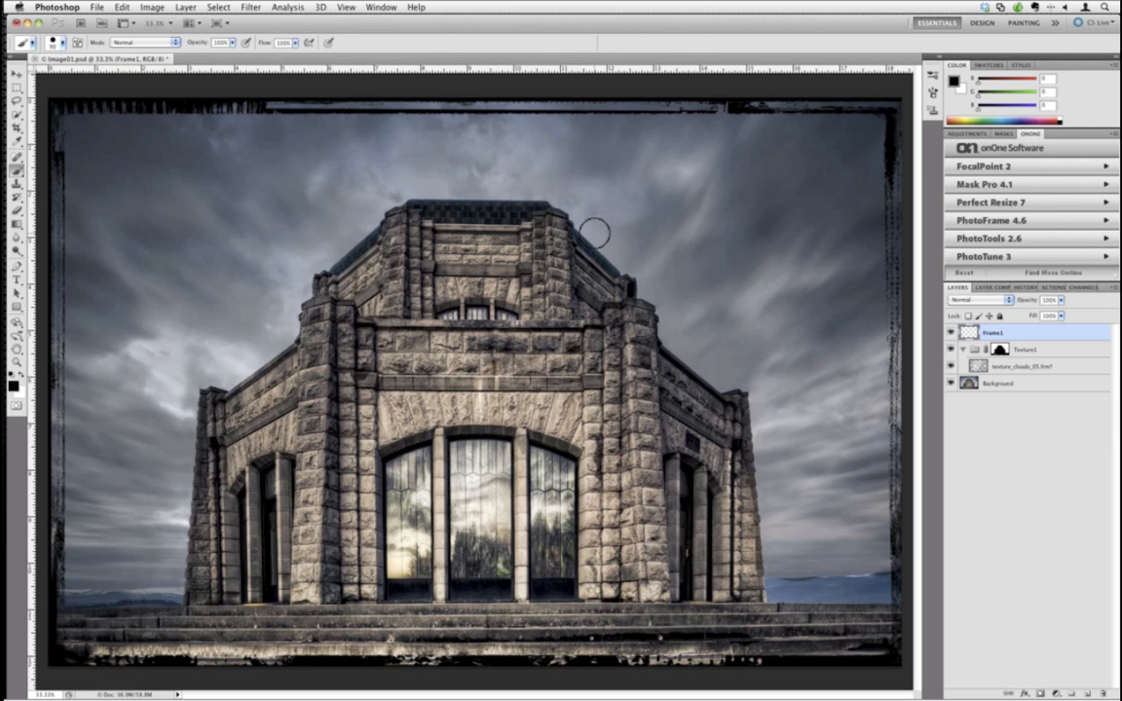
# Try the Frame1 layer at 64% opacity, and restore it to 100%.
pyautogui.click(1060, 299)
pyautogui.moveTo(1040, 317); pyautogui.dragTo(1042, 332)
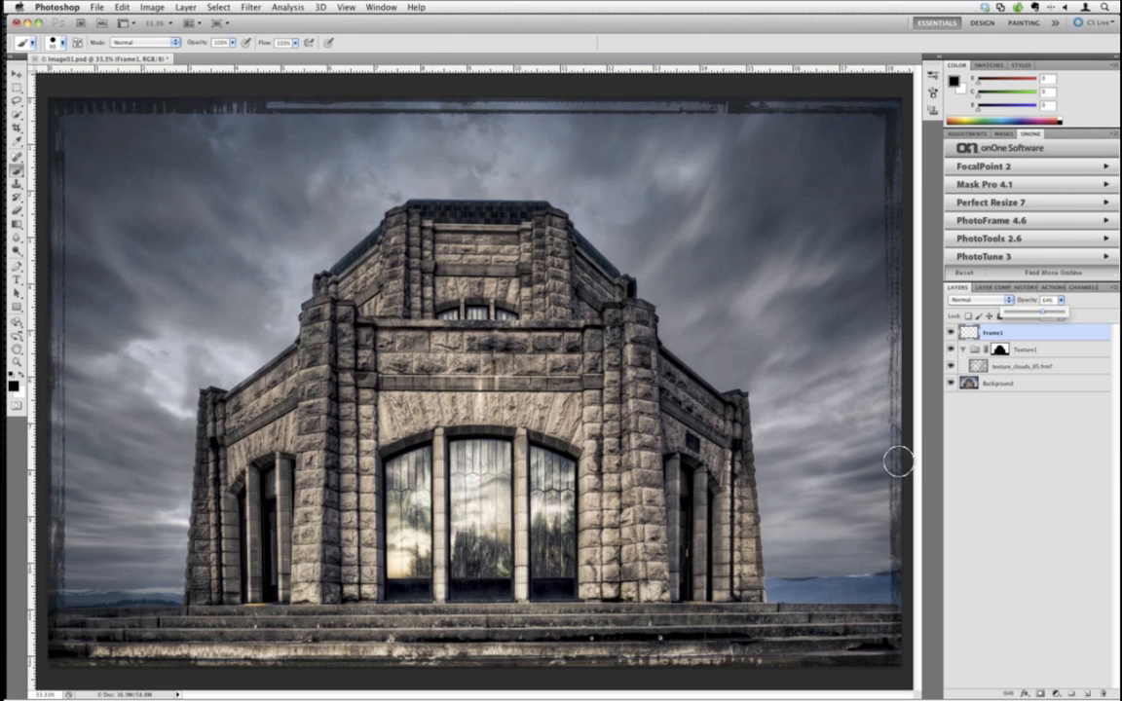
pyautogui.click(1003, 428)
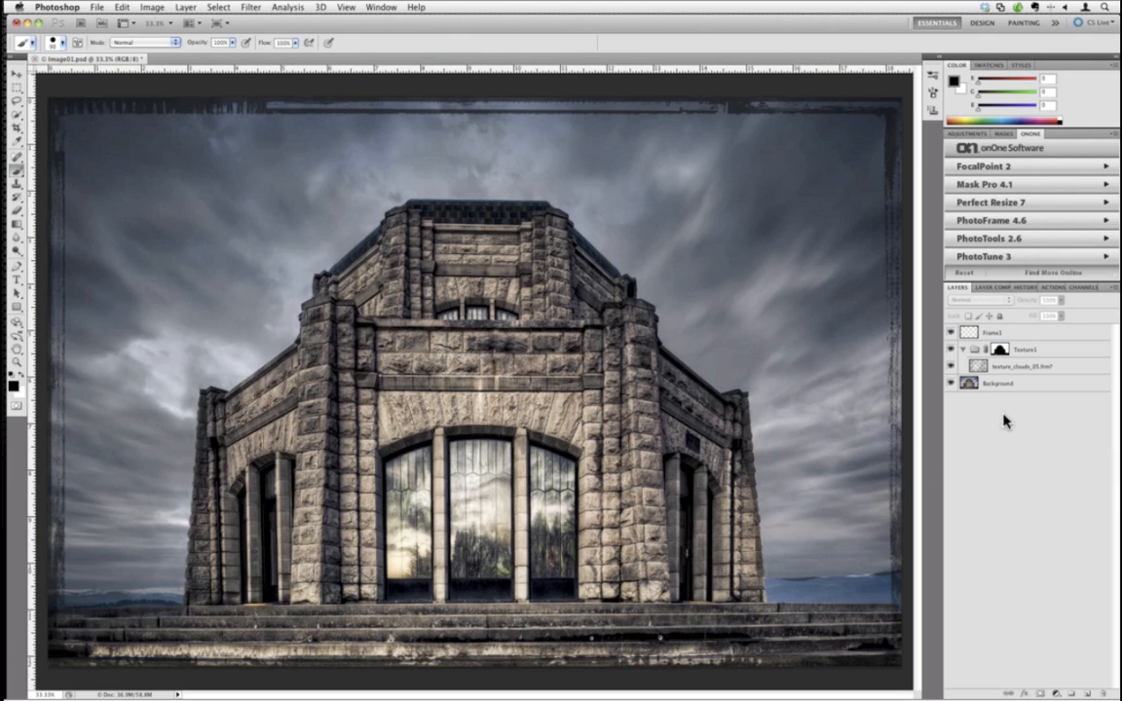
pyautogui.click(1033, 333)
pyautogui.click(1060, 300)
pyautogui.moveTo(1060, 314); pyautogui.dragTo(1104, 306)
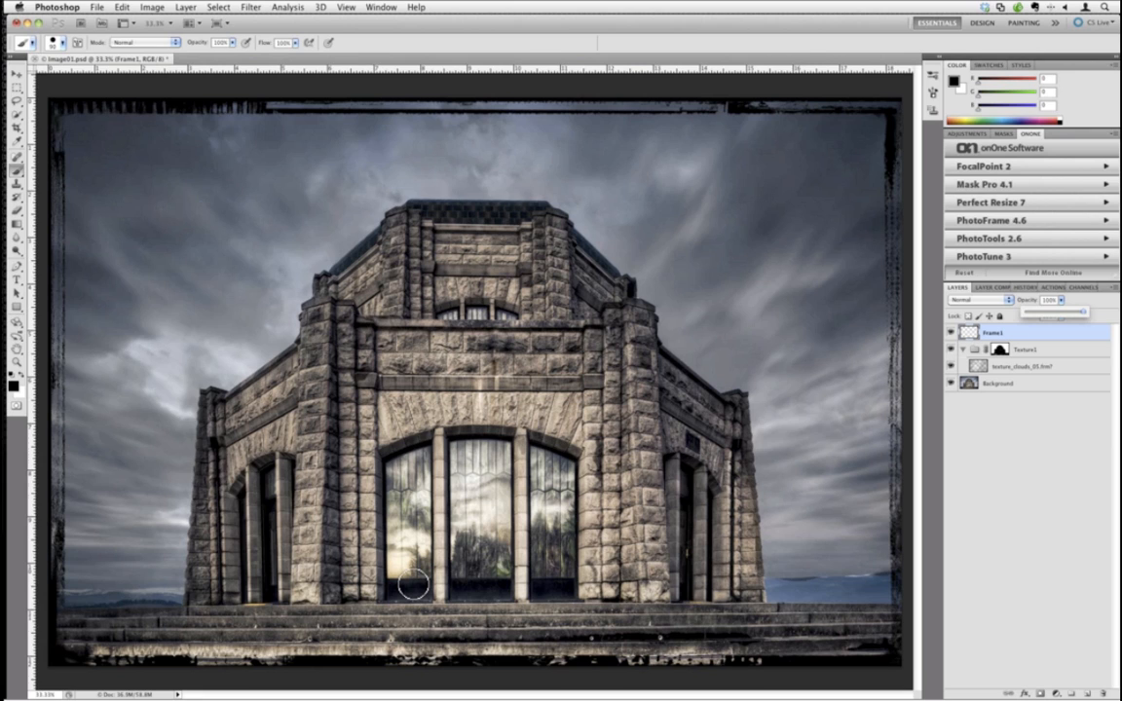
# Check the Texture1 group's mask by briefly displaying its overlay on the photo.
pyautogui.click(1036, 351)
pyautogui.press('\\')
pyautogui.press('\\')
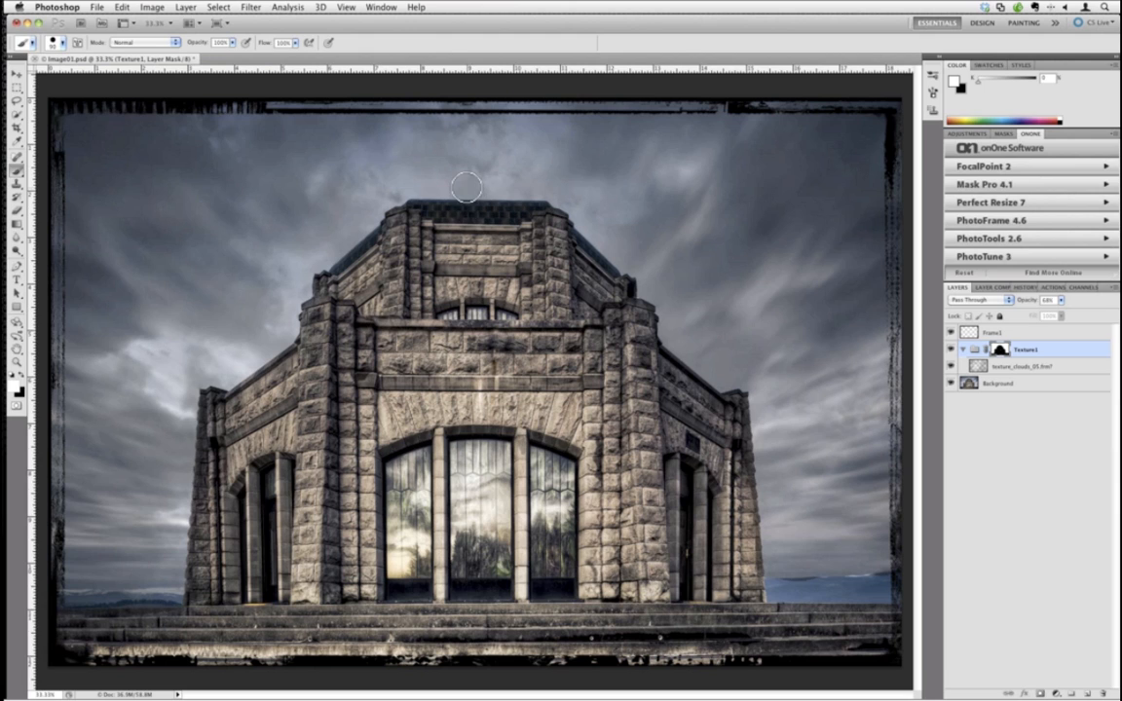
# Add a Levels adjustment above the clouds texture inside the Texture1 group, with input levels 42, 1.00 and 209.
pyautogui.click(1026, 376)
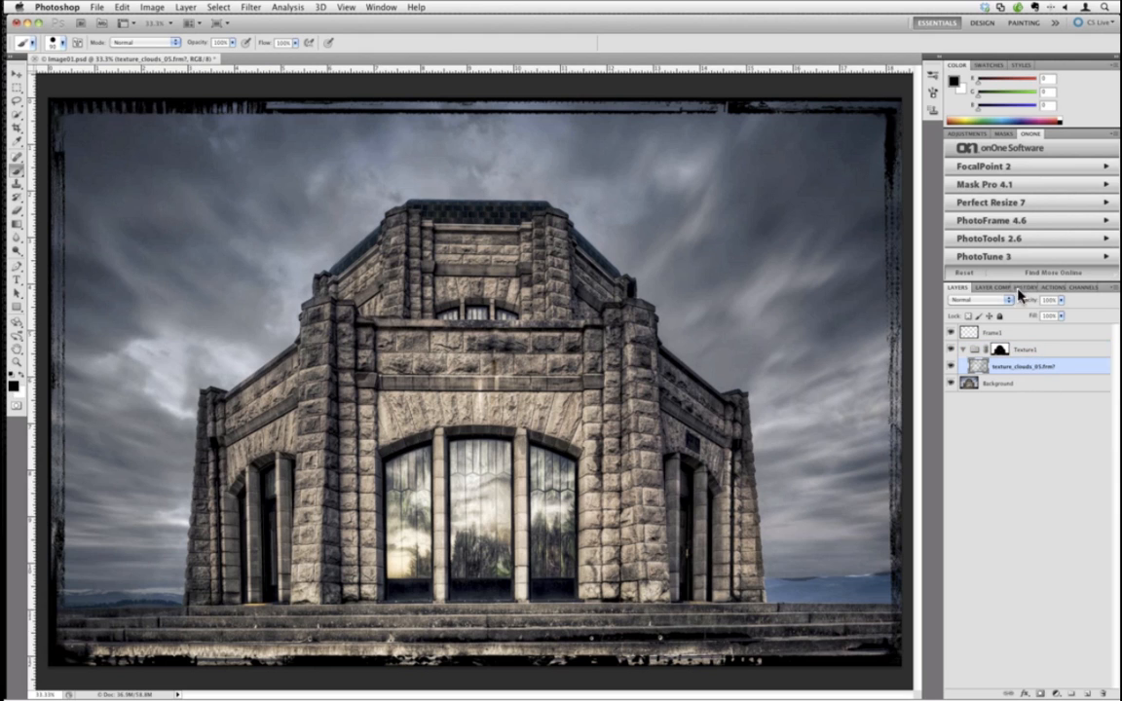
pyautogui.click(967, 134)
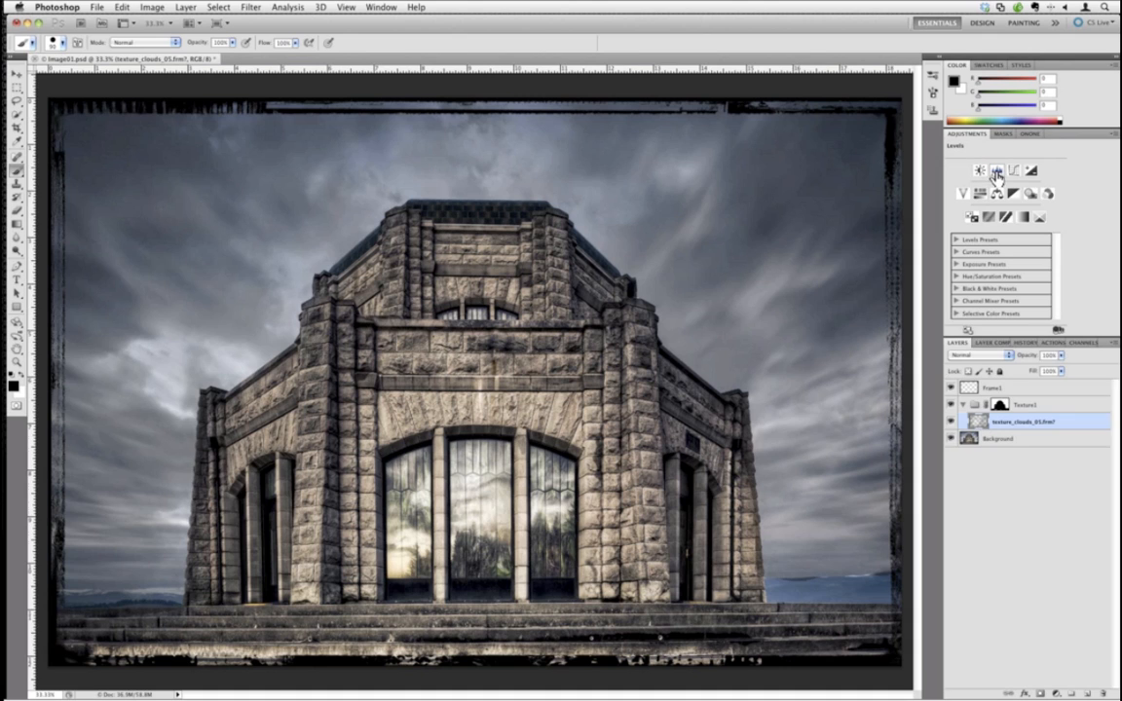
pyautogui.click(997, 170)
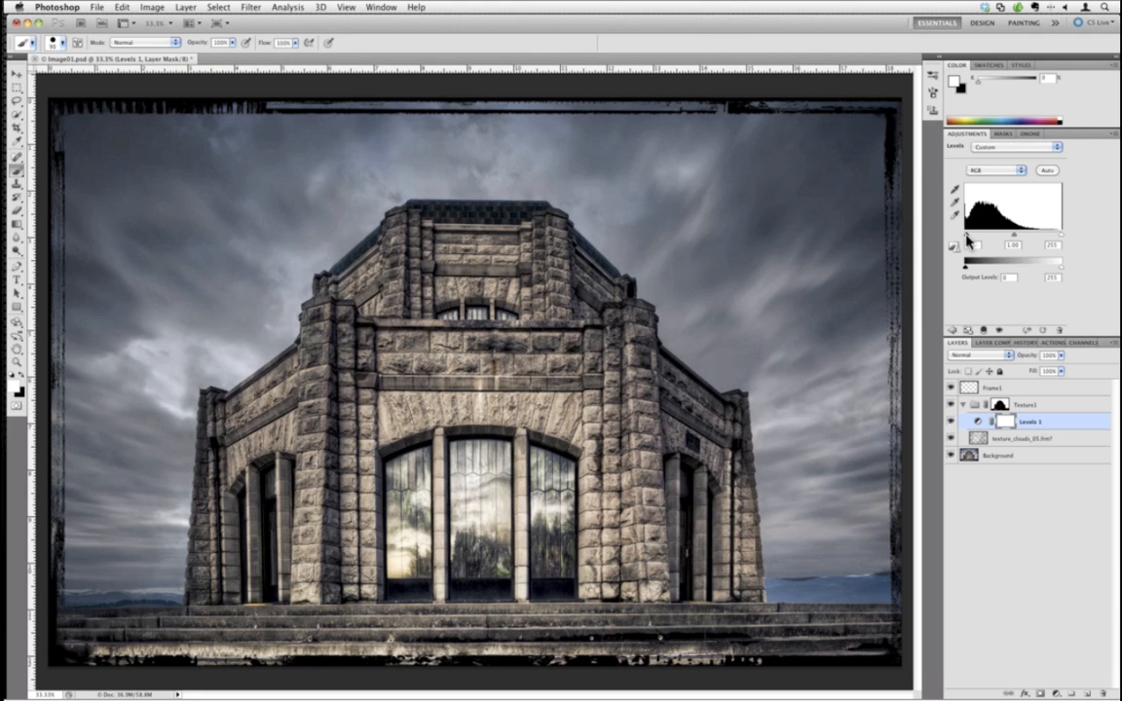
pyautogui.moveTo(967, 235); pyautogui.dragTo(981, 236)
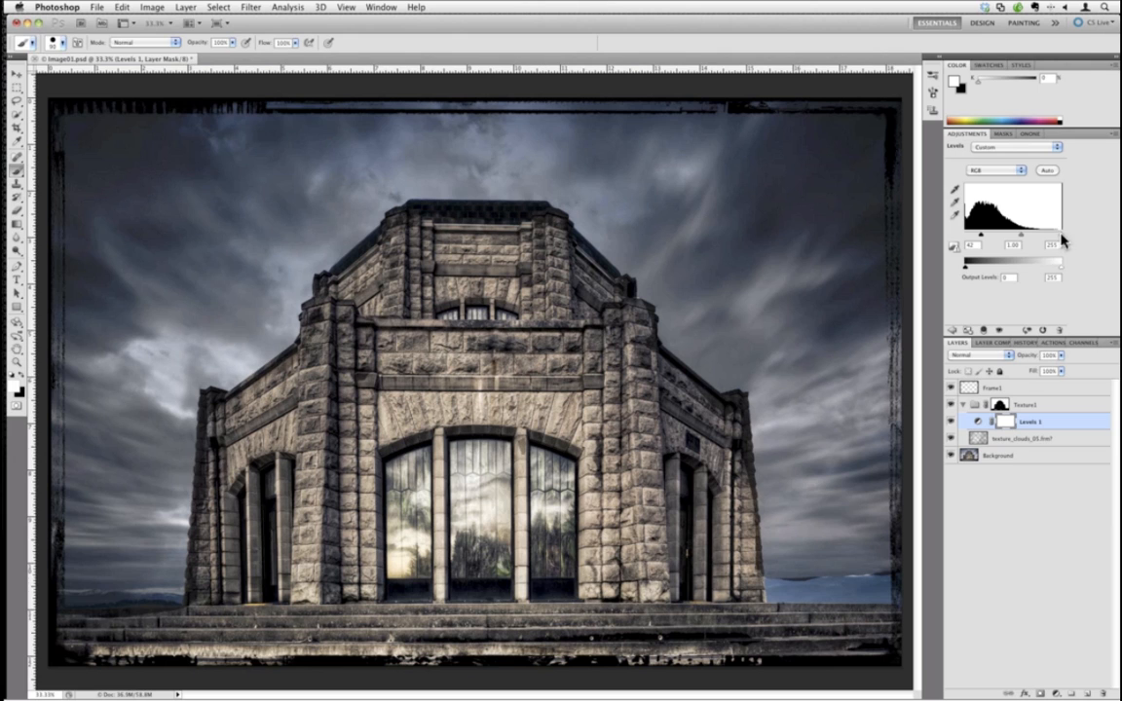
pyautogui.moveTo(1060, 236); pyautogui.dragTo(1057, 237)
pyautogui.moveTo(1058, 237); pyautogui.dragTo(1020, 240)
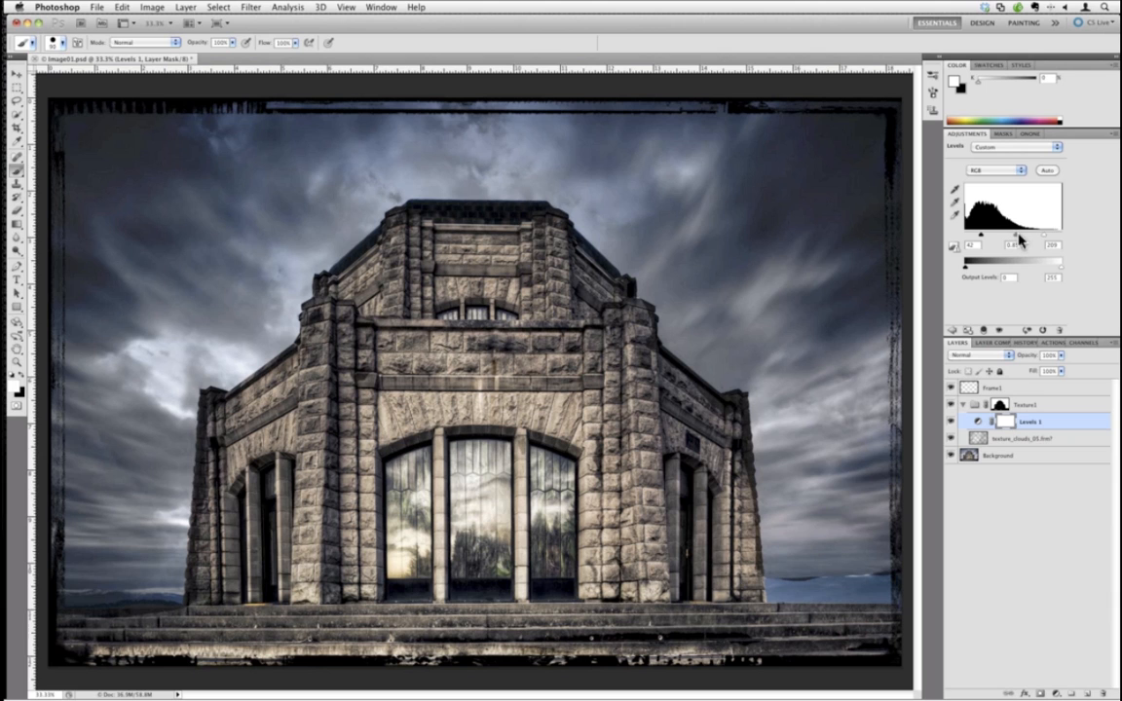
pyautogui.moveTo(1020, 240); pyautogui.dragTo(1015, 238)
# Close Image01.psd without saving, and open Image04.psd from the PF Texture Overlays folder in Photoshop.
pyautogui.click(35, 59)
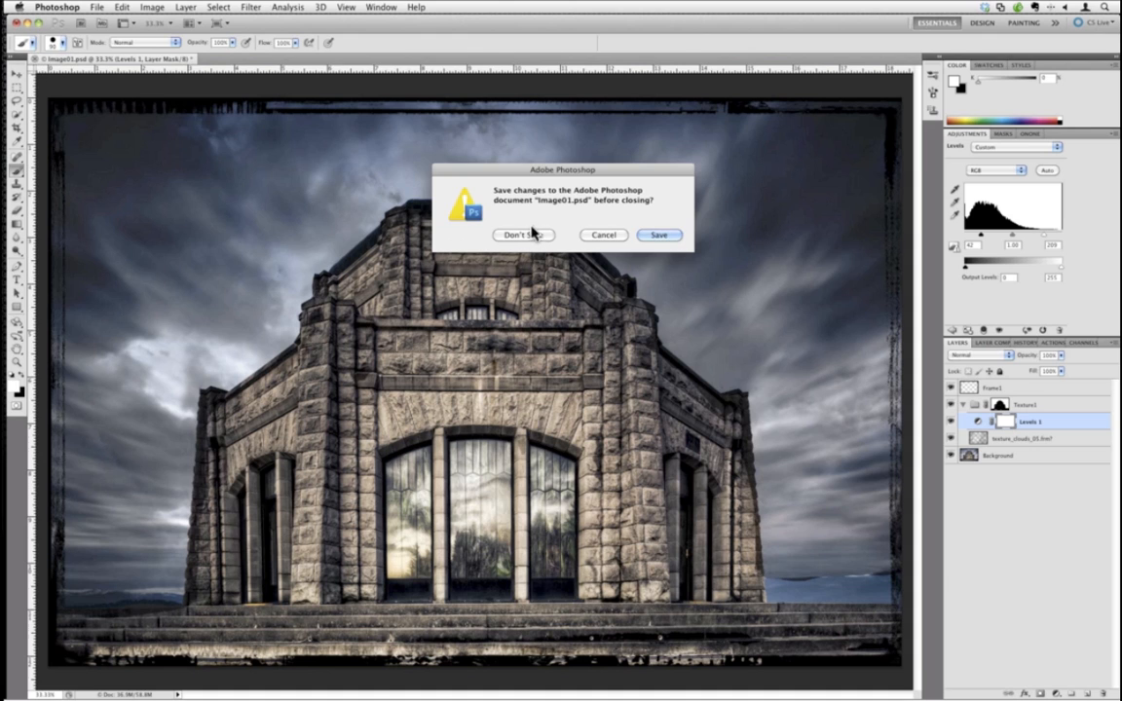
pyautogui.click(526, 236)
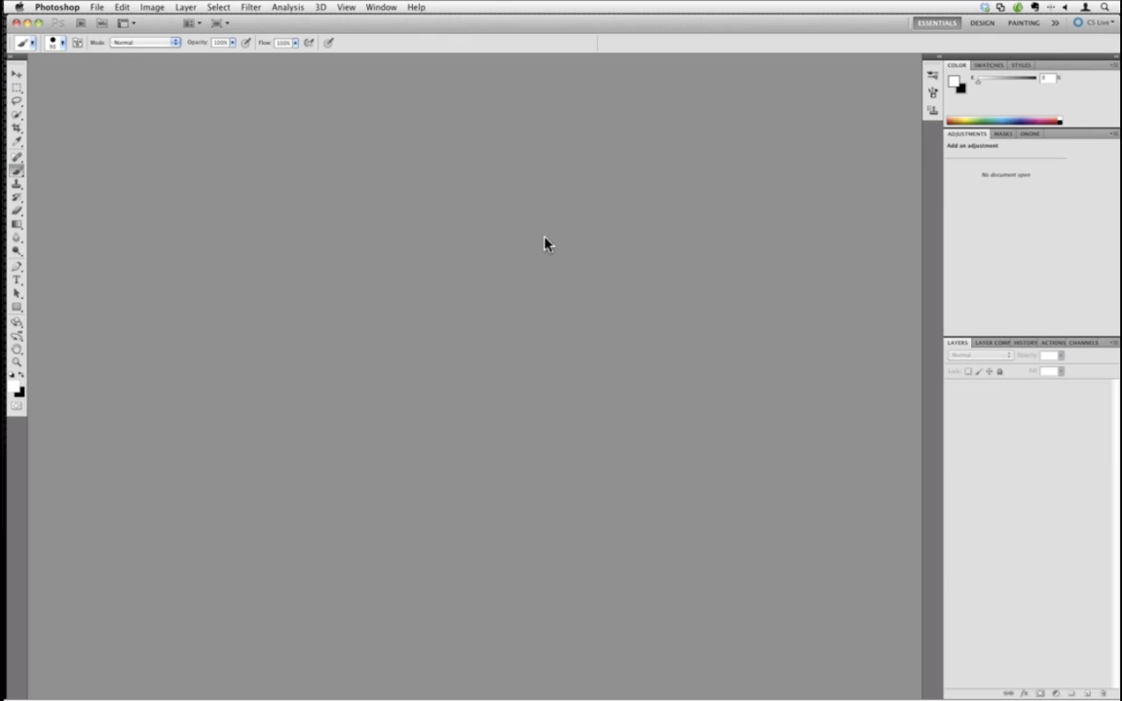
pyautogui.click(19, 24)
pyautogui.click(616, 231)
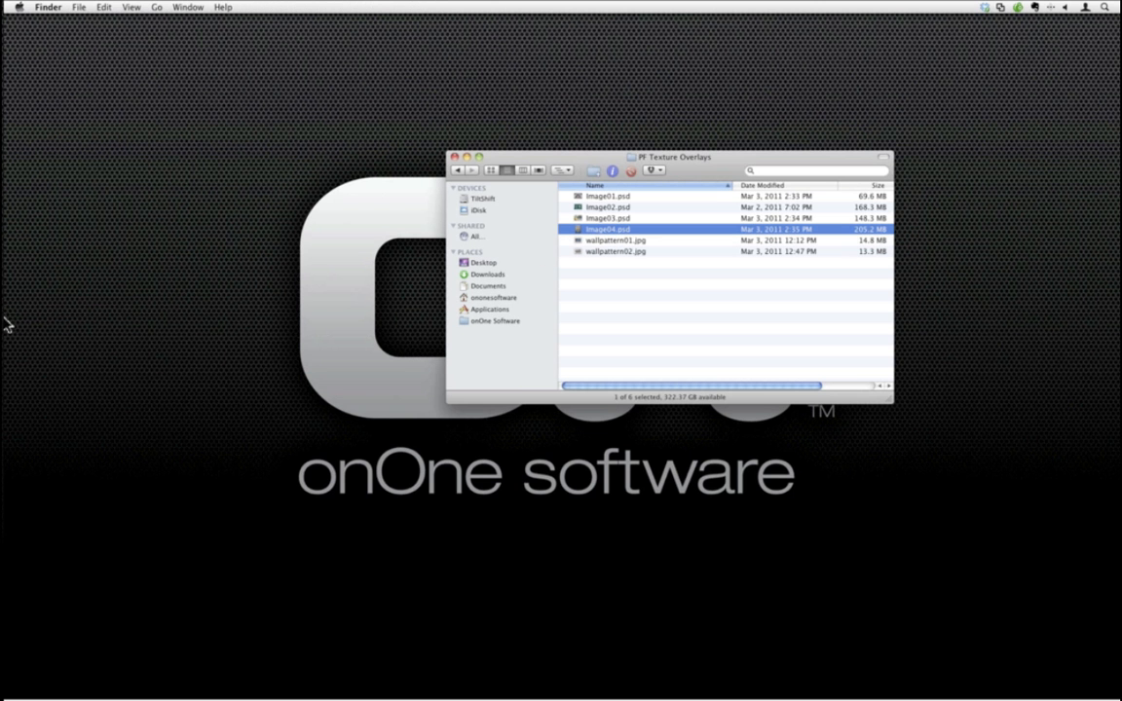
pyautogui.click(23, 289)
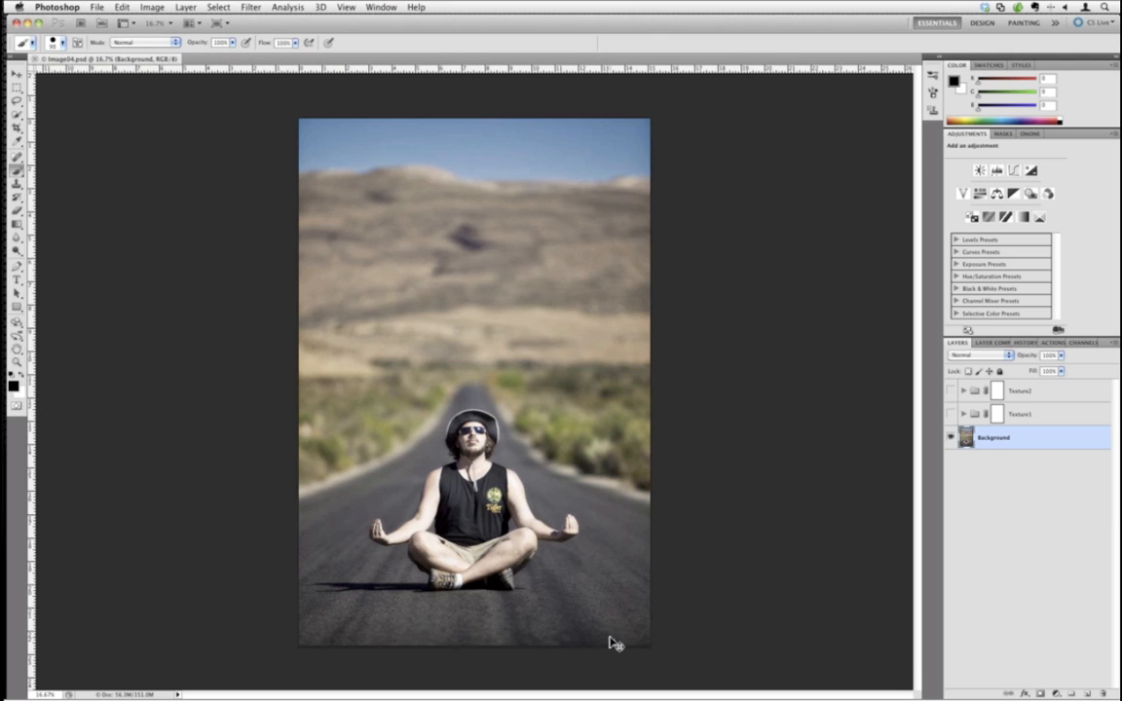
# Examine the seated man and the road surface up close, and fit the whole photo in view.
pyautogui.press('super+plus')
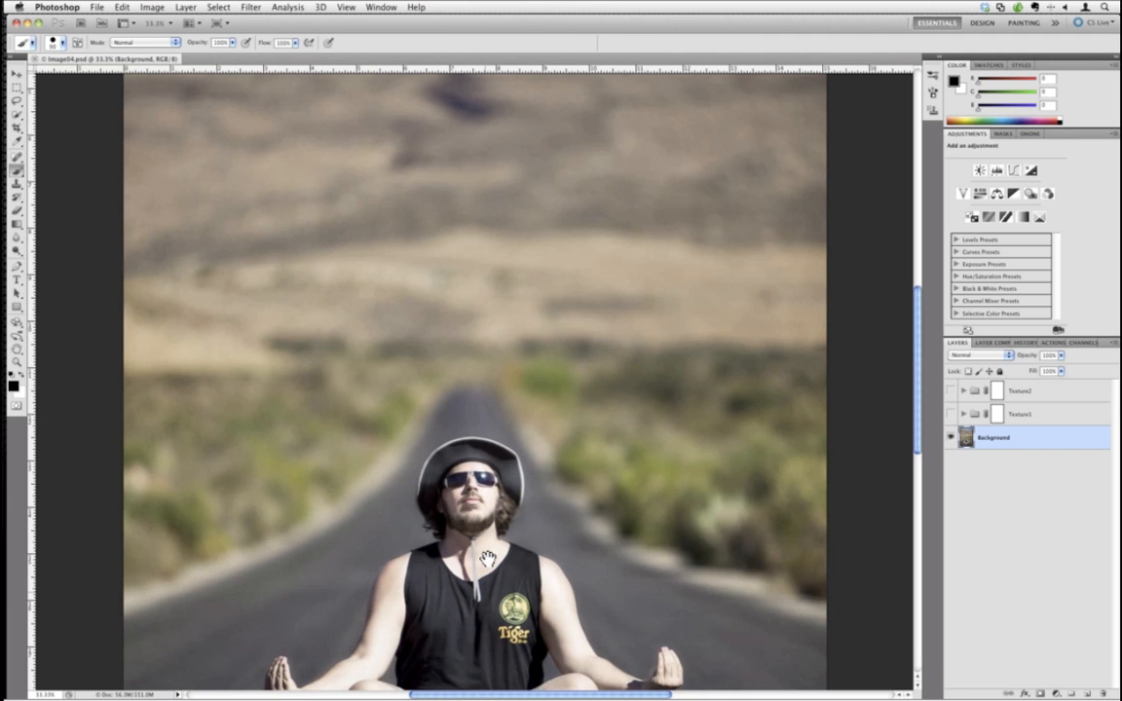
pyautogui.moveTo(488, 559); pyautogui.dragTo(525, 103)
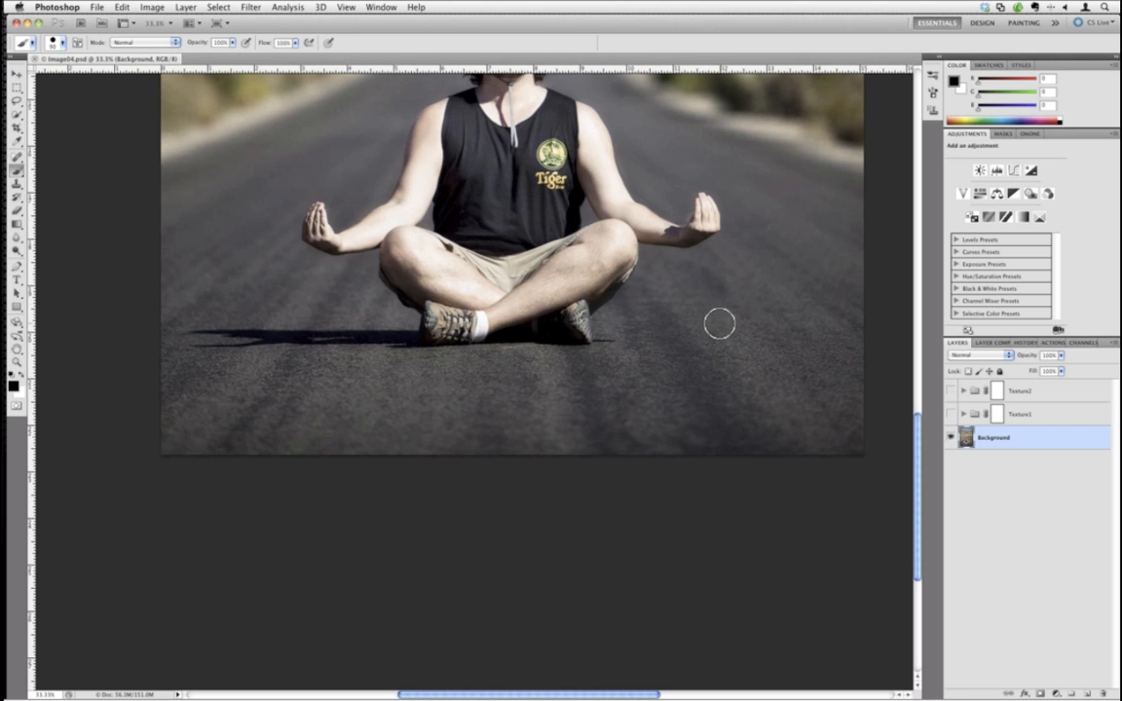
pyautogui.press('space')
pyautogui.moveTo(745, 344)
pyautogui.mouseDown()
pyautogui.moveTo(733, 418)
pyautogui.moveTo(716, 441)
pyautogui.mouseUp()
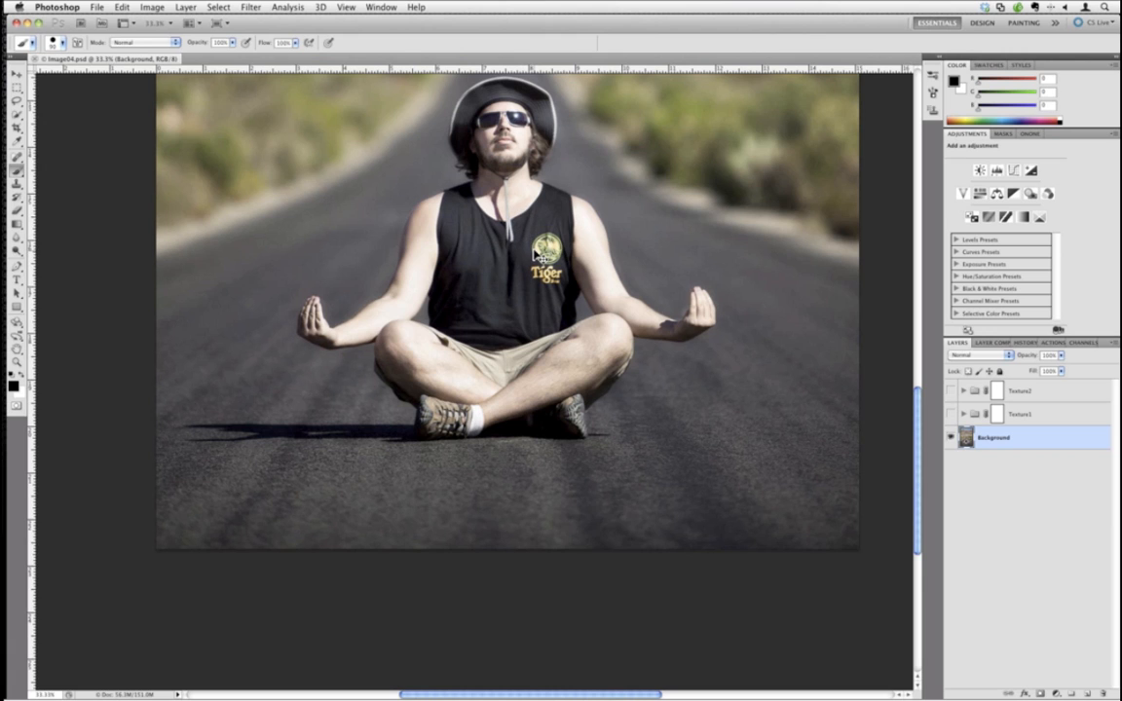
pyautogui.press('super+0')
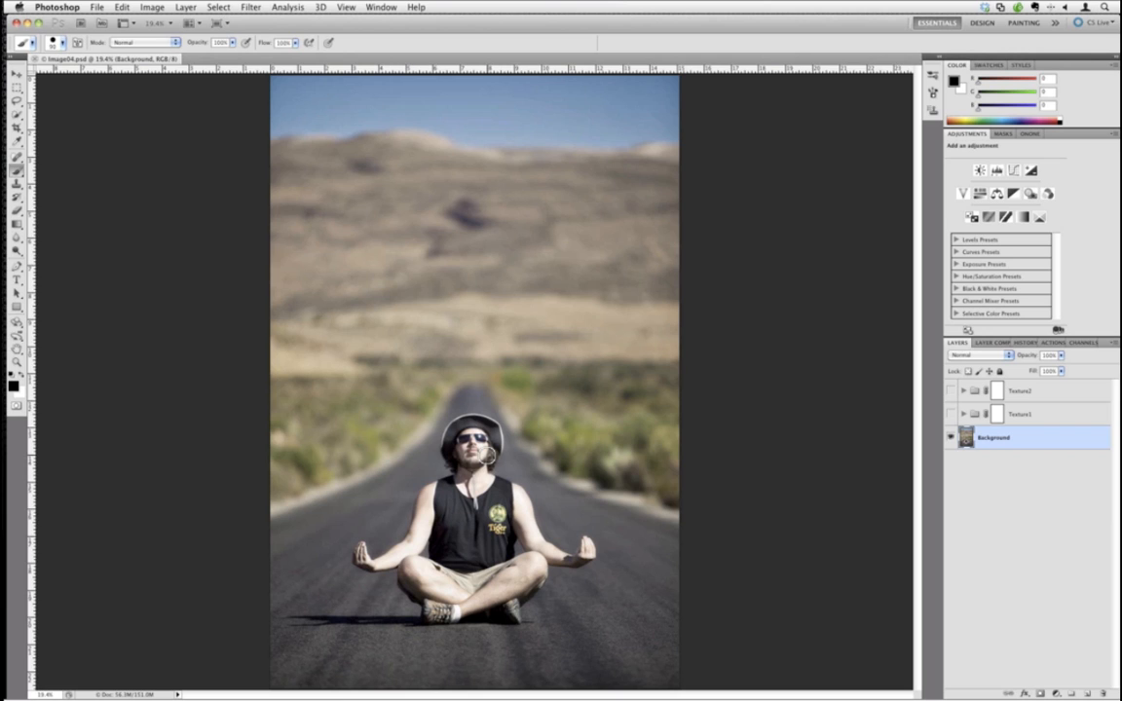
# Launch PhotoFrame 4.6 on Image04.psd and bring up its frame library.
pyautogui.click(1030, 135)
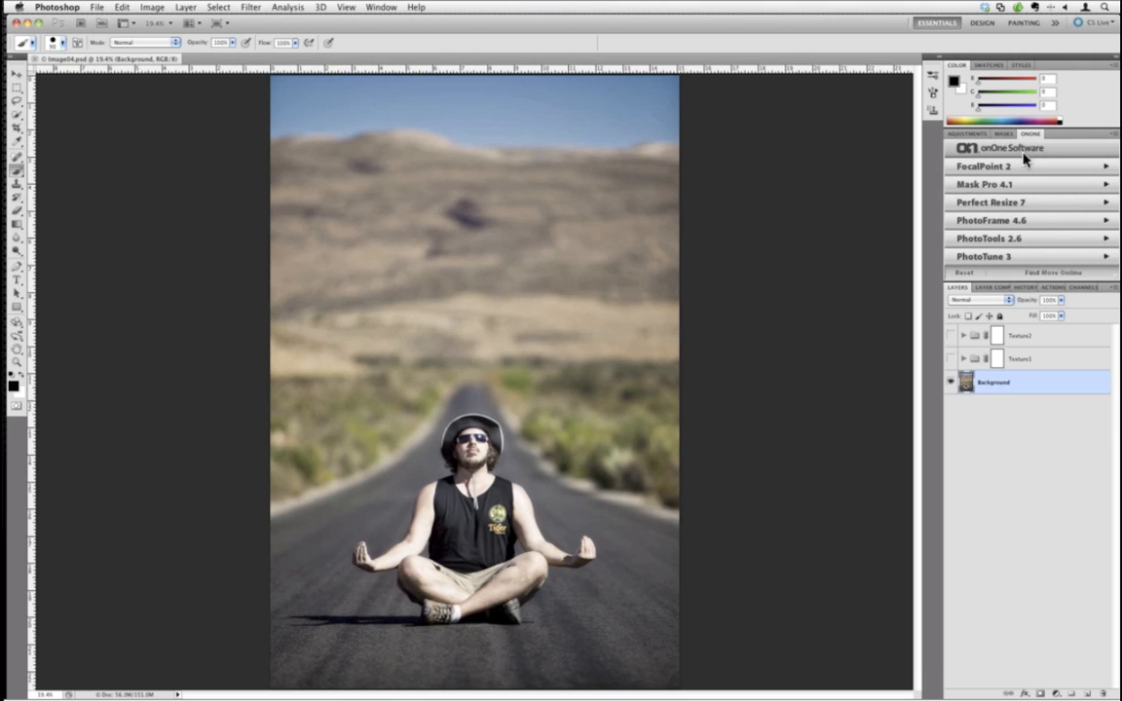
pyautogui.click(1002, 223)
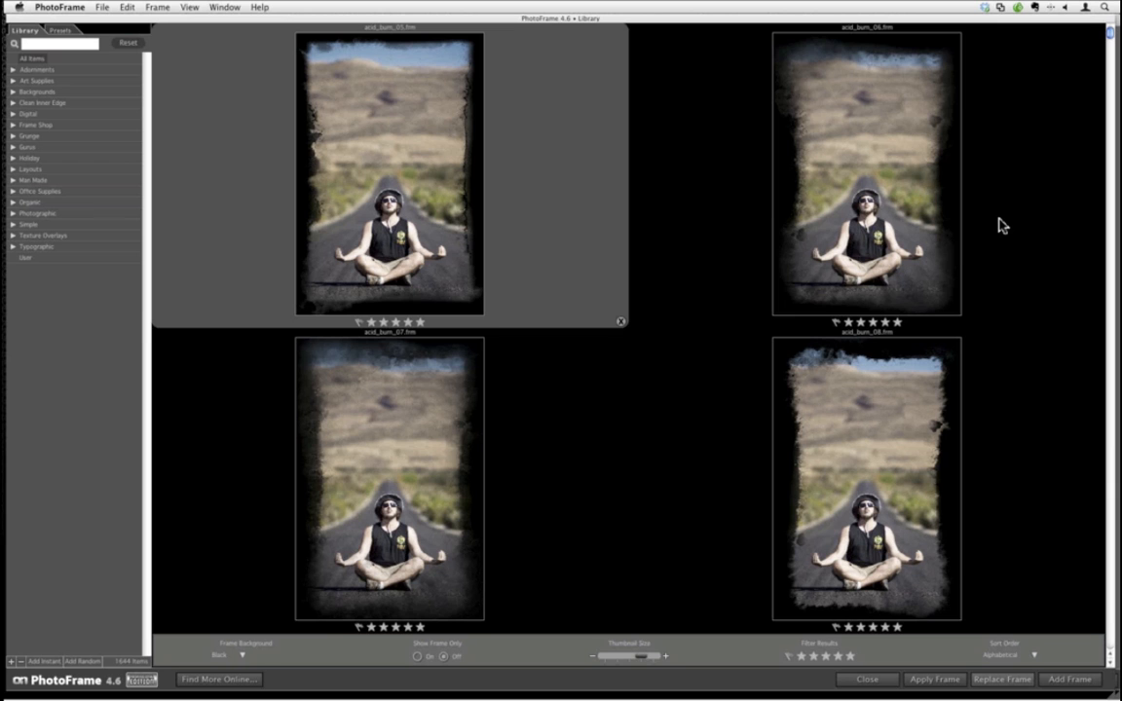
pyautogui.click(870, 680)
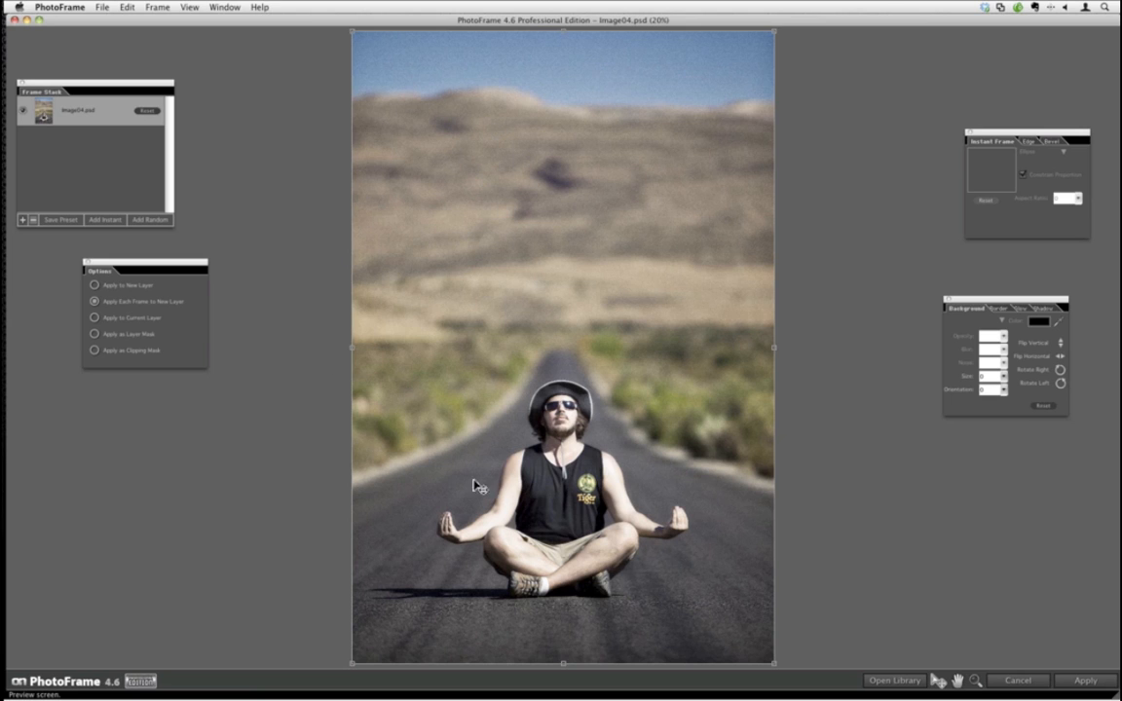
pyautogui.click(891, 679)
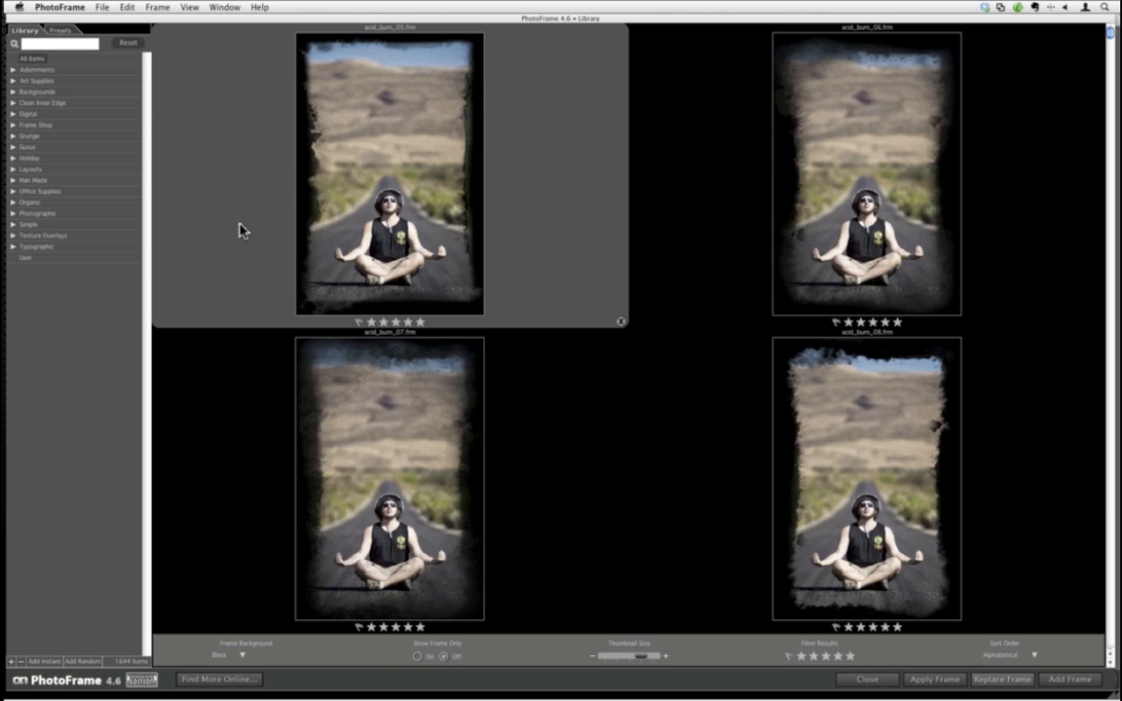
# Add the texture_scratched_film_03 frame from the Scratched Film category of the Texture Overlays to the photo.
pyautogui.click(12, 236)
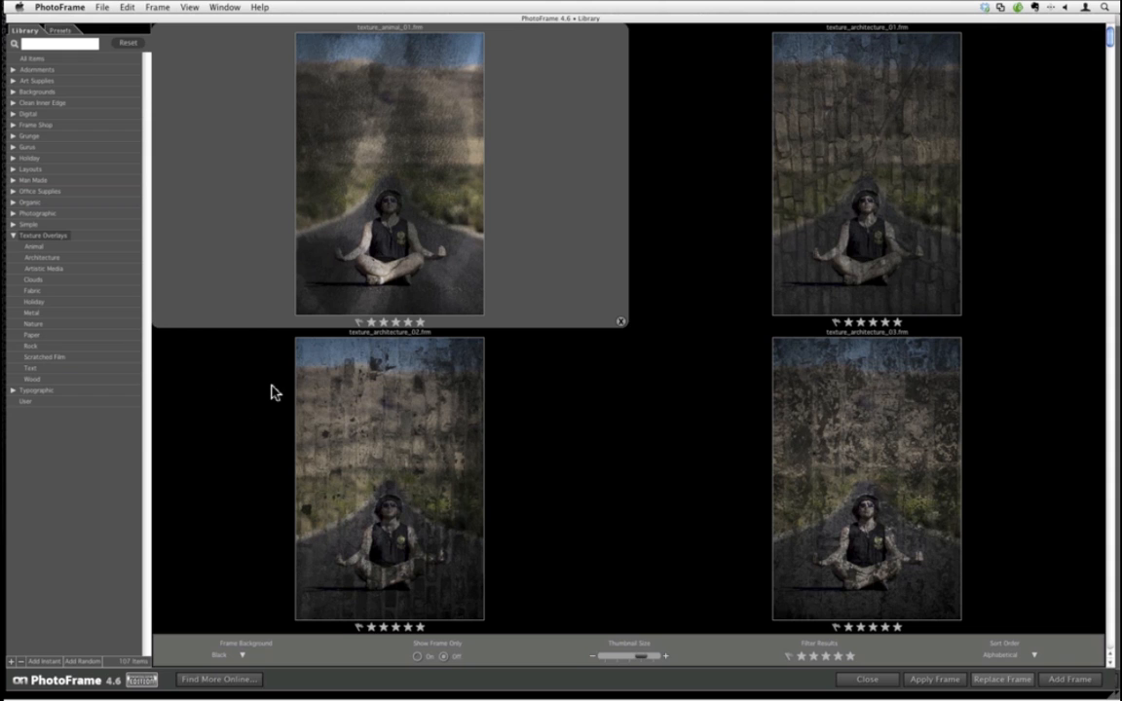
pyautogui.click(62, 357)
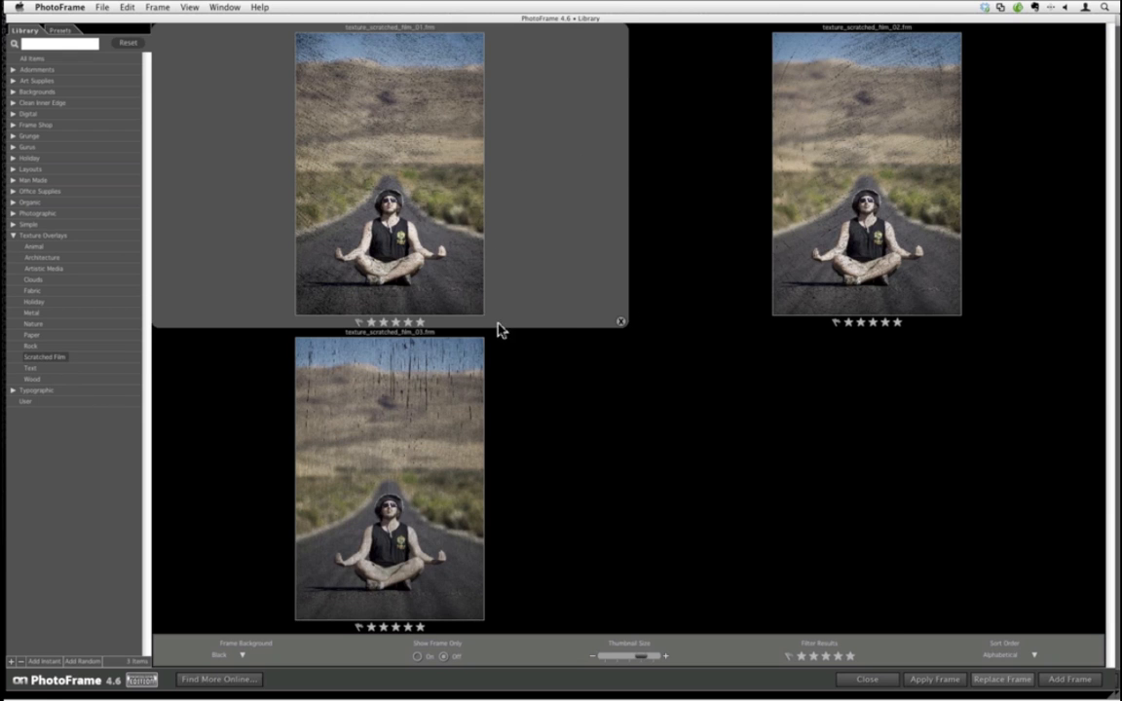
pyautogui.click(388, 408)
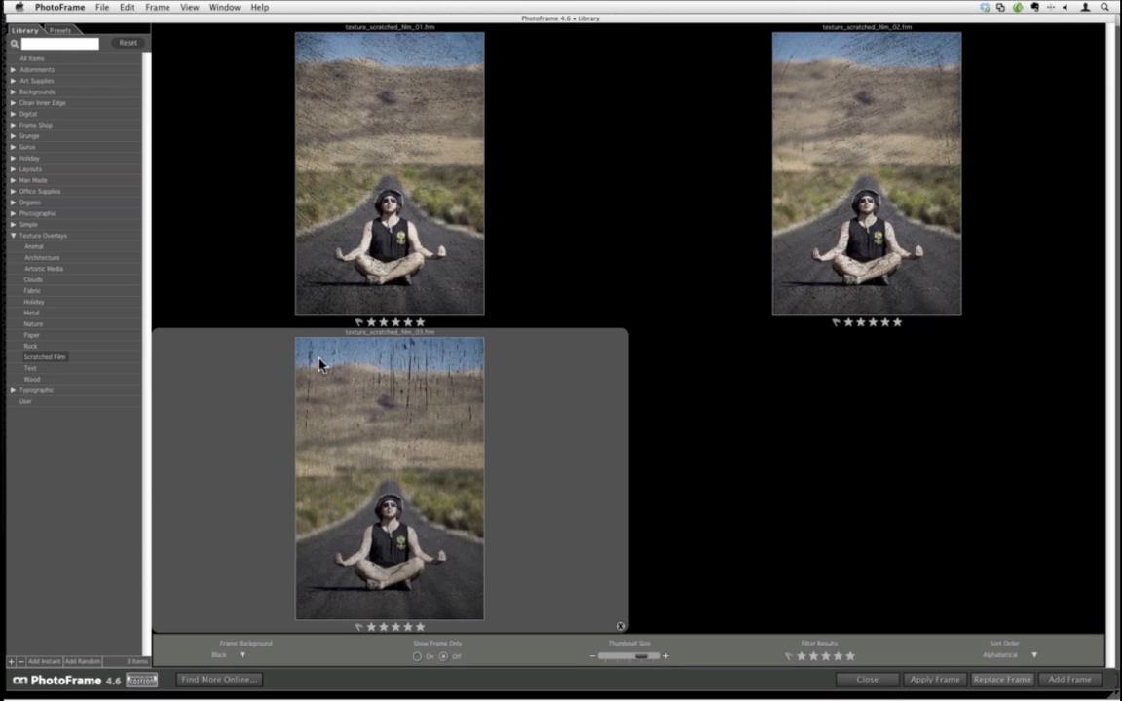
pyautogui.click(1070, 682)
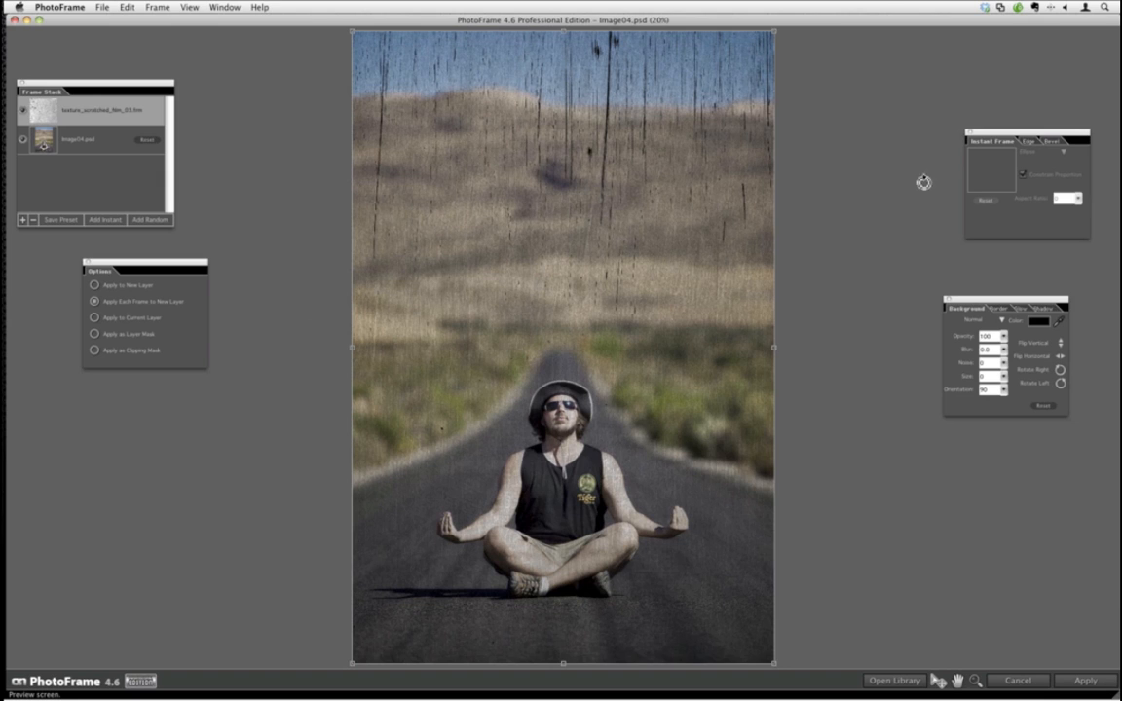
# Recolor the scratched film texture by sampling several tones from the hills, ending with the dark shadow patch on the hillside.
pyautogui.click(1058, 322)
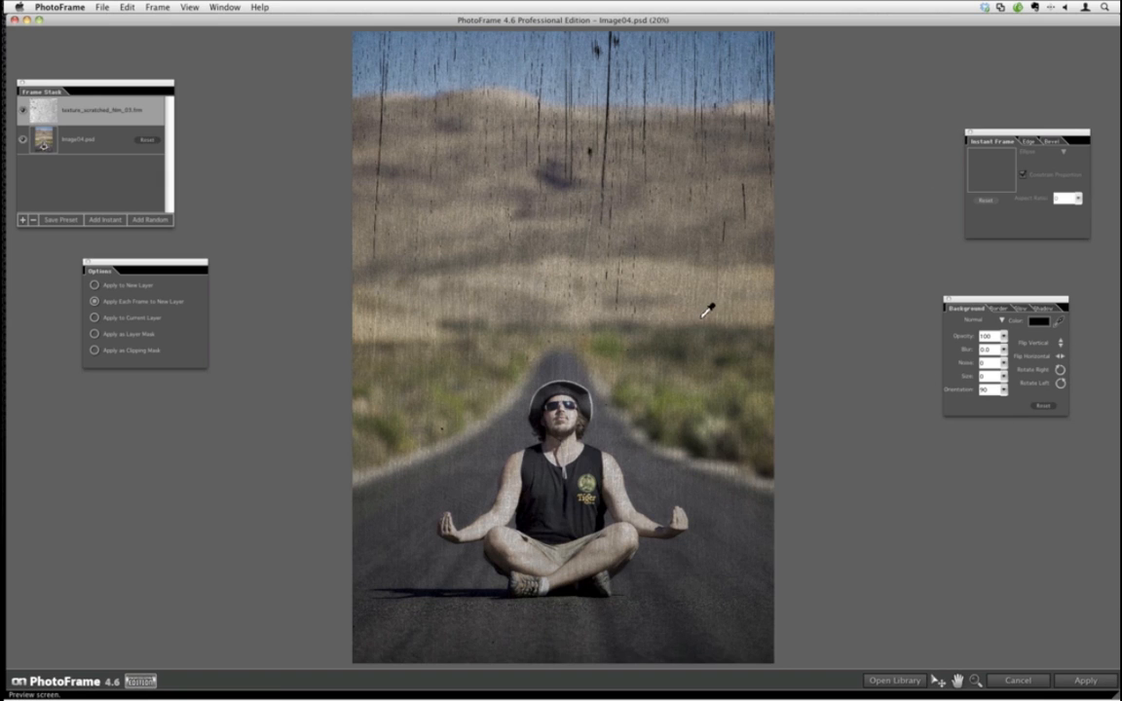
pyautogui.click(698, 327)
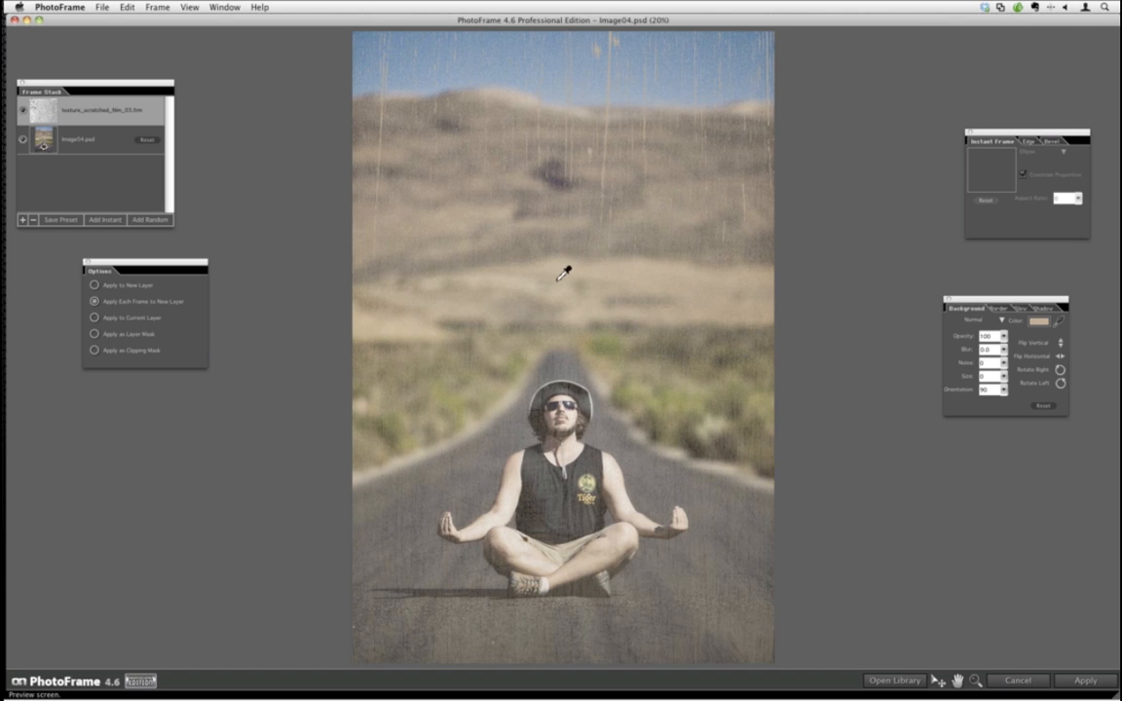
pyautogui.click(564, 245)
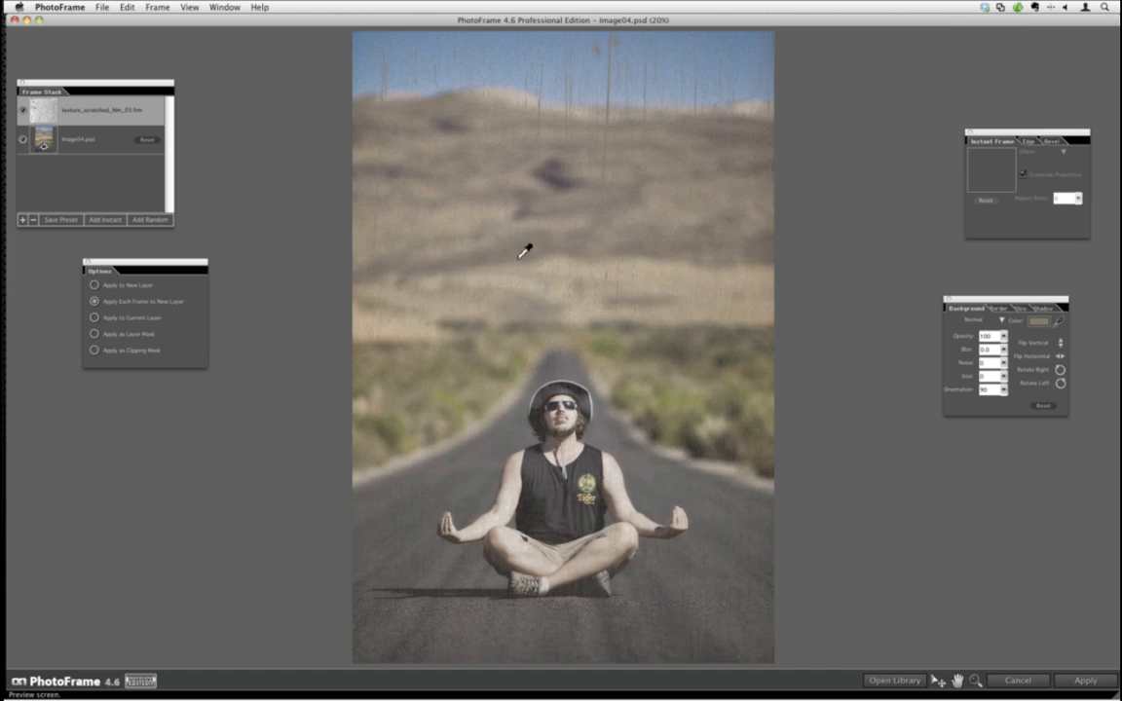
pyautogui.click(546, 199)
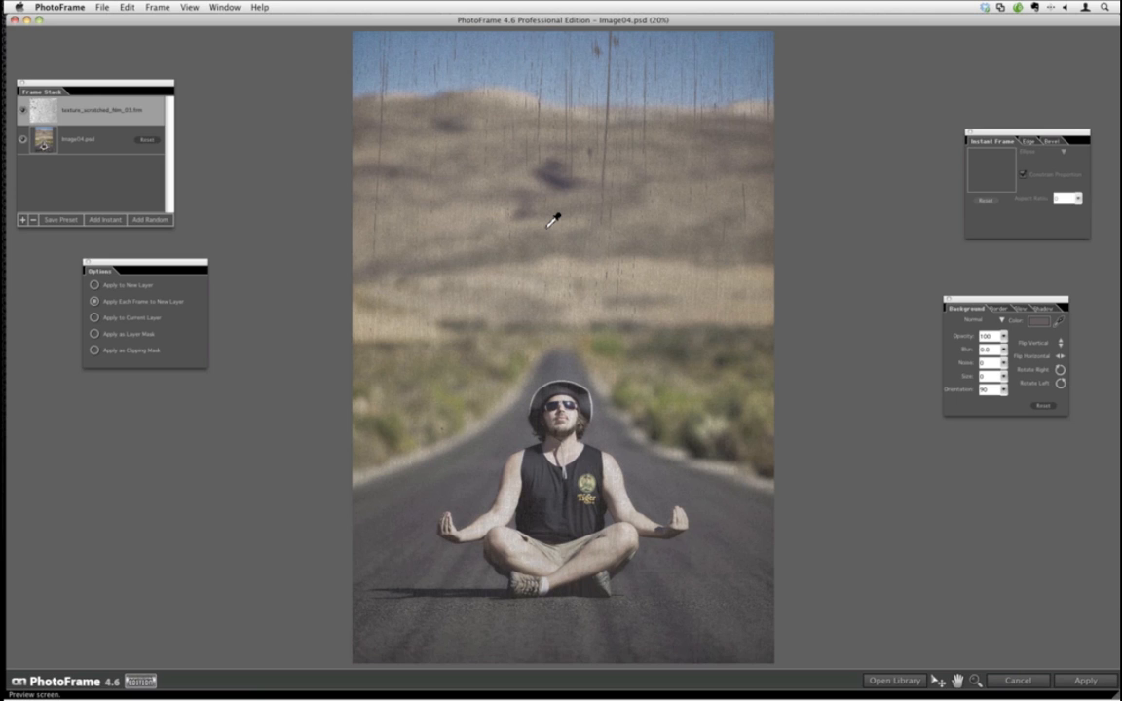
pyautogui.click(558, 167)
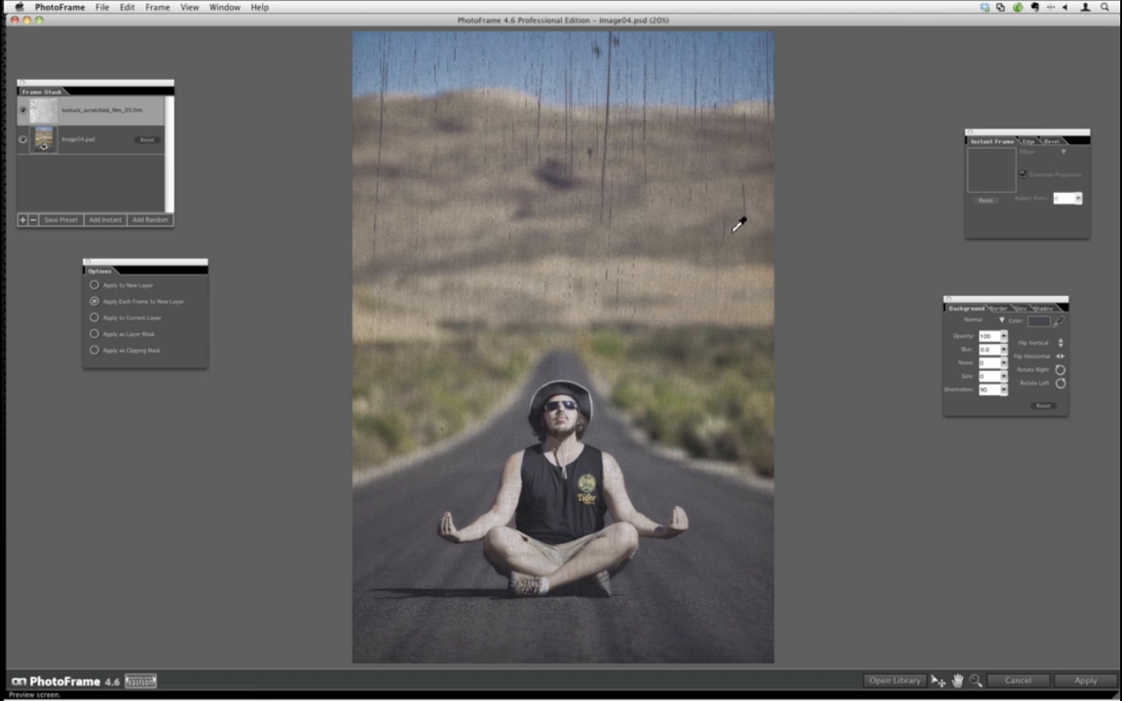
# Add the texture_text_07 frame from the Text category of the Texture Overlays on top of the scratched film texture.
pyautogui.click(905, 680)
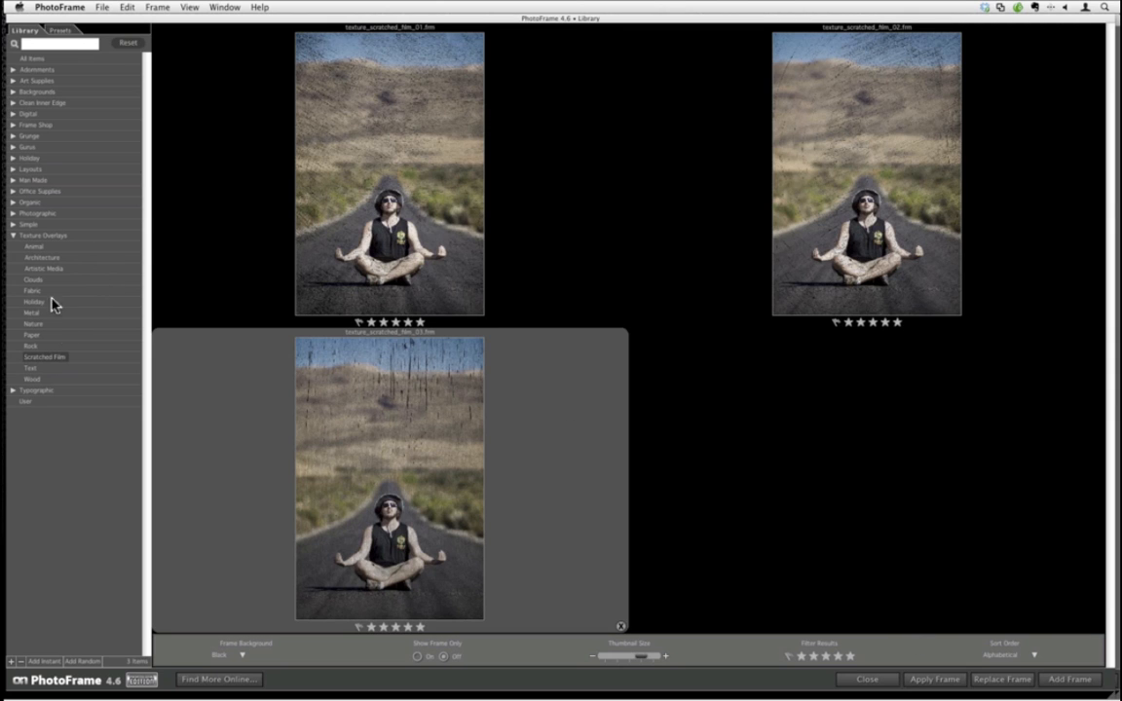
pyautogui.click(48, 370)
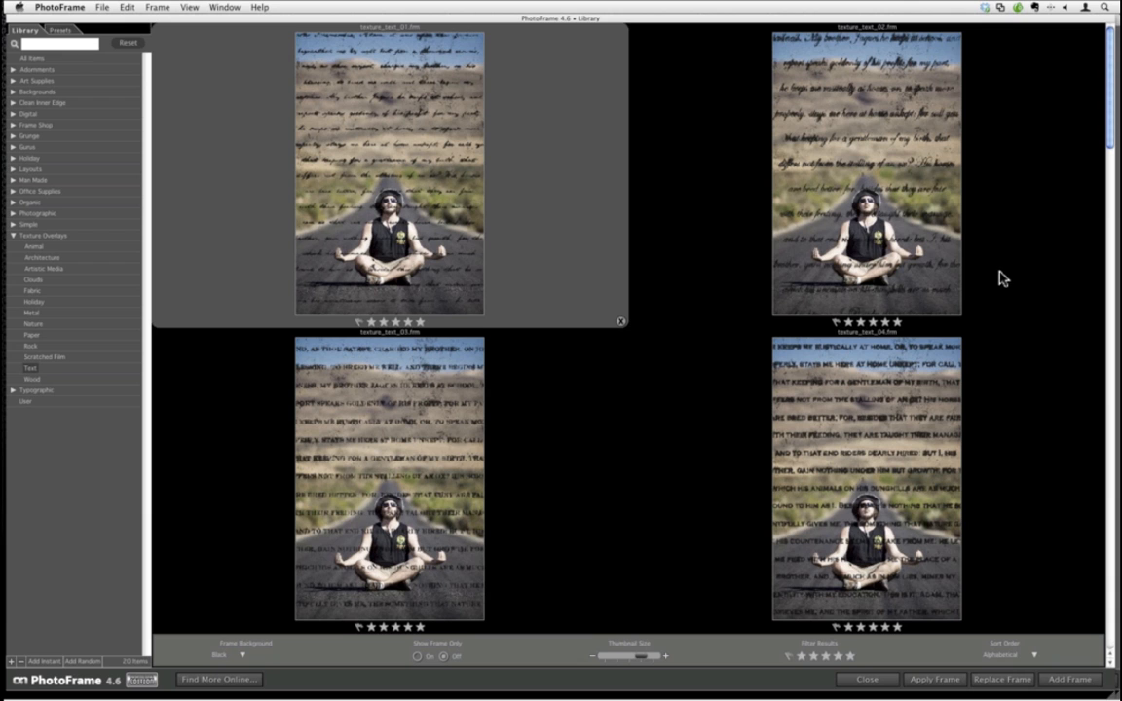
pyautogui.click(1111, 197)
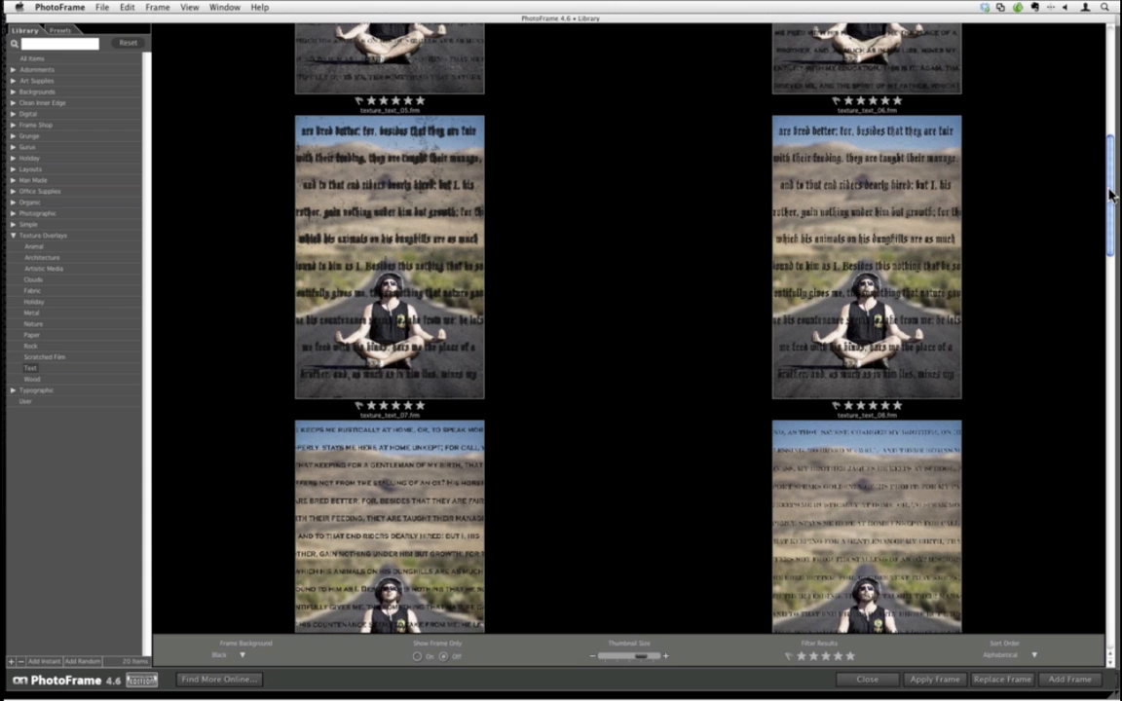
pyautogui.moveTo(1110, 199); pyautogui.dragTo(1113, 265)
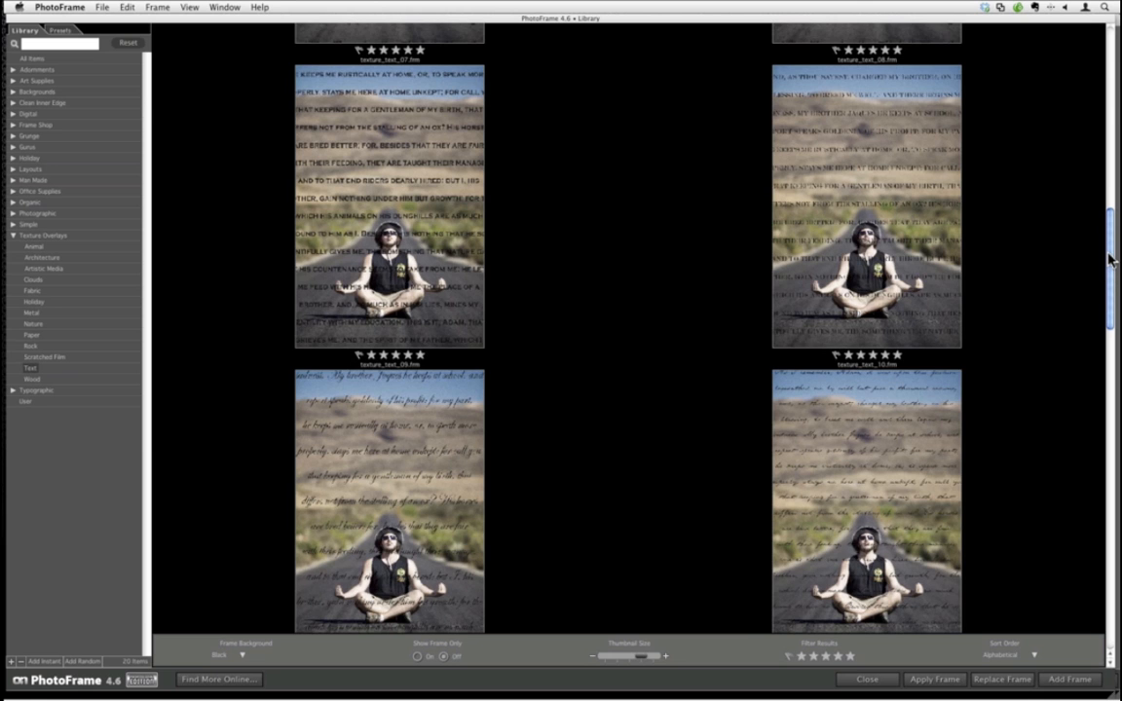
pyautogui.moveTo(1110, 258); pyautogui.dragTo(1114, 95)
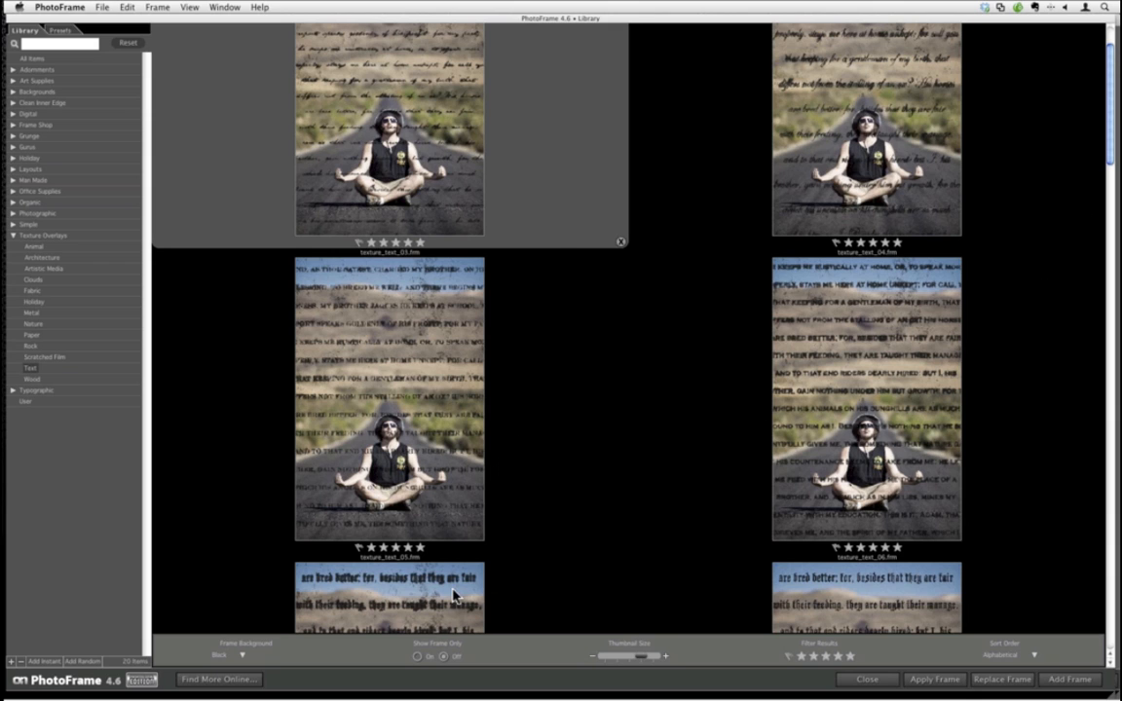
pyautogui.scroll(-3, 498, 524)
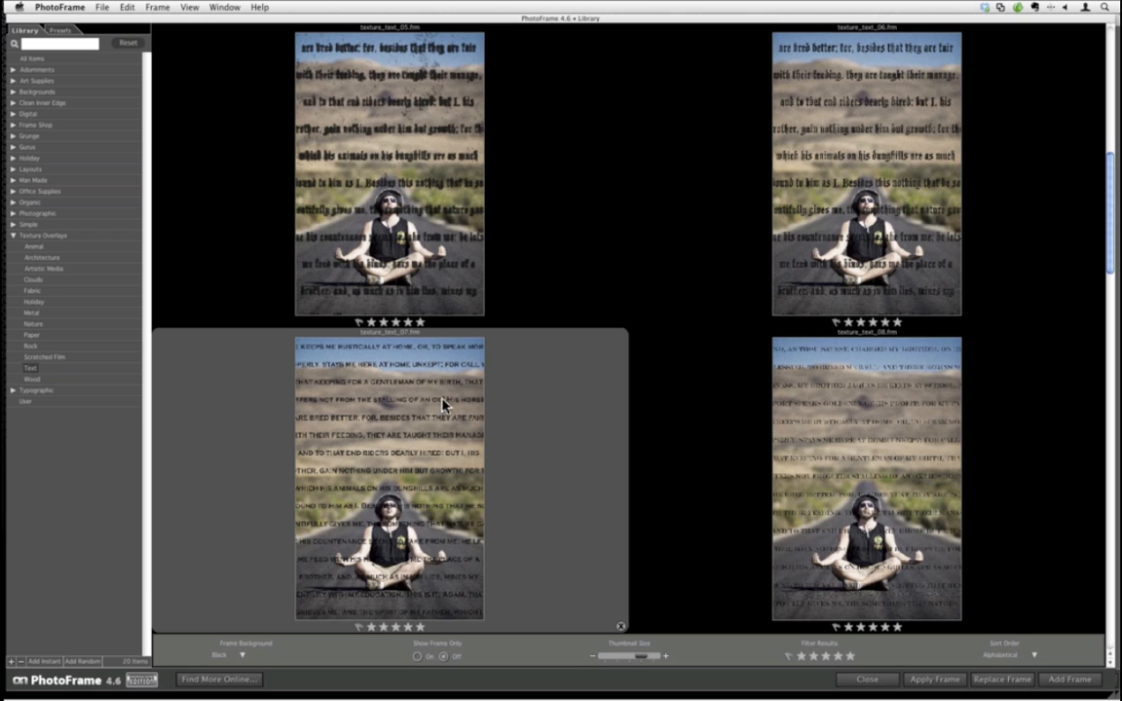
pyautogui.click(1057, 685)
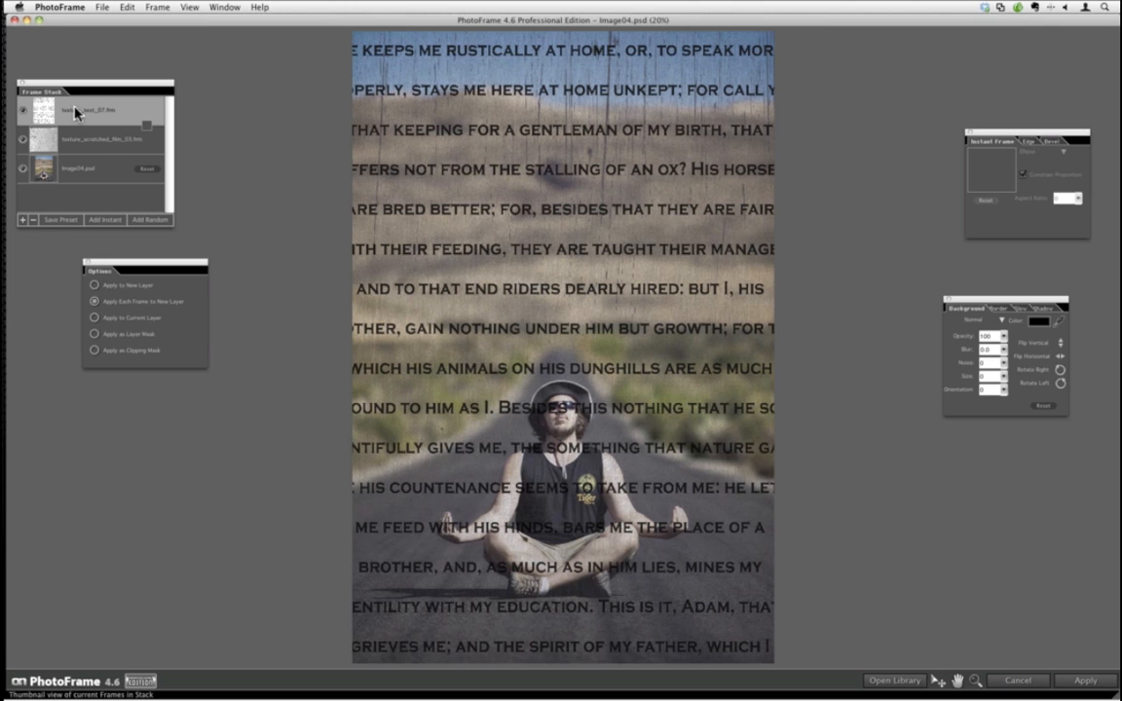
# Remove the texture_text_07 frame from the stack and add the texture_text_05 frame instead.
pyautogui.click(32, 220)
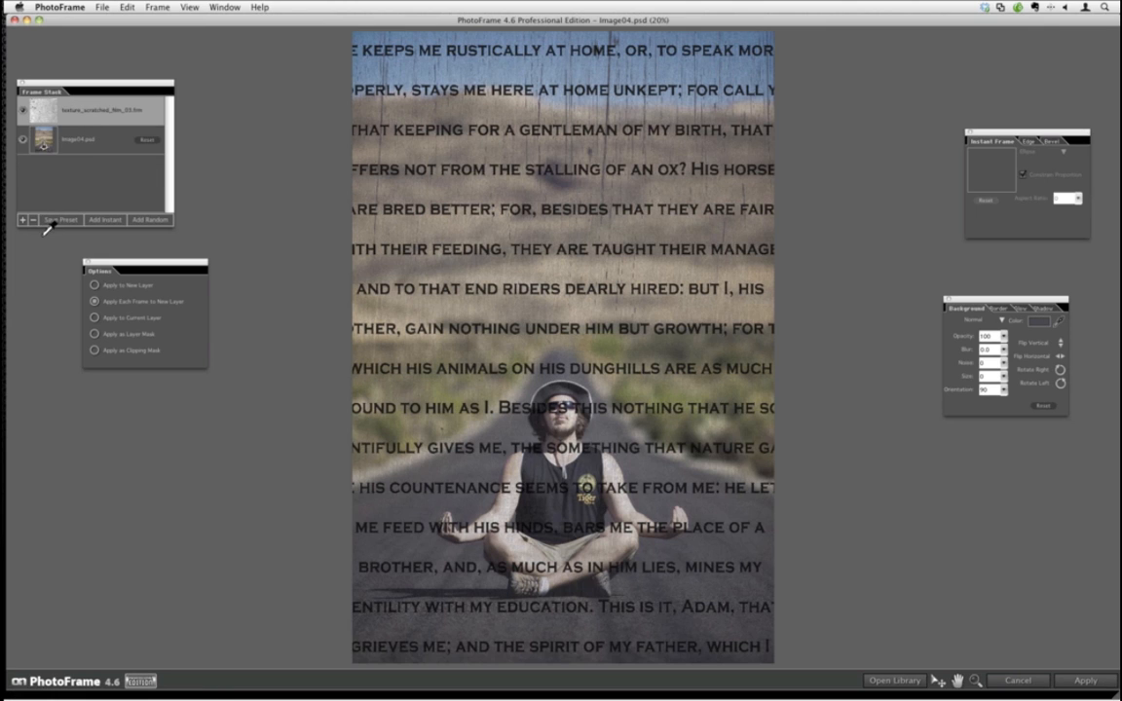
pyautogui.click(892, 681)
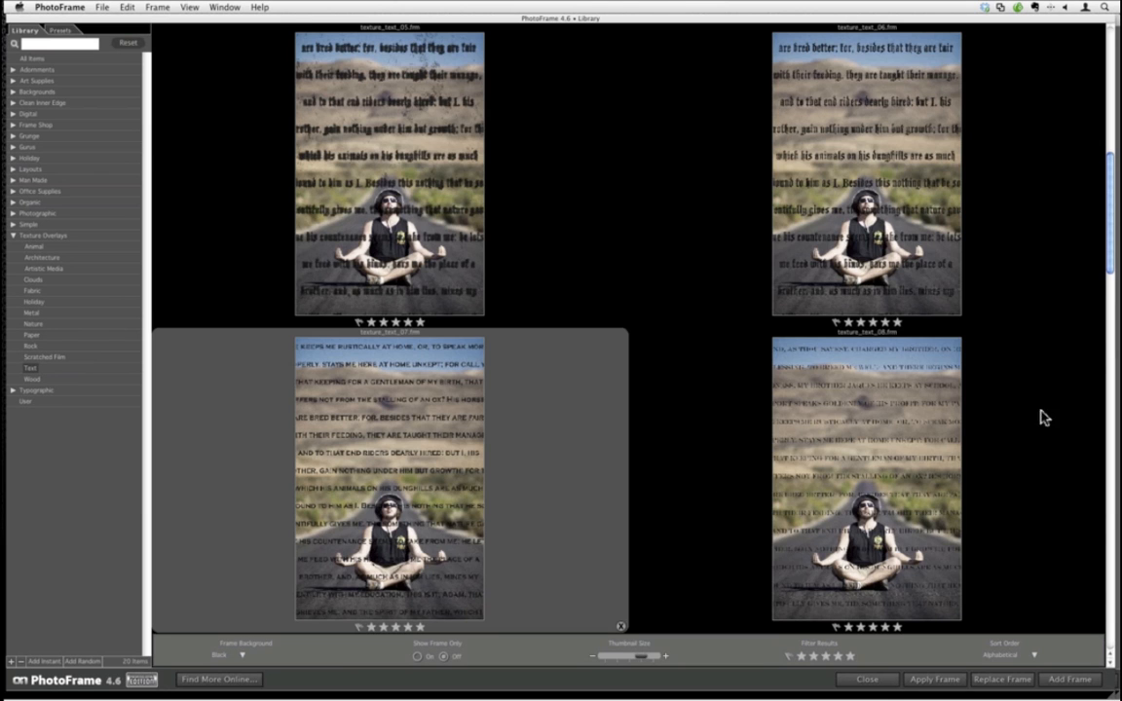
pyautogui.moveTo(1110, 249); pyautogui.dragTo(1111, 210)
pyautogui.click(421, 315)
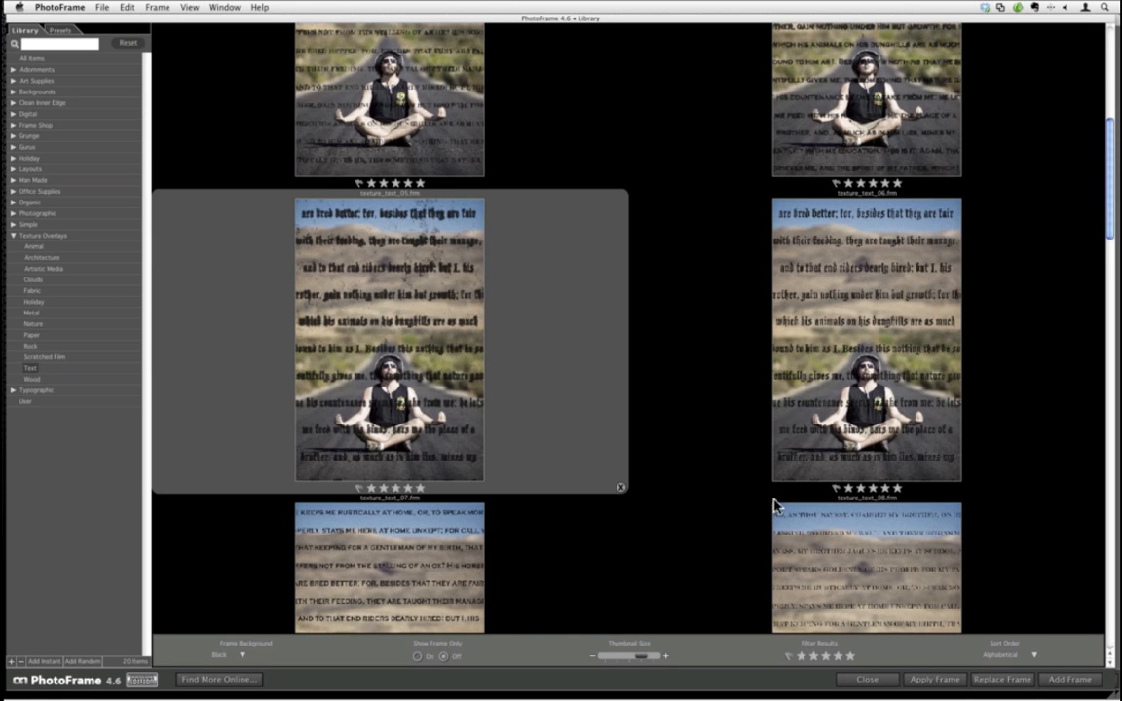
pyautogui.click(1069, 679)
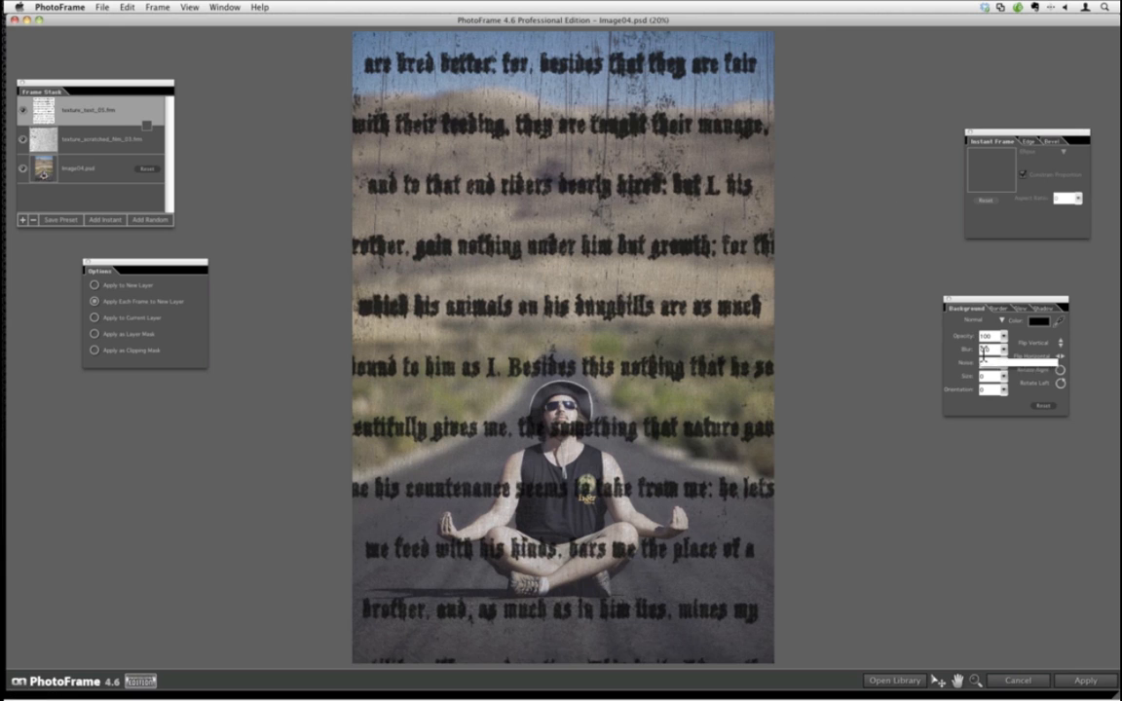
# Set the text texture's size to 15 and recolor it by sampling the hills and road, ending with a brown hillside tone.
pyautogui.click(1004, 377)
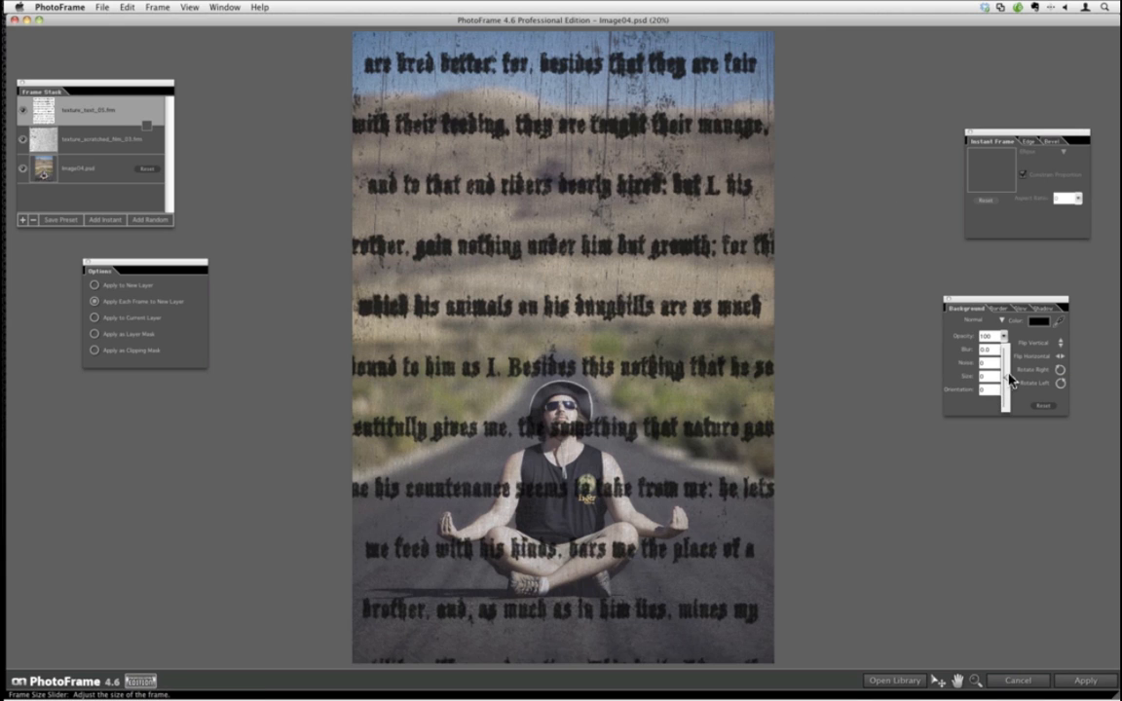
pyautogui.moveTo(1009, 379)
pyautogui.mouseDown()
pyautogui.moveTo(1009, 389)
pyautogui.moveTo(1013, 373)
pyautogui.mouseUp()
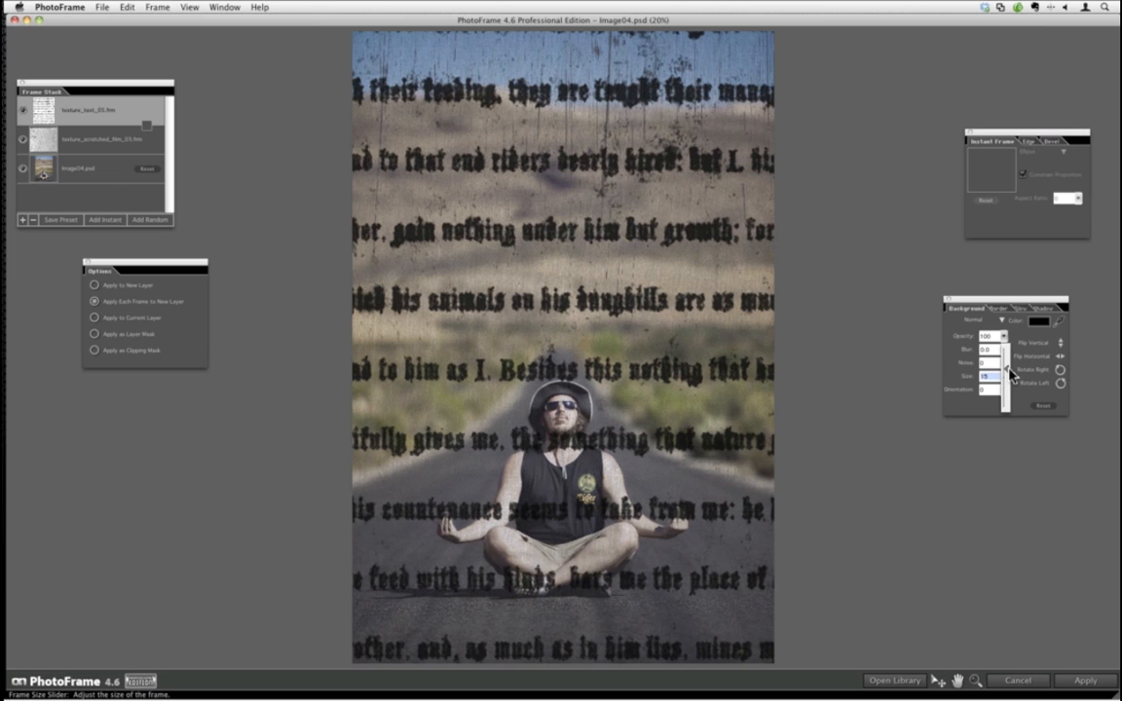
pyautogui.click(1059, 321)
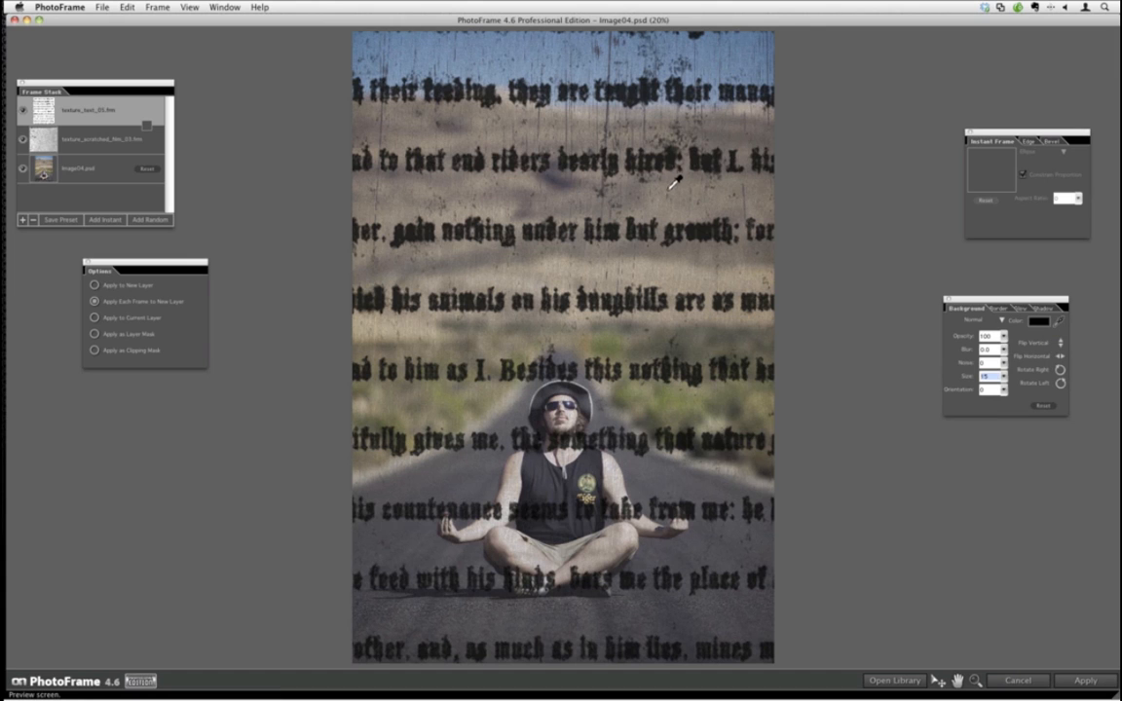
pyautogui.click(662, 193)
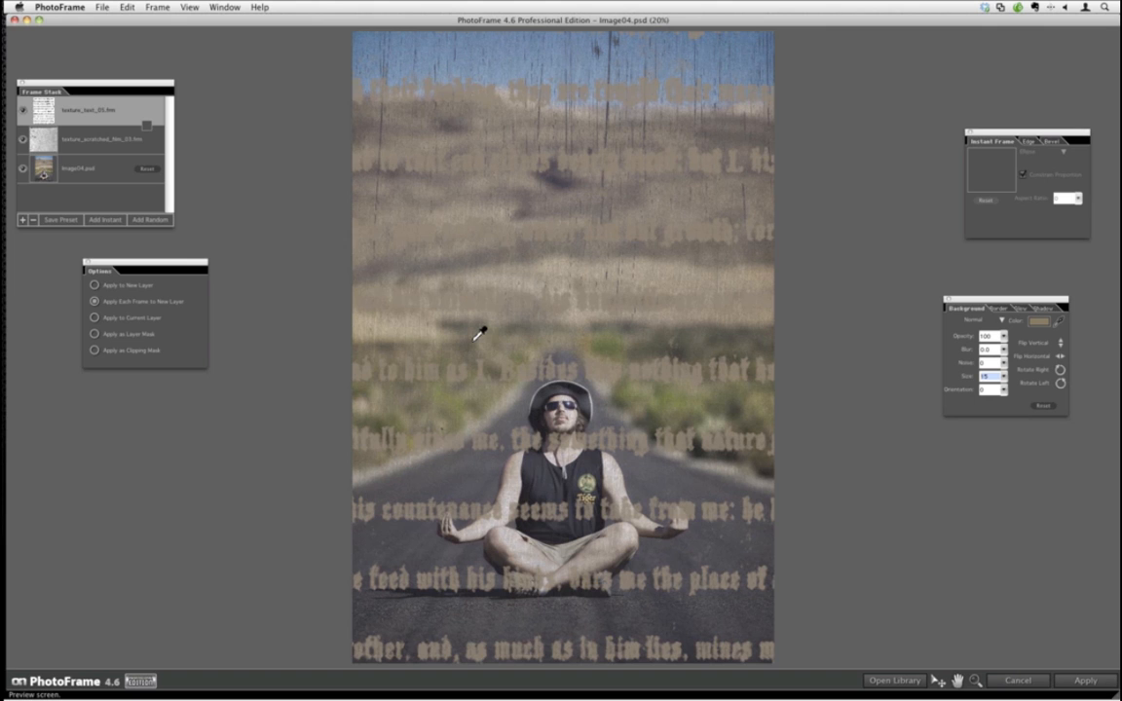
pyautogui.click(510, 211)
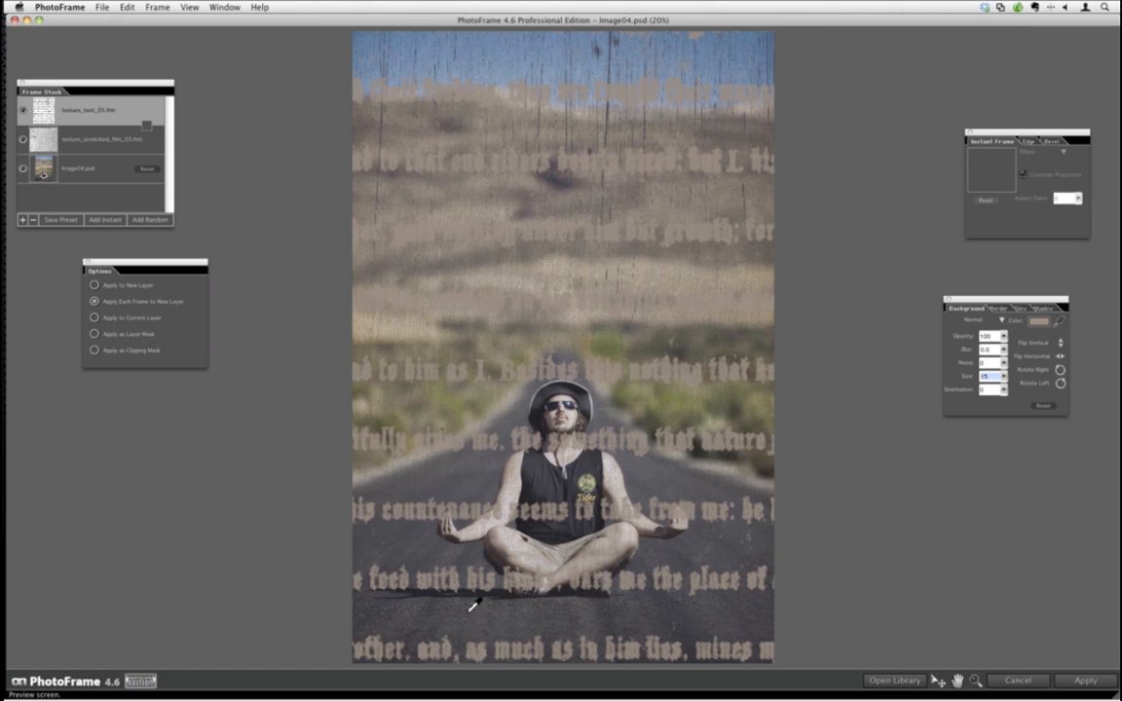
pyautogui.click(467, 618)
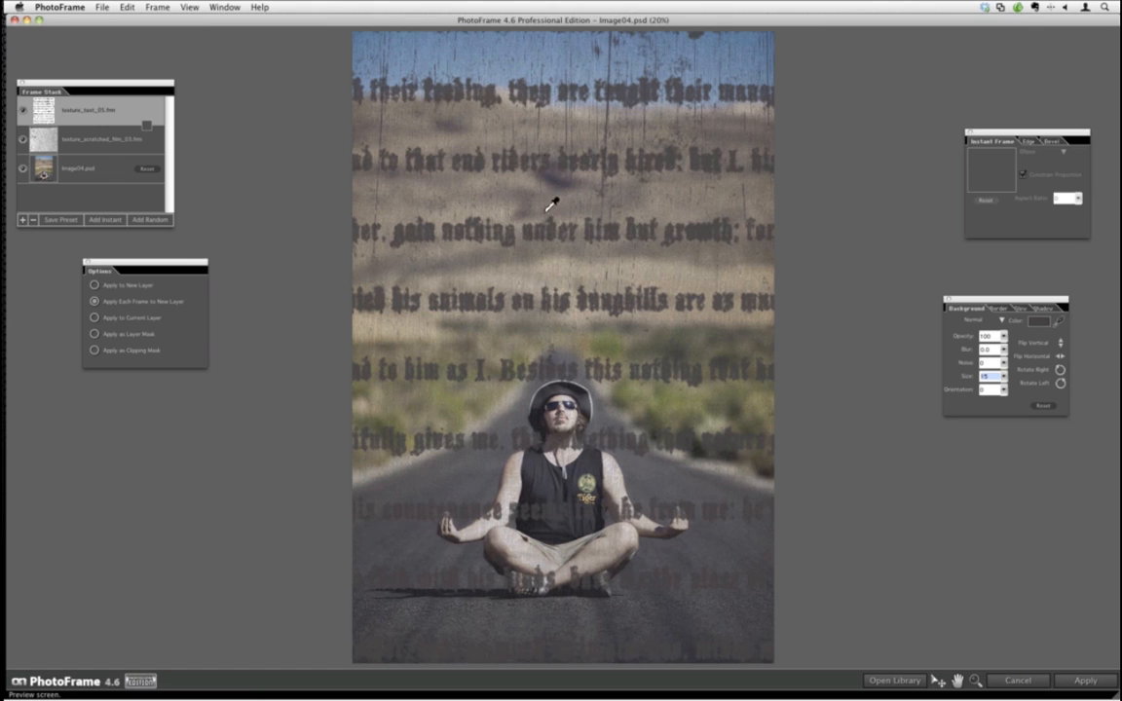
pyautogui.click(479, 202)
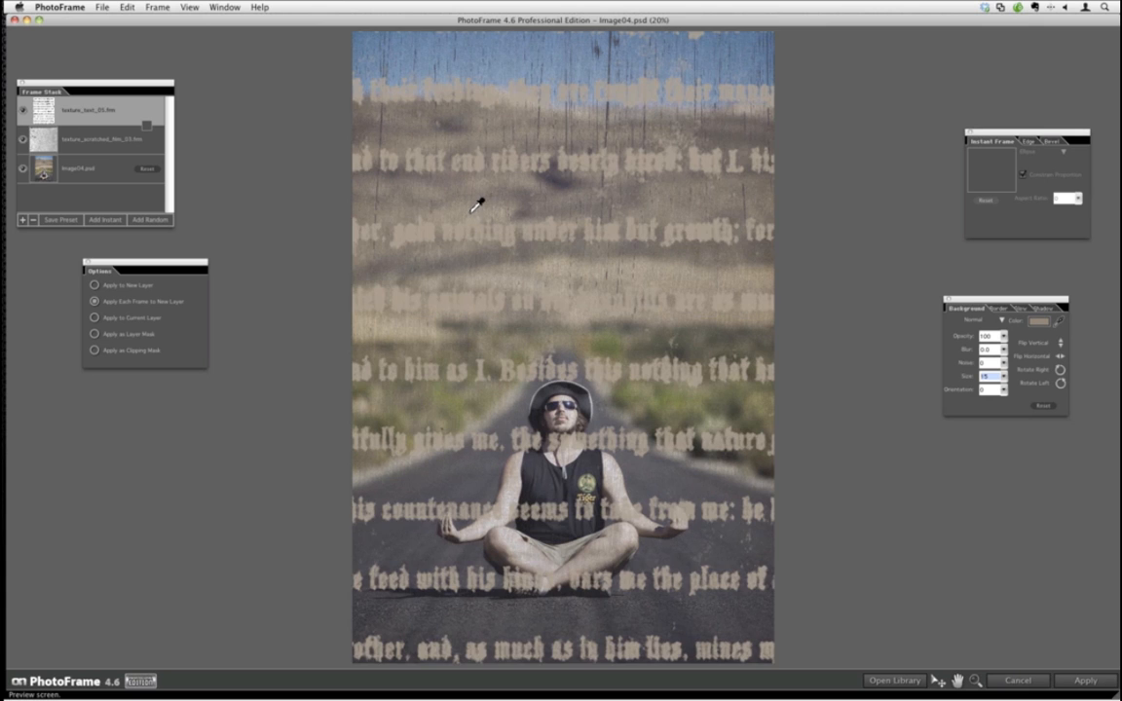
pyautogui.click(474, 210)
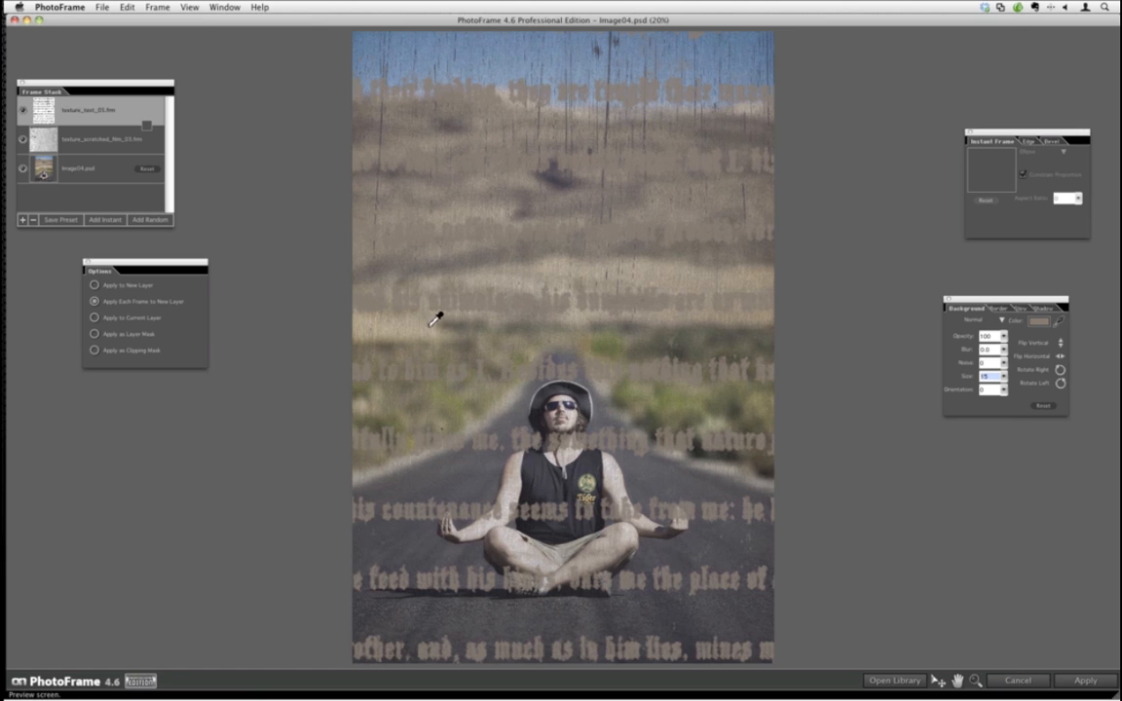
# Leave PhotoFrame without applying the frames, then show the Texture1 group in Photoshop and check which layer it contains.
pyautogui.click(1011, 681)
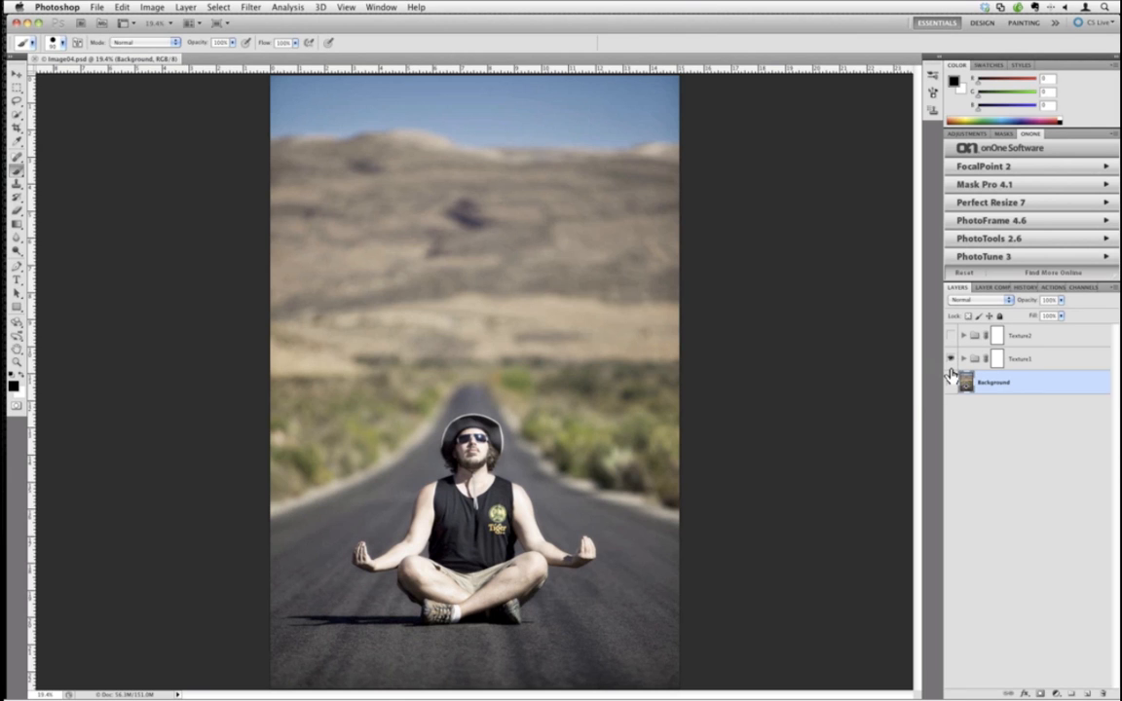
pyautogui.click(951, 358)
pyautogui.click(963, 358)
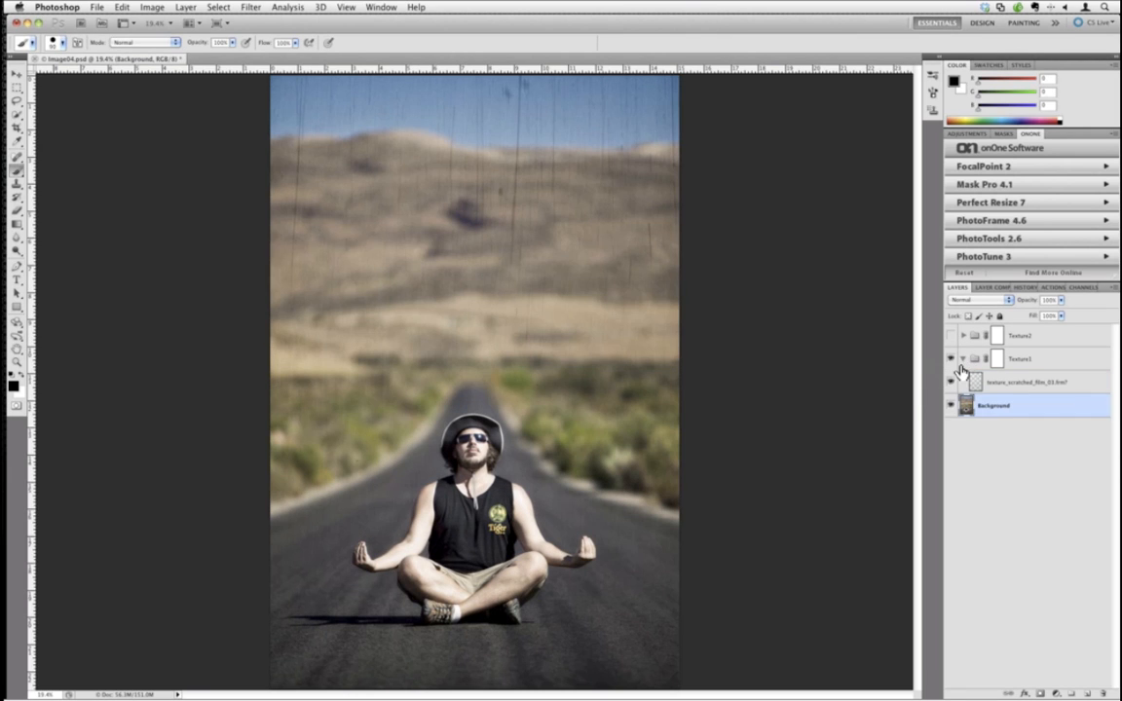
pyautogui.click(962, 360)
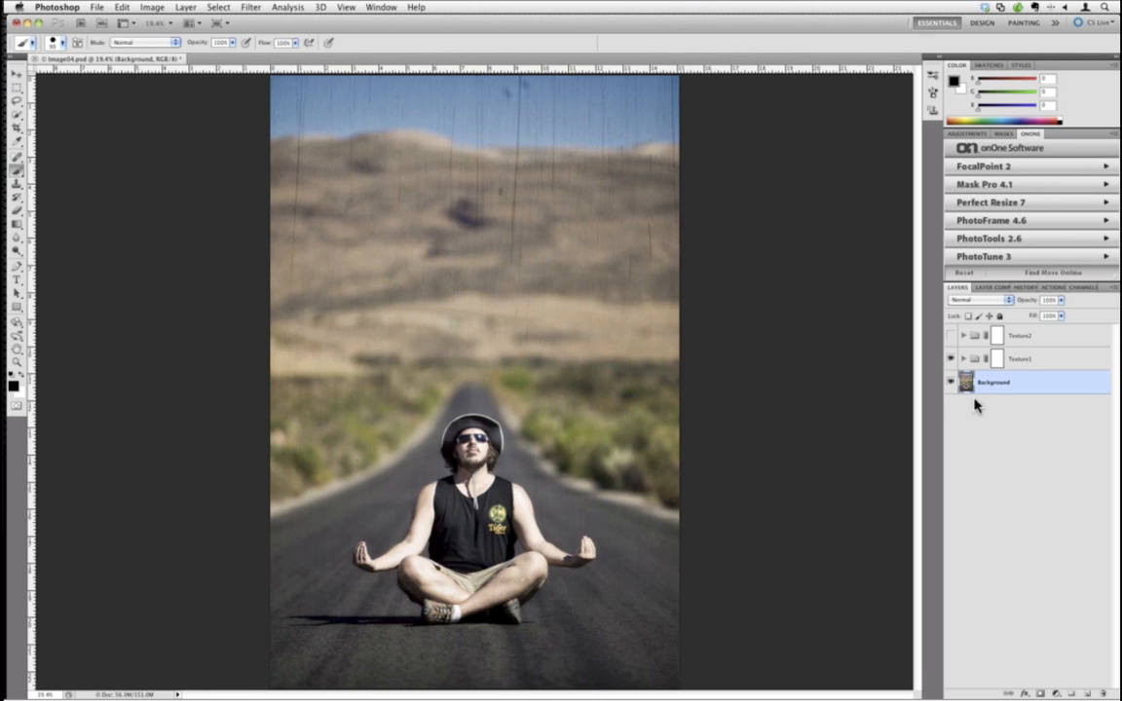
# Paint black over the seated man on the Texture1 group's layer mask to hide the scratches on him.
pyautogui.click(997, 359)
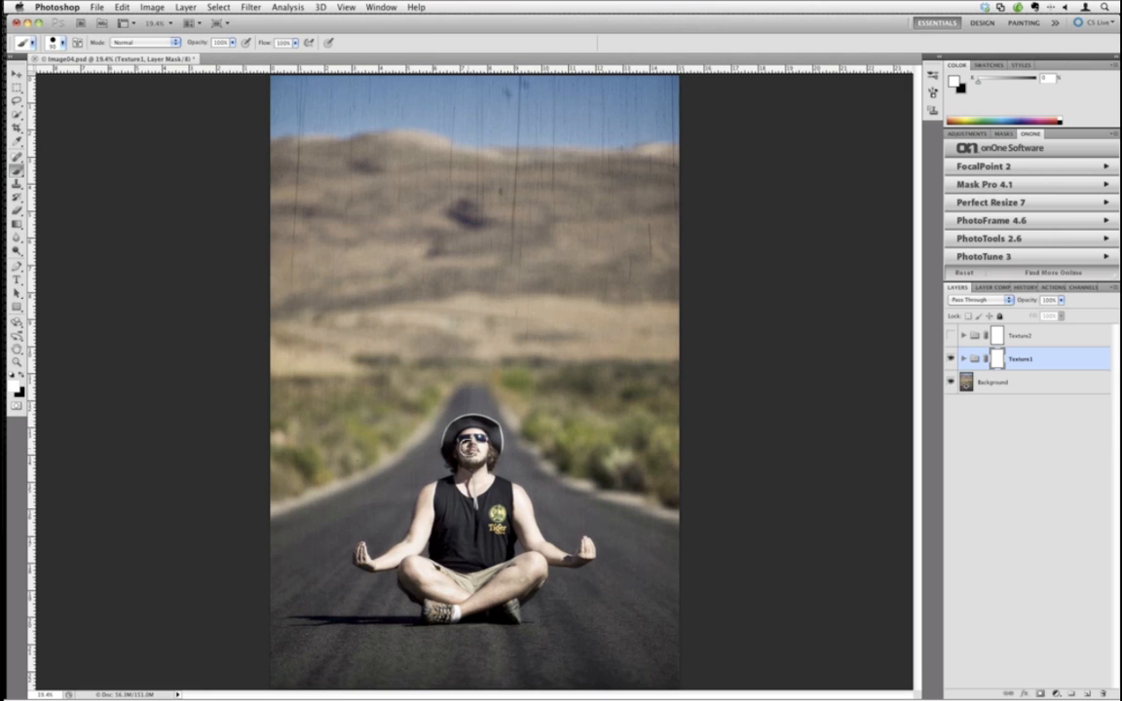
pyautogui.click(21, 377)
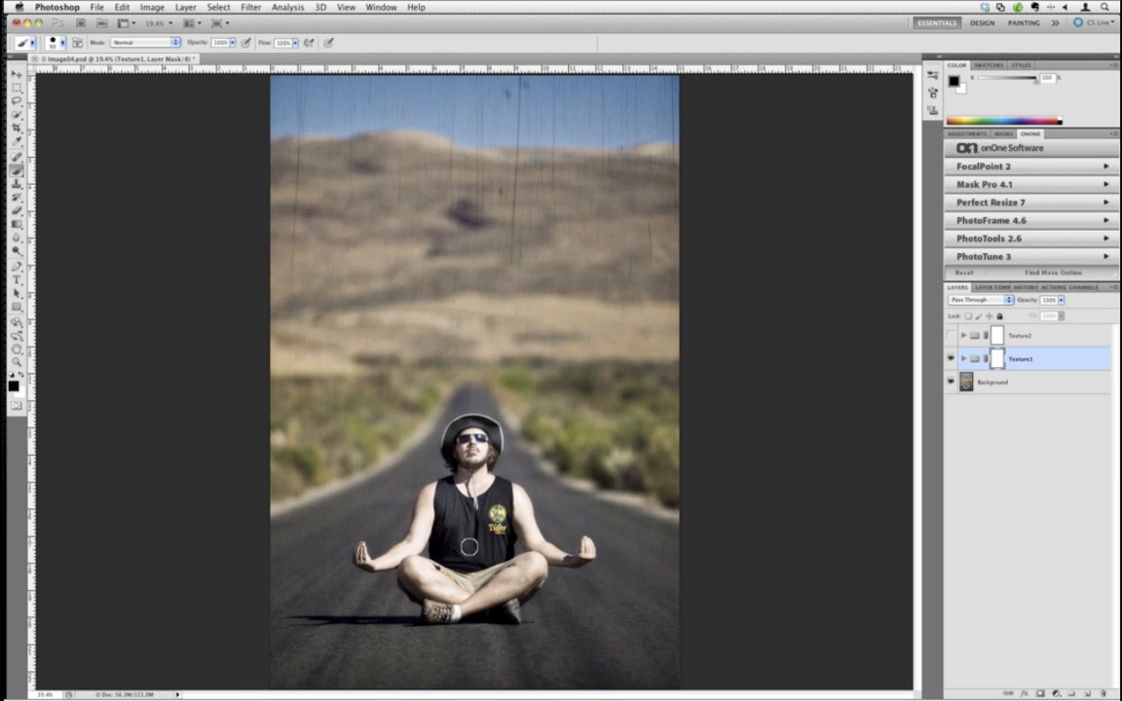
pyautogui.moveTo(470, 547)
pyautogui.mouseDown()
pyautogui.moveTo(510, 498)
pyautogui.moveTo(518, 511)
pyautogui.mouseUp()
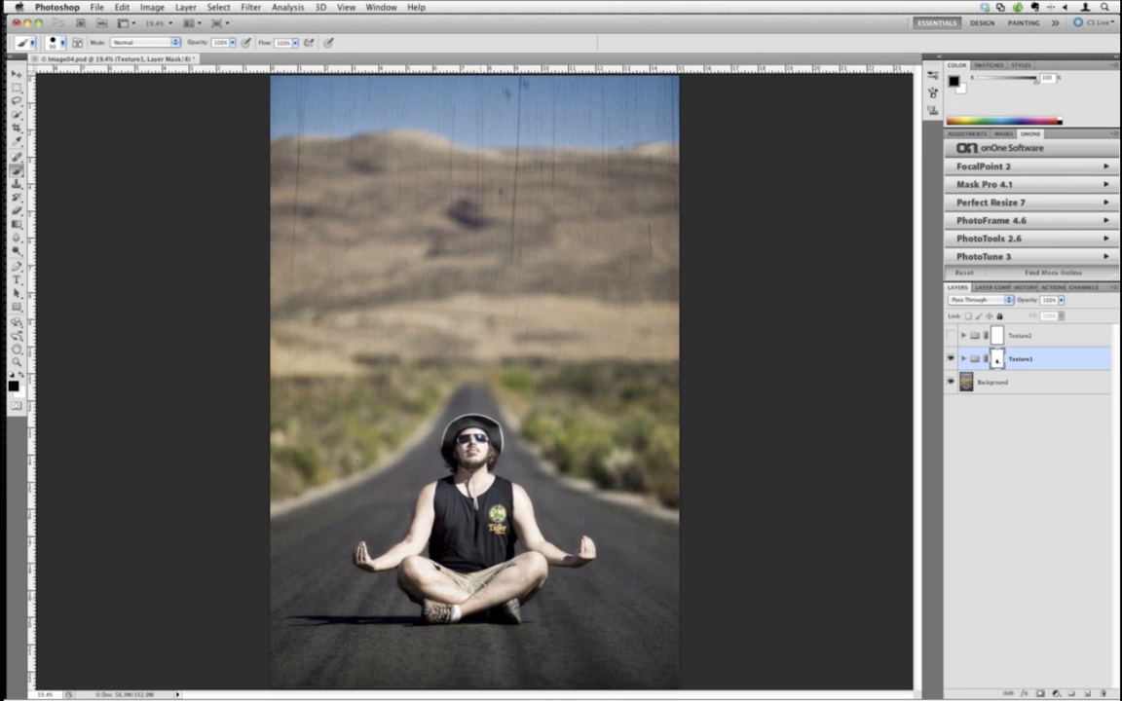
# Add a Levels adjustment above the scratched film layer inside Texture1, with black input level 11 and midtones 0.96.
pyautogui.click(962, 360)
pyautogui.click(1010, 390)
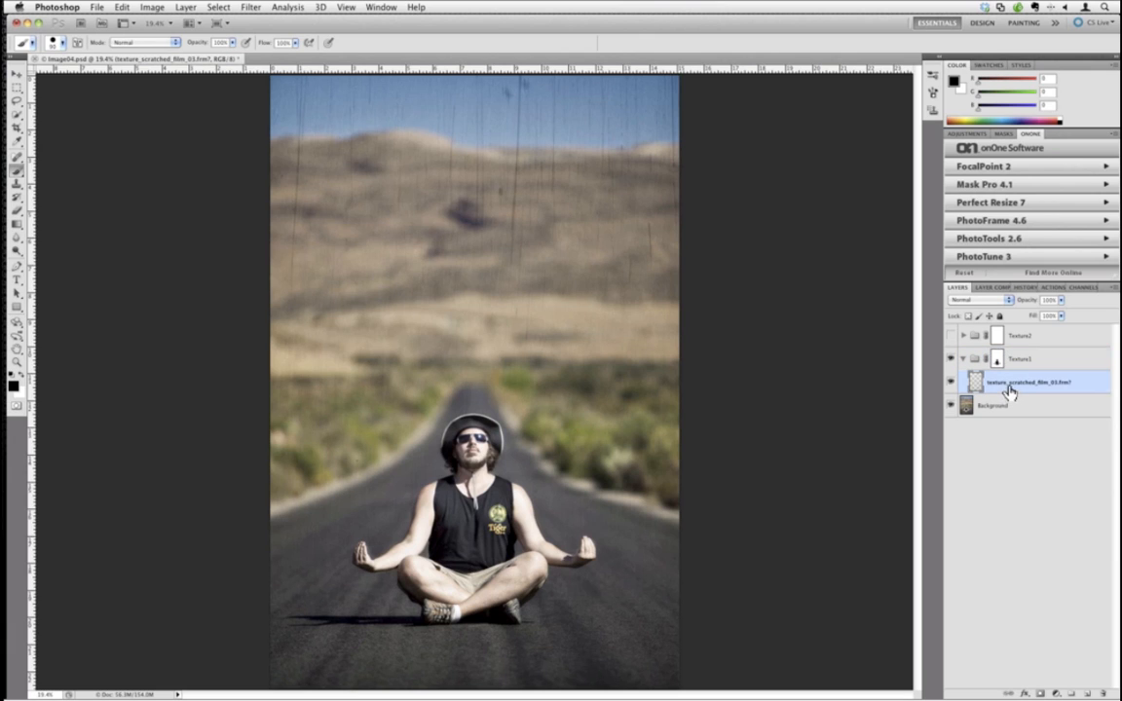
pyautogui.click(967, 137)
pyautogui.click(996, 188)
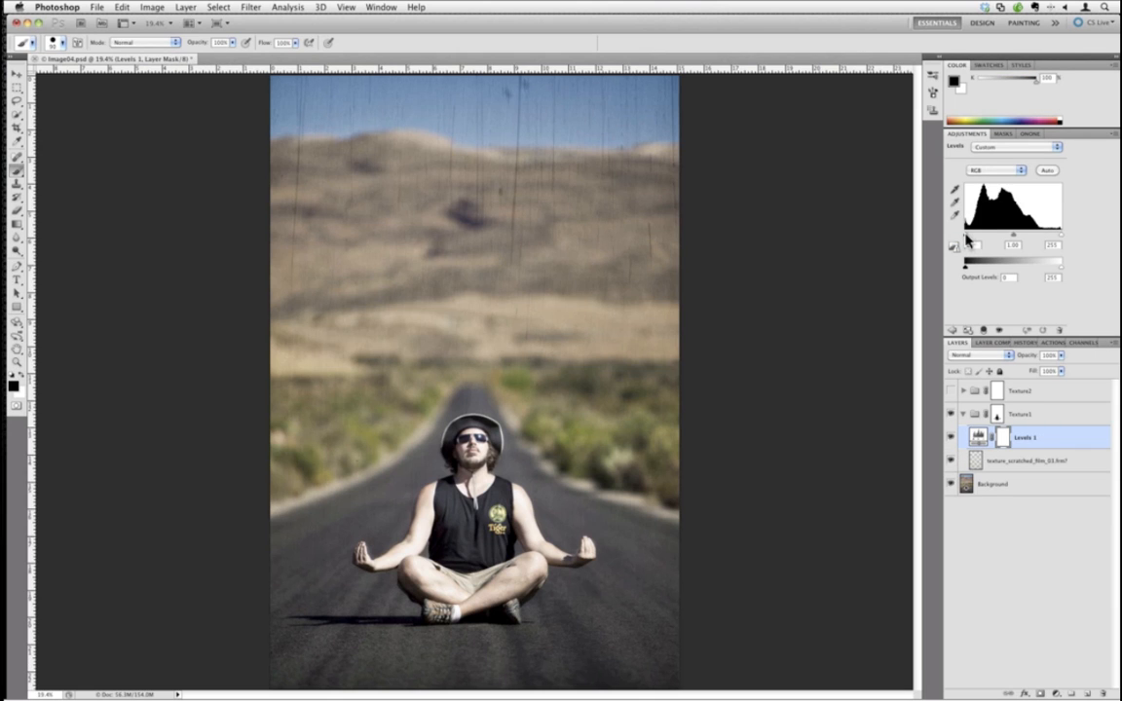
pyautogui.moveTo(967, 237); pyautogui.dragTo(971, 237)
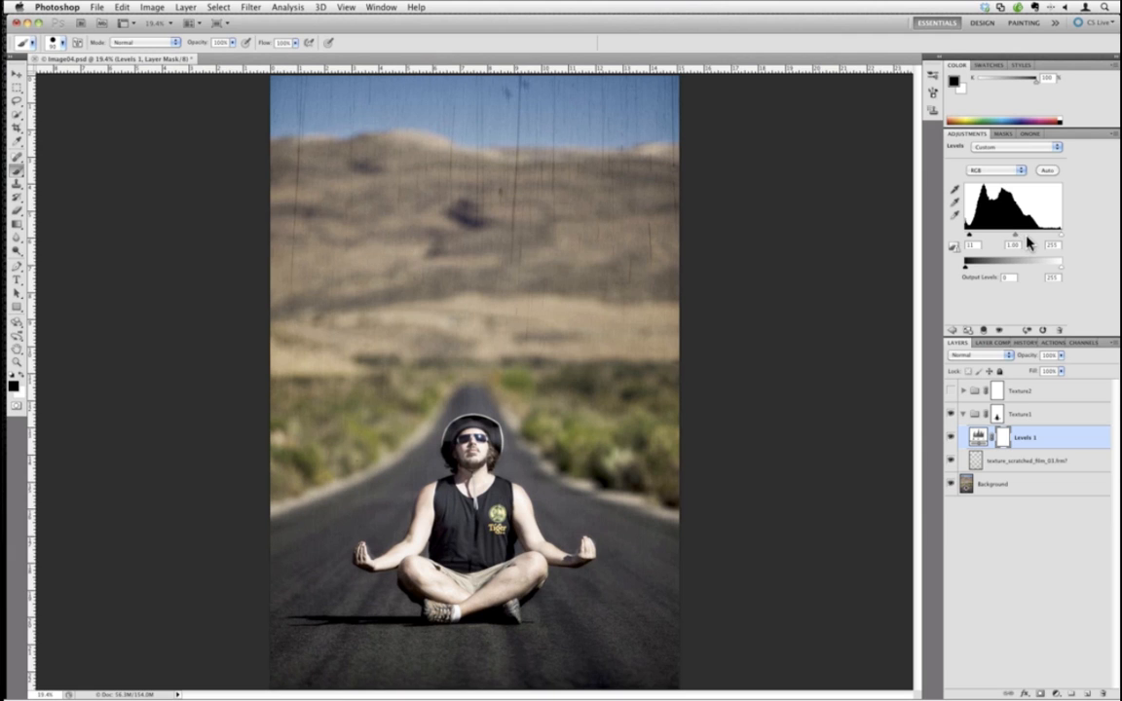
pyautogui.moveTo(1015, 235); pyautogui.dragTo(1016, 238)
# Show and expand the Texture2 group, then paint black over the seated man on its layer mask to hide the lettering on him.
pyautogui.click(951, 390)
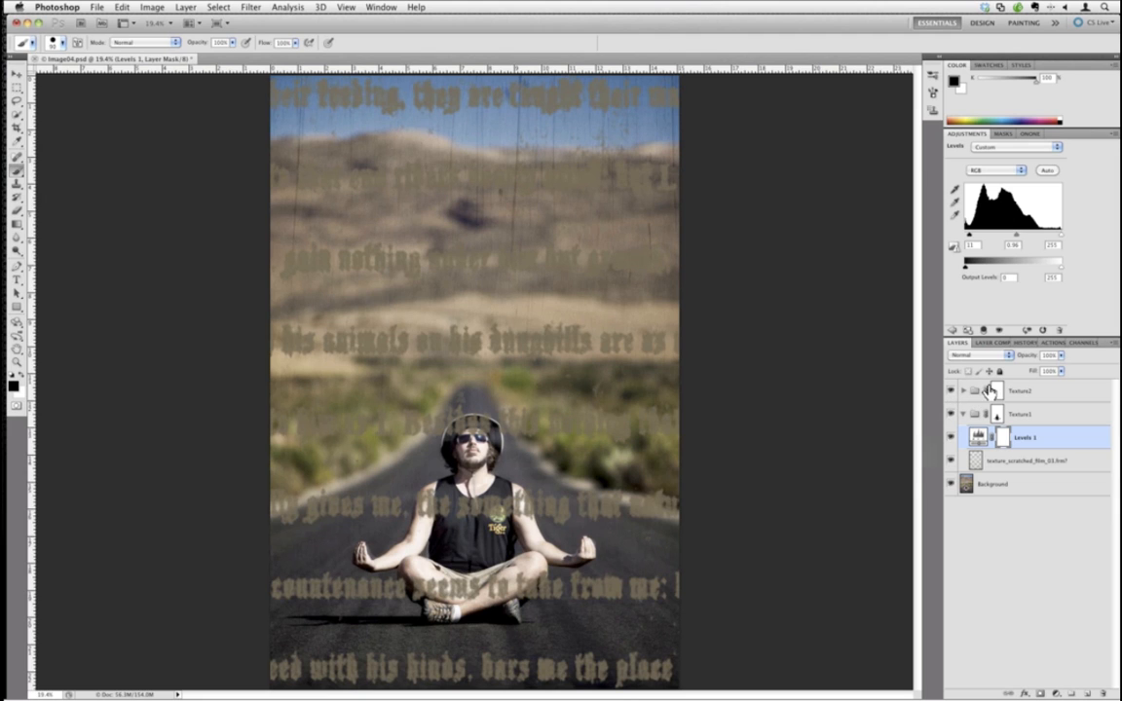
pyautogui.click(963, 390)
pyautogui.click(997, 390)
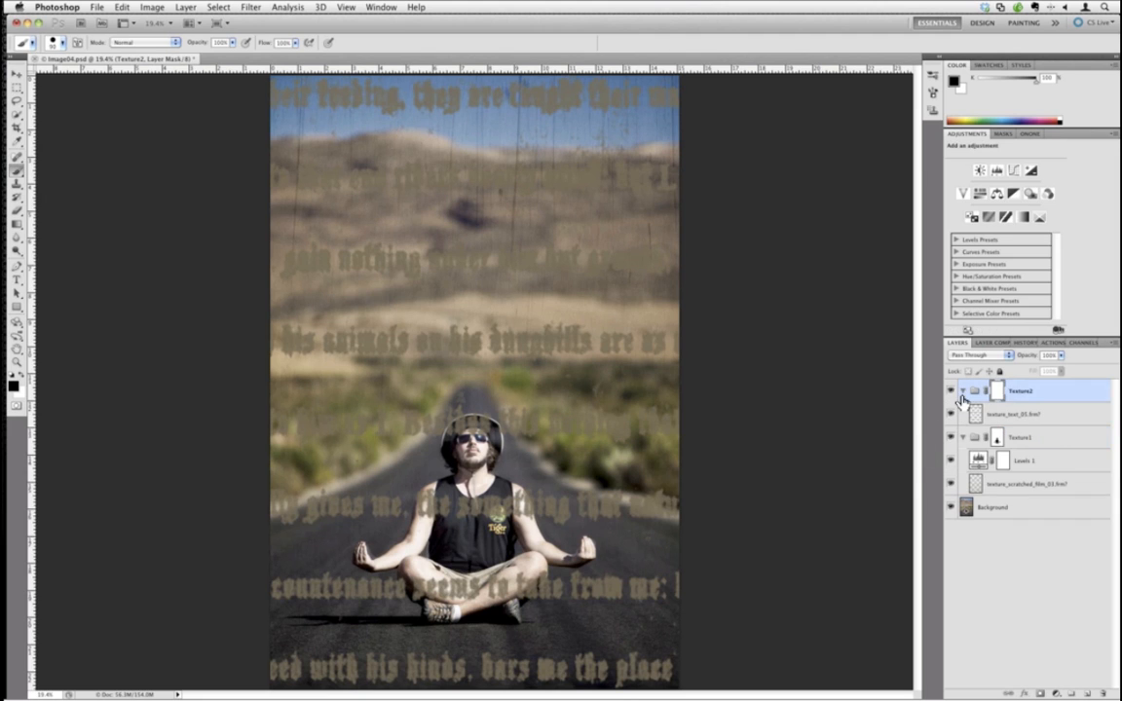
pyautogui.moveTo(475, 449)
pyautogui.mouseDown()
pyautogui.moveTo(466, 432)
pyautogui.moveTo(485, 430)
pyautogui.moveTo(458, 426)
pyautogui.moveTo(462, 417)
pyautogui.mouseUp()
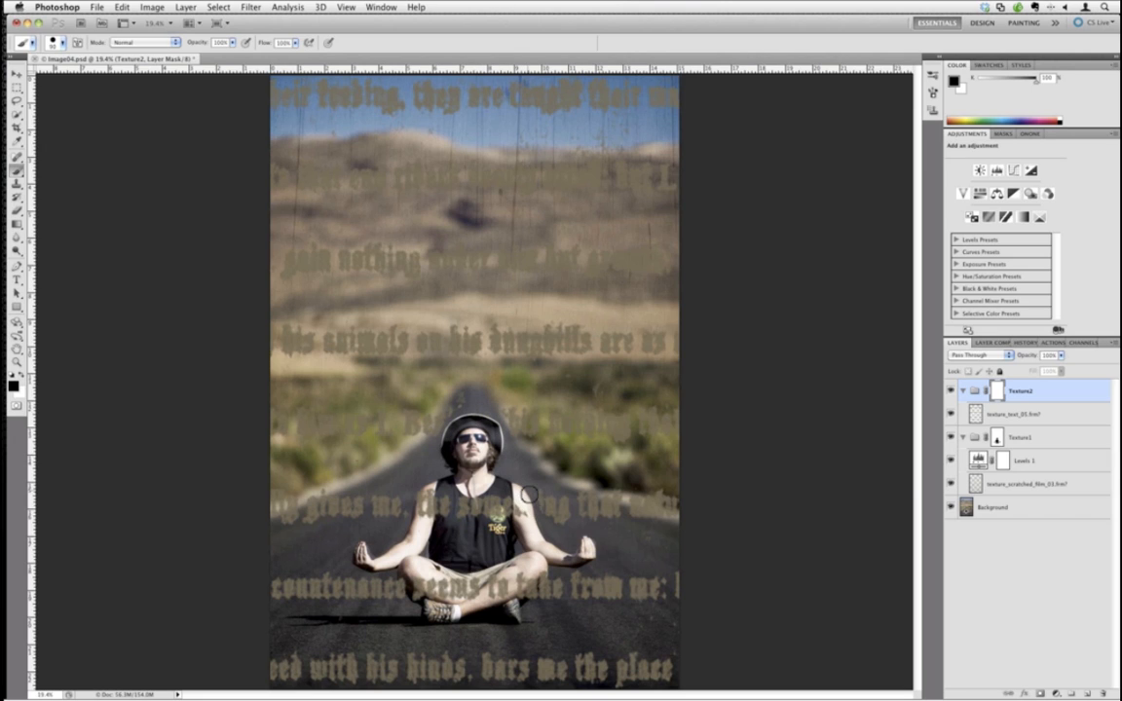
pyautogui.moveTo(475, 448); pyautogui.dragTo(548, 552)
pyautogui.moveTo(539, 576)
pyautogui.mouseDown()
pyautogui.moveTo(474, 604)
pyautogui.moveTo(465, 572)
pyautogui.moveTo(440, 590)
pyautogui.moveTo(468, 593)
pyautogui.moveTo(427, 572)
pyautogui.moveTo(463, 606)
pyautogui.moveTo(400, 602)
pyautogui.moveTo(351, 567)
pyautogui.moveTo(361, 545)
pyautogui.moveTo(400, 547)
pyautogui.moveTo(422, 478)
pyautogui.moveTo(403, 507)
pyautogui.moveTo(467, 401)
pyautogui.moveTo(457, 397)
pyautogui.moveTo(421, 532)
pyautogui.moveTo(429, 499)
pyautogui.moveTo(455, 509)
pyautogui.moveTo(466, 487)
pyautogui.moveTo(490, 486)
pyautogui.moveTo(527, 519)
pyautogui.mouseUp()
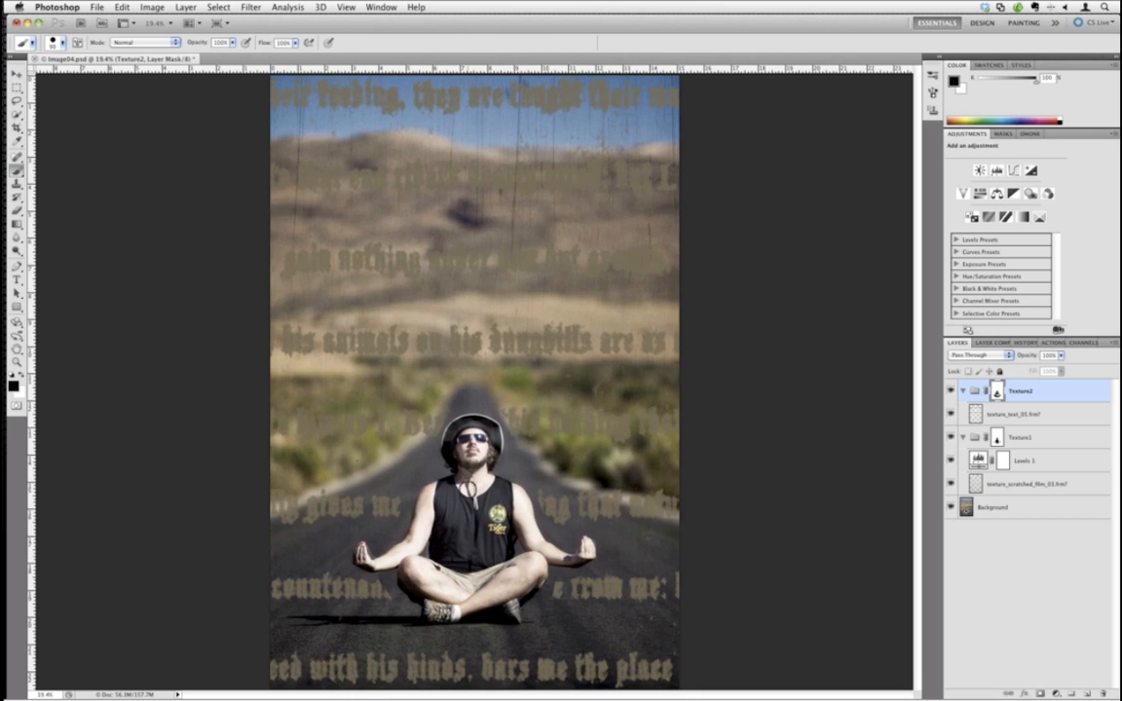
# Free-transform the text texture layer in Texture2 to 103.29% width and 102.18% height, shifting it so it overlaps the photo's edges.
pyautogui.click(1008, 419)
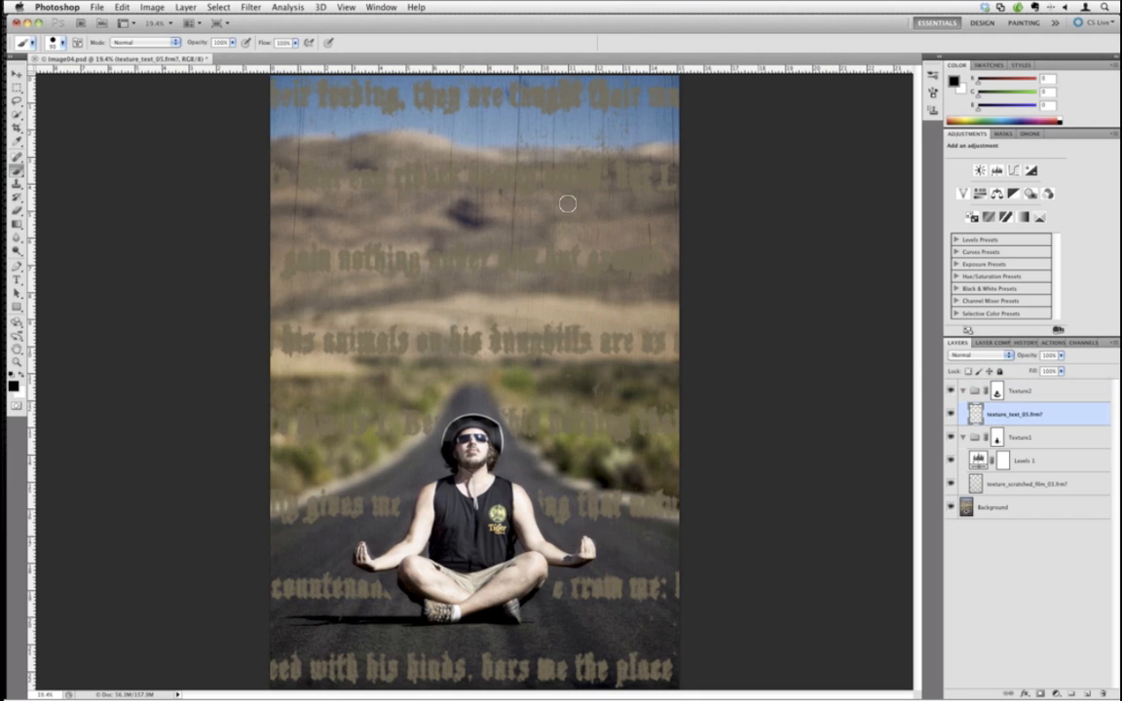
pyautogui.click(122, 6)
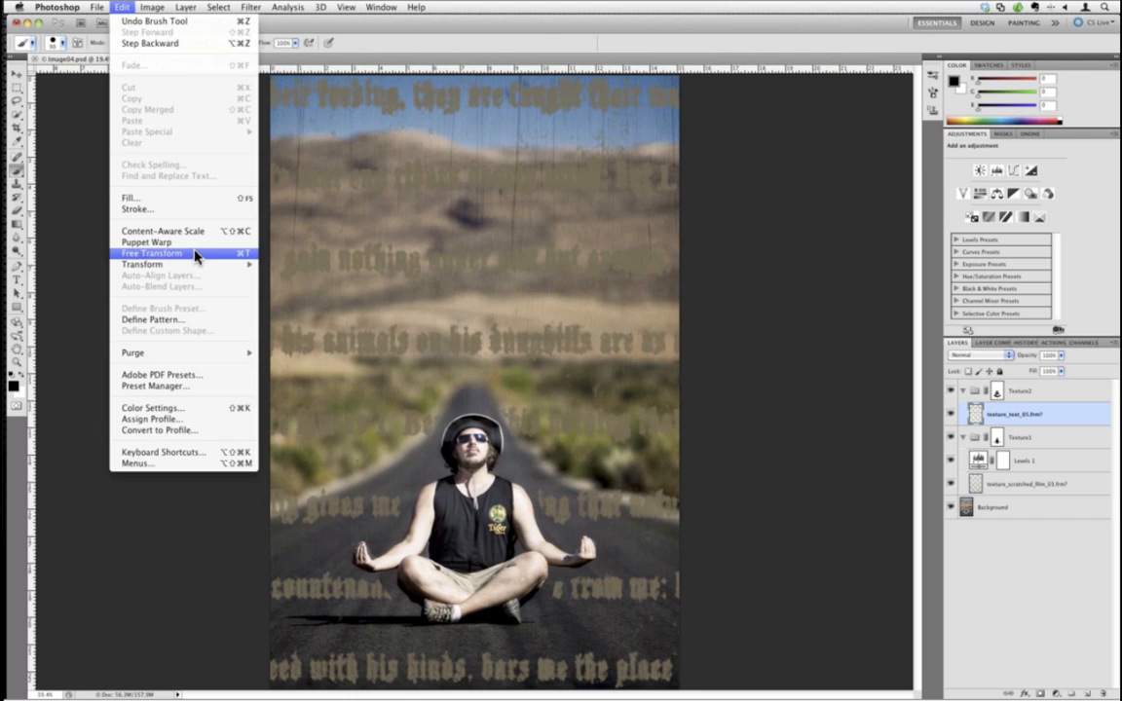
pyautogui.click(196, 256)
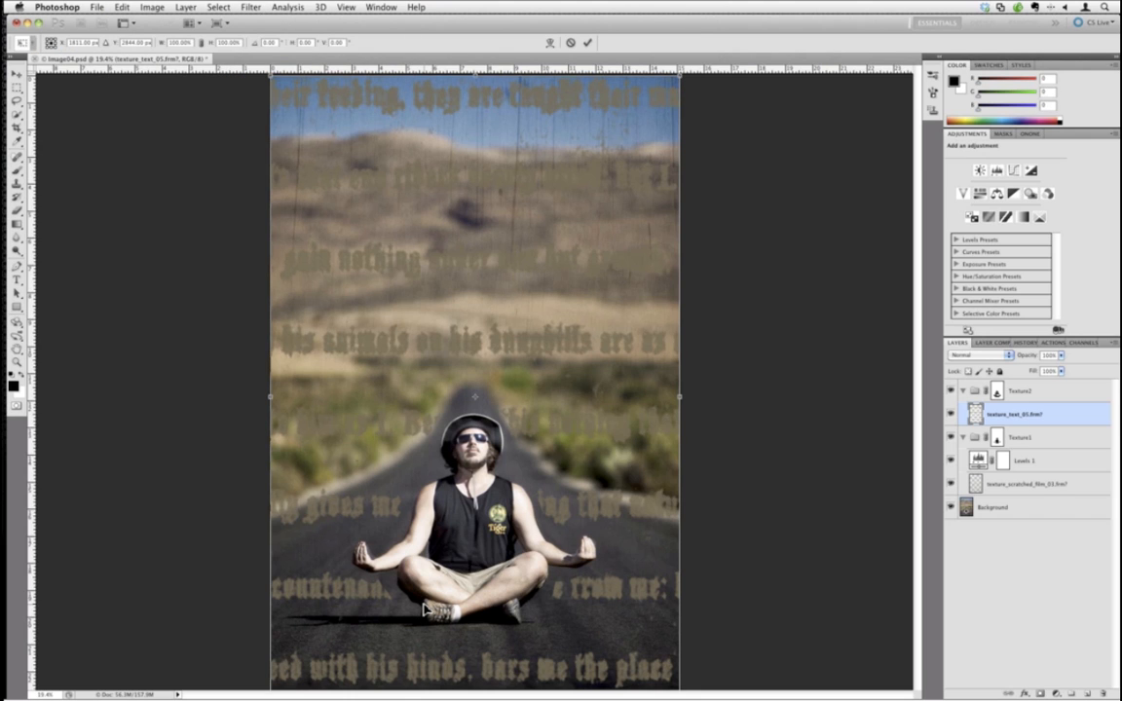
pyautogui.press('super+minus')
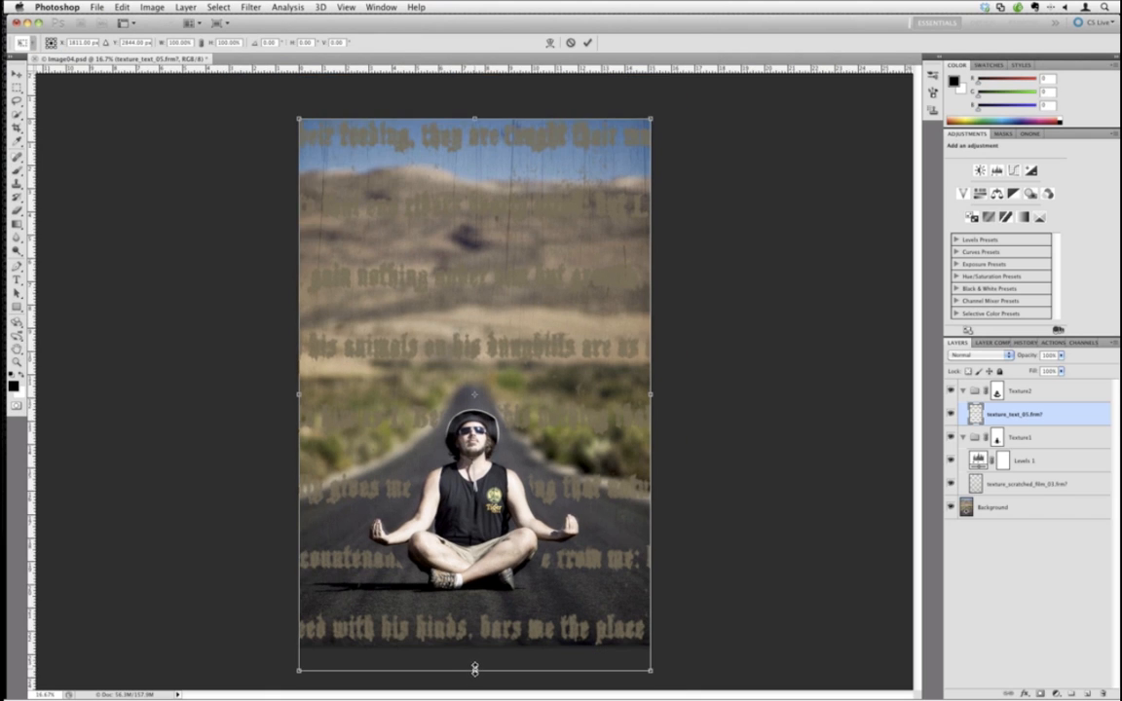
pyautogui.moveTo(474, 669); pyautogui.dragTo(474, 673)
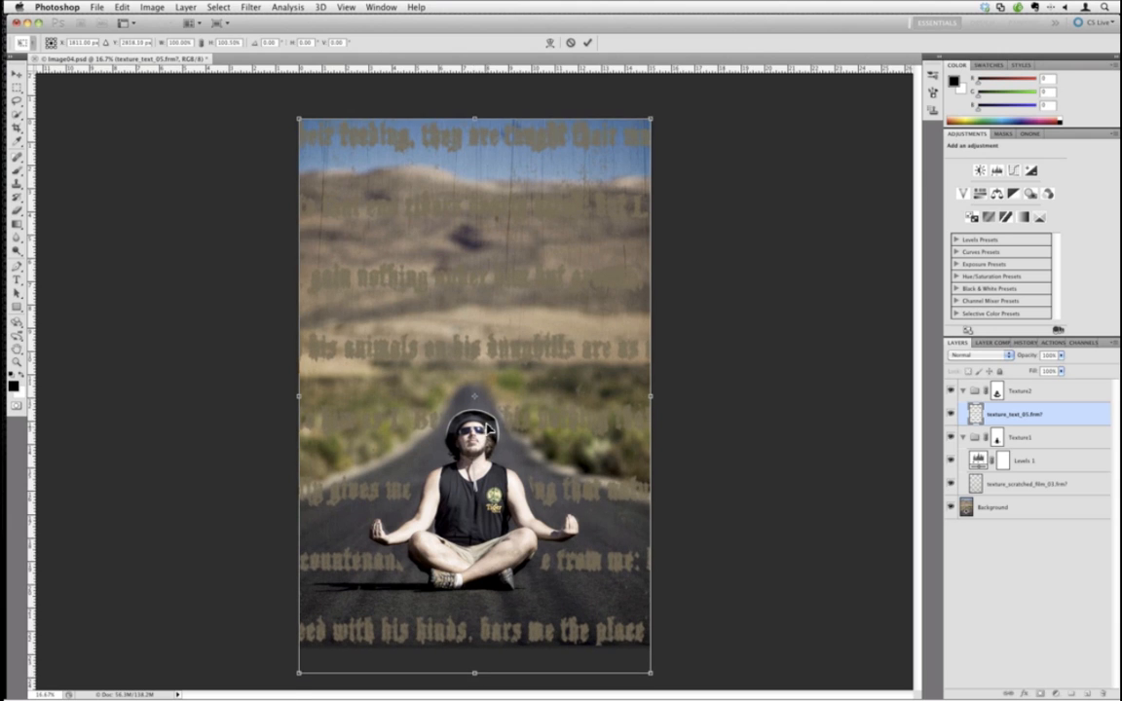
pyautogui.moveTo(489, 429); pyautogui.dragTo(489, 436)
pyautogui.moveTo(653, 118); pyautogui.dragTo(665, 111)
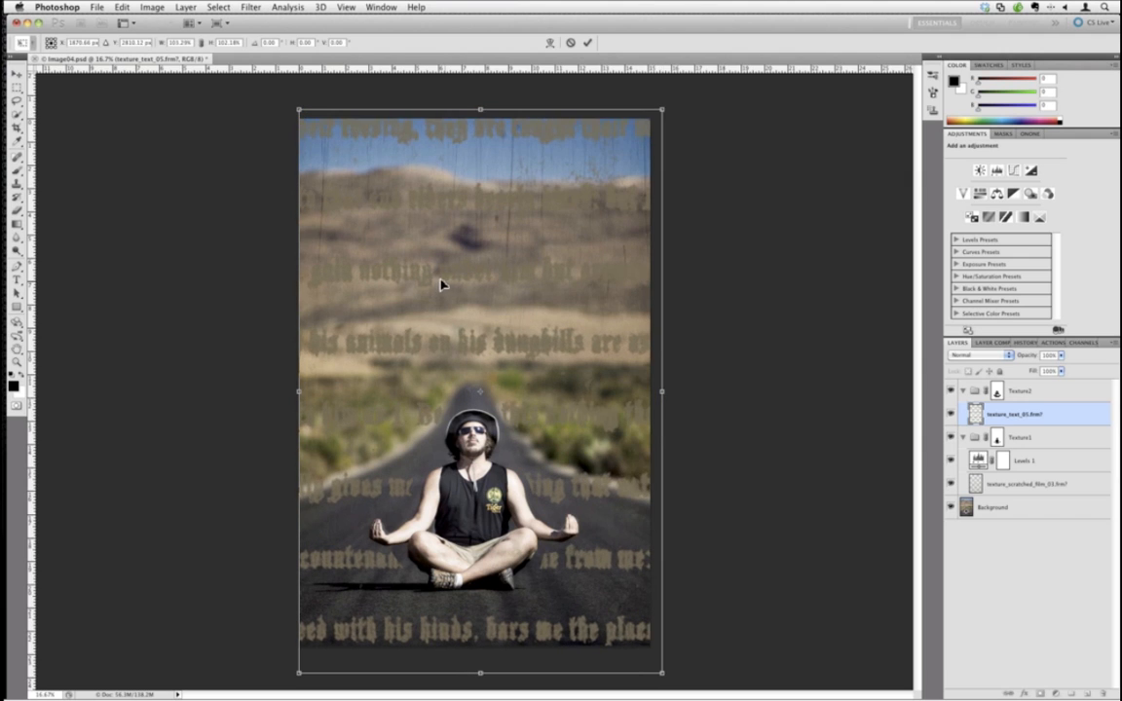
pyautogui.moveTo(441, 281); pyautogui.dragTo(443, 288)
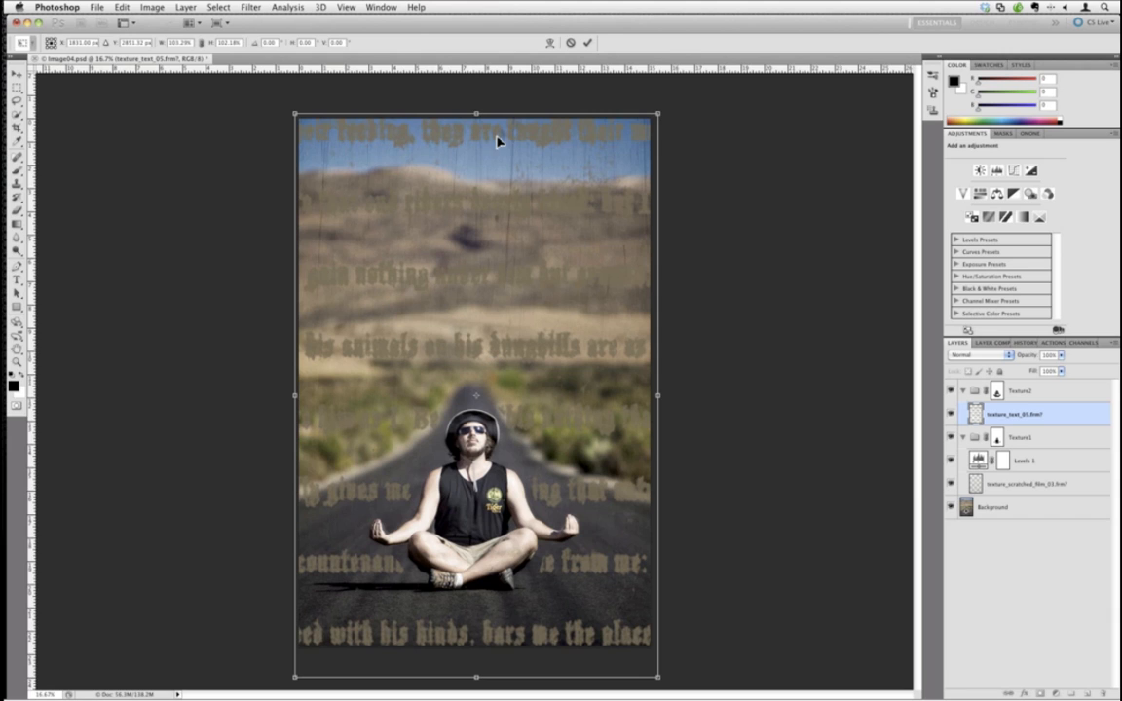
pyautogui.click(588, 44)
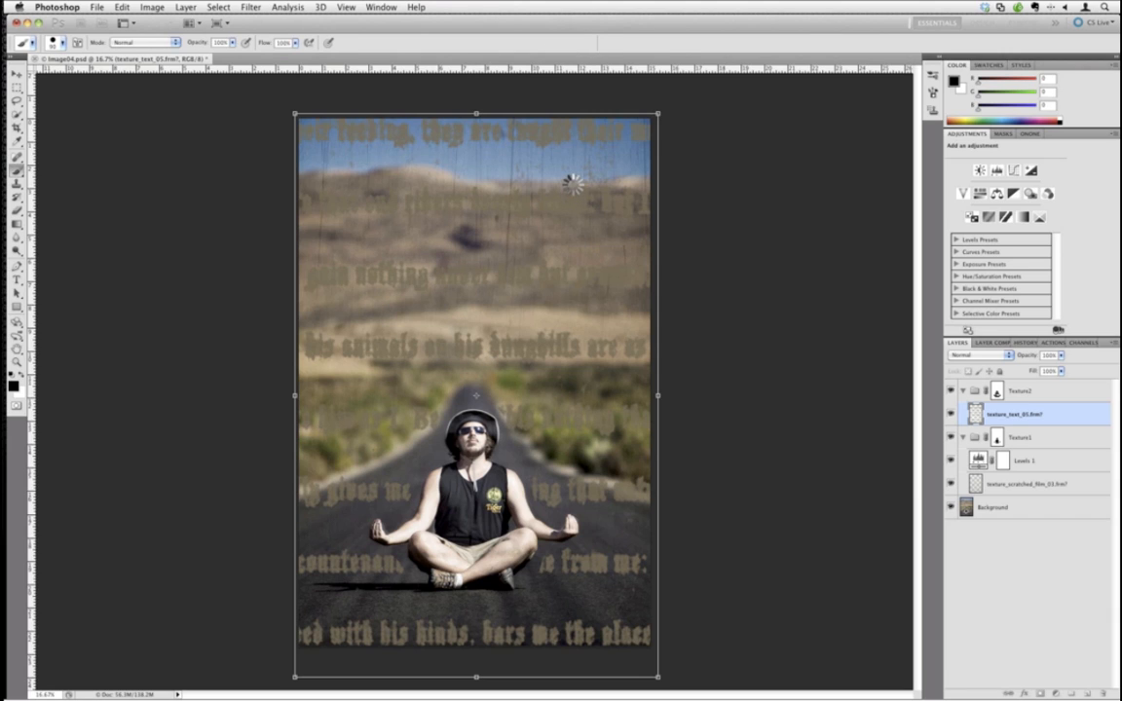
pyautogui.hotkey('ctrl', '0')
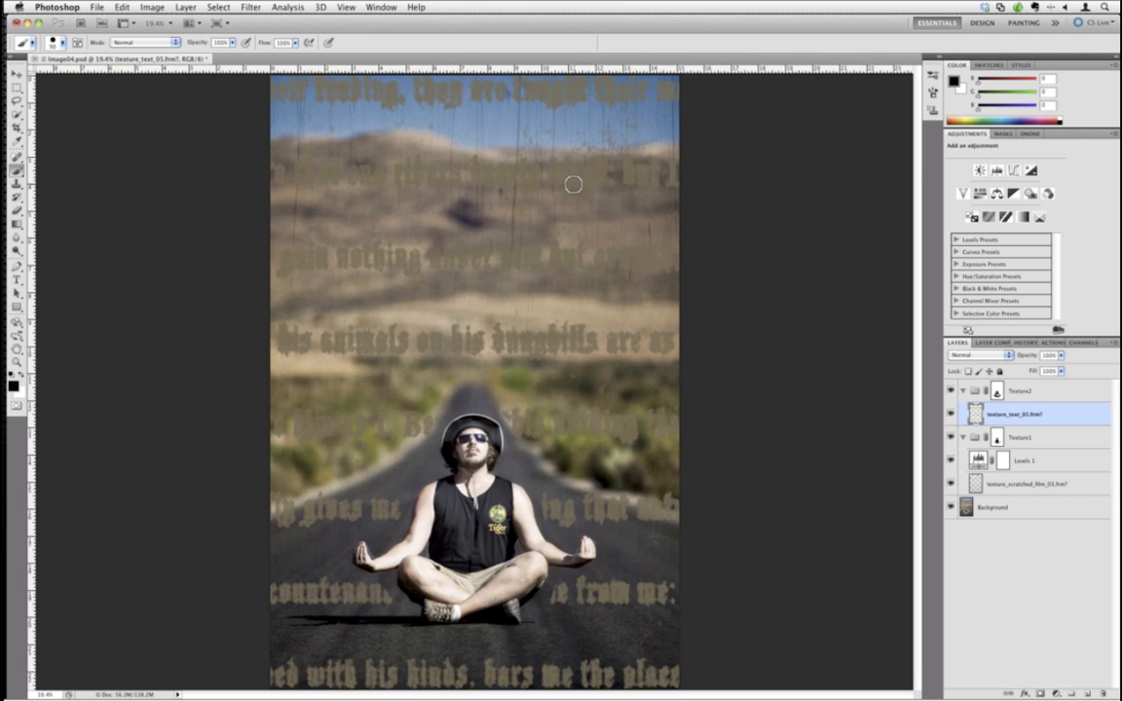
# Add a Levels adjustment above the text texture layer inside Texture2, with black input level 9 and midtones 1.07.
pyautogui.click(997, 173)
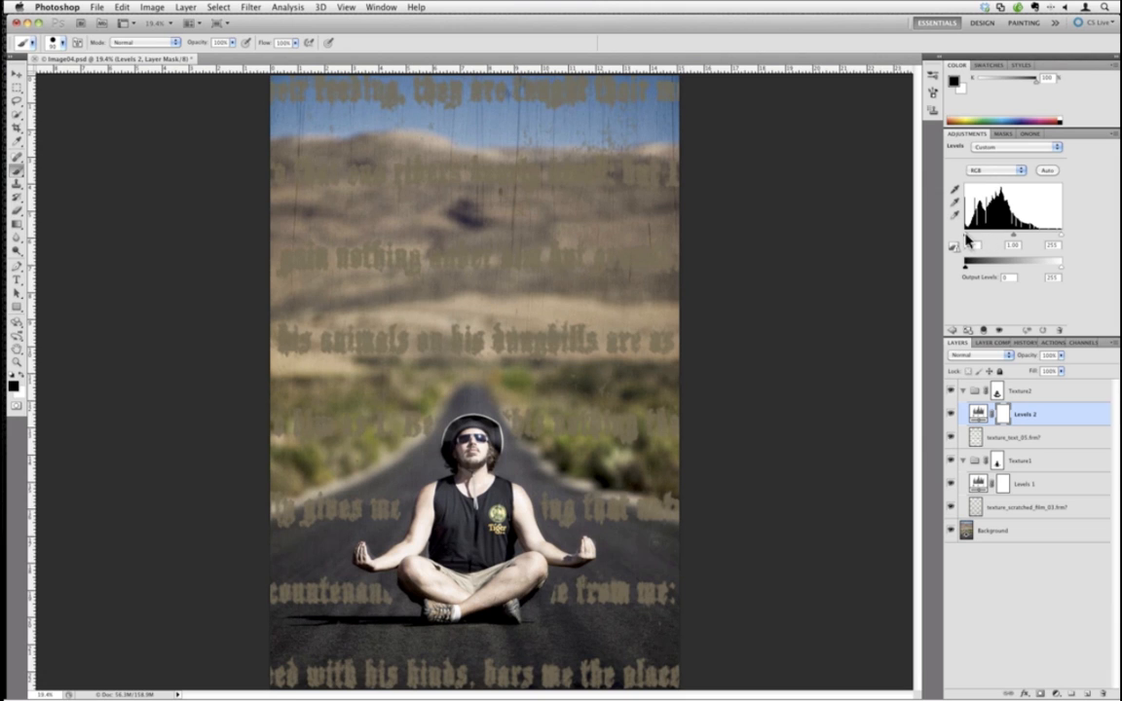
pyautogui.moveTo(967, 240); pyautogui.dragTo(1015, 236)
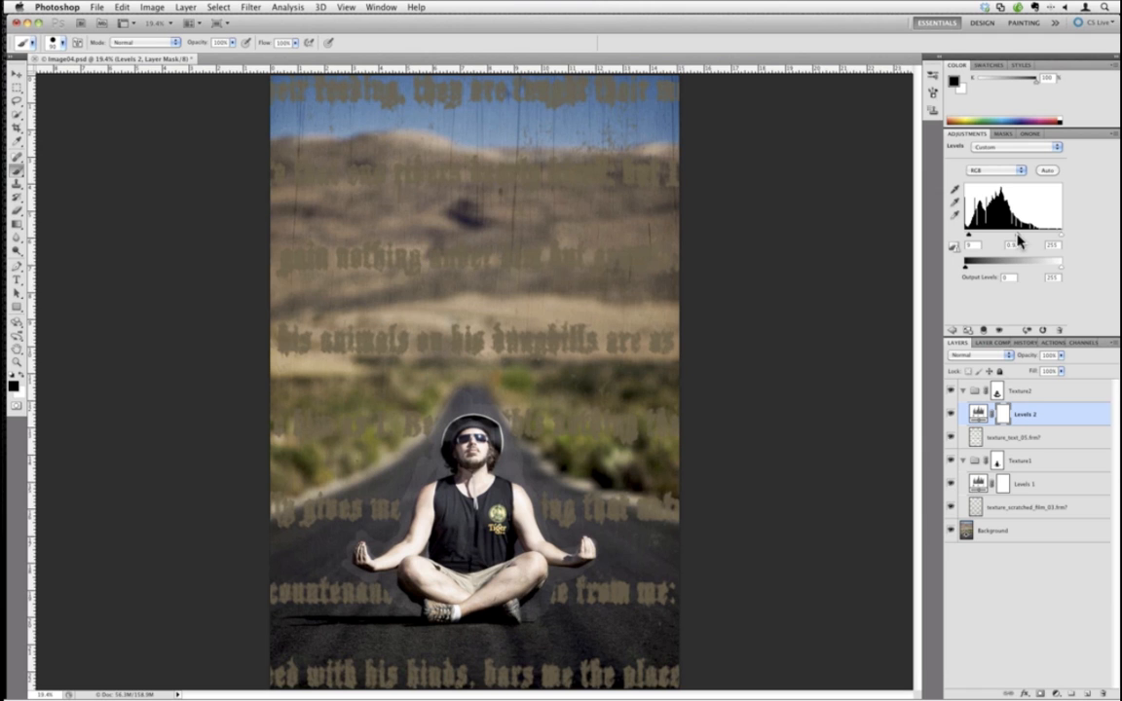
pyautogui.moveTo(1019, 241); pyautogui.dragTo(1013, 241)
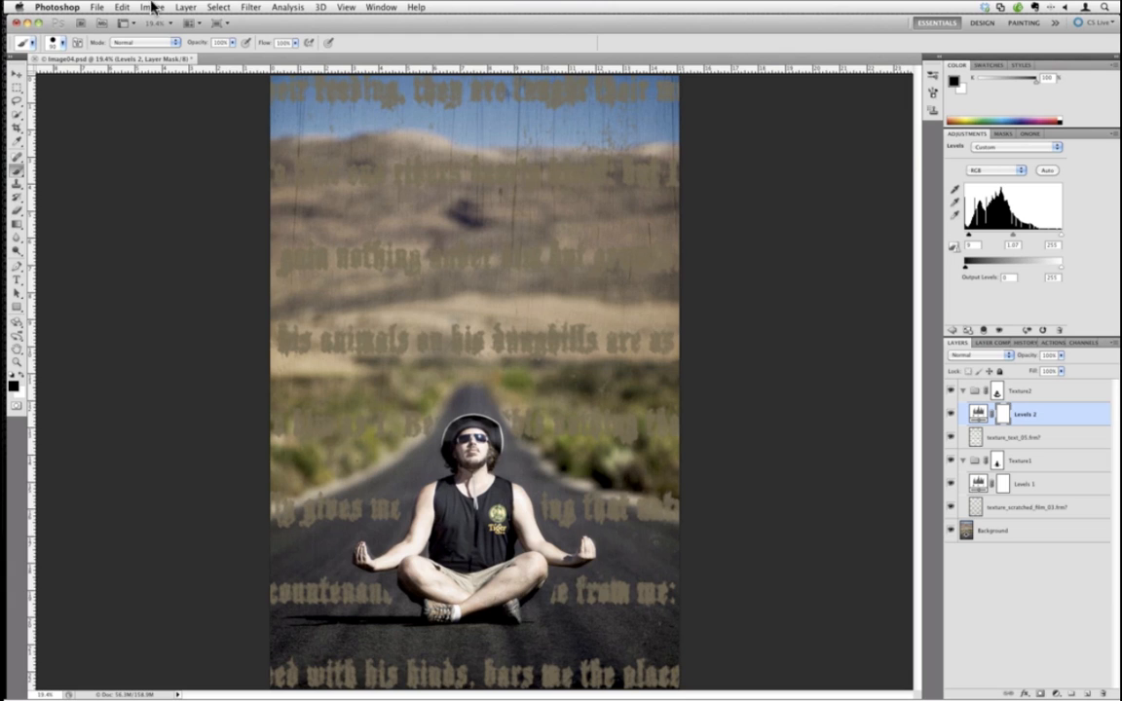
# Check the portrait's pixel dimensions and resolution with the Background layer selected, leaving the image size as it is.
pyautogui.click(1020, 531)
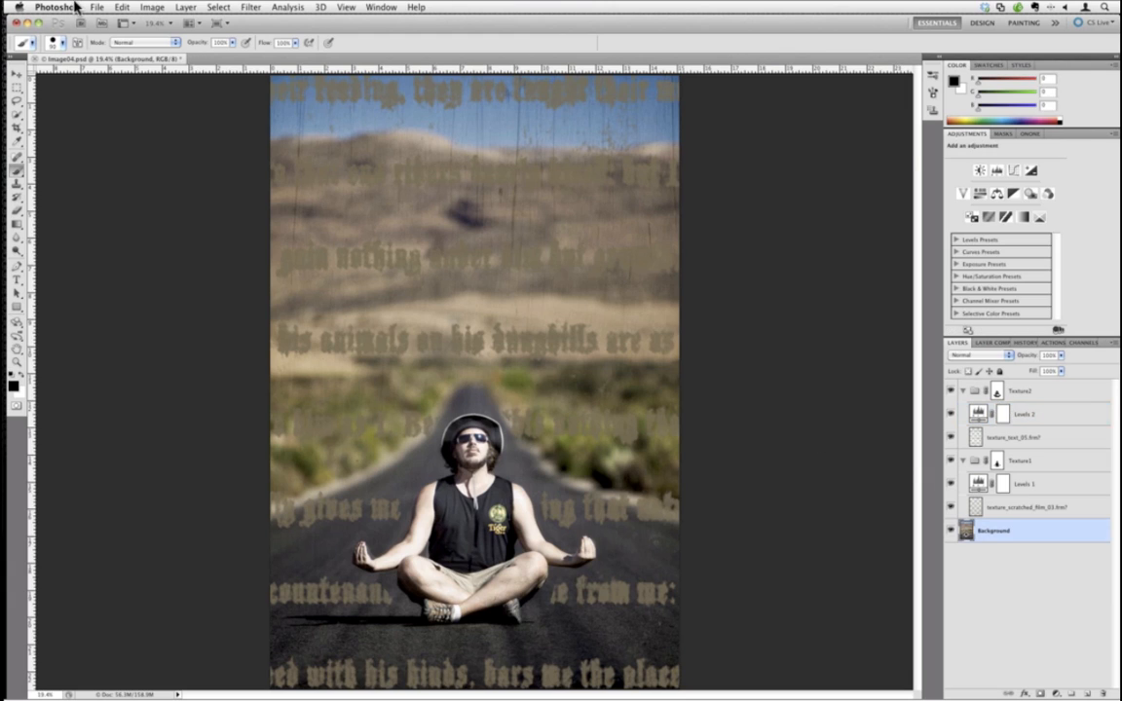
pyautogui.click(148, 7)
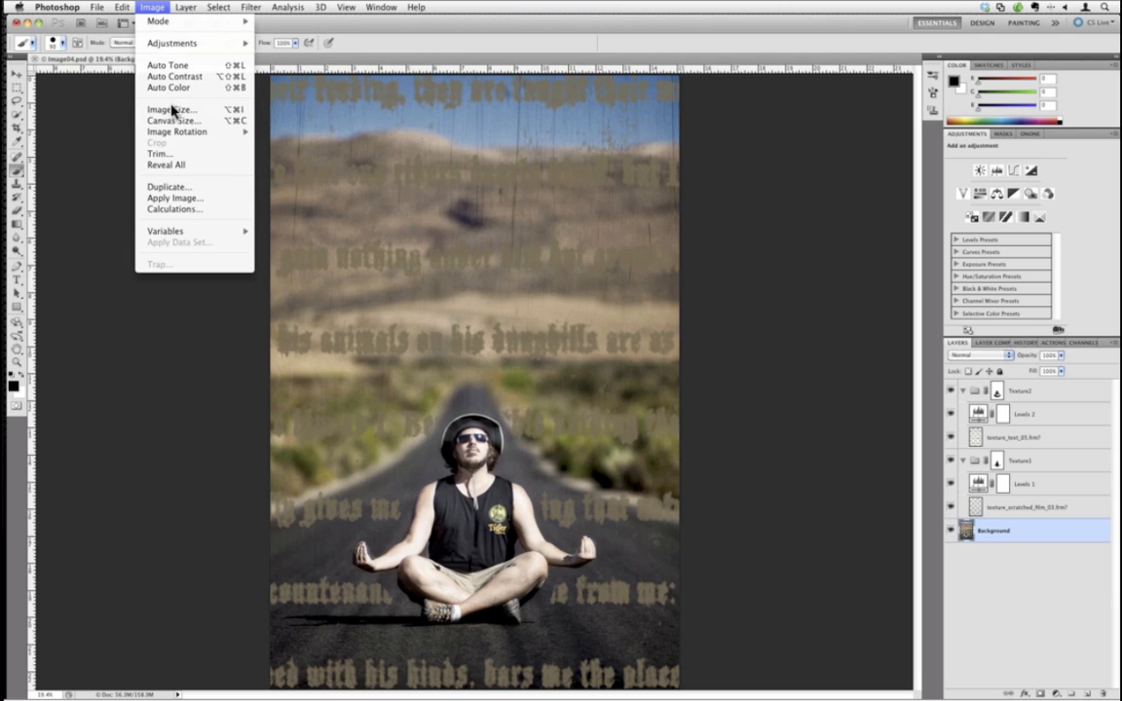
pyautogui.click(171, 109)
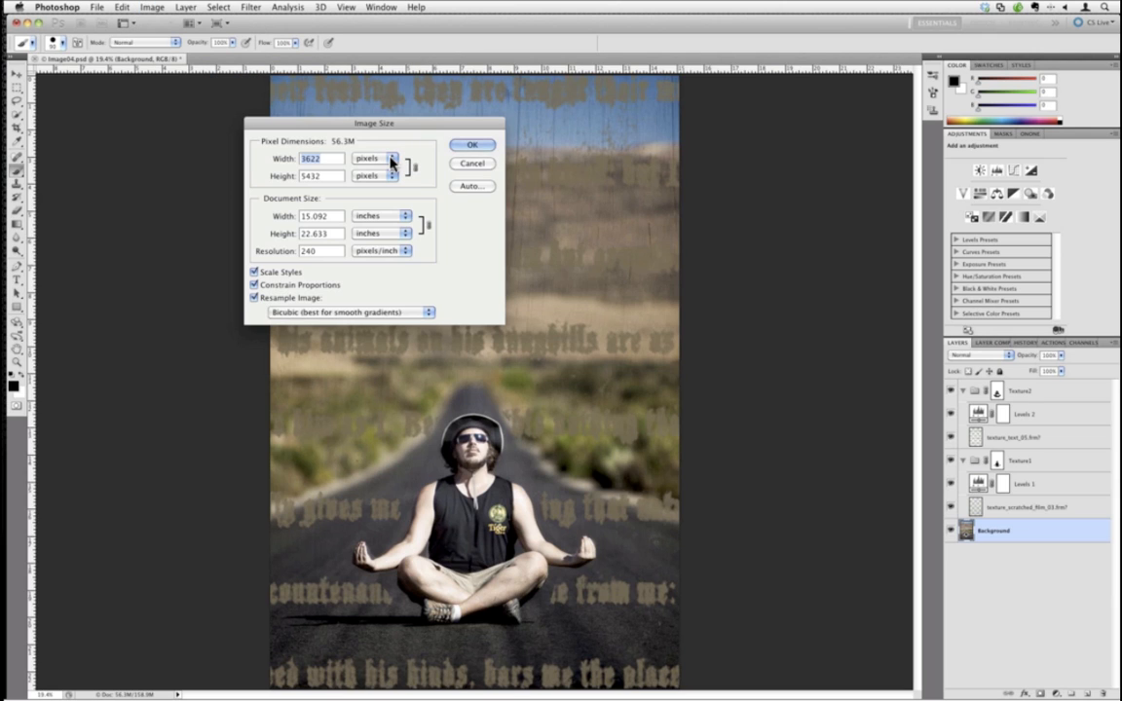
pyautogui.click(471, 163)
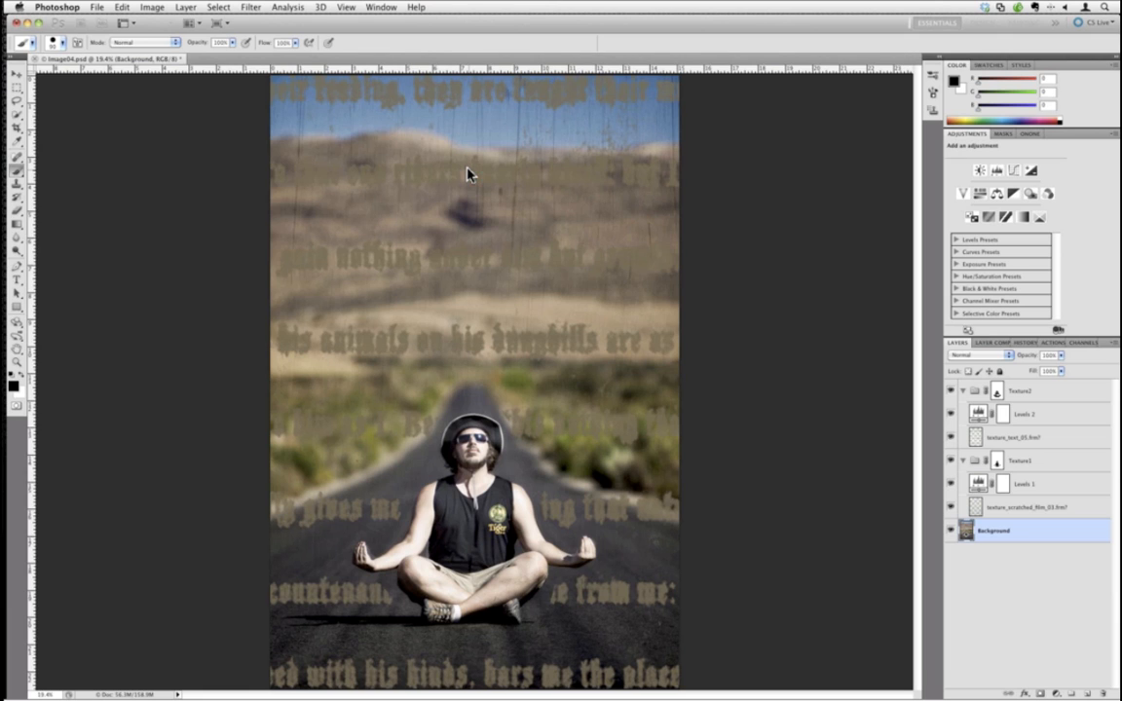
# Create a blank 3000 x 2000 pixel grayscale document at 72 pixels/inch, then close it.
pyautogui.click(98, 7)
pyautogui.press('super+n')
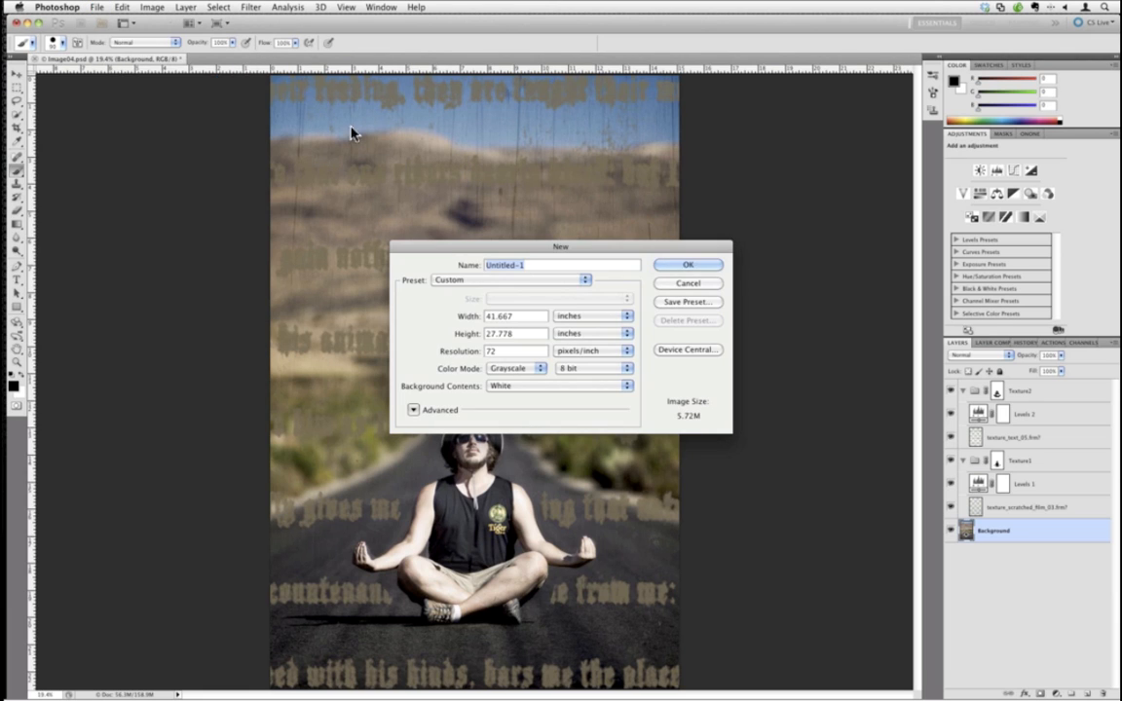
pyautogui.click(592, 316)
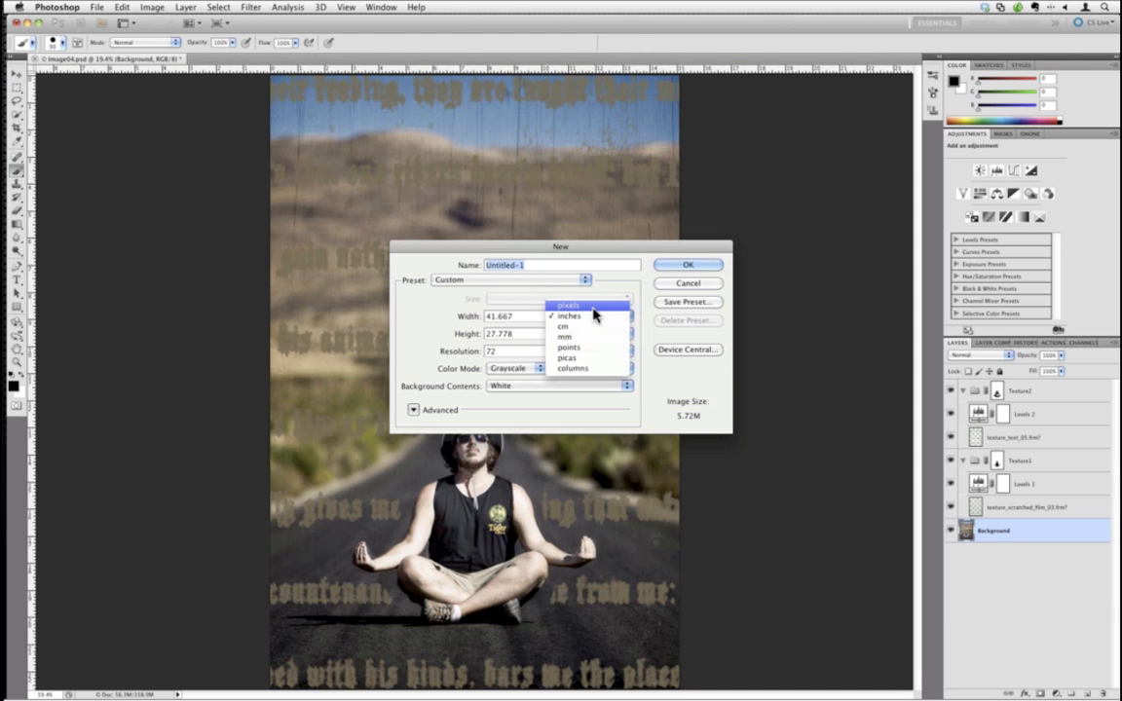
pyautogui.click(593, 307)
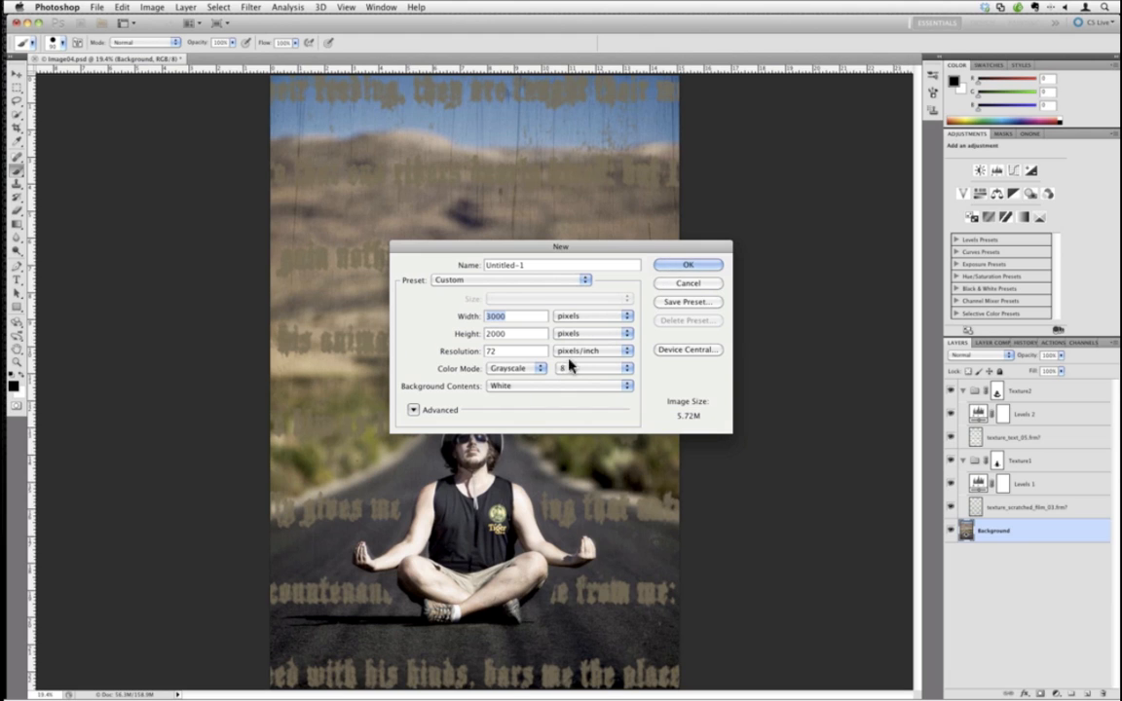
pyautogui.click(665, 270)
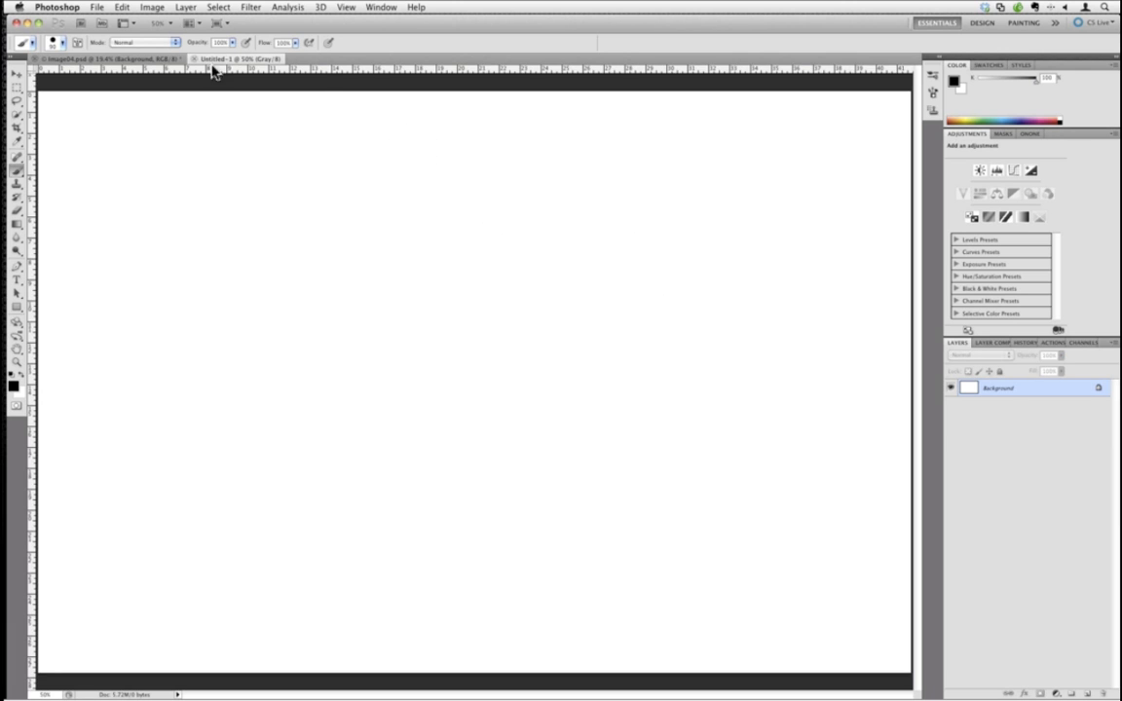
pyautogui.click(178, 55)
# Create a new blank grayscale document 2000 pixels wide and 3000 pixels high at 72 pixels/inch with a white background.
pyautogui.click(98, 6)
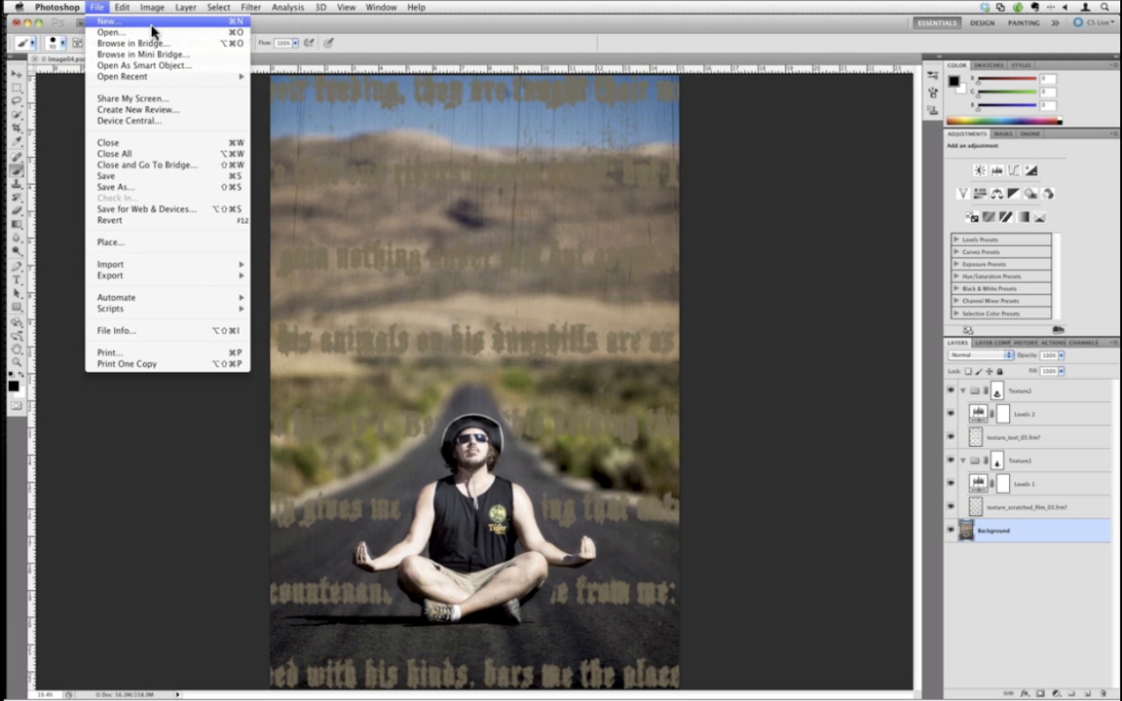
pyautogui.press('super+n')
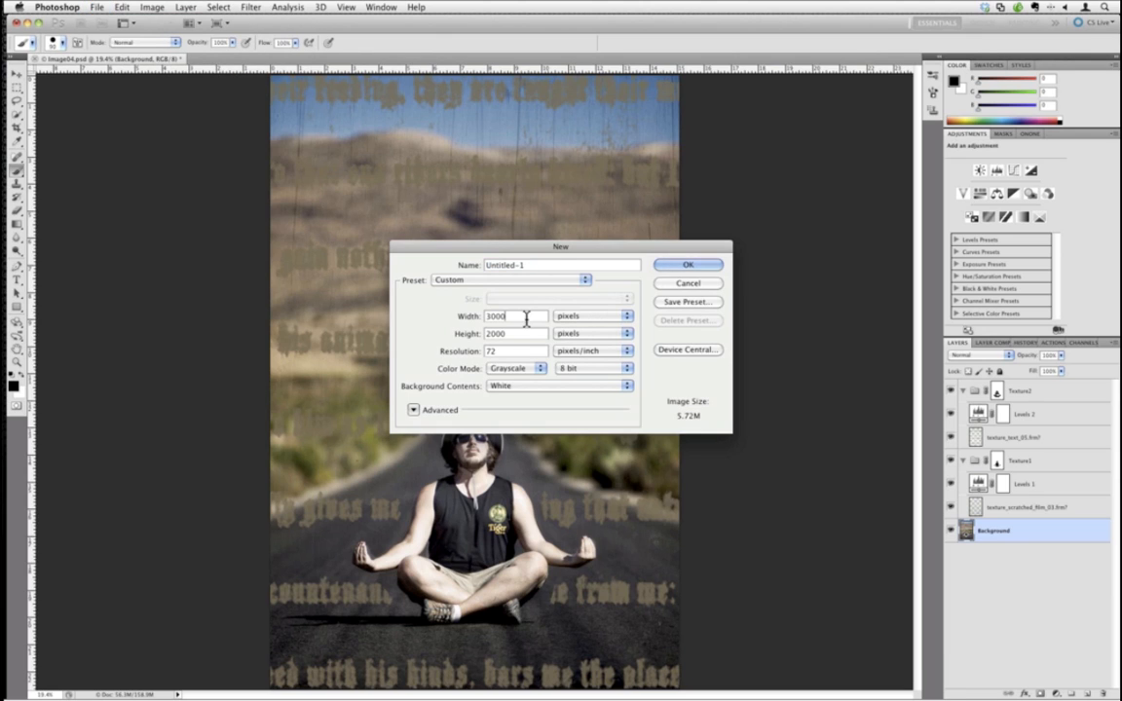
pyautogui.doubleClick(526, 315)
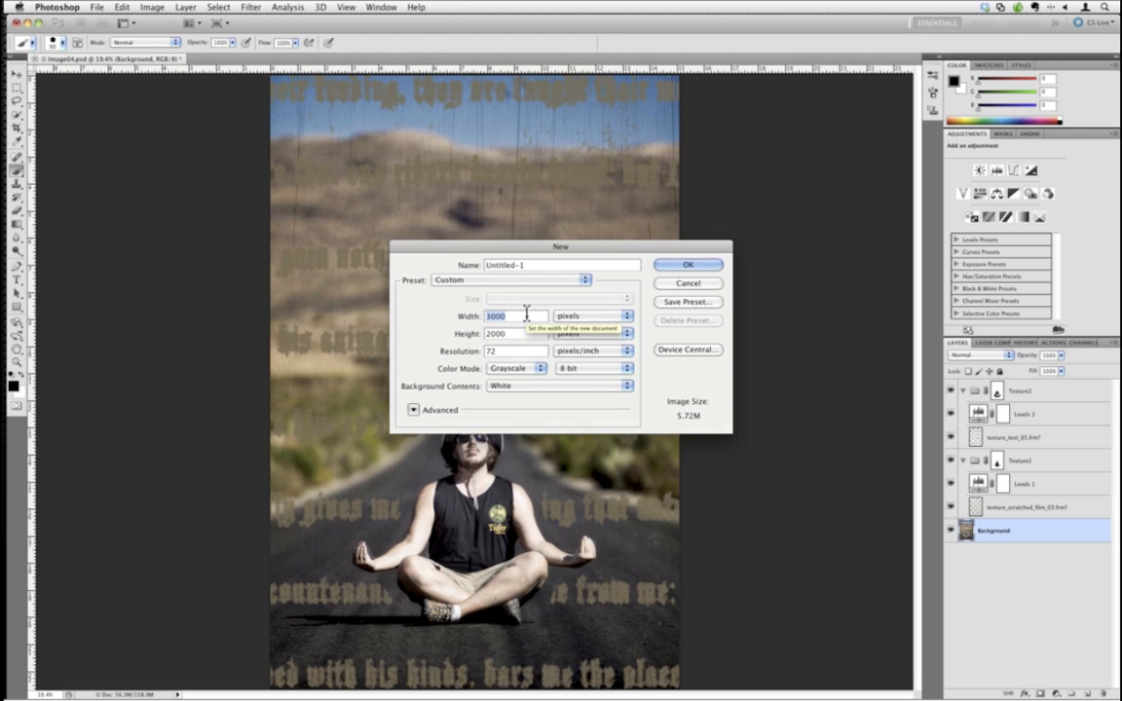
pyautogui.write('2000')
pyautogui.press('Tab')
pyautogui.press('Tab')
pyautogui.hotkey('shift', 'Tab')
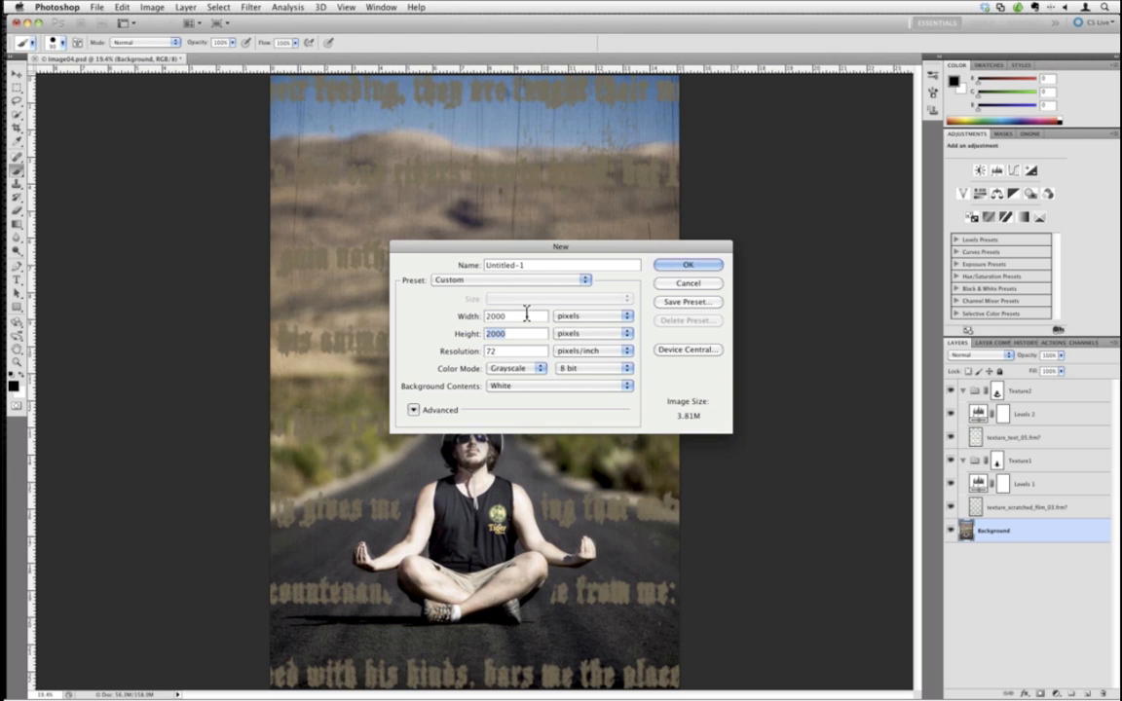
pyautogui.write('3000')
pyautogui.press('Return')
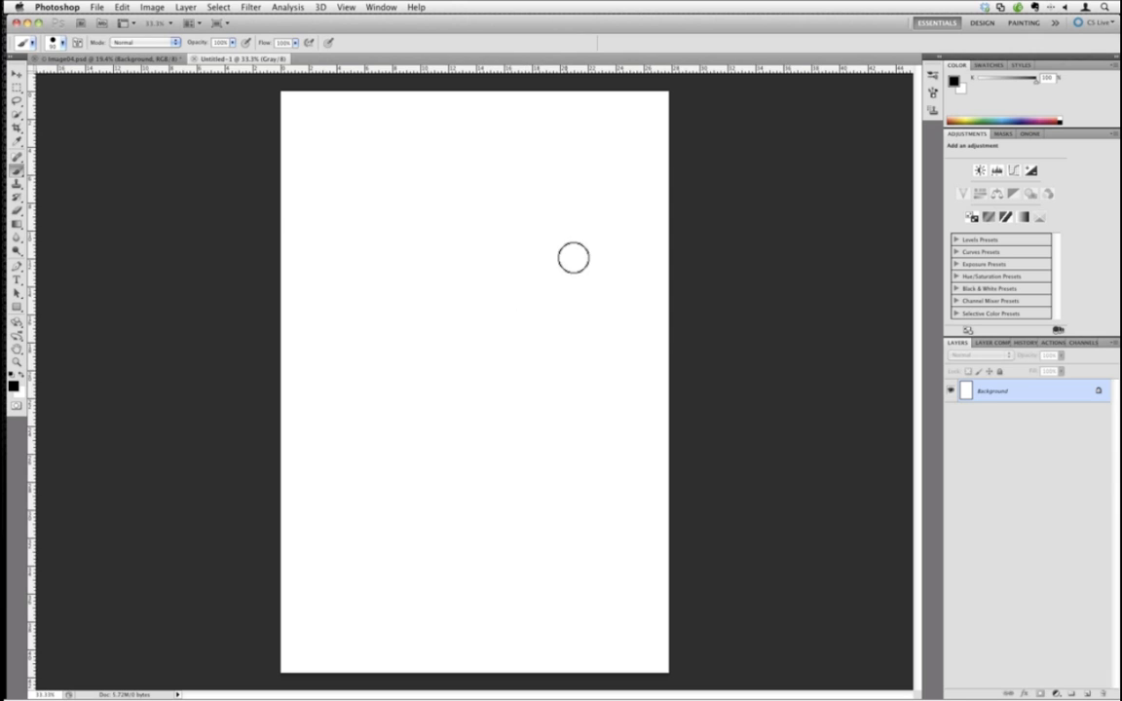
# Add a text layer reading TEST in Engravers MT at 24 pt near the page's upper-left corner.
pyautogui.click(14, 280)
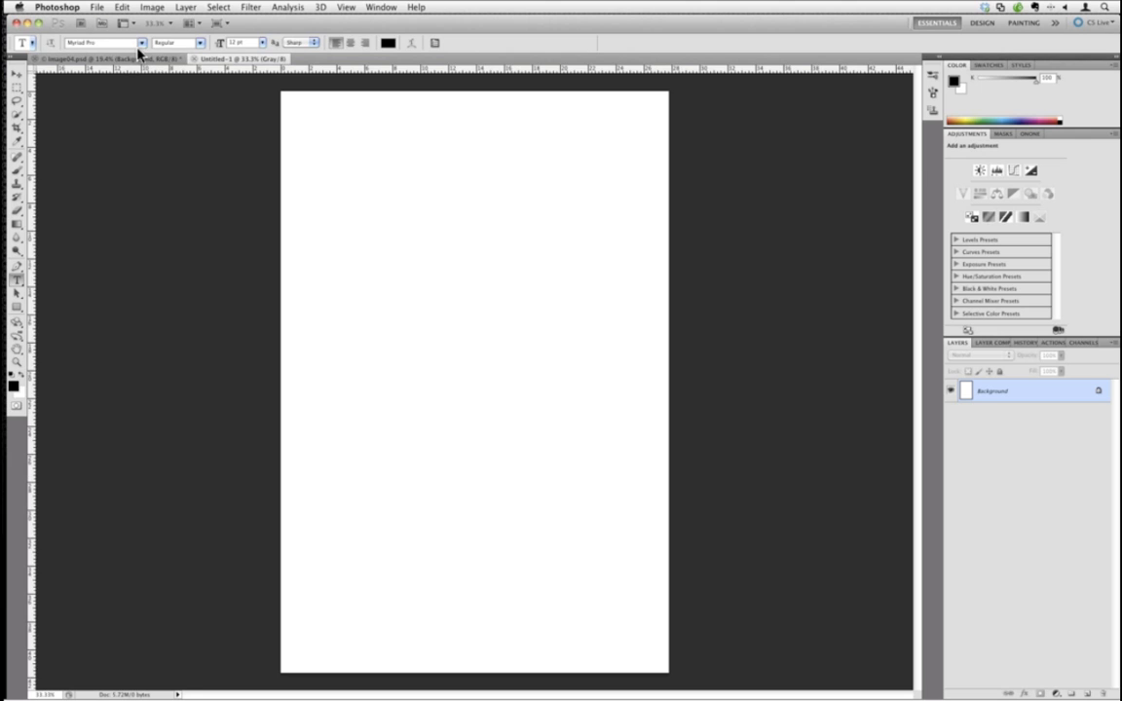
pyautogui.click(141, 43)
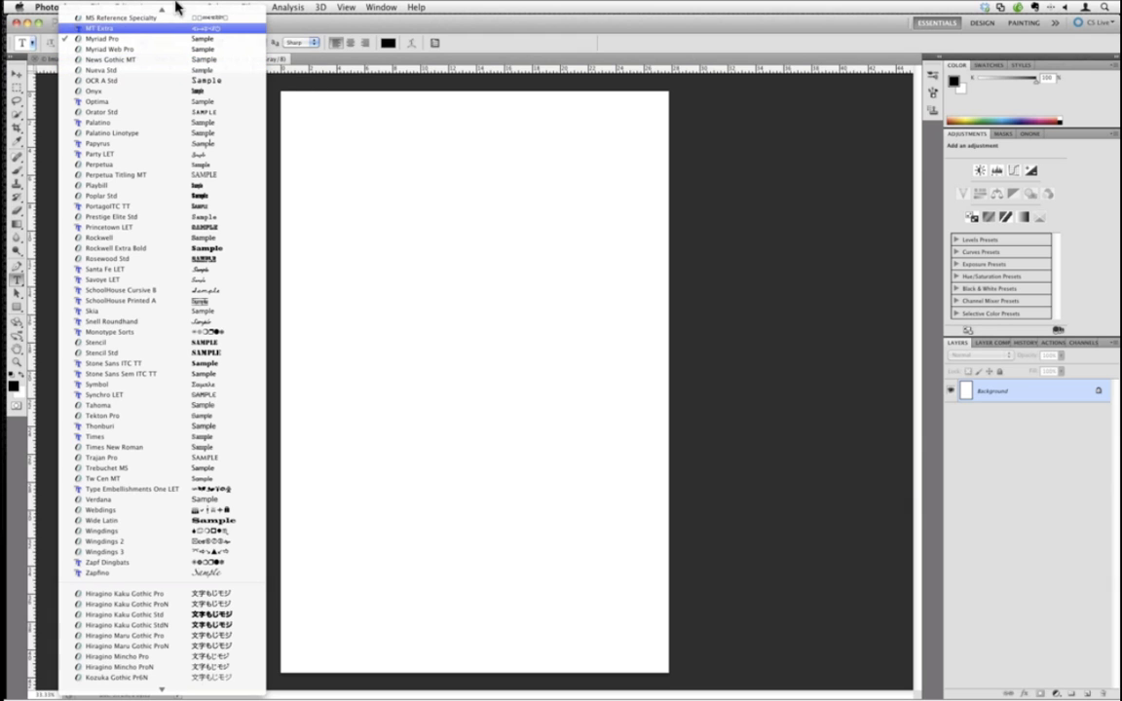
pyautogui.moveTo(166, 7)
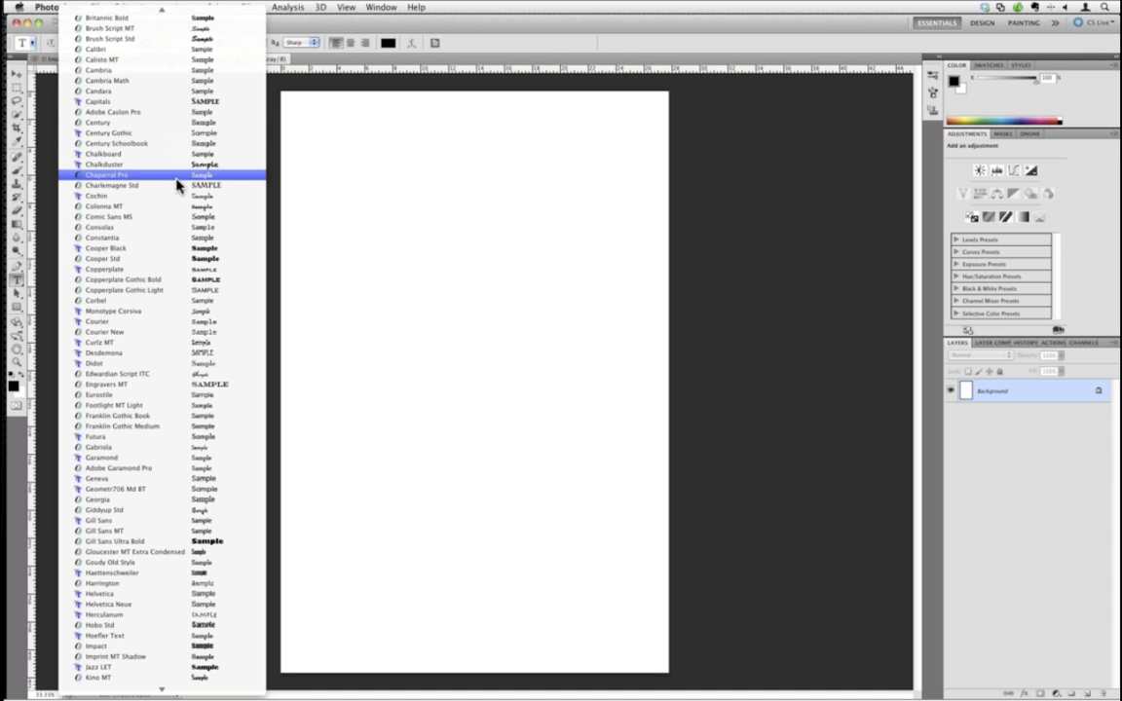
pyautogui.click(185, 391)
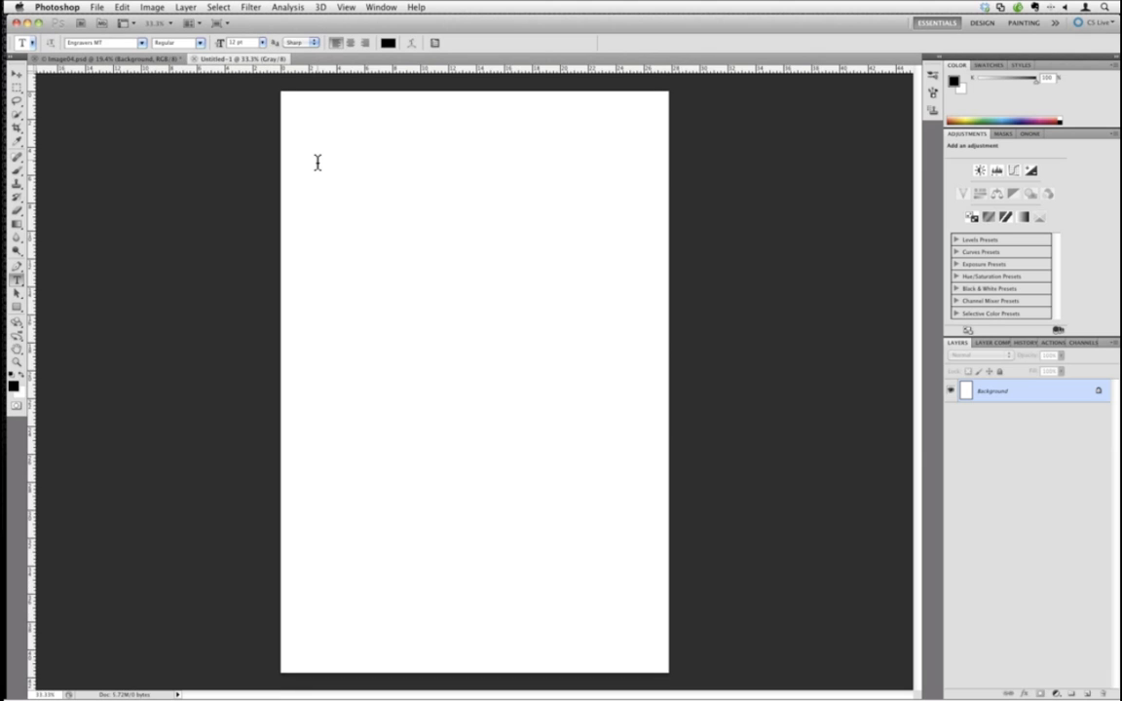
pyautogui.click(262, 43)
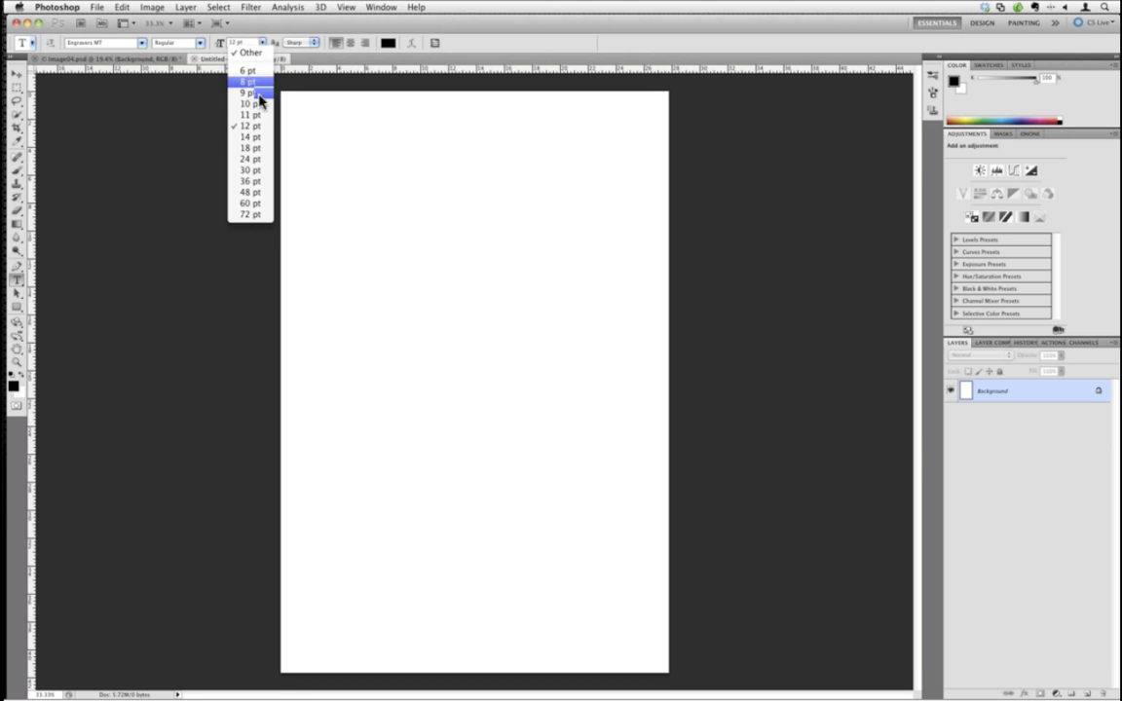
pyautogui.click(257, 159)
pyautogui.click(316, 145)
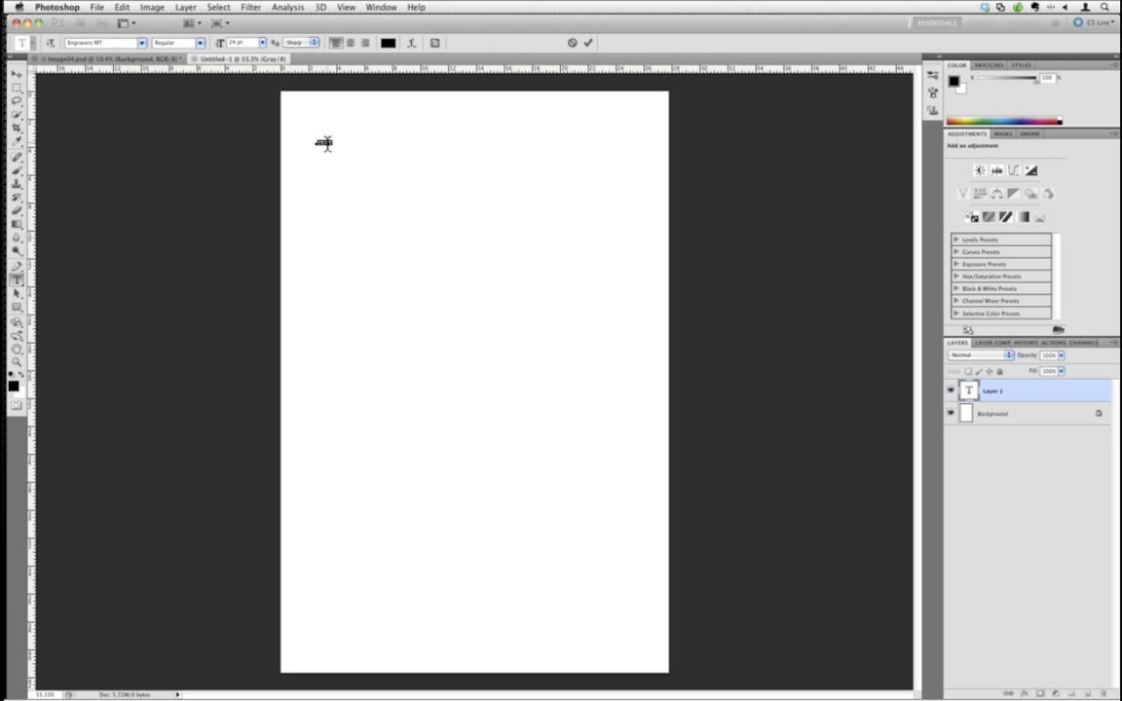
# Set the font size of the selected word TEST to 150 pt.
pyautogui.click(261, 42)
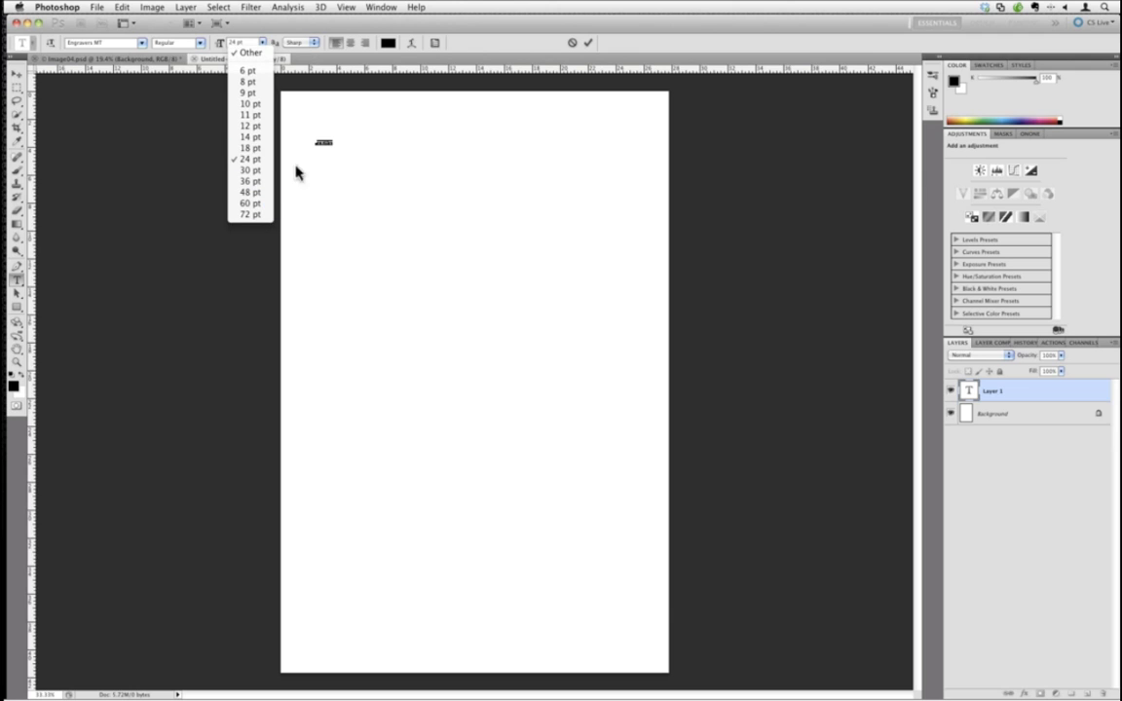
pyautogui.click(246, 52)
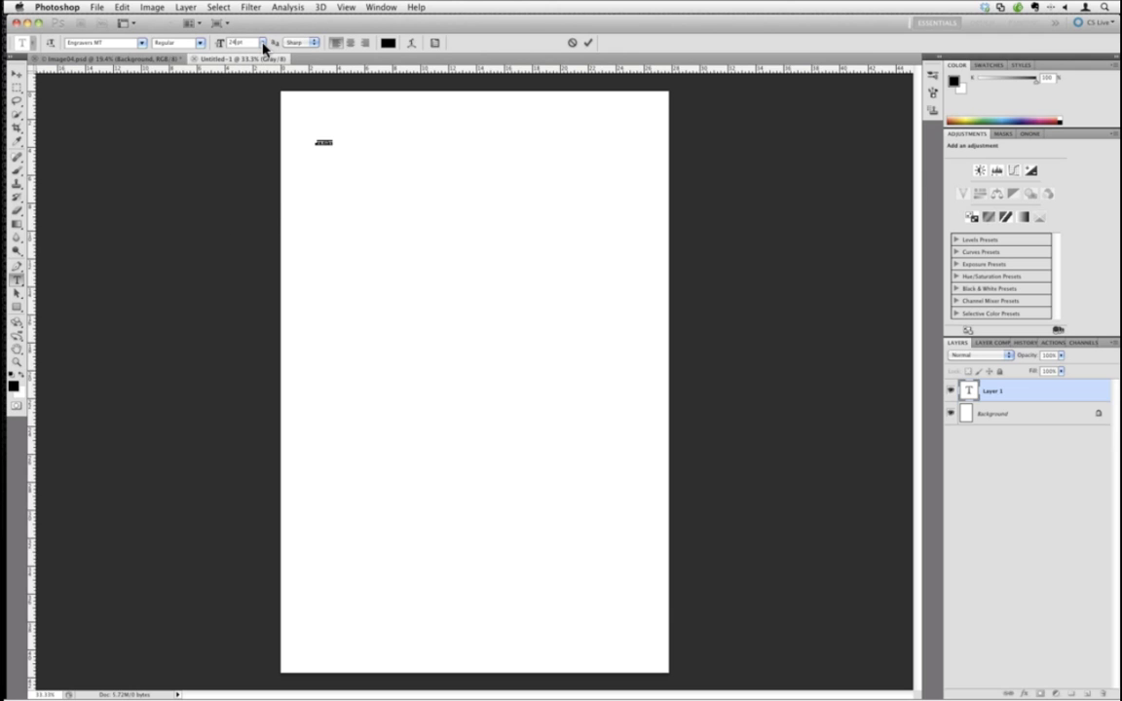
pyautogui.press('BackSpace')
pyautogui.press('BackSpace')
pyautogui.write('300')
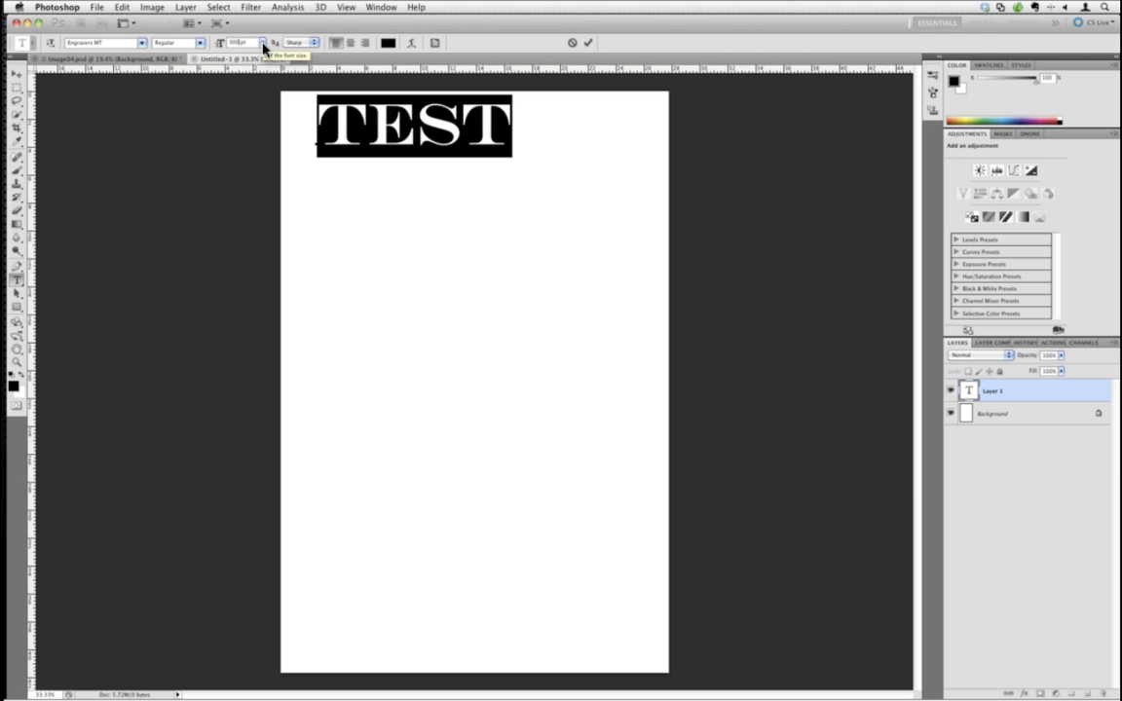
pyautogui.press('BackSpace')
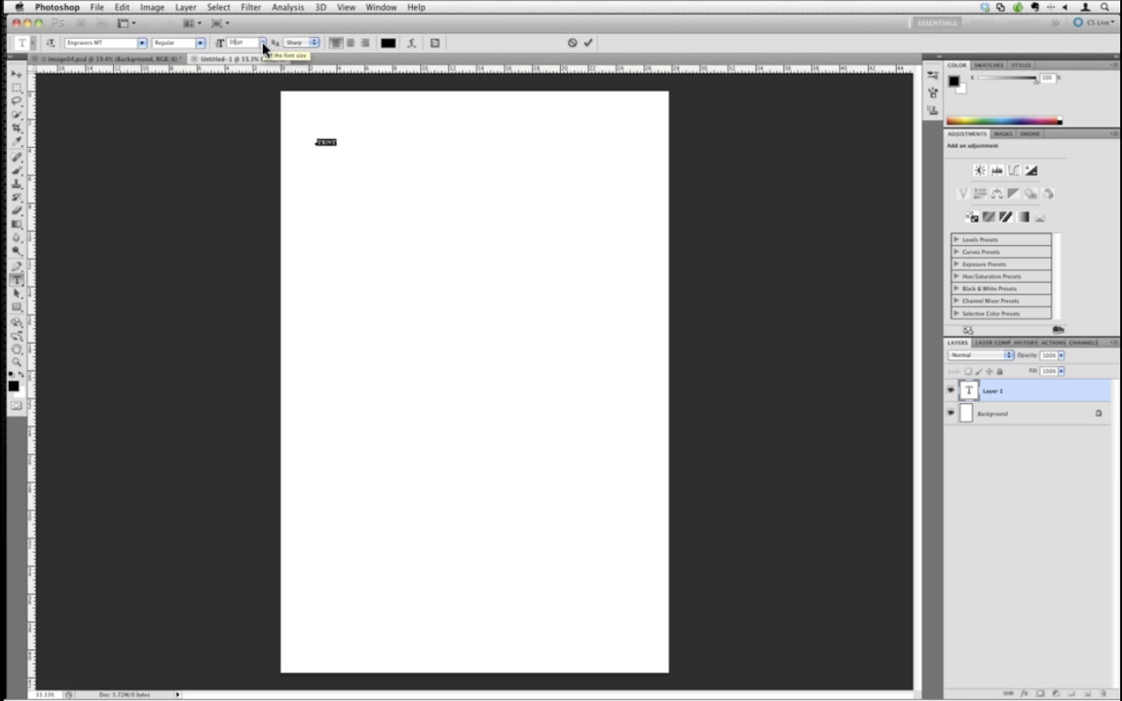
pyautogui.press('BackSpace')
pyautogui.write('00')
pyautogui.press('BackSpace')
pyautogui.press('BackSpace')
pyautogui.press('BackSpace')
pyautogui.write('150')
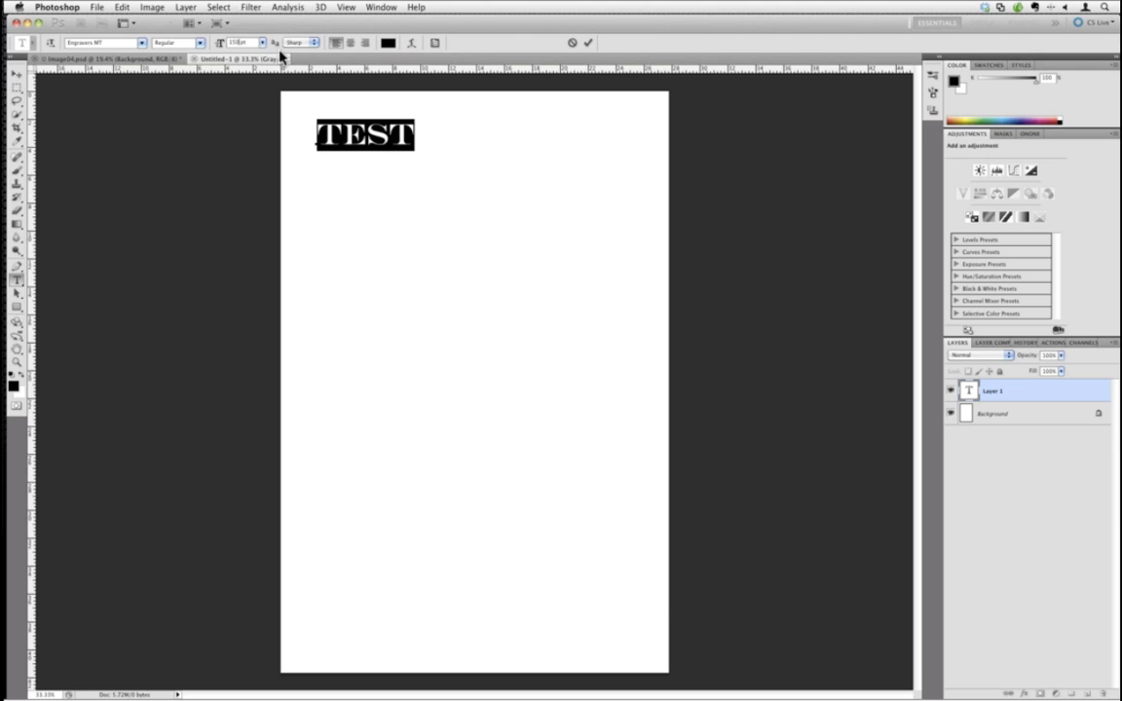
# Extend the text line to read TEST TEST TEST and copy the whole line.
pyautogui.click(417, 136)
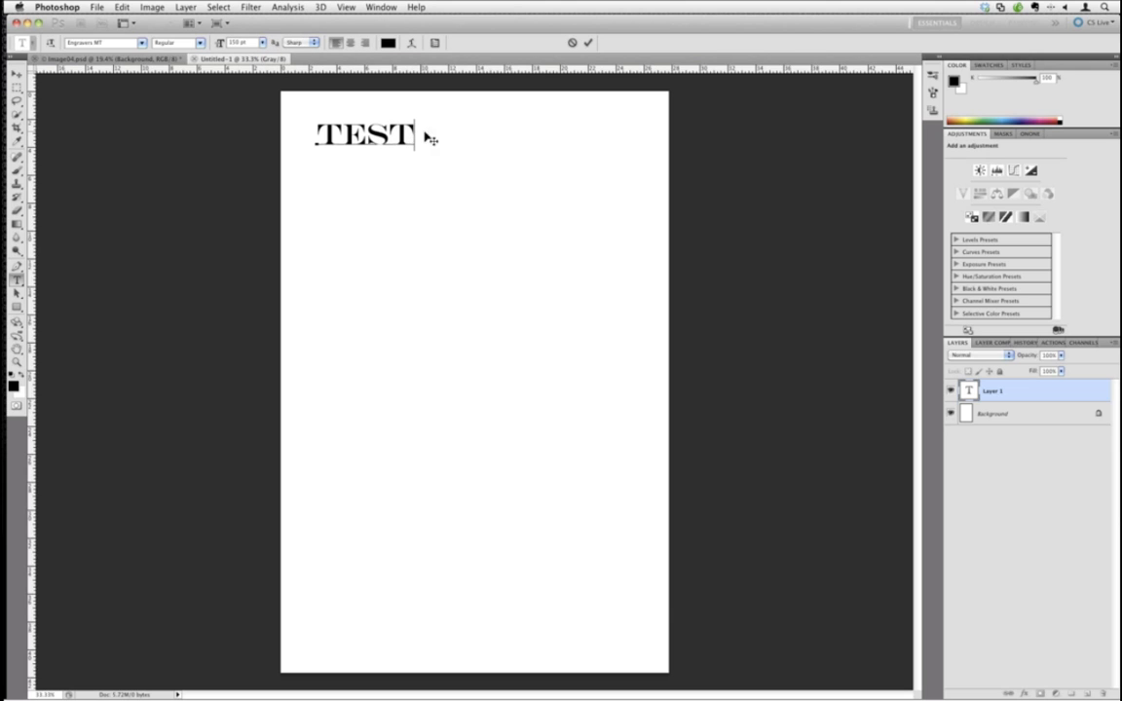
pyautogui.write('TEST TEST')
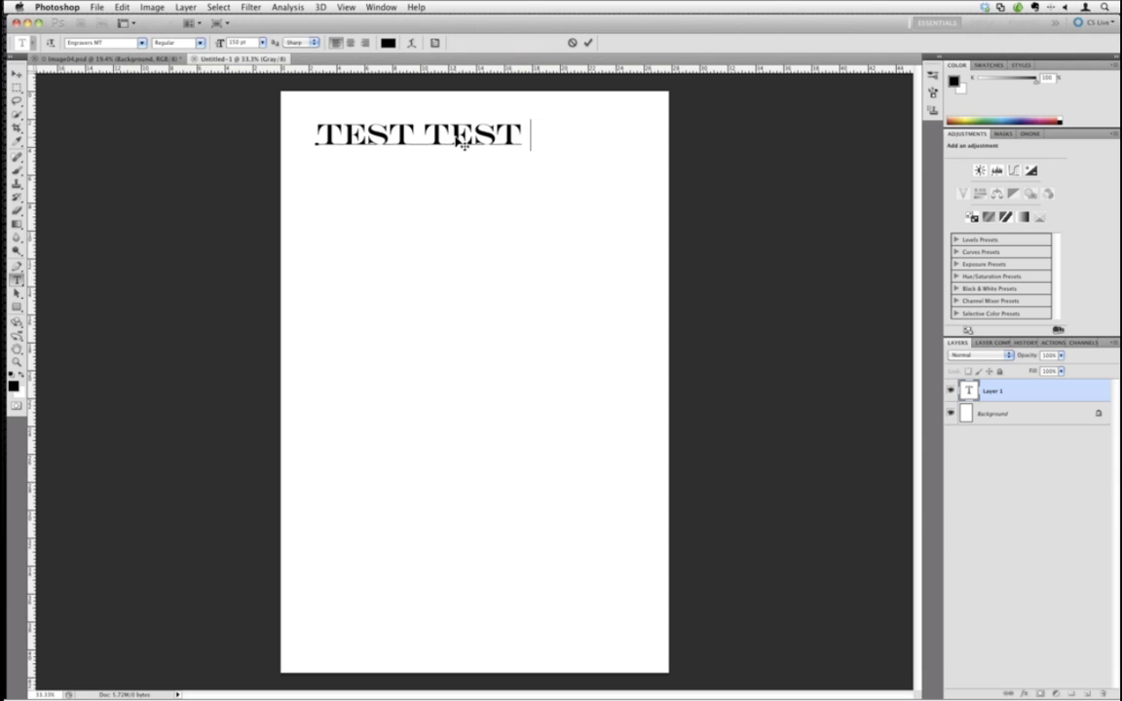
pyautogui.hotkey('shift', 'Left')
pyautogui.hotkey('shift', 'Left')
pyautogui.hotkey('shift', 'Left')
pyautogui.hotkey('shift', 'Left')
pyautogui.hotkey('shift', 'Left')
pyautogui.hotkey('shift', 'Left')
pyautogui.hotkey('shift', 'Left')
pyautogui.hotkey('shift', 'Left')
pyautogui.hotkey('shift', 'Left')
pyautogui.hotkey('shift', 'Left')
pyautogui.hotkey('shift', 'Left')
pyautogui.hotkey('shift', 'Left')
pyautogui.hotkey('shift', 'Left')
pyautogui.hotkey('shift', 'Left')
pyautogui.hotkey('ctrl', 'c')
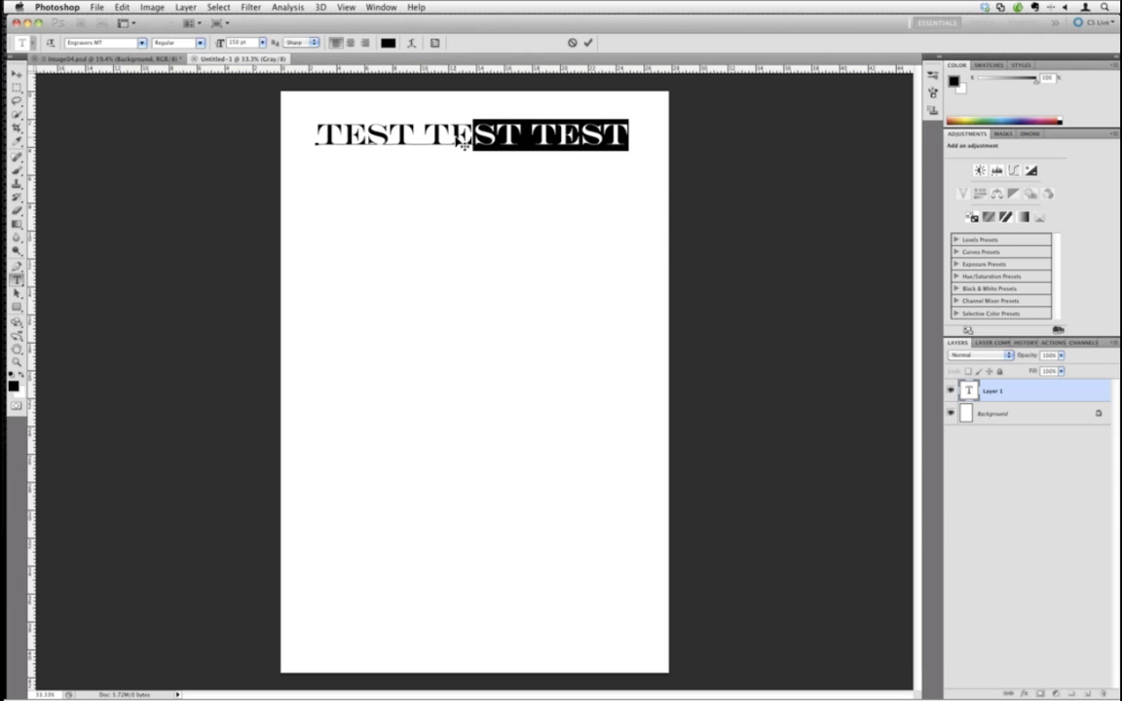
pyautogui.press('Right')
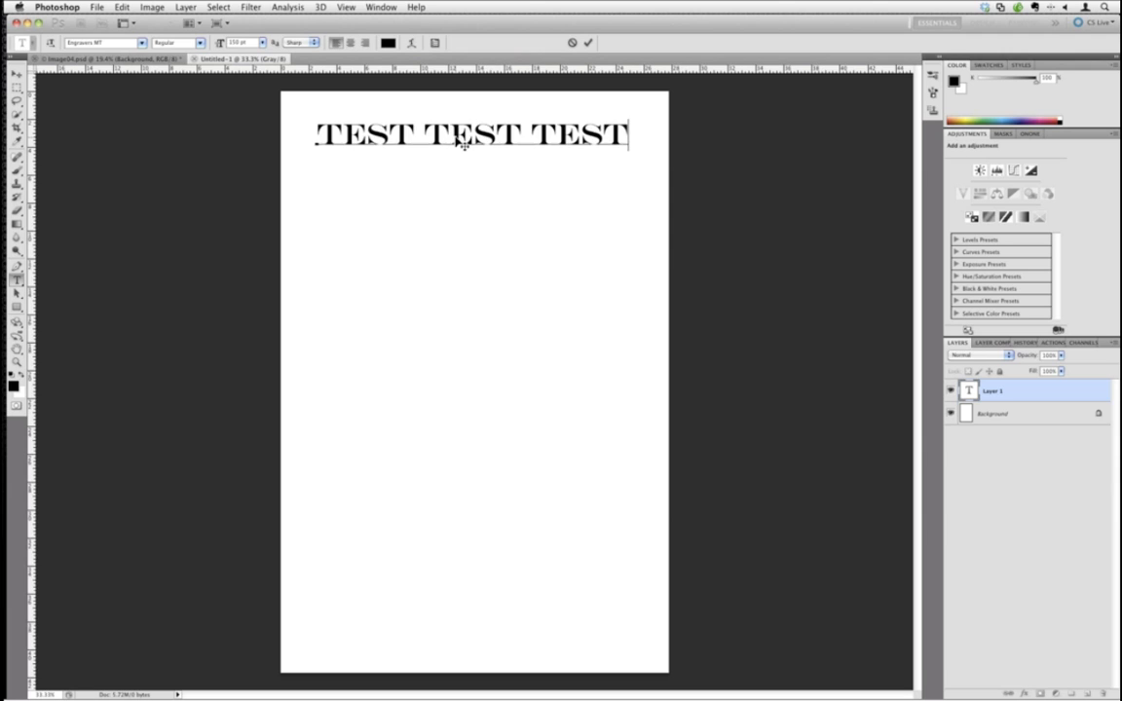
# Paste the copied line repeatedly on new lines until the text block has 12 rows, then commit the text.
pyautogui.hotkey('ctrl', 'v')
pyautogui.press('Return')
pyautogui.hotkey('ctrl', 'v')
pyautogui.press('Return')
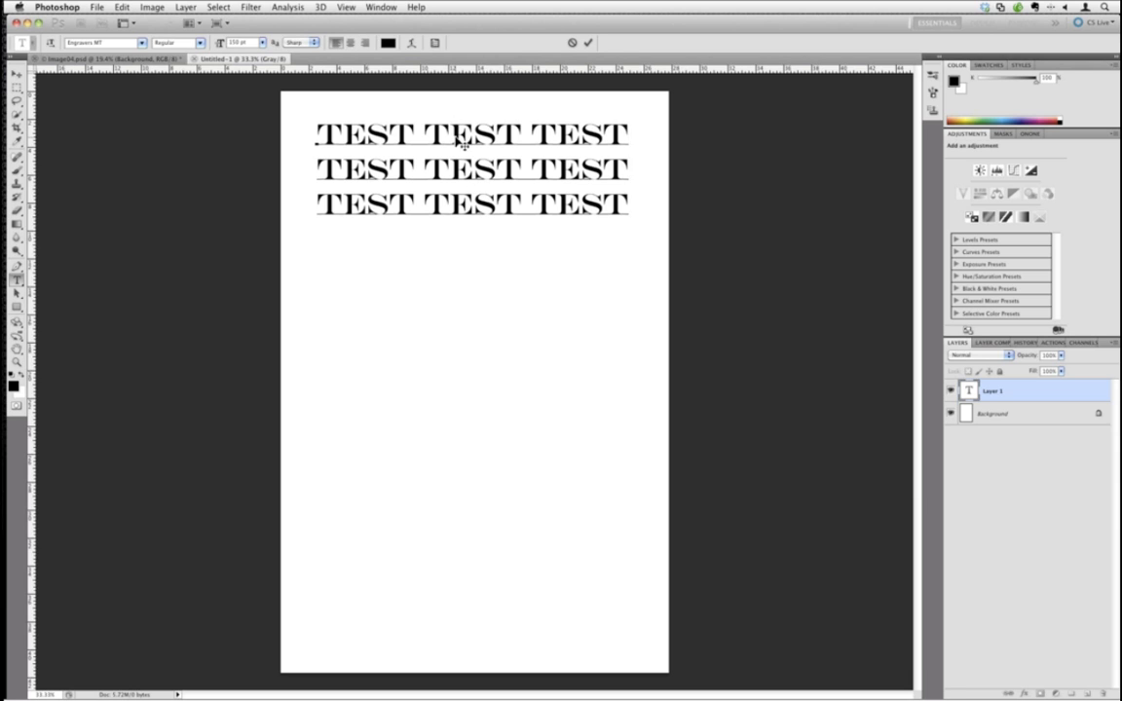
pyautogui.hotkey('ctrl', 'v')
pyautogui.press('Return')
pyautogui.hotkey('ctrl', 'v')
pyautogui.press('Return')
pyautogui.hotkey('ctrl', 'v')
pyautogui.press('Return')
pyautogui.hotkey('ctrl', 'v')
pyautogui.press('Return')
pyautogui.hotkey('ctrl', 'v')
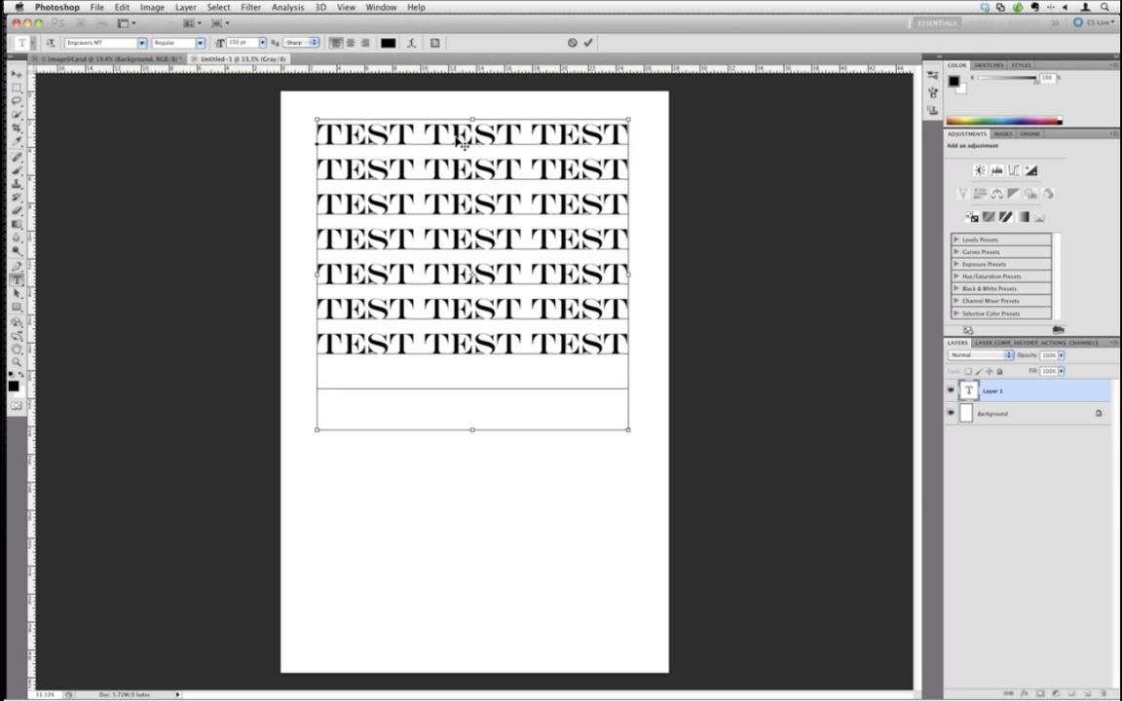
pyautogui.press('Return')
pyautogui.hotkey('ctrl', 'v')
pyautogui.press('Return')
pyautogui.hotkey('ctrl', 'v')
pyautogui.press('Return')
pyautogui.hotkey('ctrl', 'v')
pyautogui.press('Return')
pyautogui.hotkey('ctrl', 'v')
pyautogui.hotkey('ctrl', 'Return')
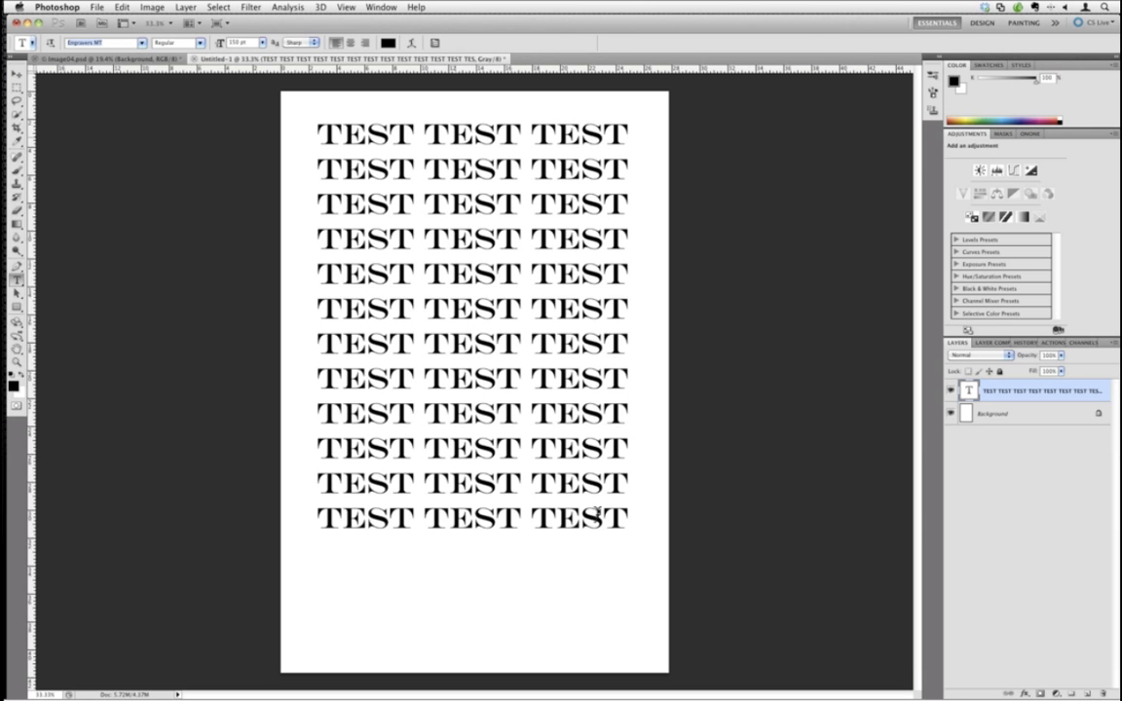
# Paste three more TEST TEST TEST lines below the last row of the text block.
pyautogui.click(626, 519)
pyautogui.press('Return')
pyautogui.press('super+v')
pyautogui.press('Return')
pyautogui.press('super+v')
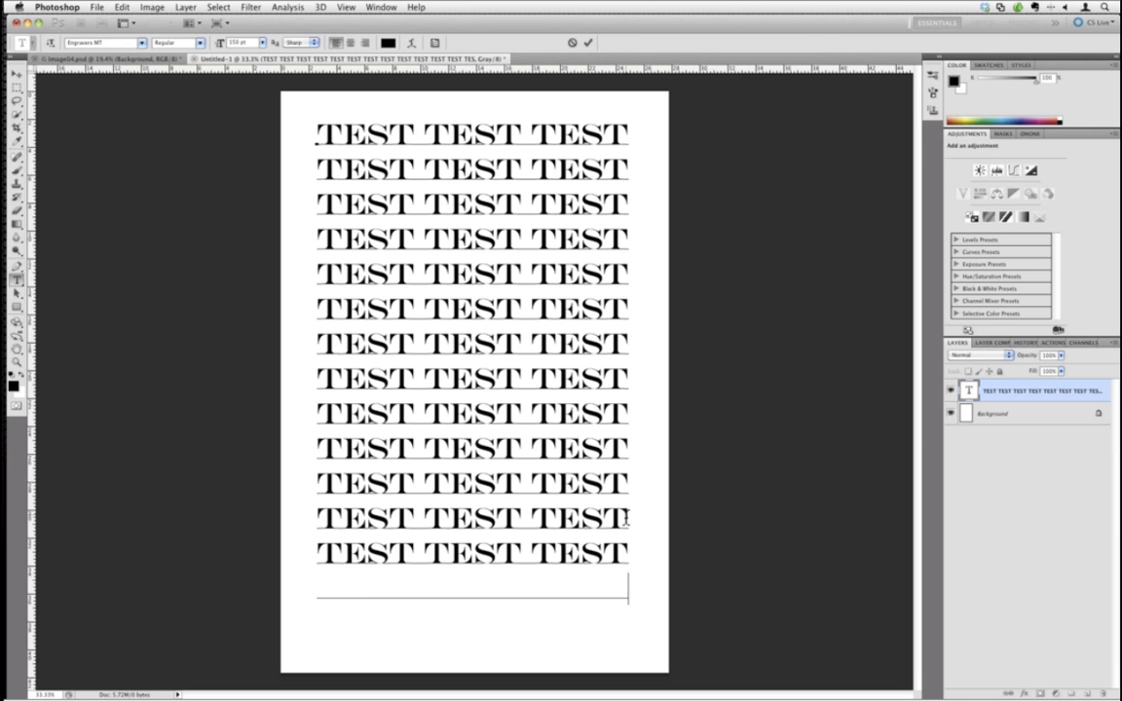
pyautogui.press('Return')
pyautogui.press('super+v')
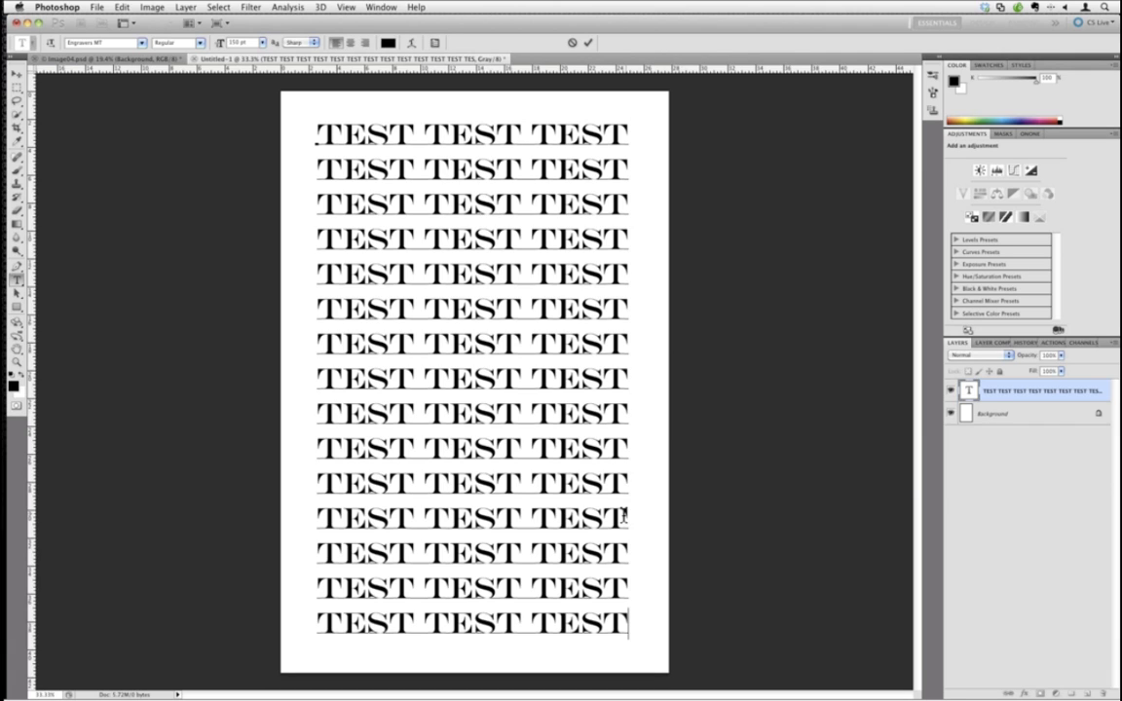
# Scale the whole text block with Free Transform so it fills the page from edge to edge.
pyautogui.click(515, 208)
pyautogui.doubleClick(321, 134)
pyautogui.press('super+a')
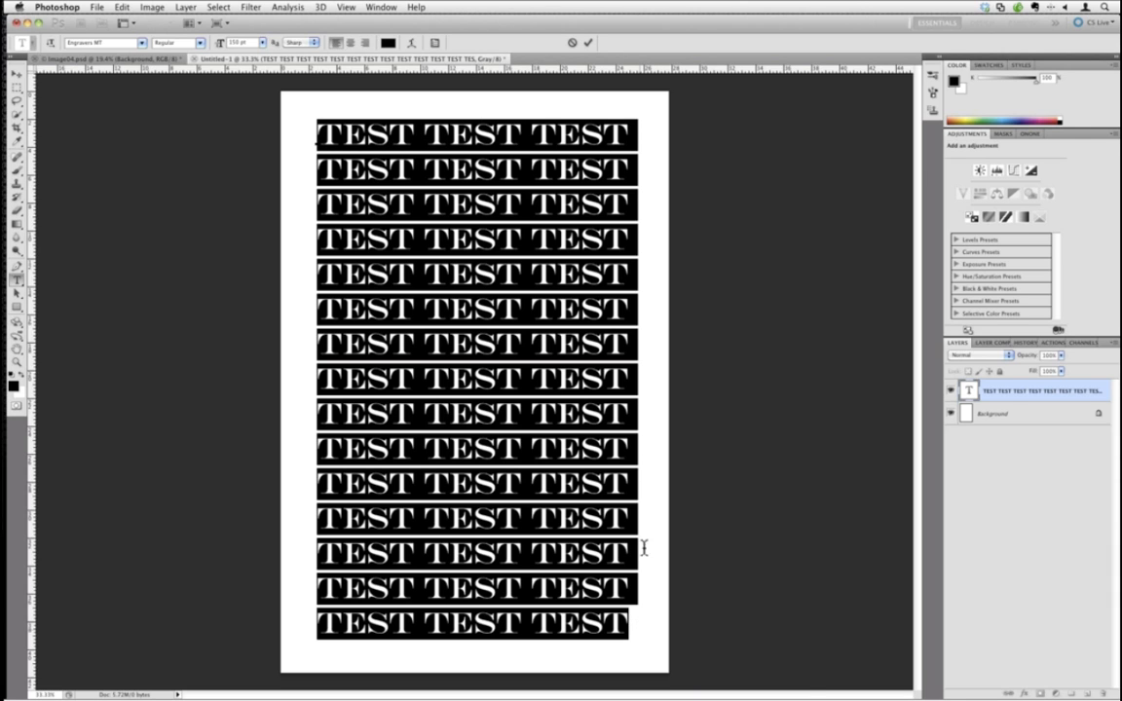
pyautogui.click(120, 6)
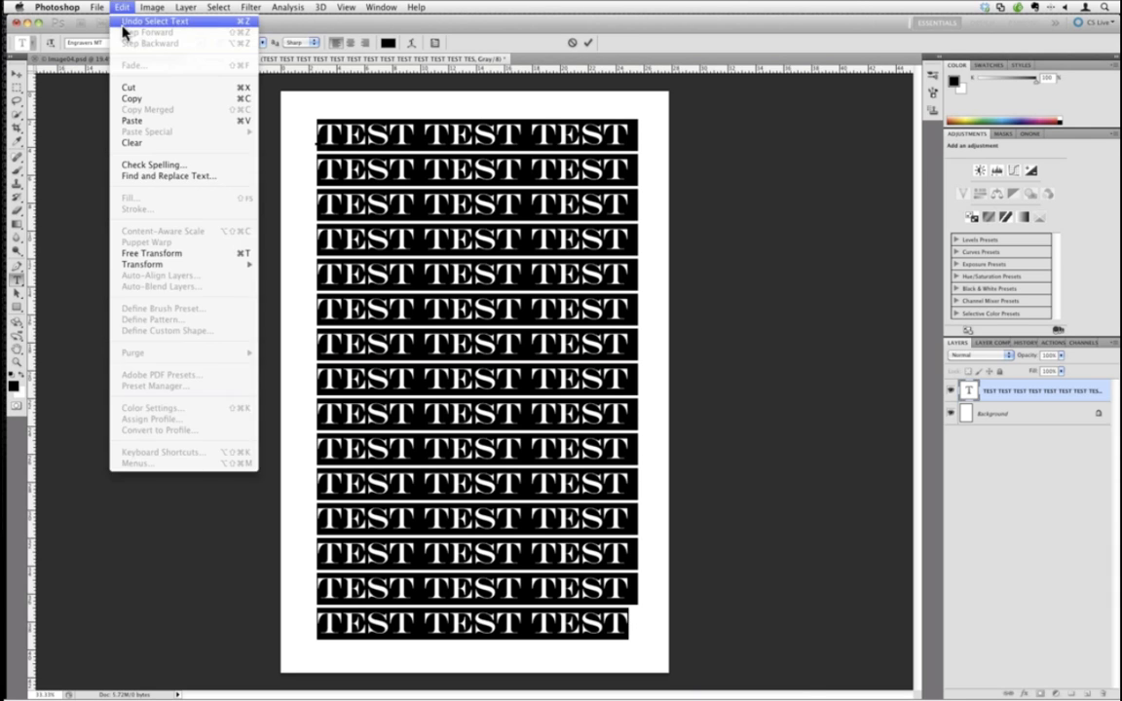
pyautogui.click(188, 254)
pyautogui.moveTo(636, 117); pyautogui.dragTo(663, 112)
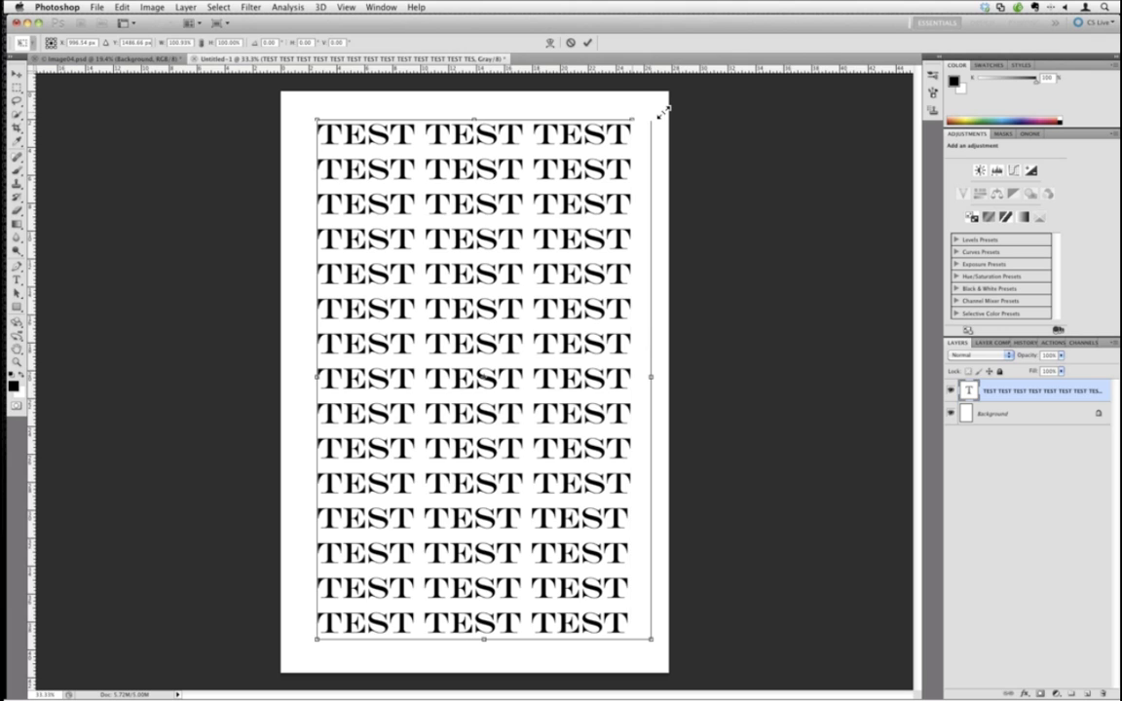
pyautogui.moveTo(663, 112); pyautogui.dragTo(670, 90)
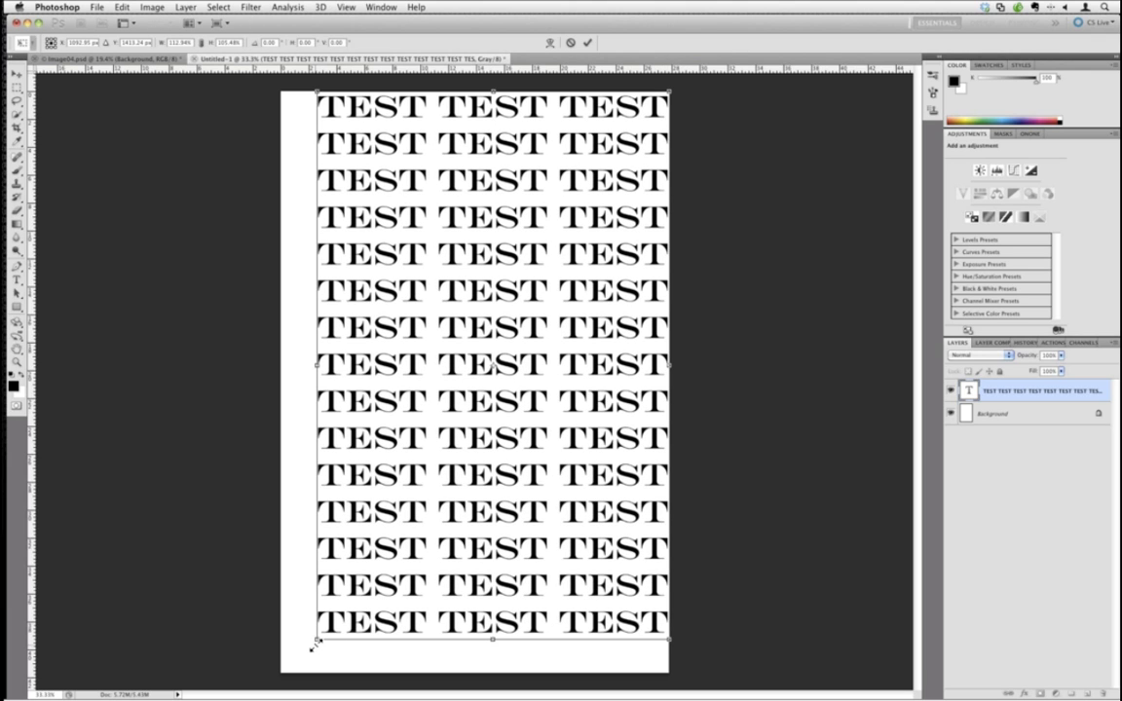
pyautogui.moveTo(308, 646); pyautogui.dragTo(281, 666)
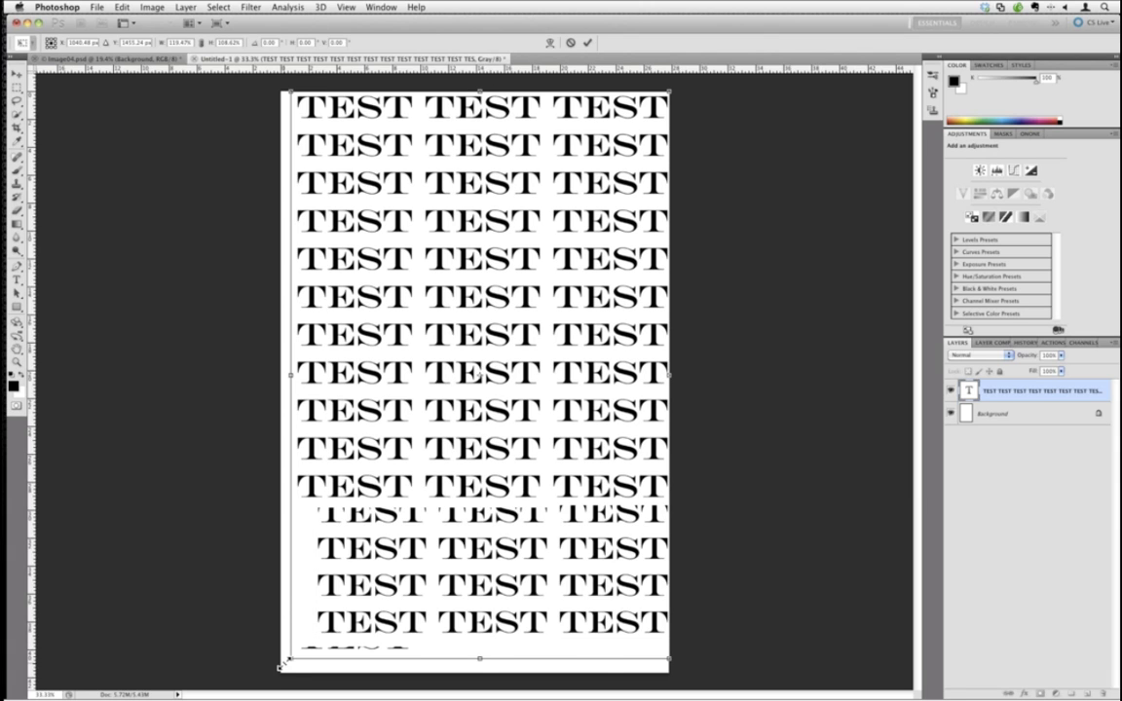
pyautogui.press('Return')
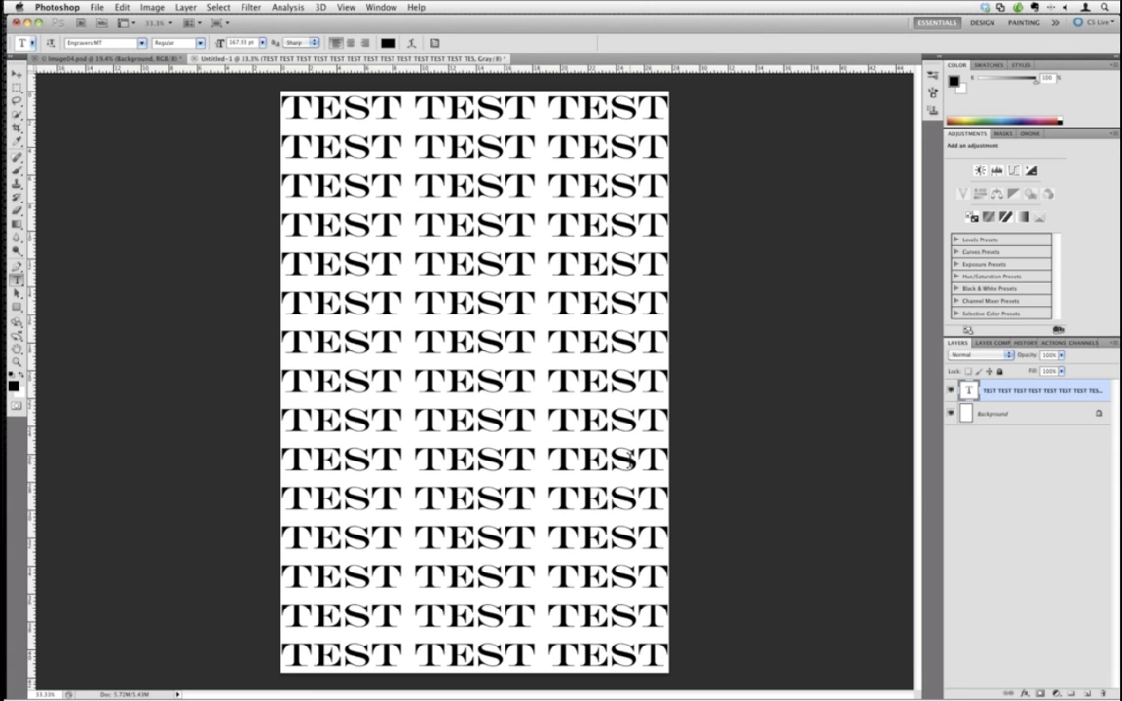
# Add a Multiply Drop Shadow to the text layer with 75% opacity, 120° angle and 15 px distance.
pyautogui.doubleClick(972, 393)
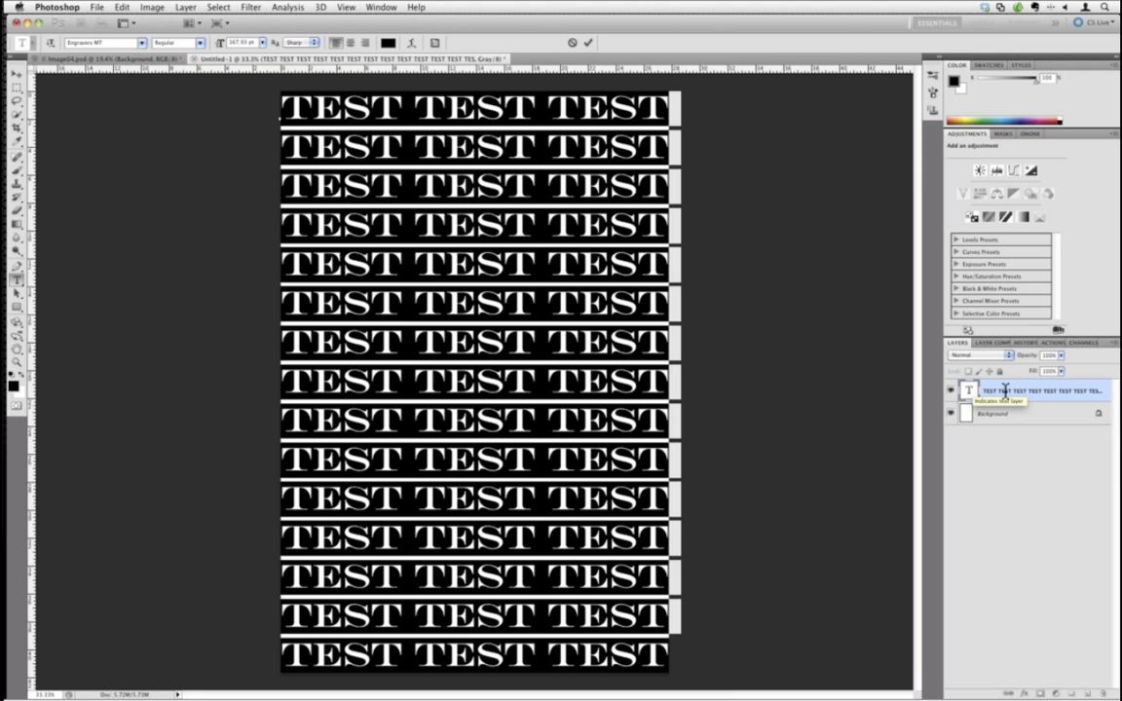
pyautogui.rightClick(1004, 388)
pyautogui.click(969, 391)
pyautogui.rightClick(968, 389)
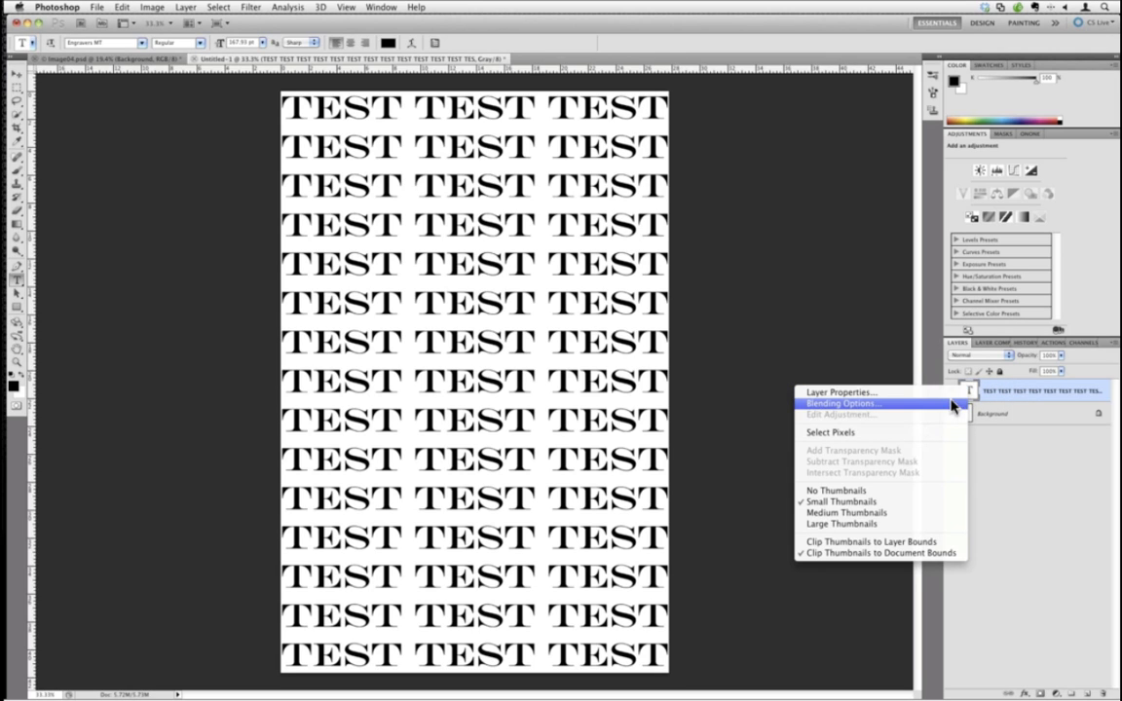
pyautogui.click(952, 404)
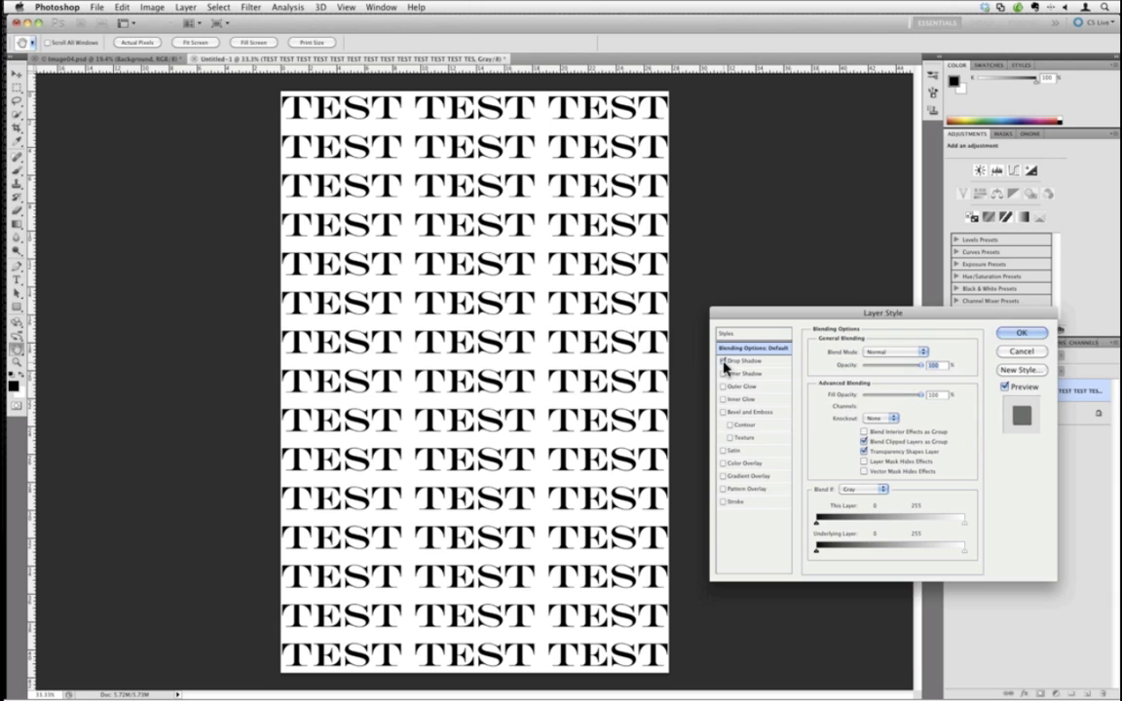
pyautogui.click(723, 361)
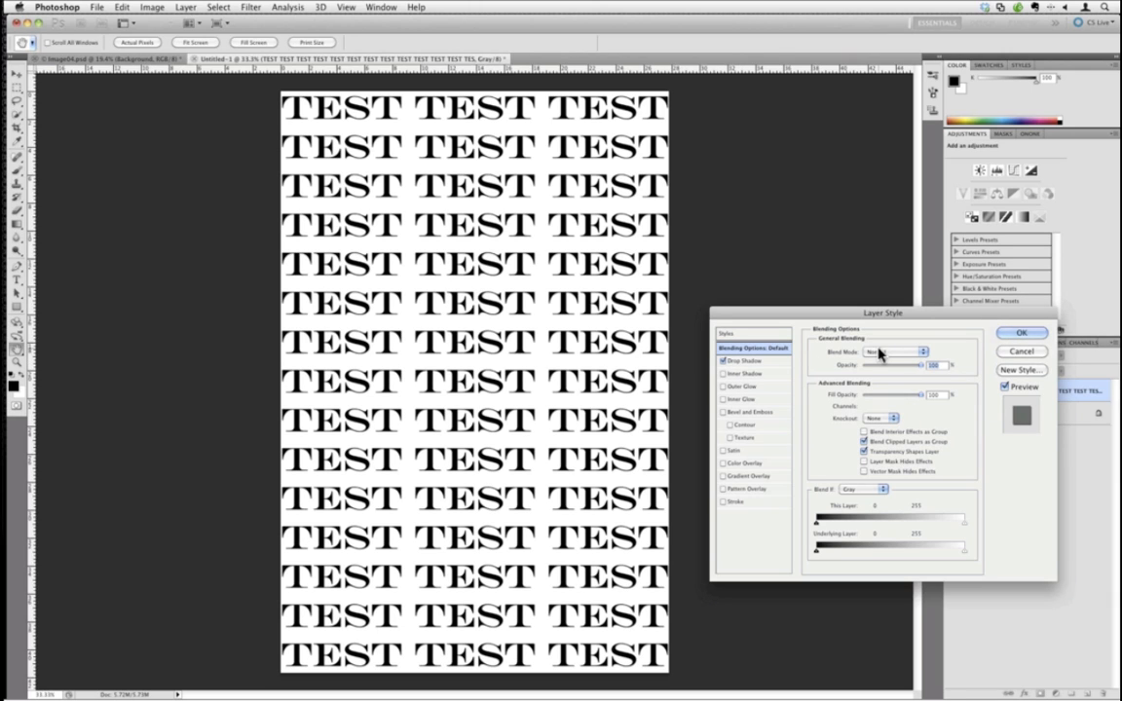
pyautogui.click(770, 365)
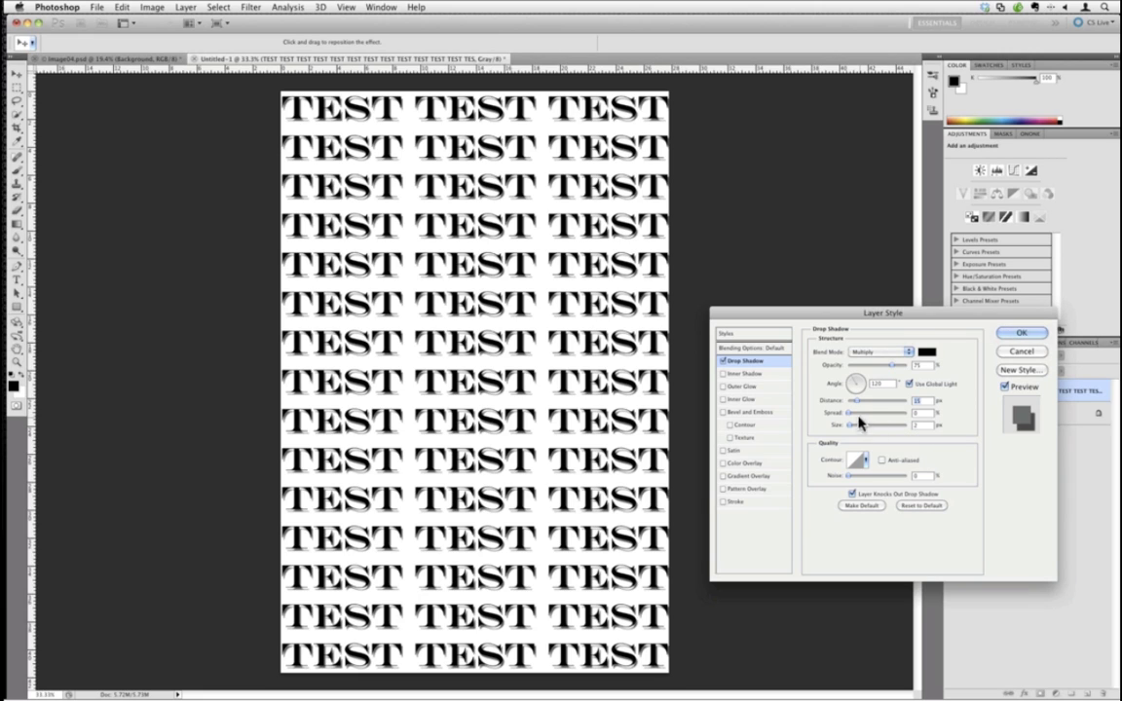
pyautogui.moveTo(849, 414); pyautogui.dragTo(856, 417)
pyautogui.click(1015, 335)
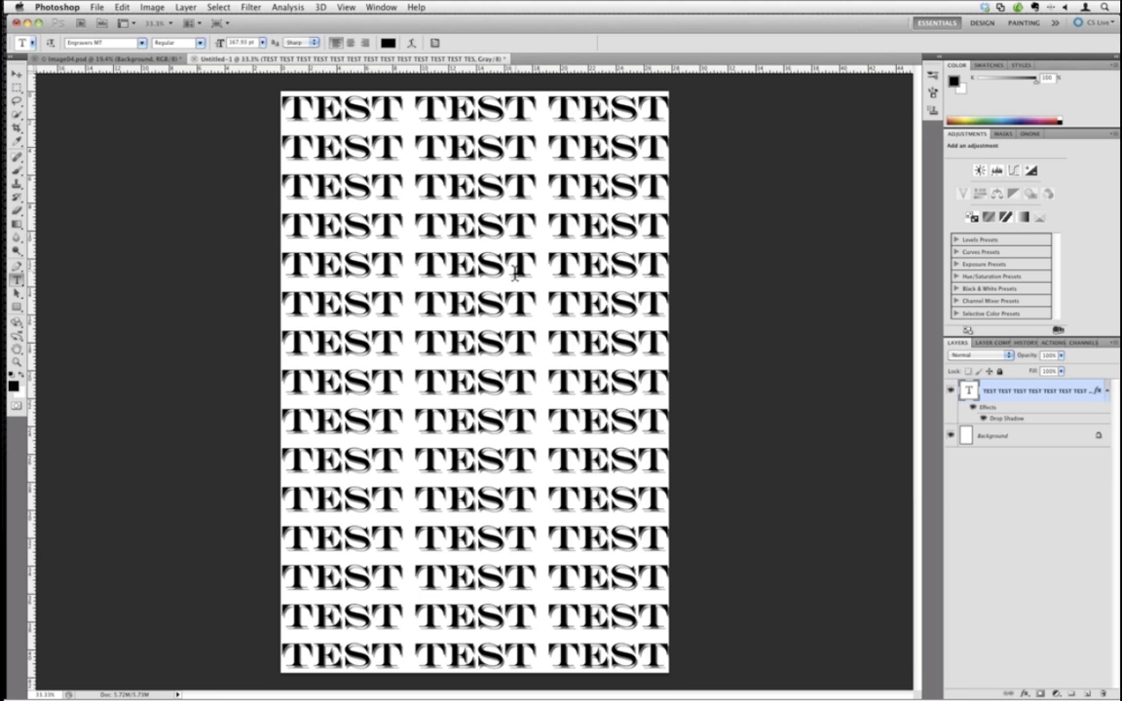
# Save a JPEG copy of the text texture to the Desktop as testtext, with image quality 5.
pyautogui.click(97, 7)
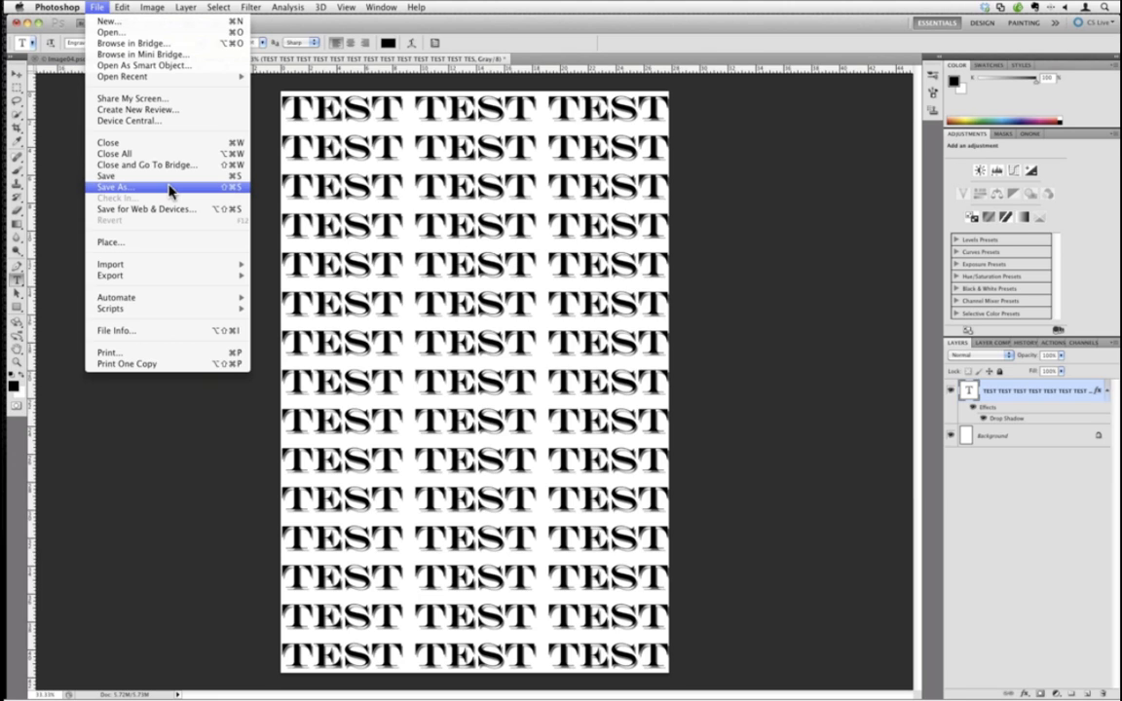
pyautogui.click(169, 189)
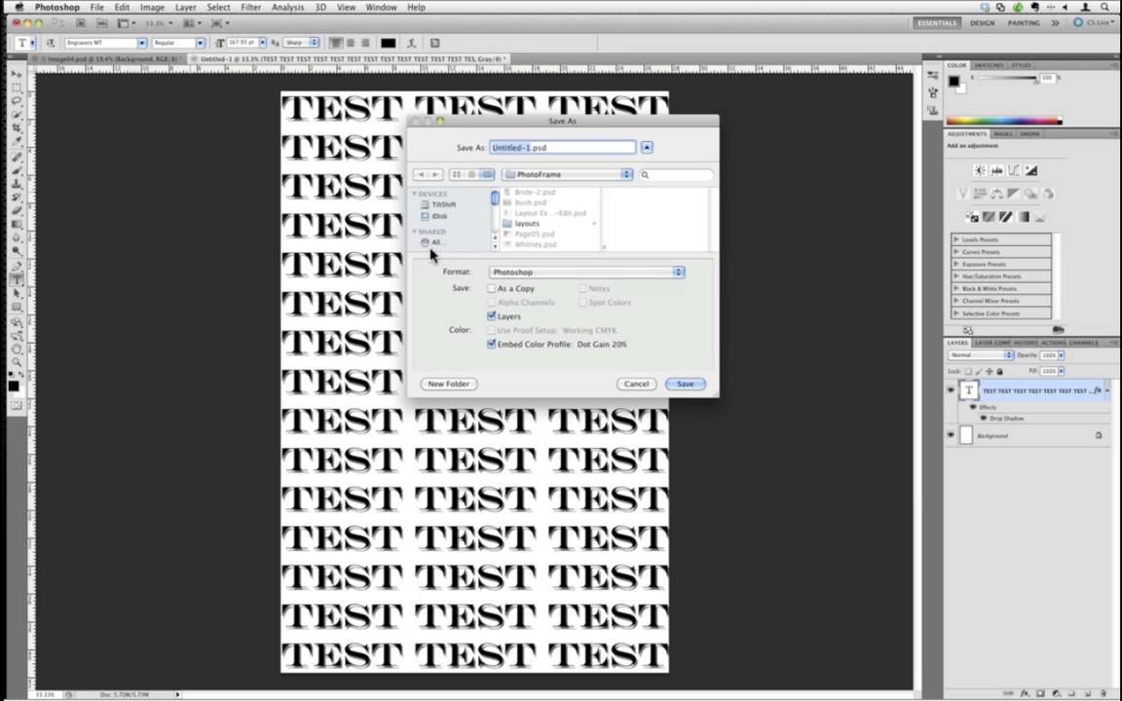
pyautogui.click(432, 229)
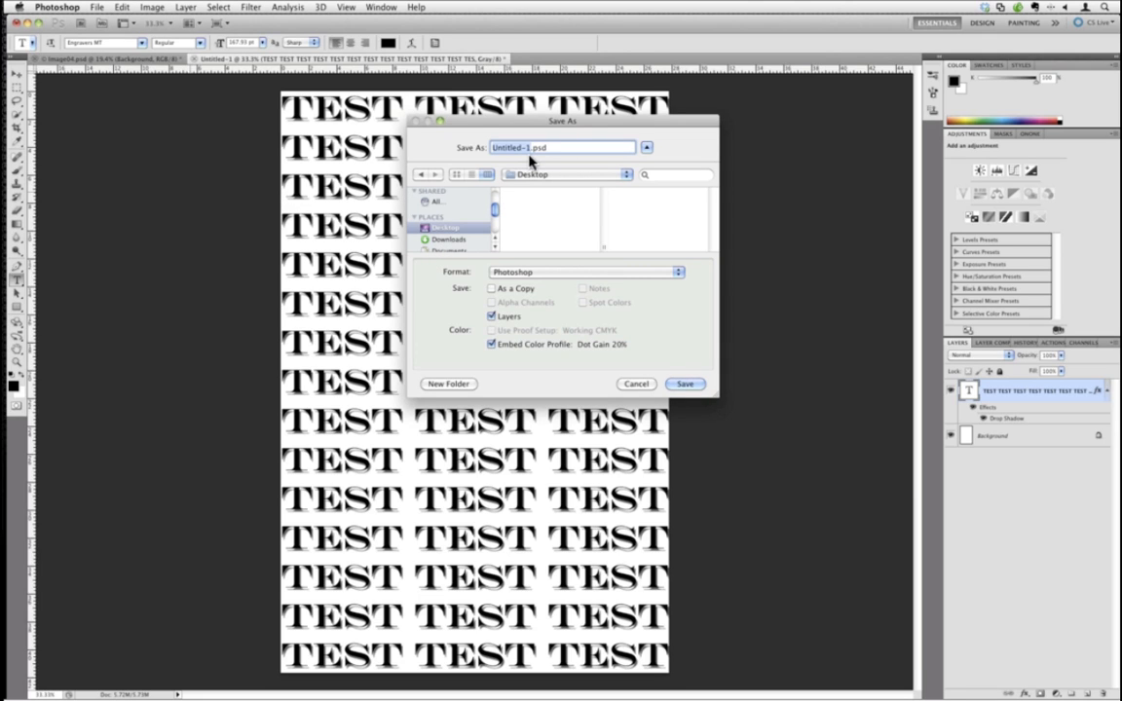
pyautogui.write('testtext')
pyautogui.click(547, 176)
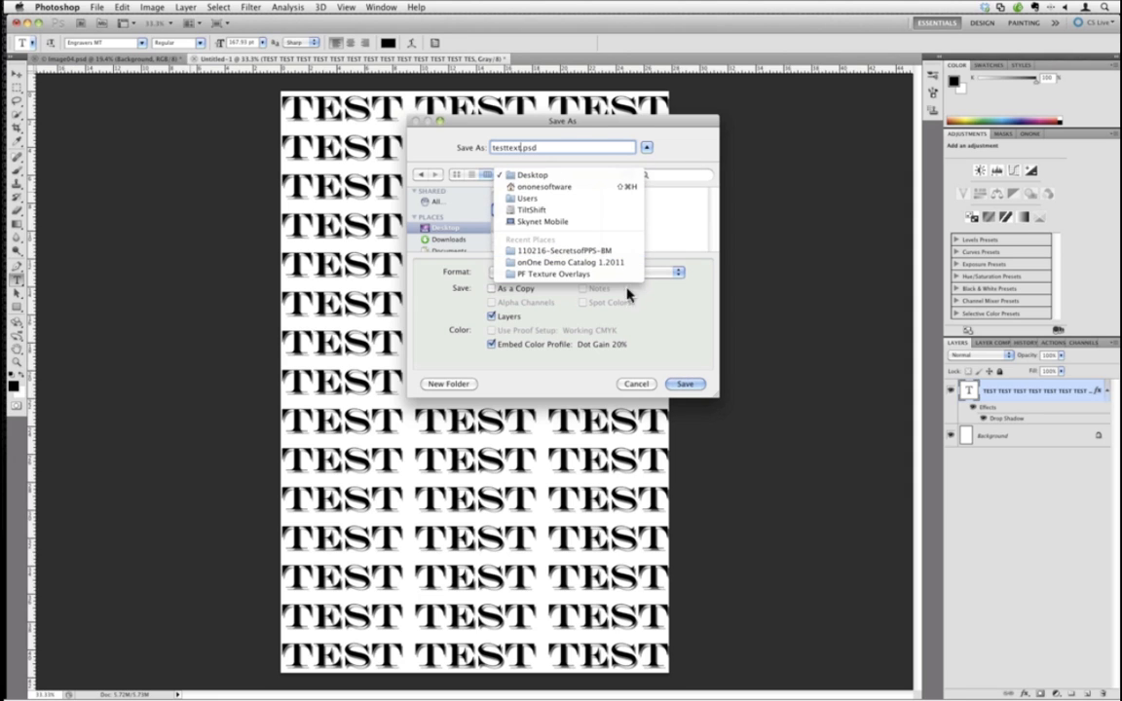
pyautogui.click(655, 311)
pyautogui.click(573, 274)
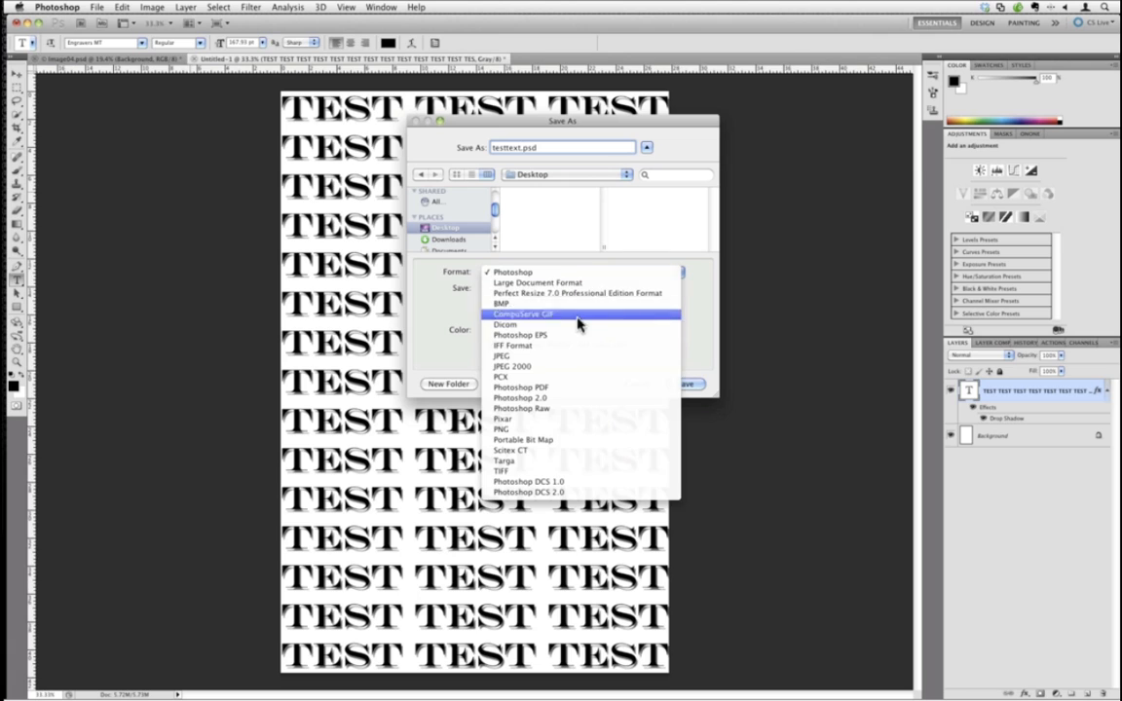
pyautogui.click(573, 357)
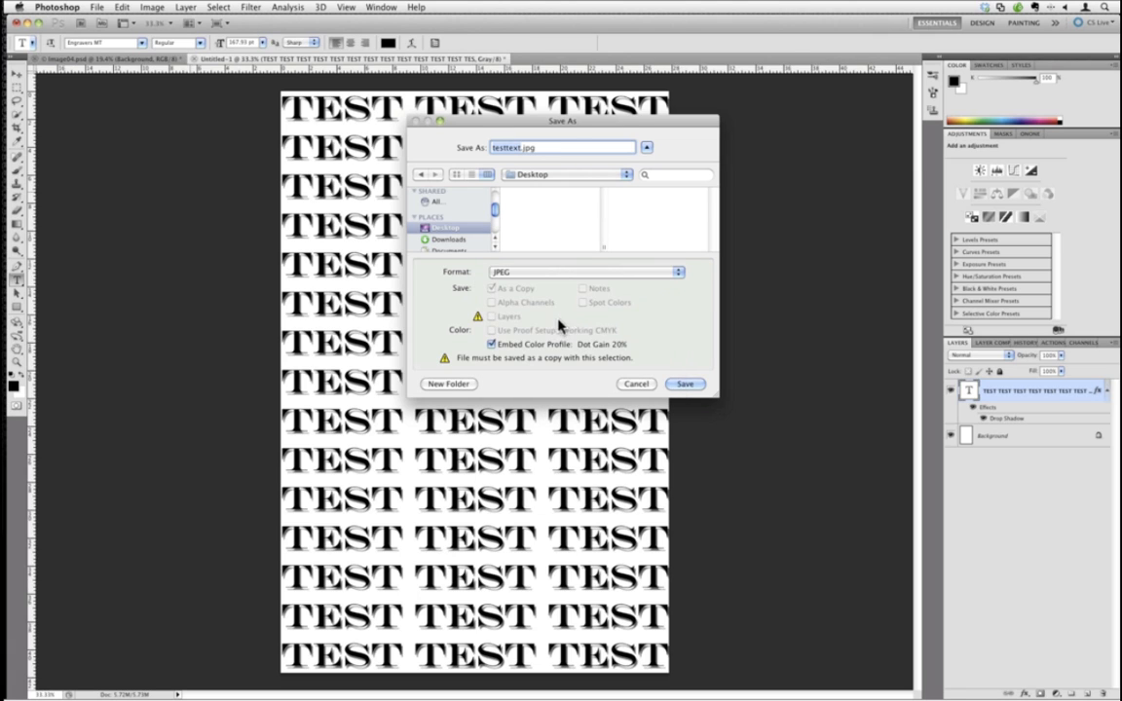
pyautogui.click(680, 389)
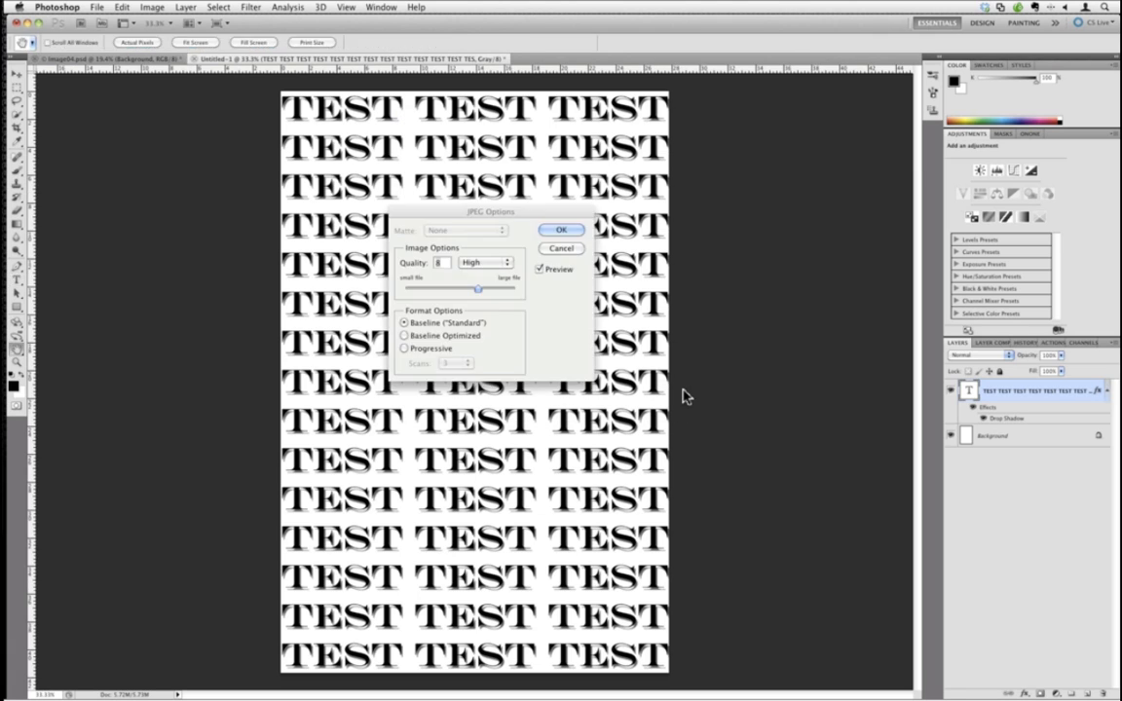
pyautogui.write('5')
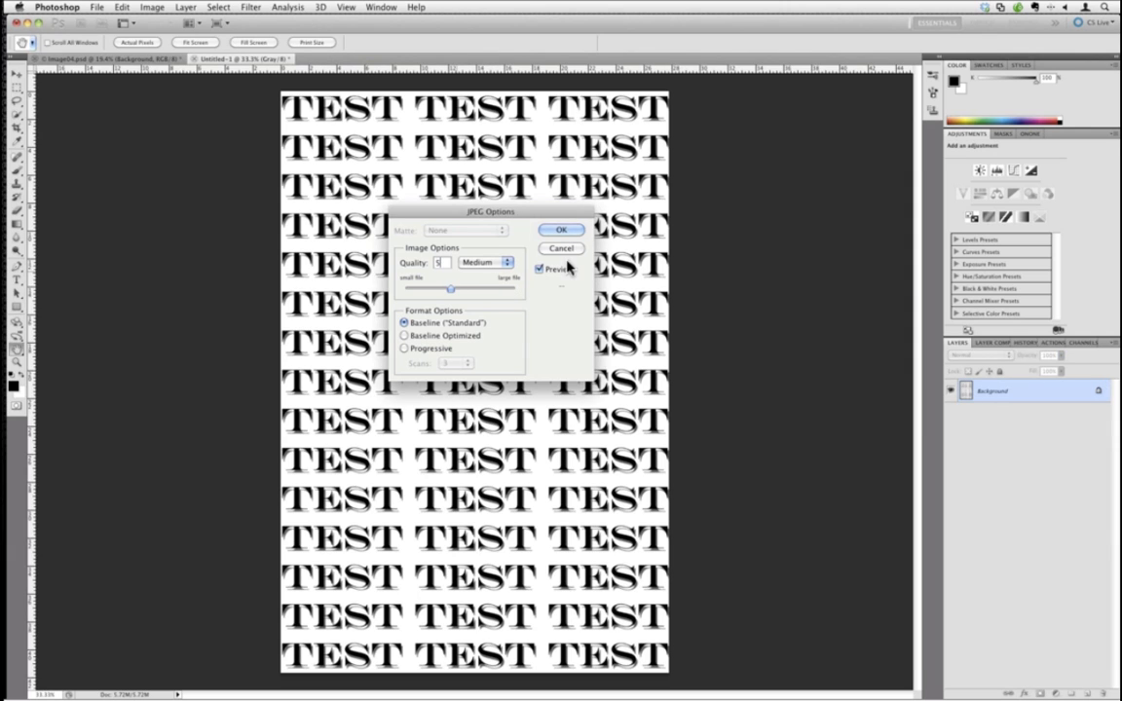
pyautogui.click(561, 229)
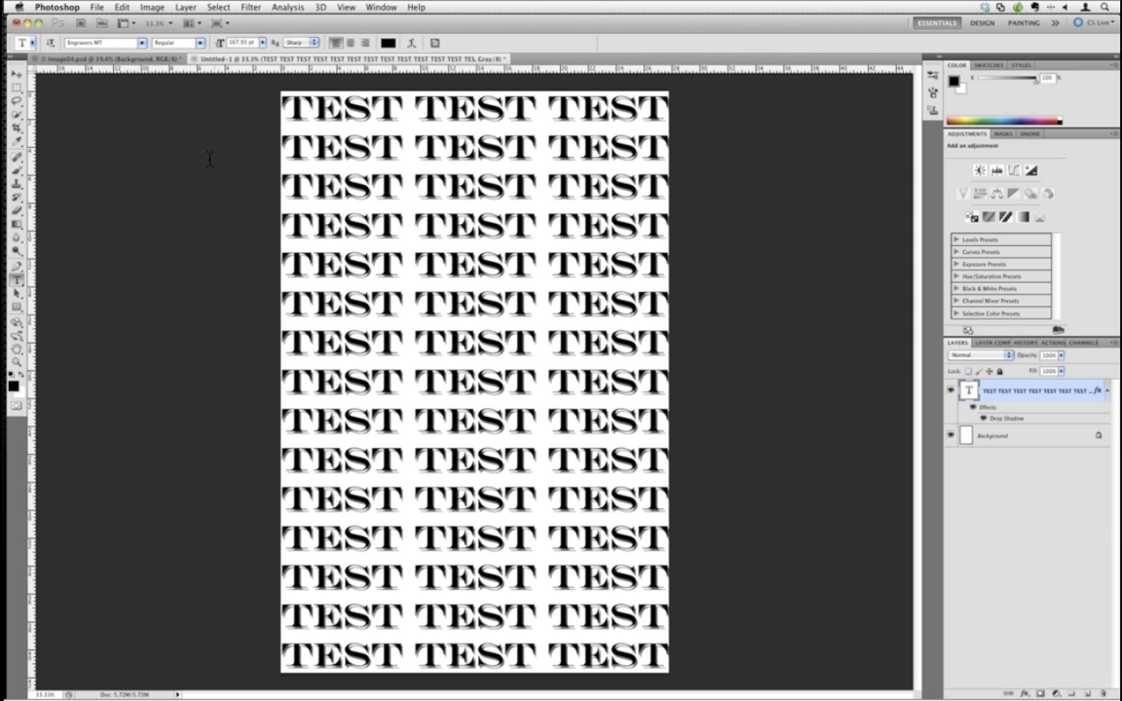
# Switch to the Image04.psd document and hide the Texture1 and Texture2 groups together with all their layers.
pyautogui.click(121, 61)
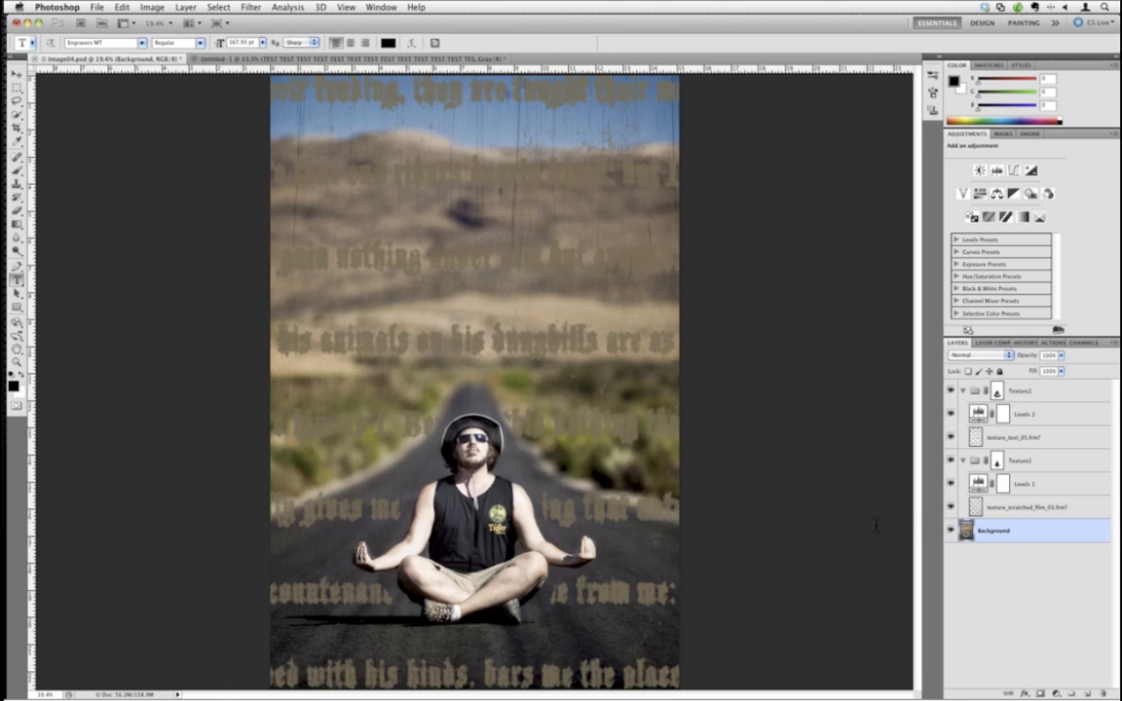
pyautogui.moveTo(948, 512); pyautogui.dragTo(951, 395)
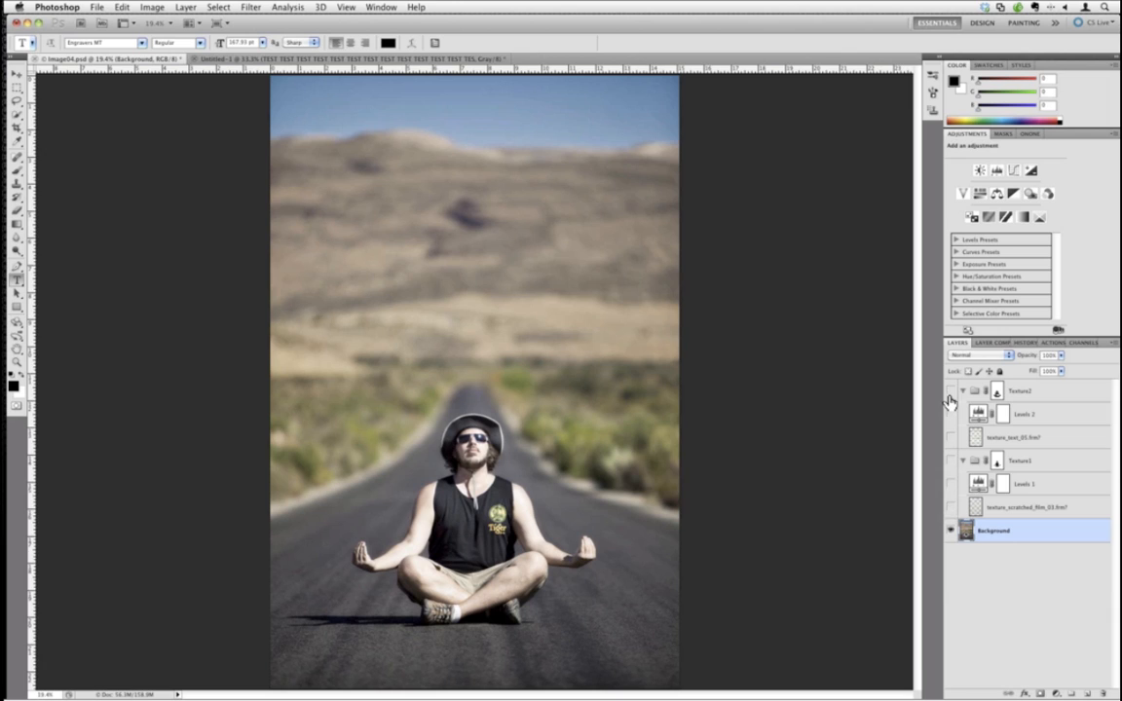
# Compare the portrait with and without its textures by toggling the visibility of the texture groups and their layers.
pyautogui.click(951, 507)
pyautogui.click(951, 461)
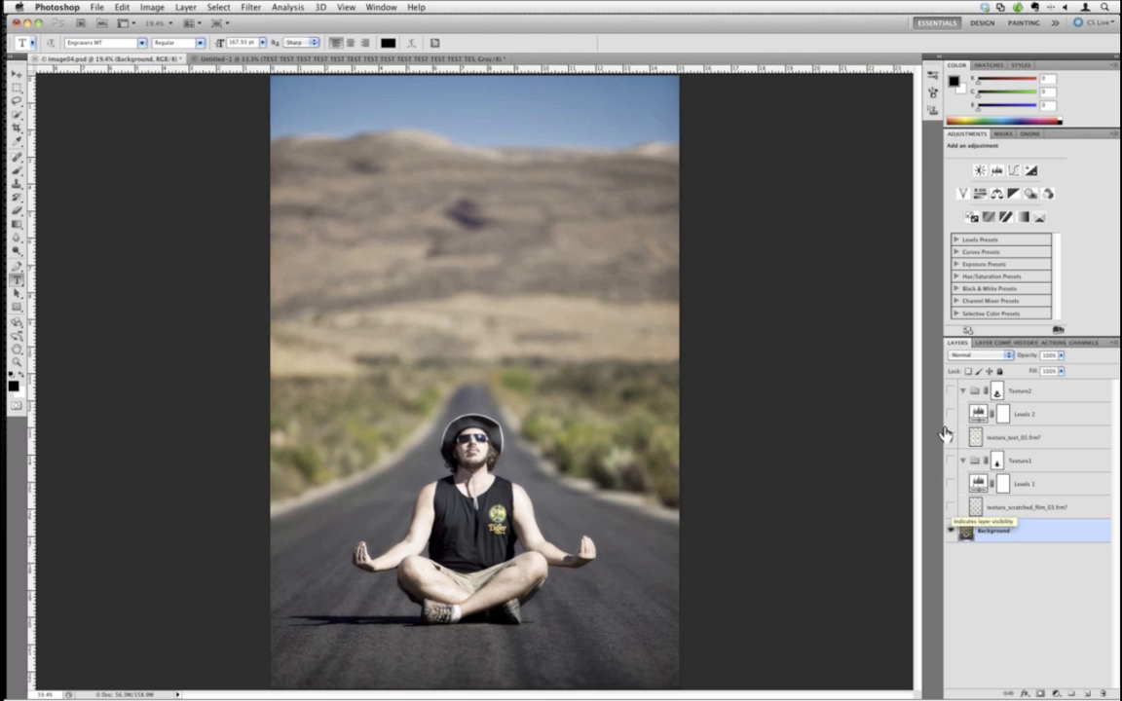
pyautogui.click(951, 485)
pyautogui.click(951, 438)
pyautogui.click(951, 419)
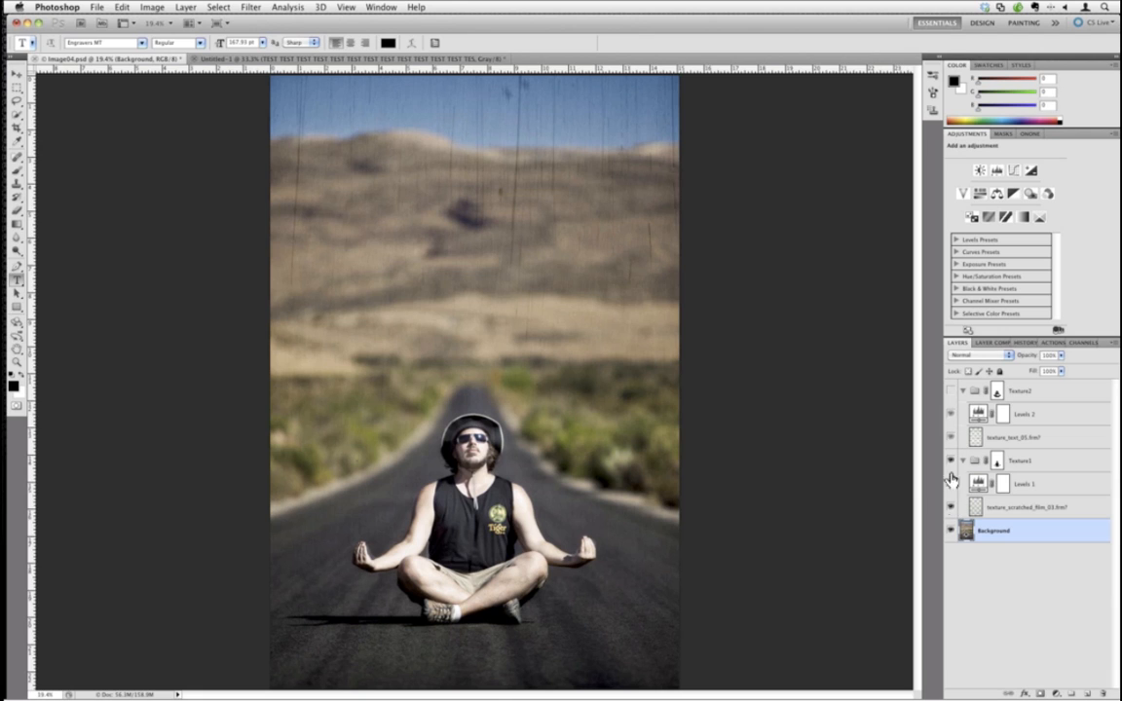
pyautogui.moveTo(951, 502); pyautogui.dragTo(944, 422)
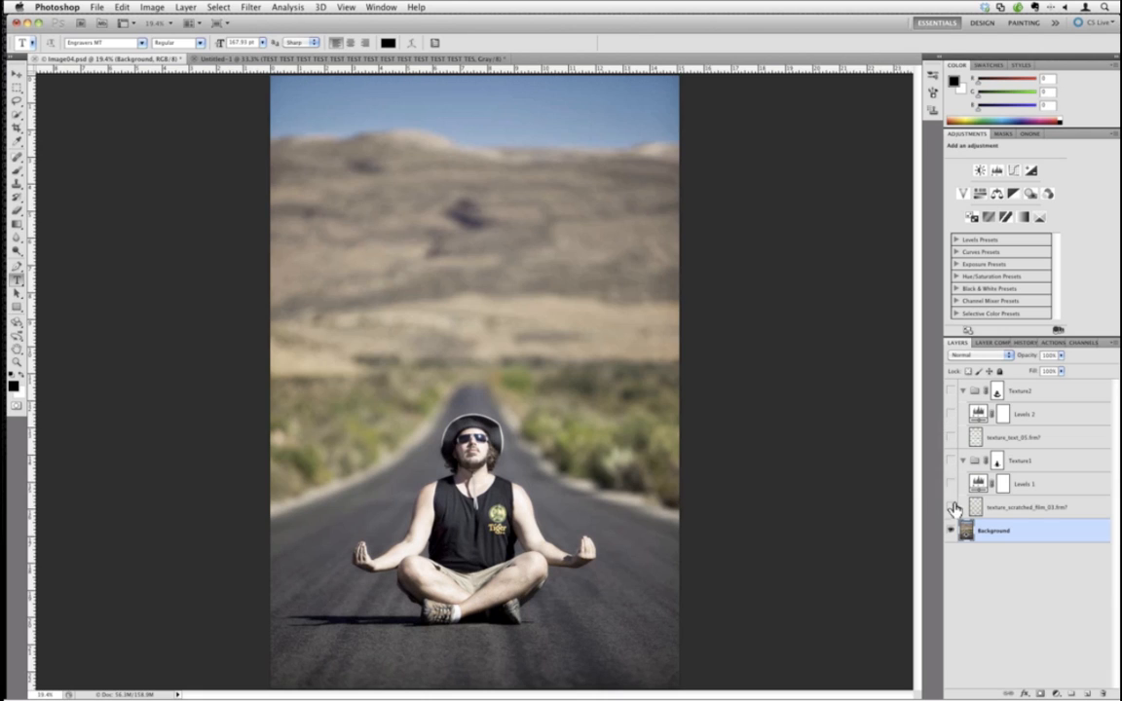
pyautogui.click(953, 508)
pyautogui.click(951, 485)
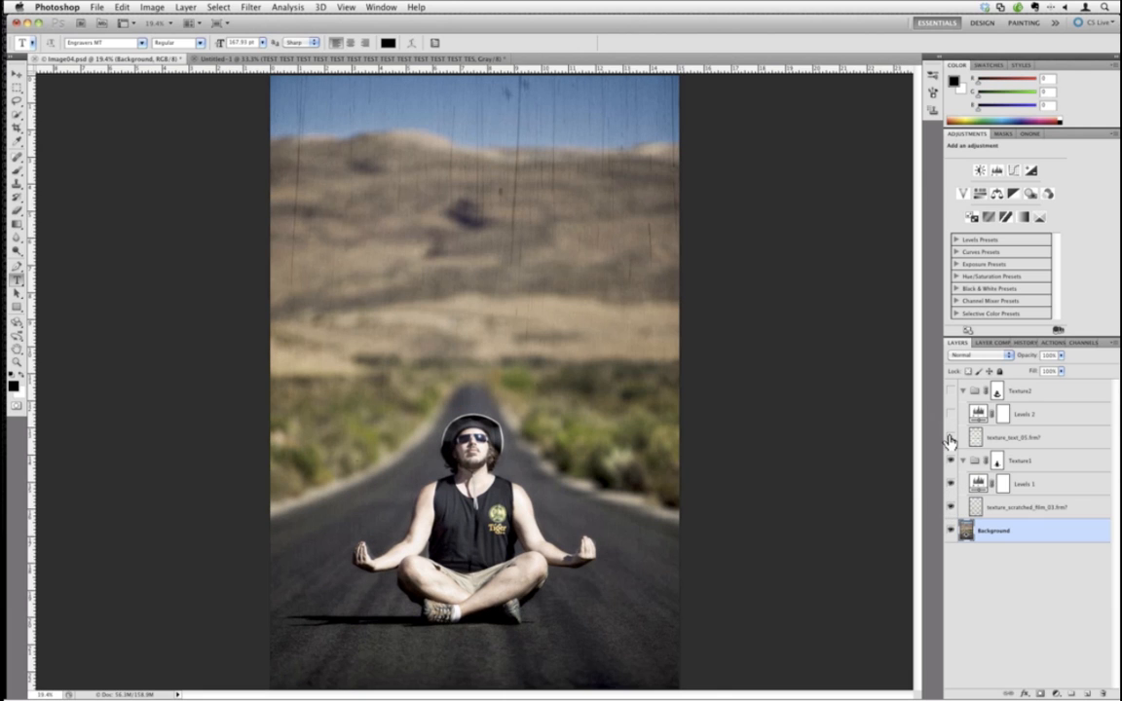
pyautogui.click(951, 437)
pyautogui.moveTo(952, 512); pyautogui.dragTo(949, 435)
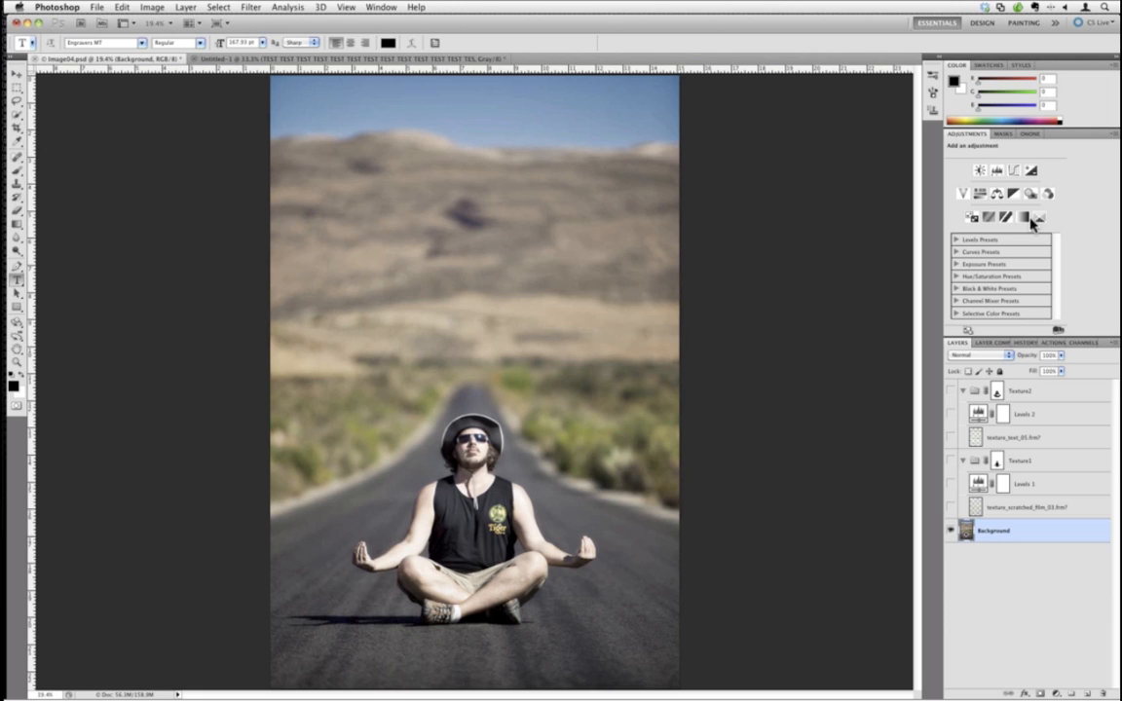
# Launch PhotoFrame 4.6 on the portrait and import testtext.jpg from the Desktop into its frame library.
pyautogui.click(1028, 134)
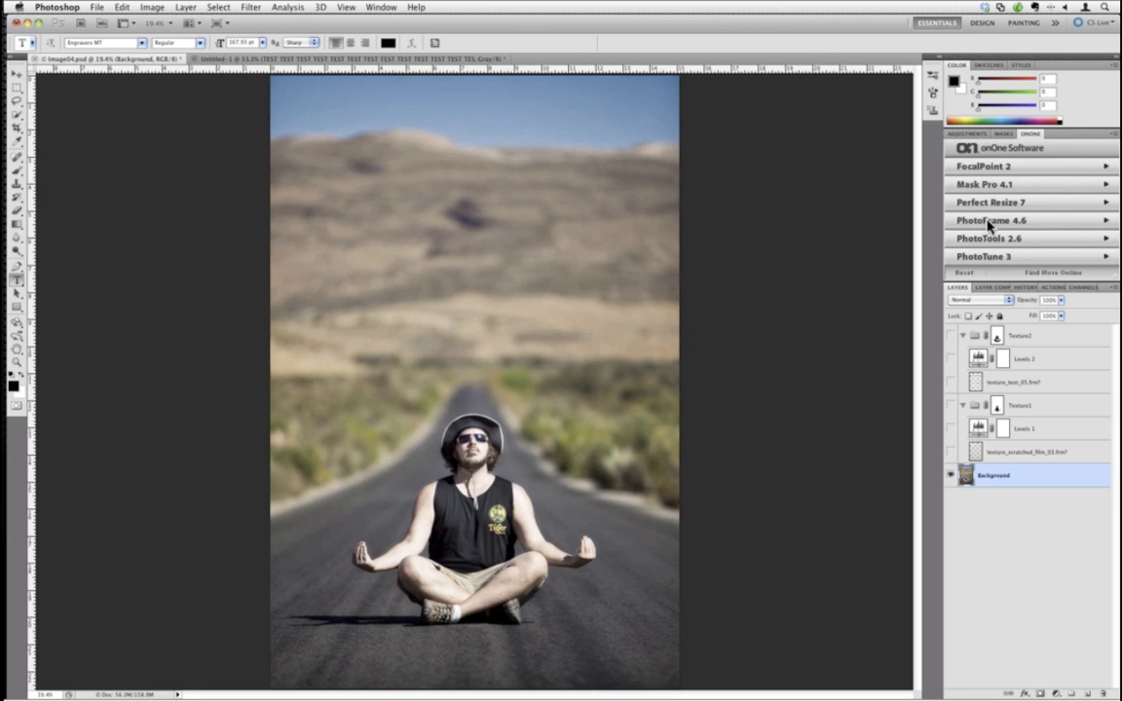
pyautogui.click(988, 221)
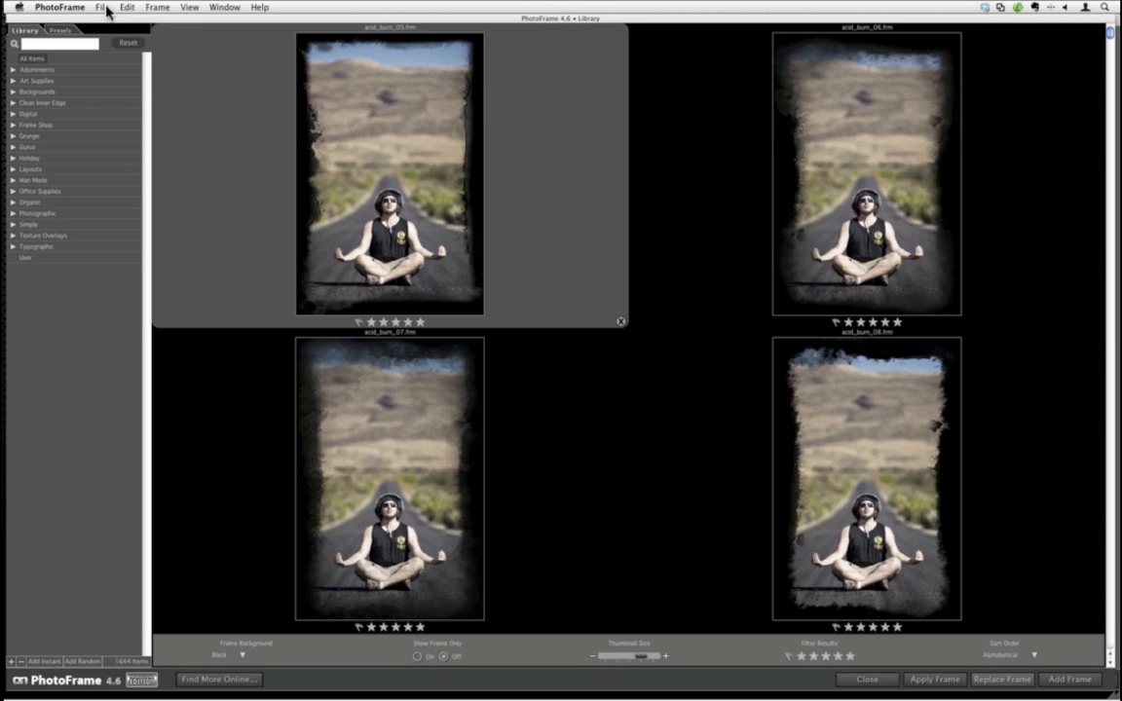
pyautogui.click(104, 9)
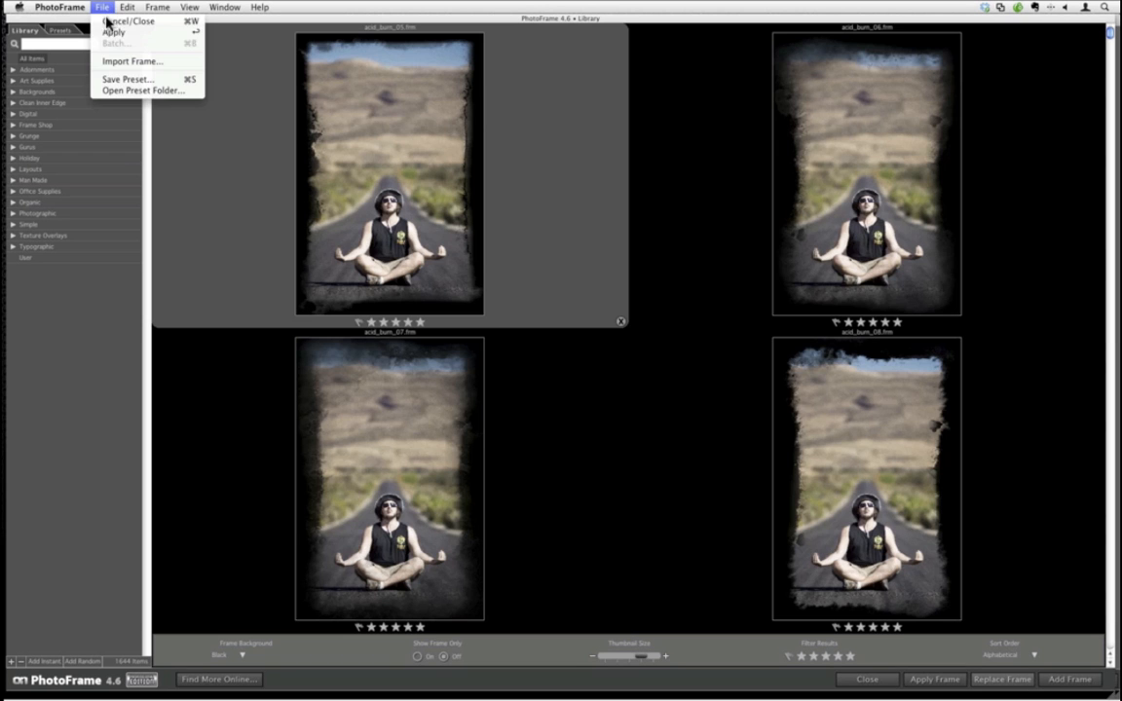
pyautogui.click(127, 63)
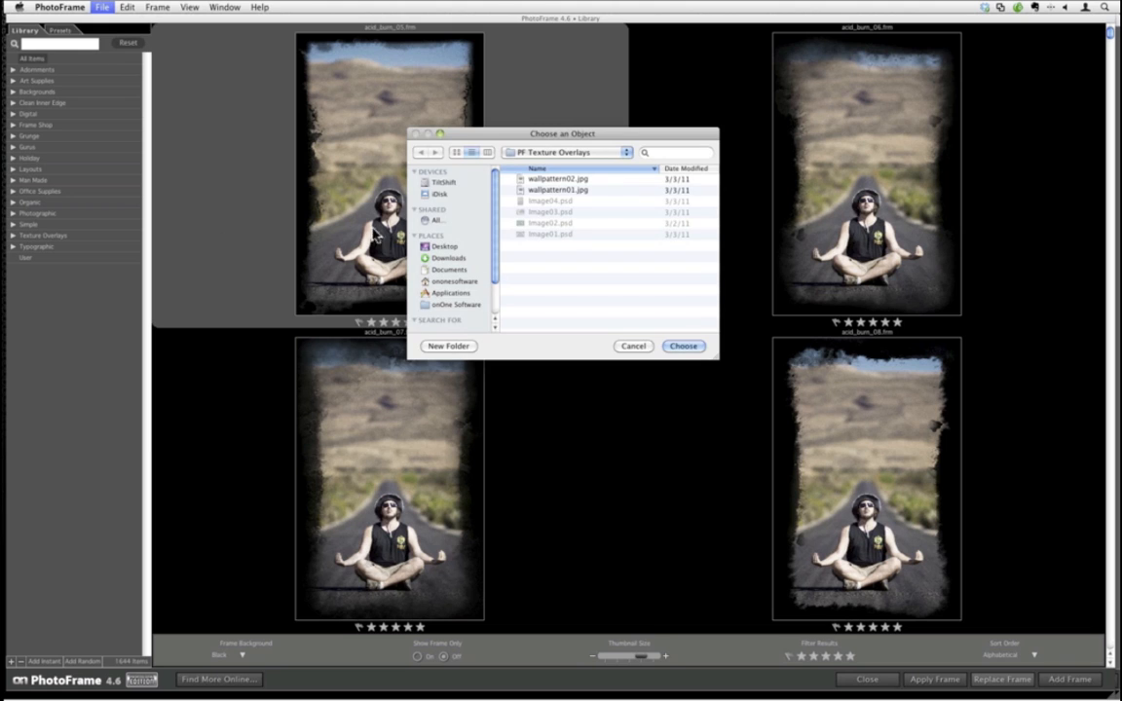
pyautogui.click(444, 246)
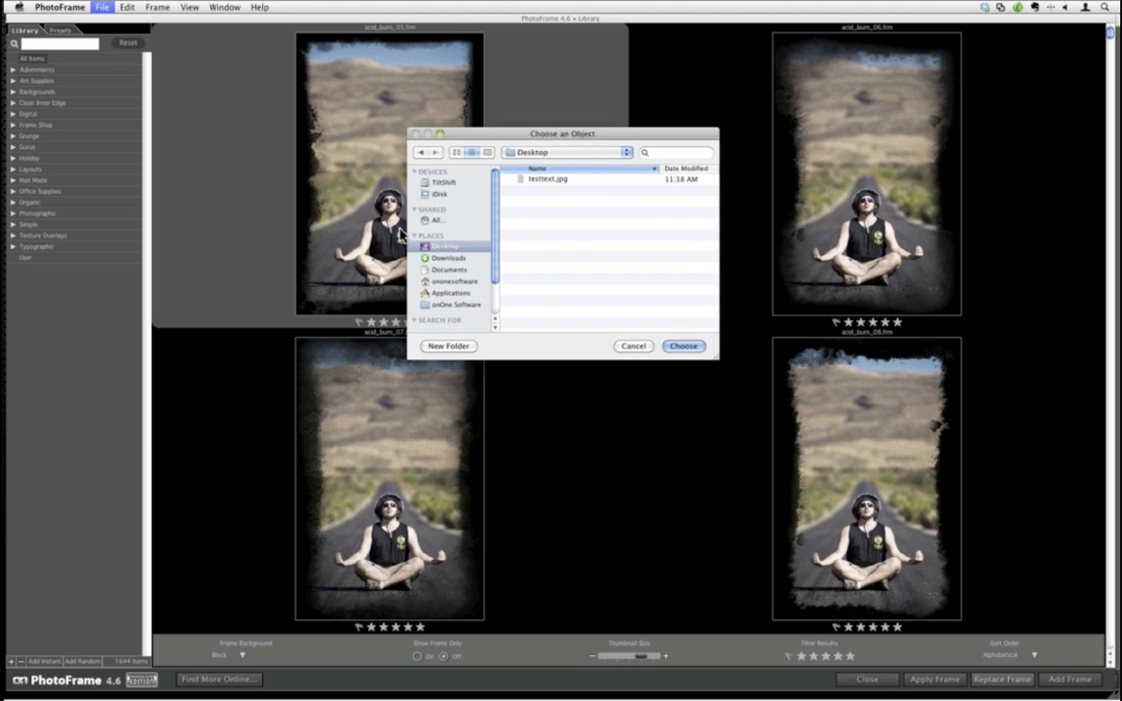
pyautogui.click(548, 180)
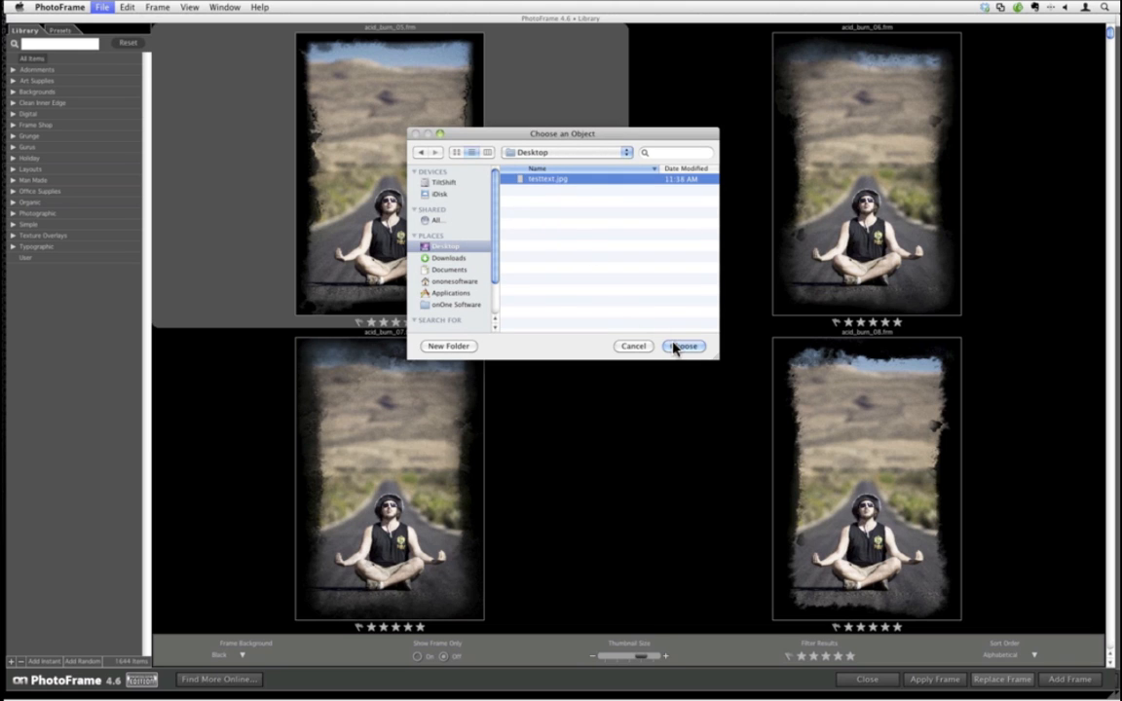
pyautogui.click(676, 347)
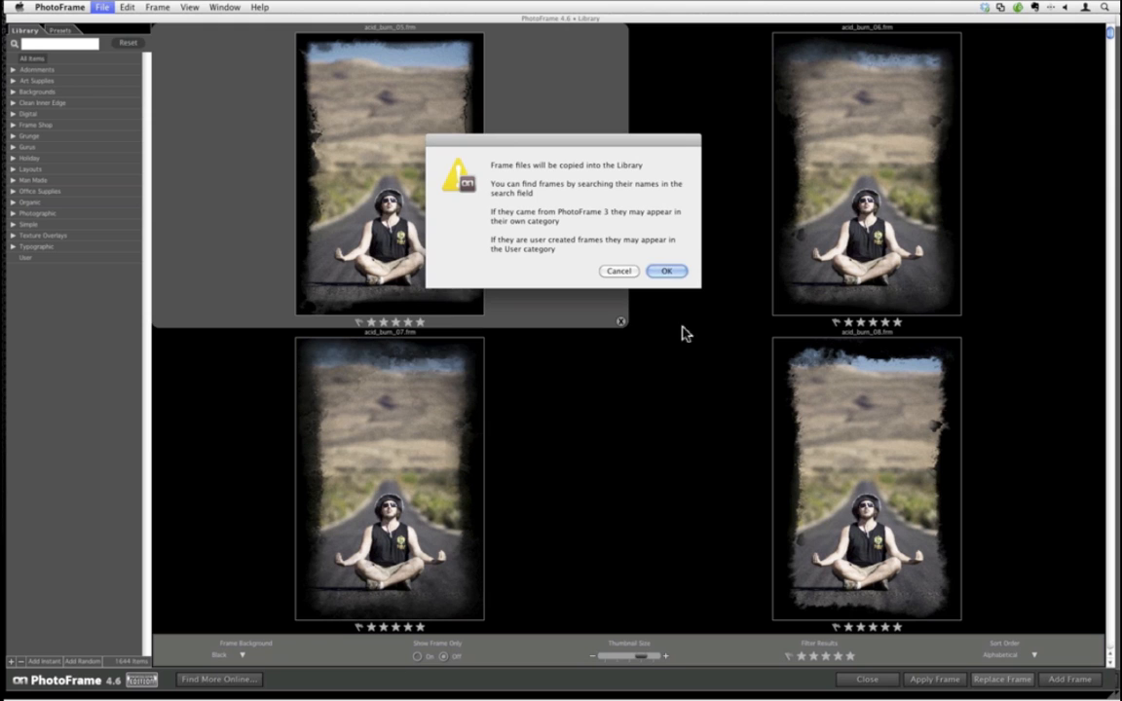
pyautogui.click(670, 275)
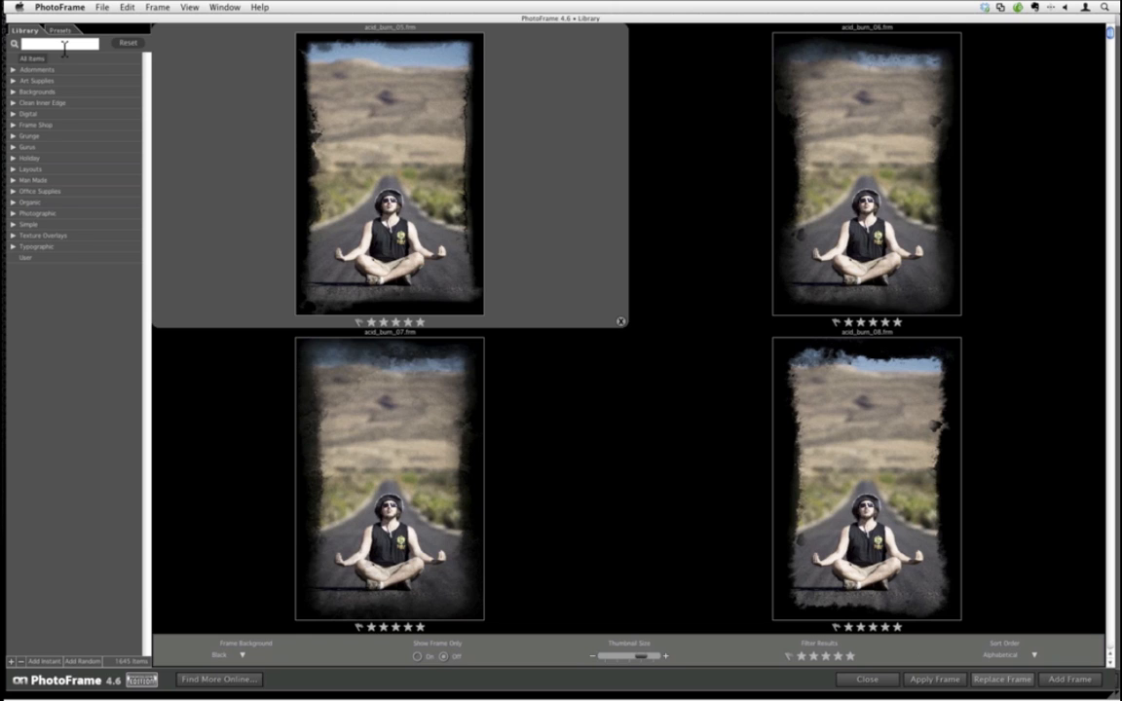
# Search the frame library for "test" and add the testtext.jpg frame to the portrait.
pyautogui.write('test')
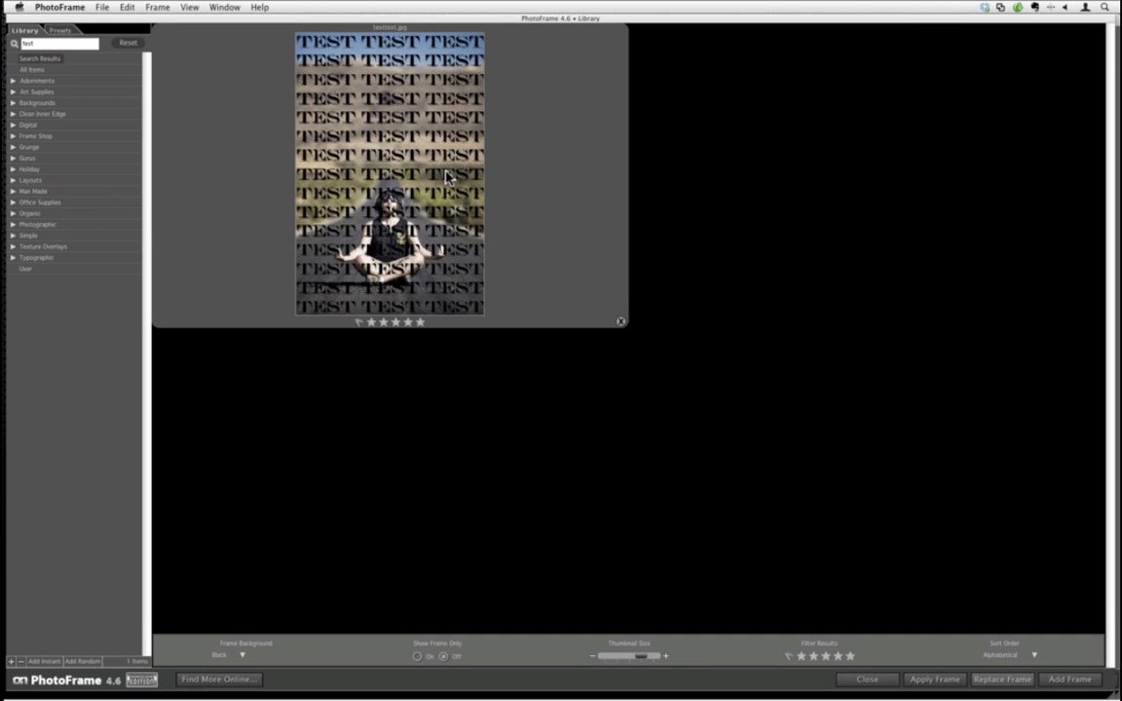
pyautogui.click(1067, 682)
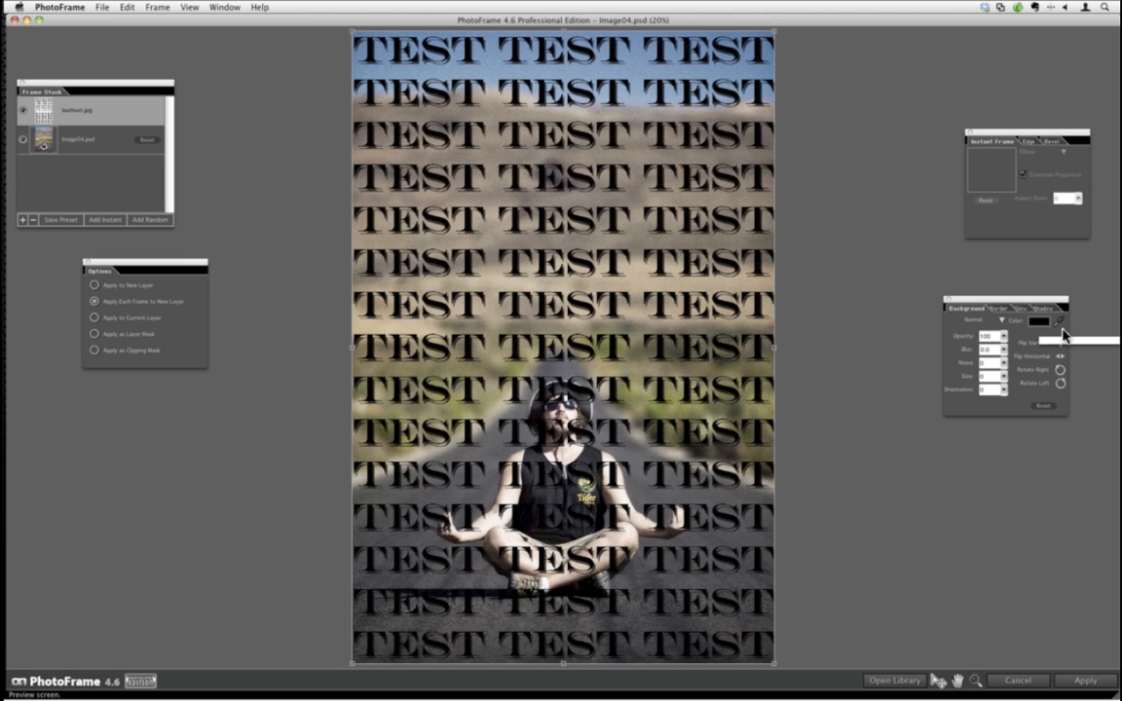
# Recolor the TEST overlay with a muted brown sampled from the hillside, and apply the frame to the Photoshop document.
pyautogui.click(1061, 322)
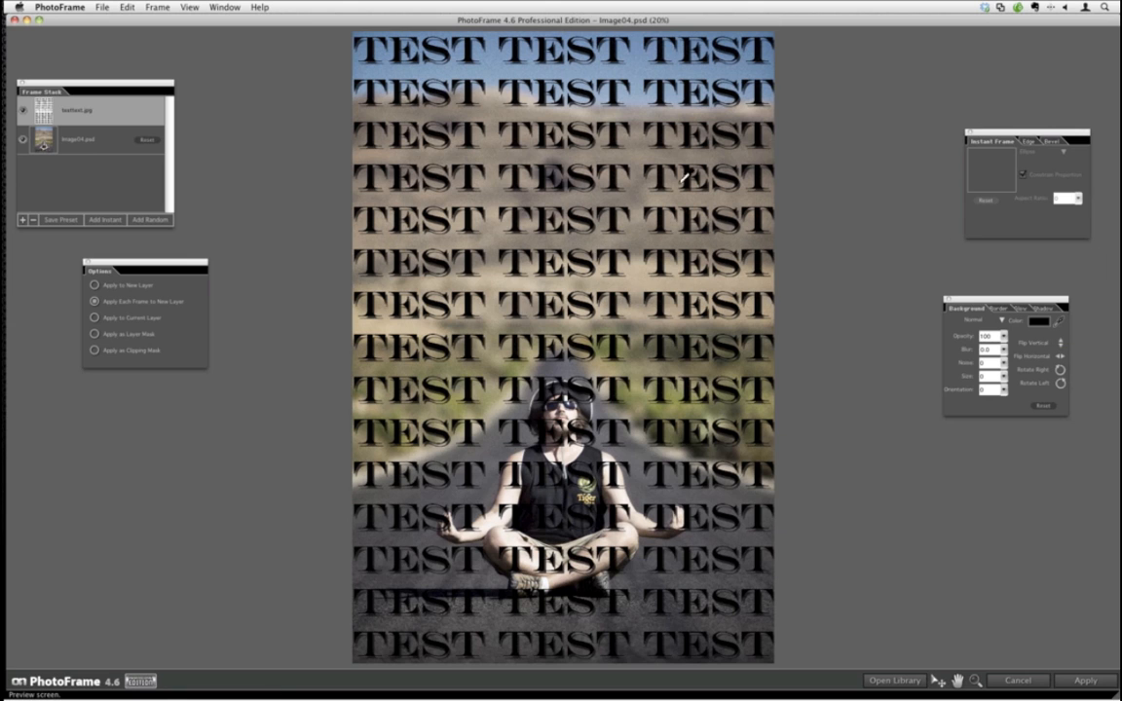
pyautogui.click(561, 173)
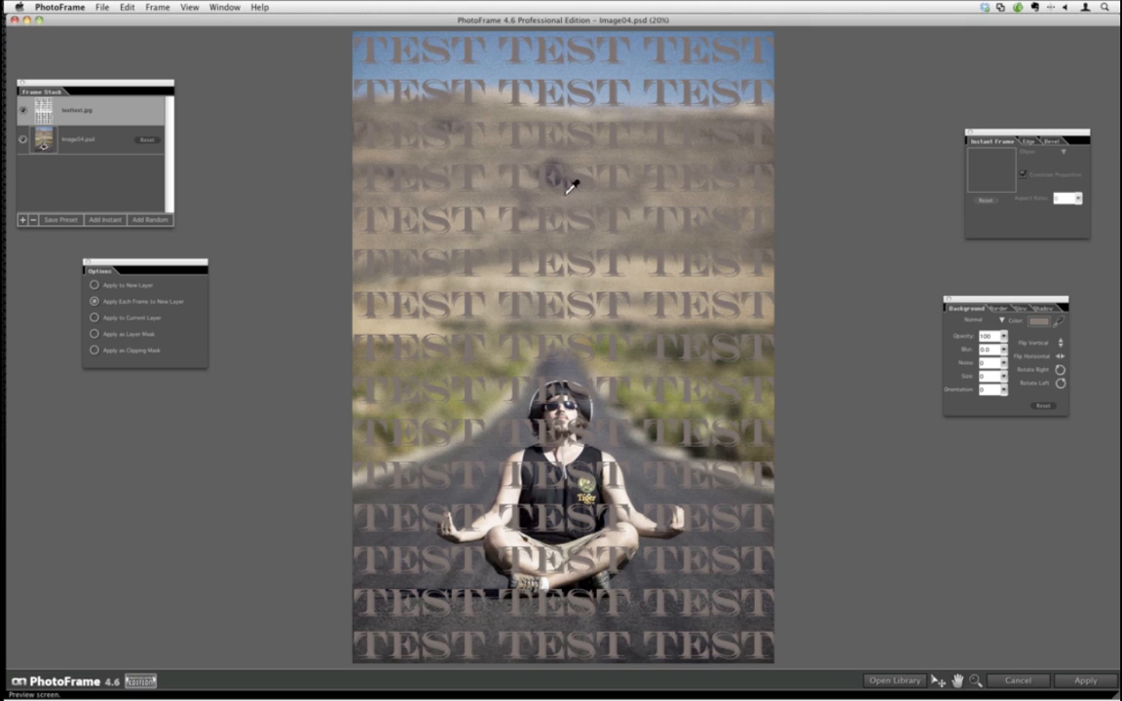
pyautogui.click(521, 158)
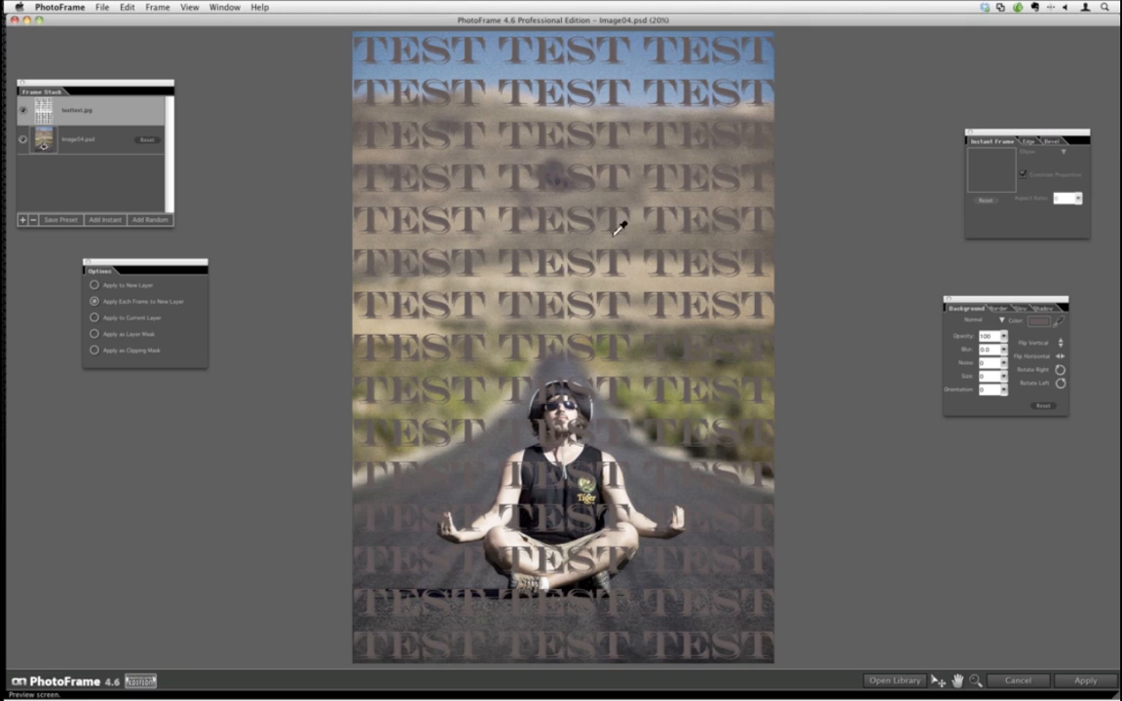
pyautogui.click(1068, 685)
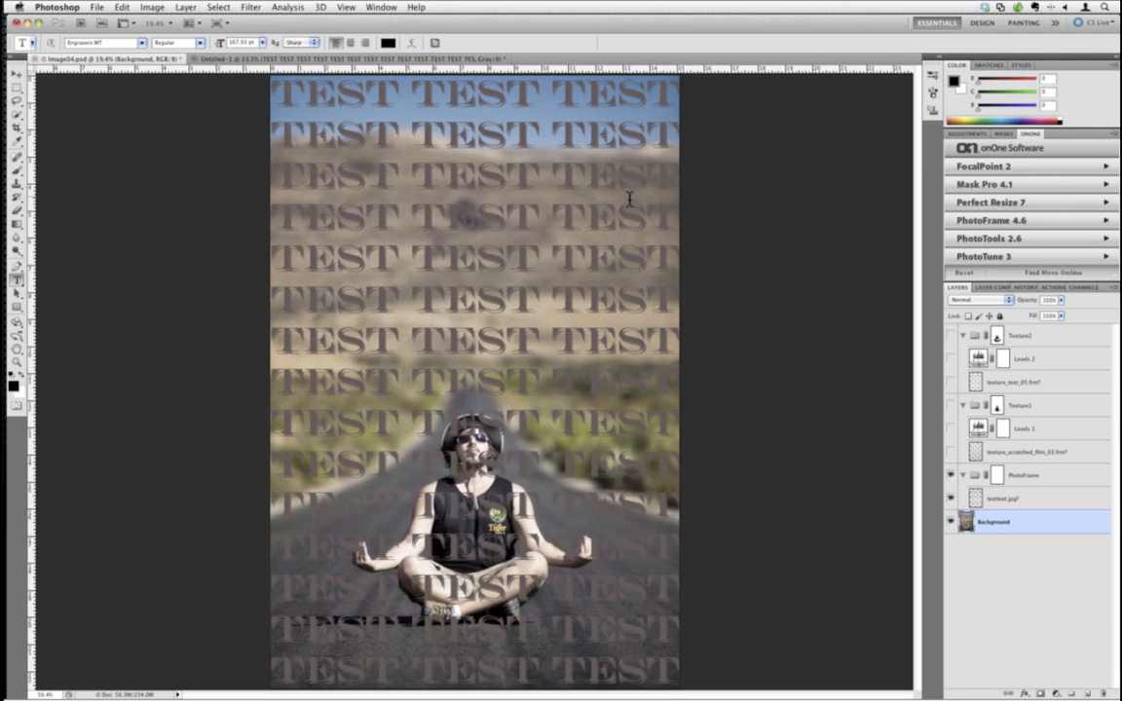
# Paint black over the seated man on the PhotoFrame group's mask to remove the TEST text from him.
pyautogui.click(994, 475)
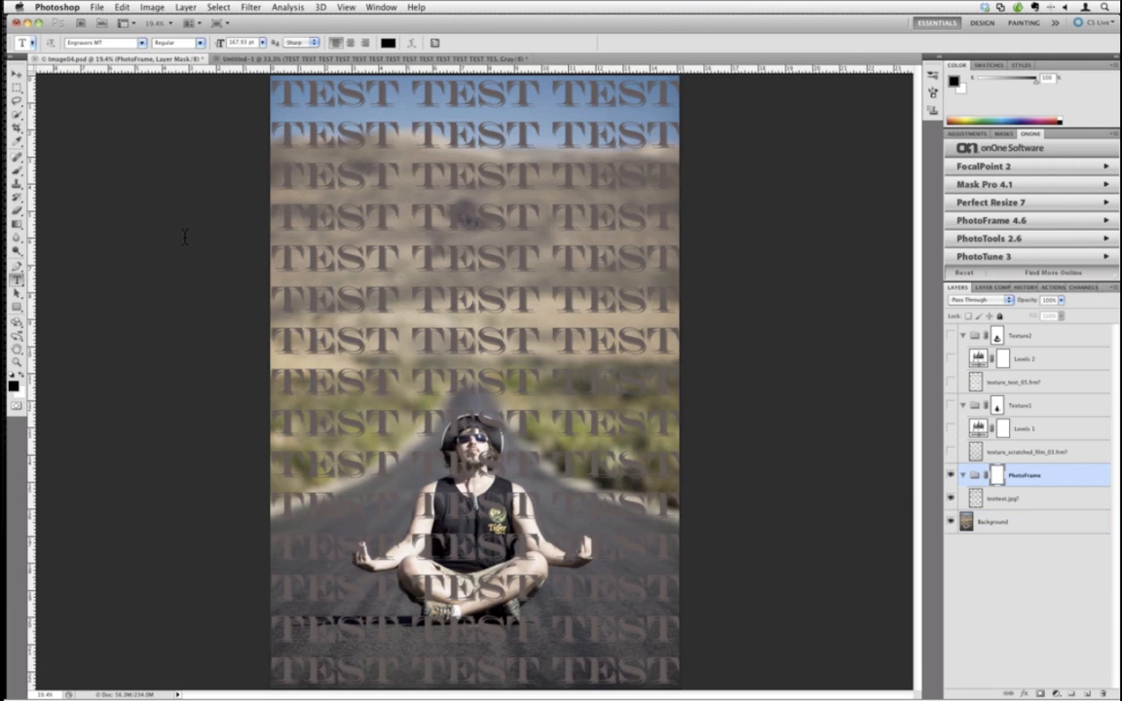
pyautogui.click(14, 171)
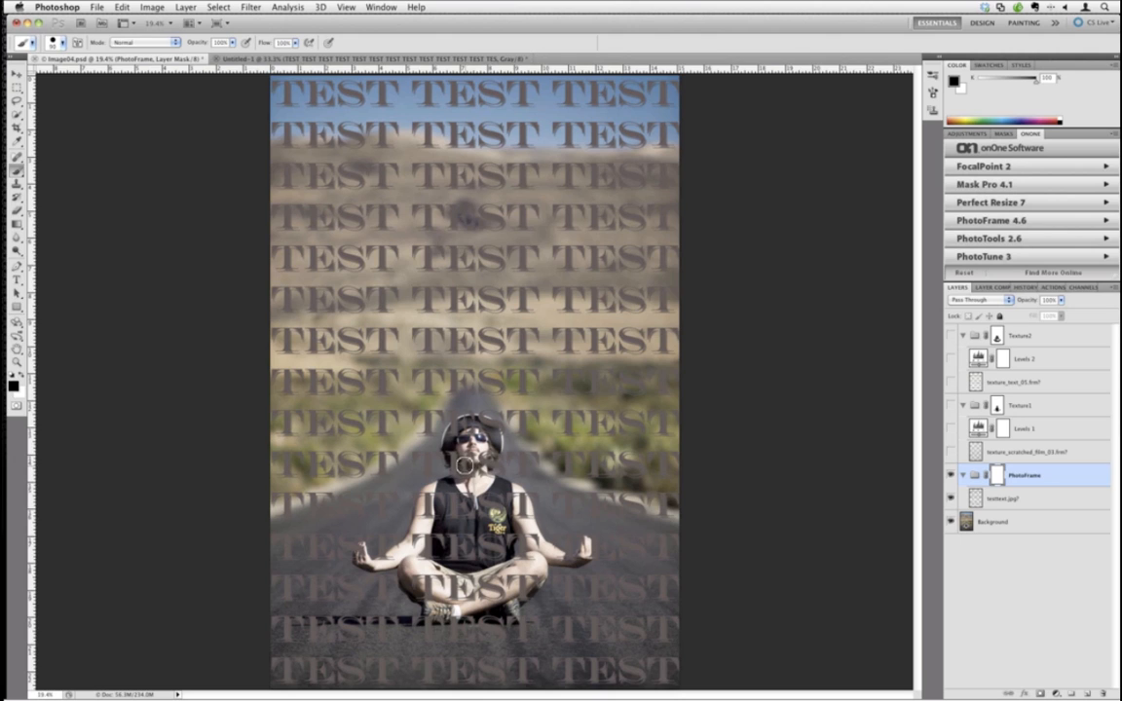
pyautogui.moveTo(464, 466)
pyautogui.mouseDown()
pyautogui.moveTo(465, 428)
pyautogui.moveTo(452, 455)
pyautogui.moveTo(471, 413)
pyautogui.moveTo(503, 442)
pyautogui.moveTo(448, 486)
pyautogui.moveTo(482, 458)
pyautogui.moveTo(477, 529)
pyautogui.moveTo(456, 550)
pyautogui.moveTo(460, 563)
pyautogui.moveTo(448, 548)
pyautogui.moveTo(474, 605)
pyautogui.moveTo(435, 519)
pyautogui.moveTo(385, 531)
pyautogui.moveTo(420, 557)
pyautogui.mouseUp()
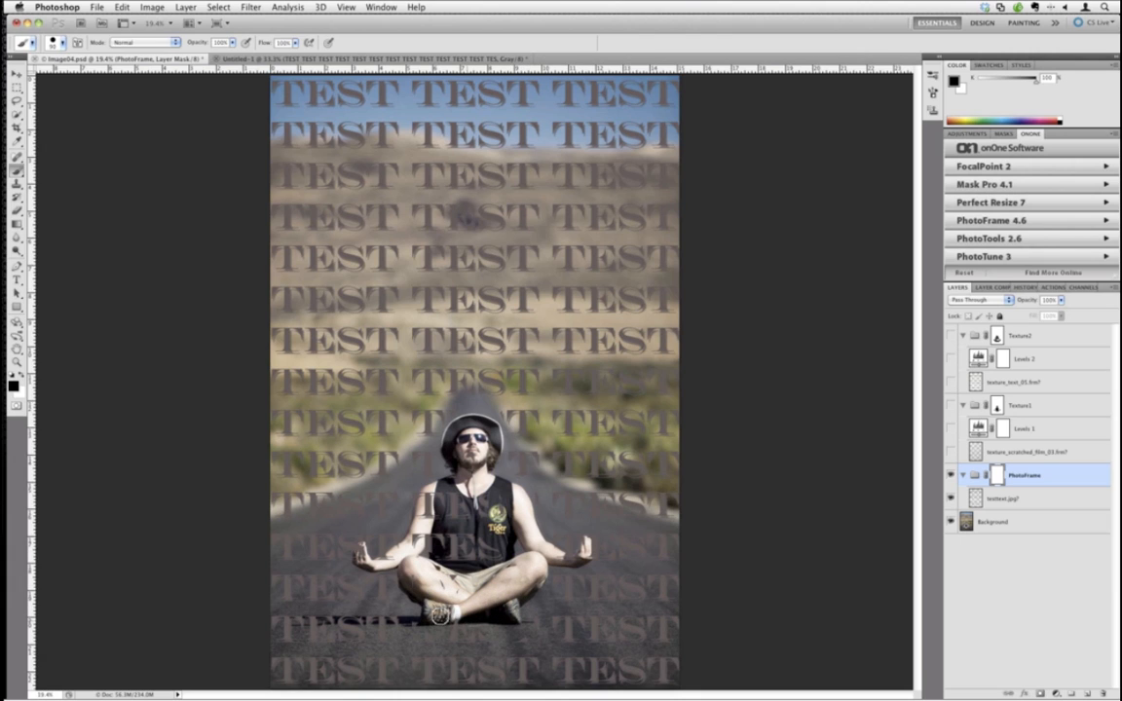
pyautogui.moveTo(440, 615)
pyautogui.mouseDown()
pyautogui.moveTo(397, 564)
pyautogui.moveTo(441, 465)
pyautogui.moveTo(411, 518)
pyautogui.moveTo(421, 543)
pyautogui.moveTo(427, 496)
pyautogui.moveTo(449, 557)
pyautogui.moveTo(463, 487)
pyautogui.moveTo(479, 565)
pyautogui.moveTo(490, 563)
pyautogui.moveTo(492, 451)
pyautogui.moveTo(376, 551)
pyautogui.mouseUp()
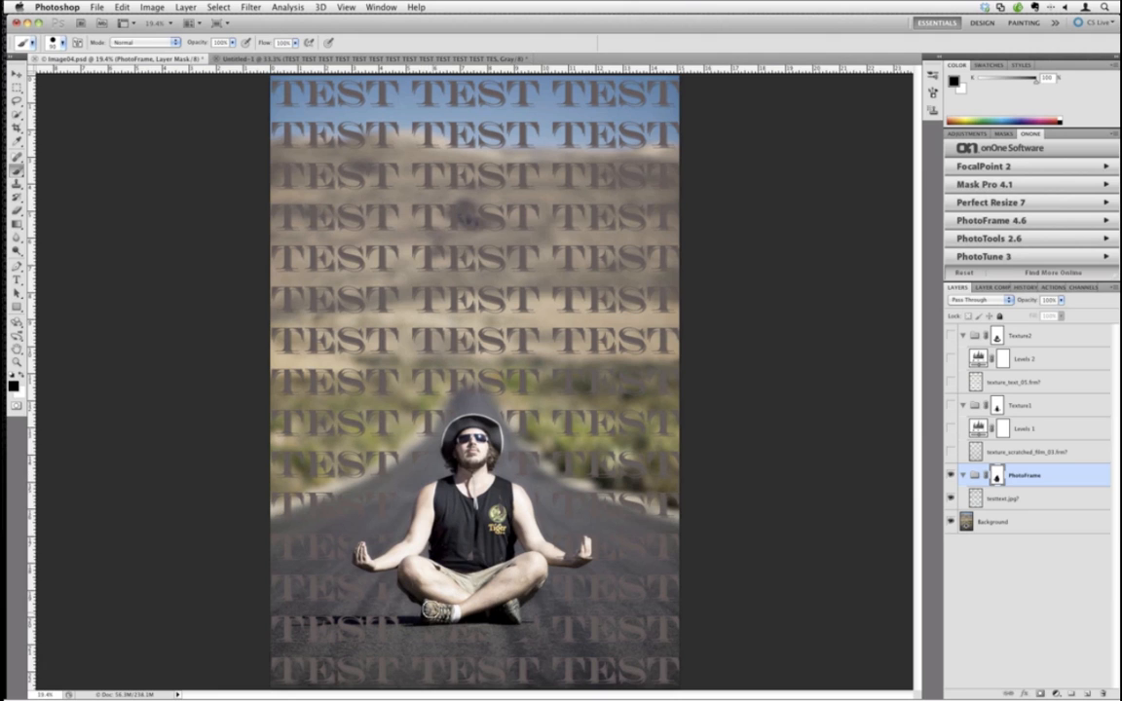
# Fill in the missed spots on the man's hands, knees and shirt in the PhotoFrame mask, checking with the red mask overlay.
pyautogui.press('\\')
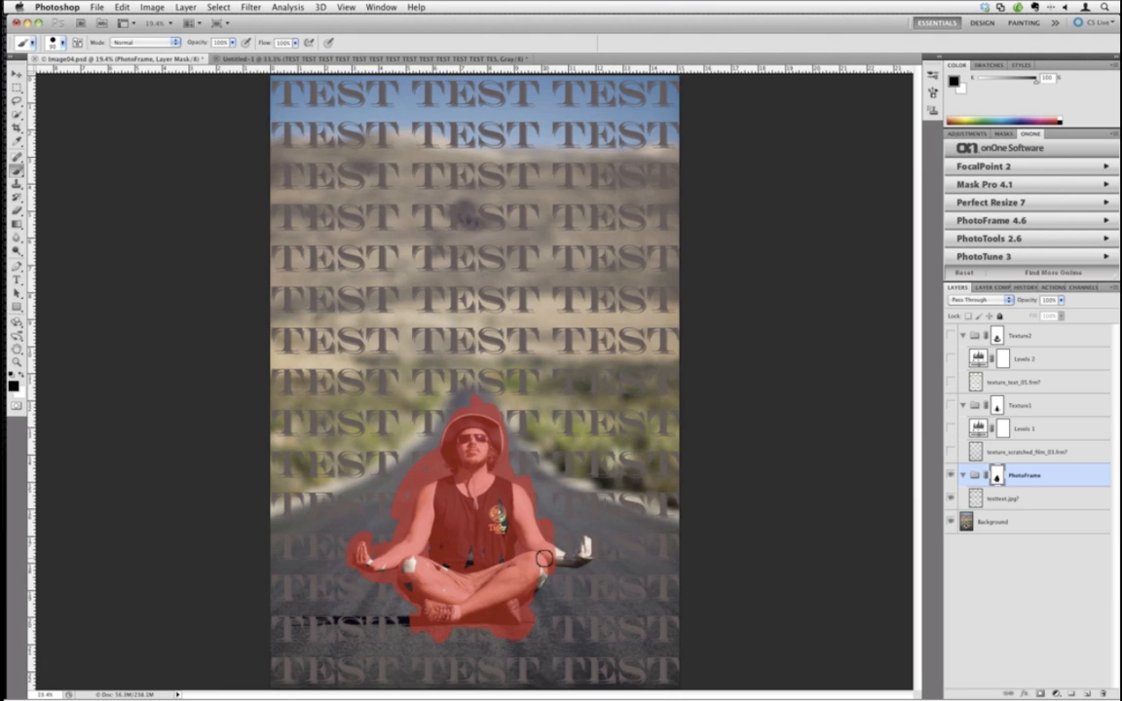
pyautogui.moveTo(546, 557)
pyautogui.mouseDown()
pyautogui.moveTo(574, 558)
pyautogui.moveTo(551, 545)
pyautogui.moveTo(586, 563)
pyautogui.moveTo(576, 558)
pyautogui.mouseUp()
pyautogui.moveTo(538, 596); pyautogui.dragTo(538, 555)
pyautogui.moveTo(407, 585)
pyautogui.mouseDown()
pyautogui.moveTo(402, 551)
pyautogui.moveTo(412, 586)
pyautogui.moveTo(432, 564)
pyautogui.moveTo(451, 585)
pyautogui.moveTo(476, 557)
pyautogui.mouseUp()
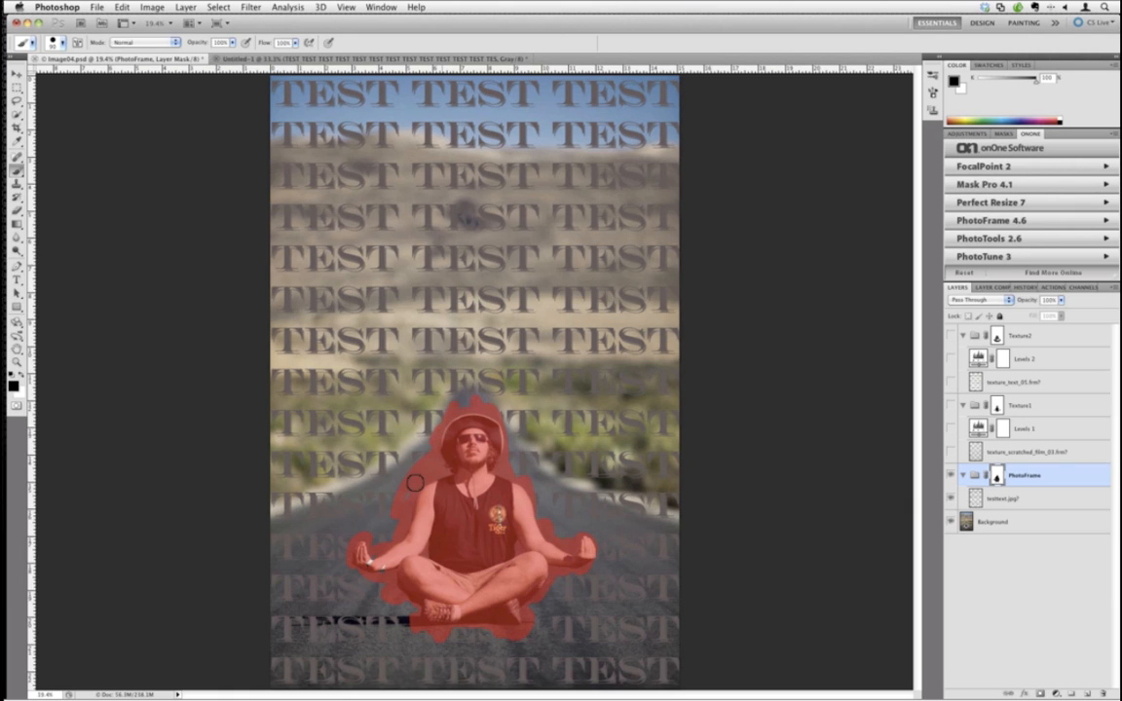
pyautogui.press('\\')
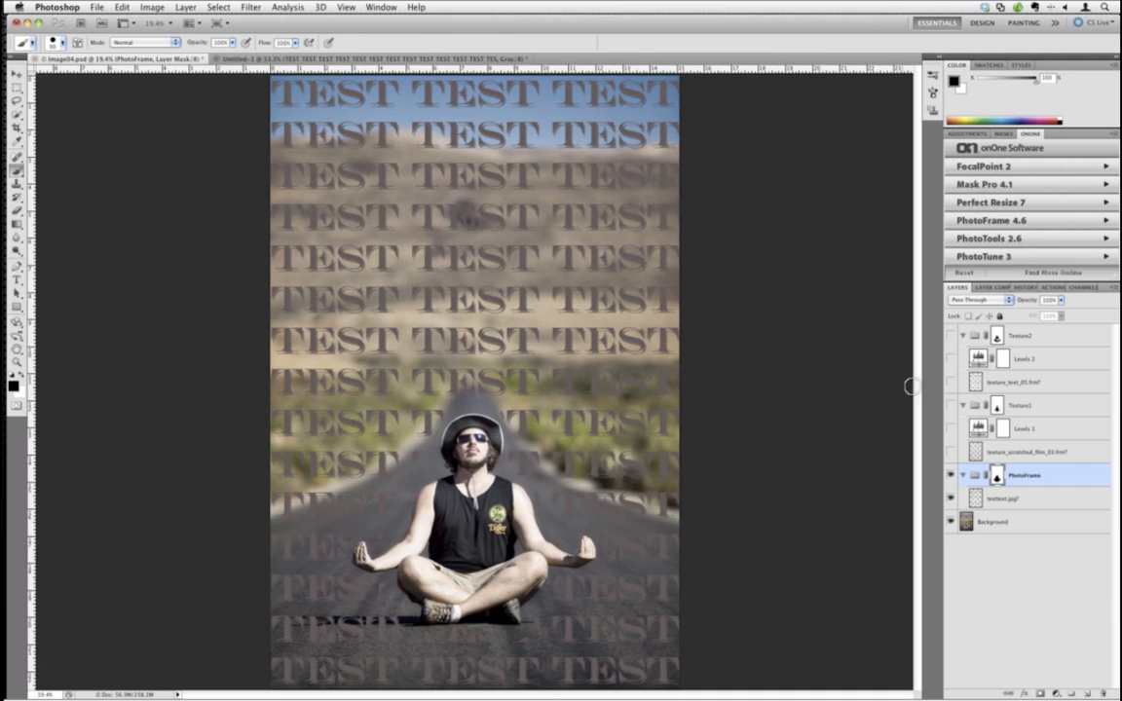
# Add a Levels adjustment above the testtext.jpg layer and set its black input level to 34.
pyautogui.click(1016, 507)
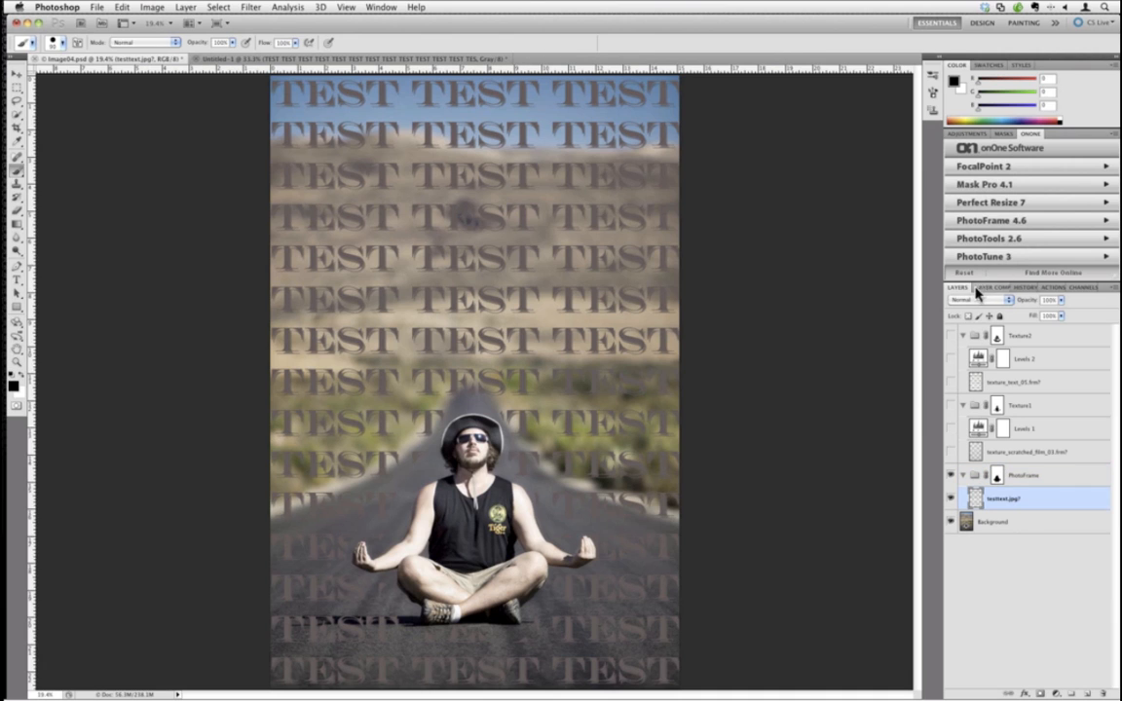
pyautogui.click(967, 133)
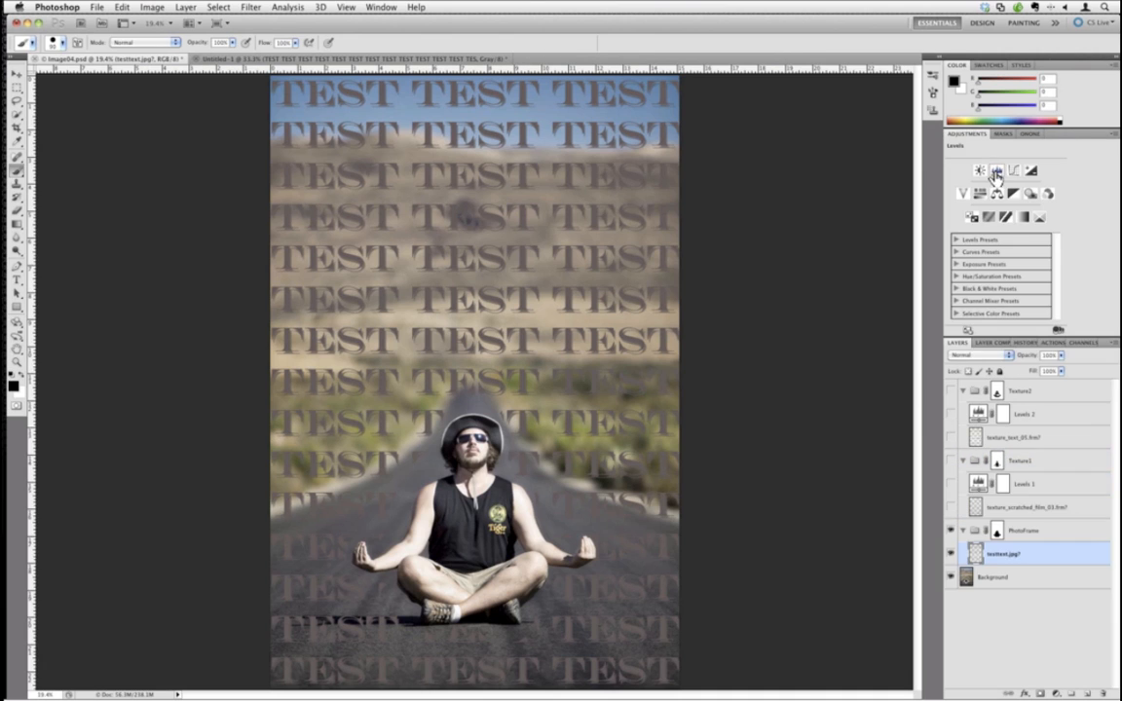
pyautogui.click(976, 173)
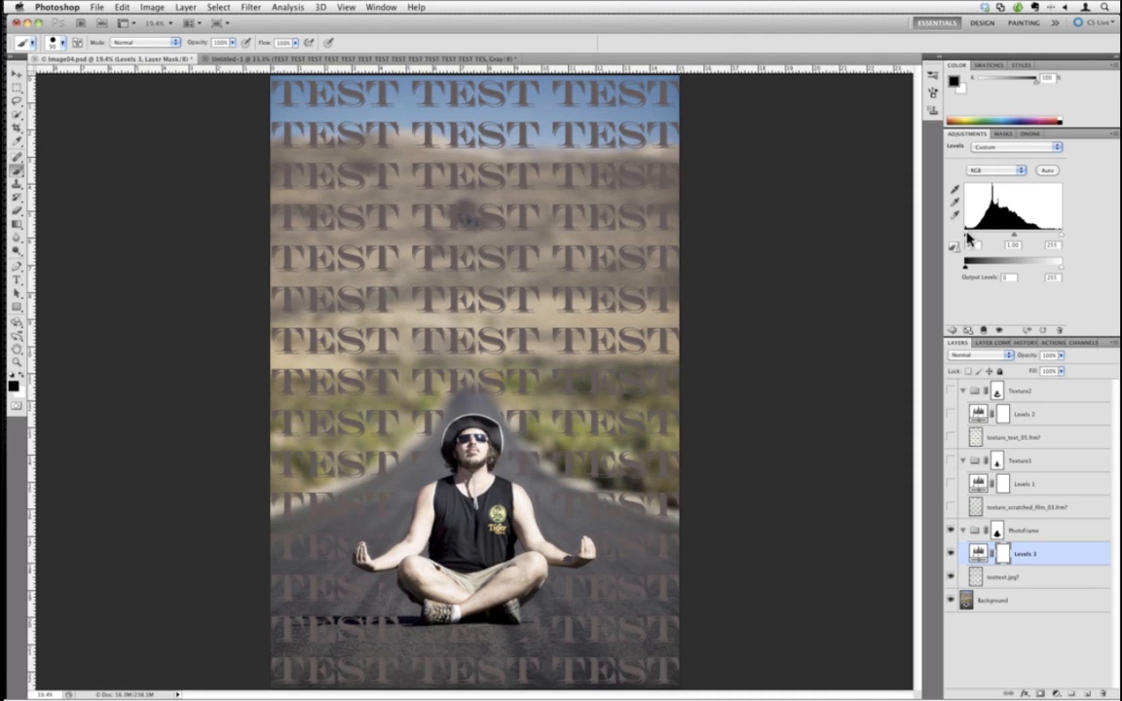
pyautogui.moveTo(966, 233); pyautogui.dragTo(981, 242)
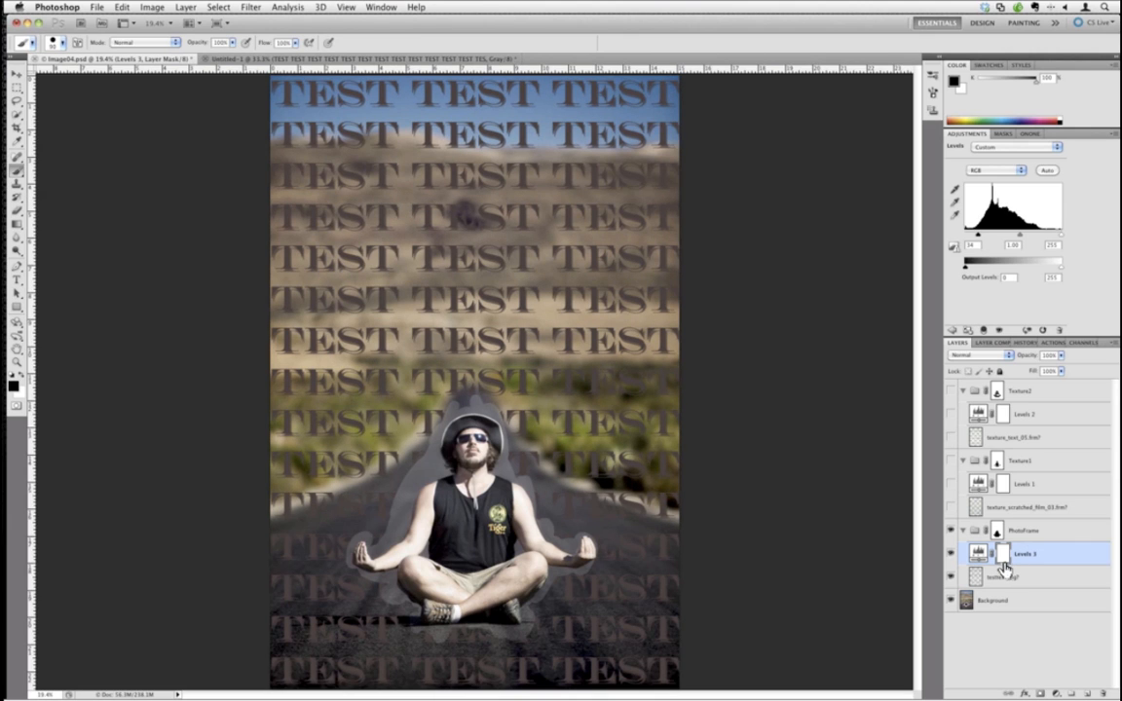
# Paint white on the PhotoFrame group's mask to tighten it around the man, and delete the whole group.
pyautogui.click(20, 378)
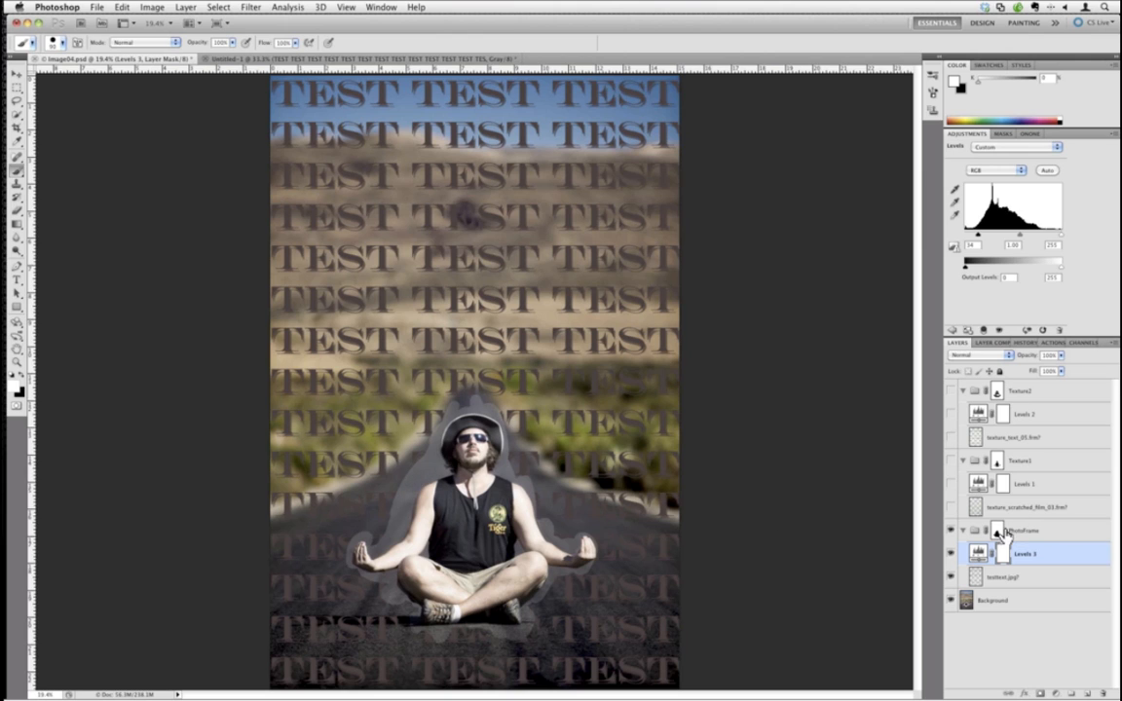
pyautogui.click(1005, 533)
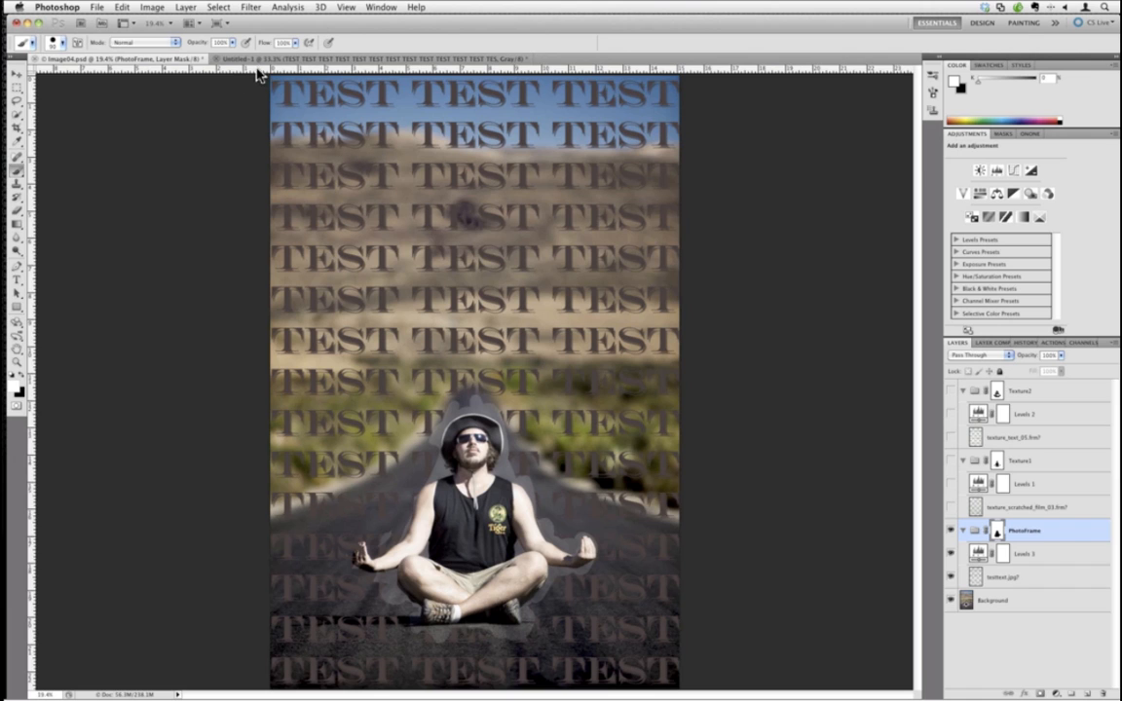
pyautogui.moveTo(998, 531); pyautogui.dragTo(1104, 693)
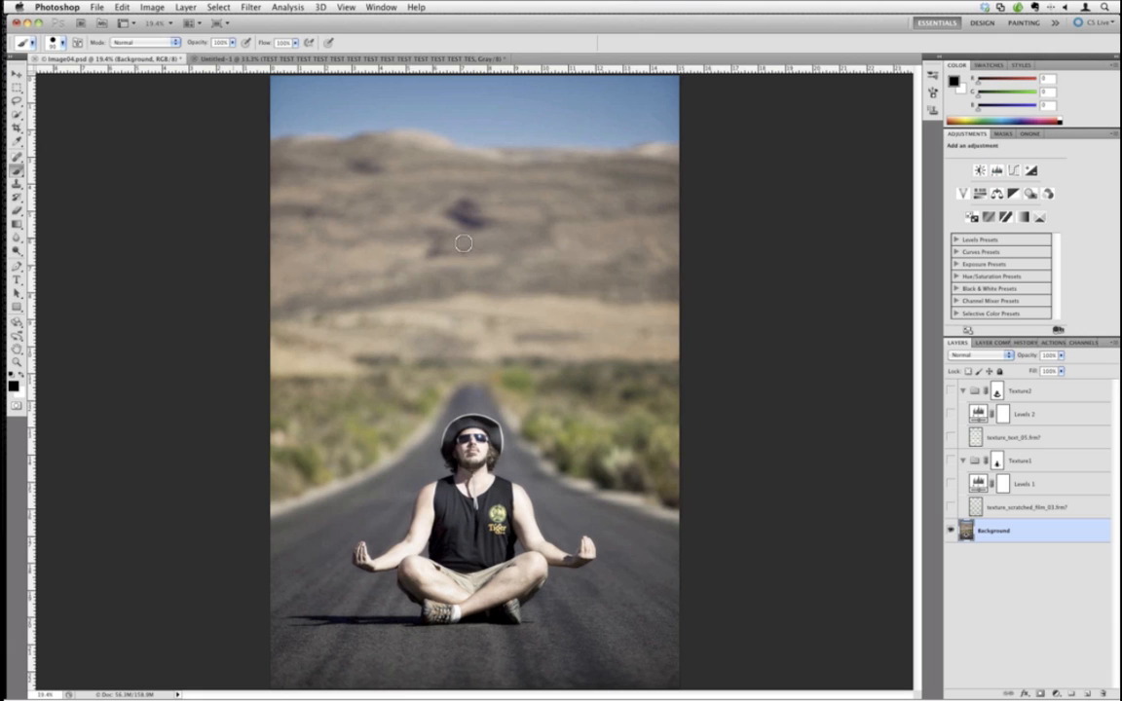
# Launch PhotoFrame 4.6 on the portrait's Background layer.
pyautogui.click(1030, 134)
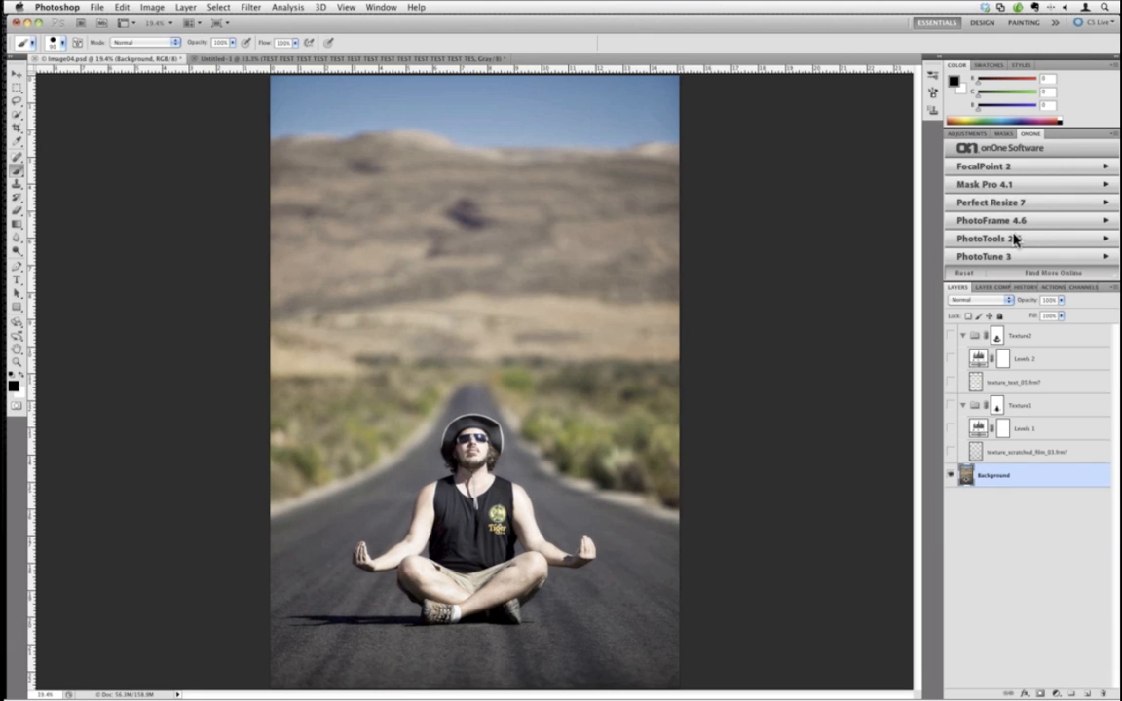
pyautogui.click(1004, 220)
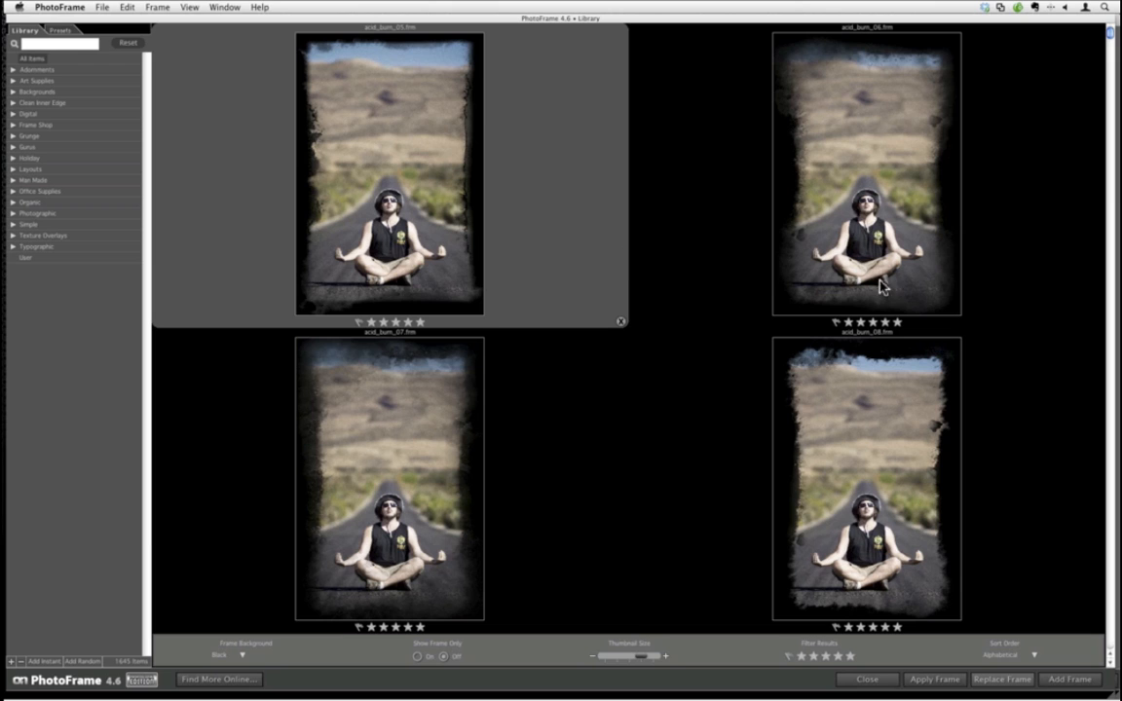
pyautogui.click(100, 8)
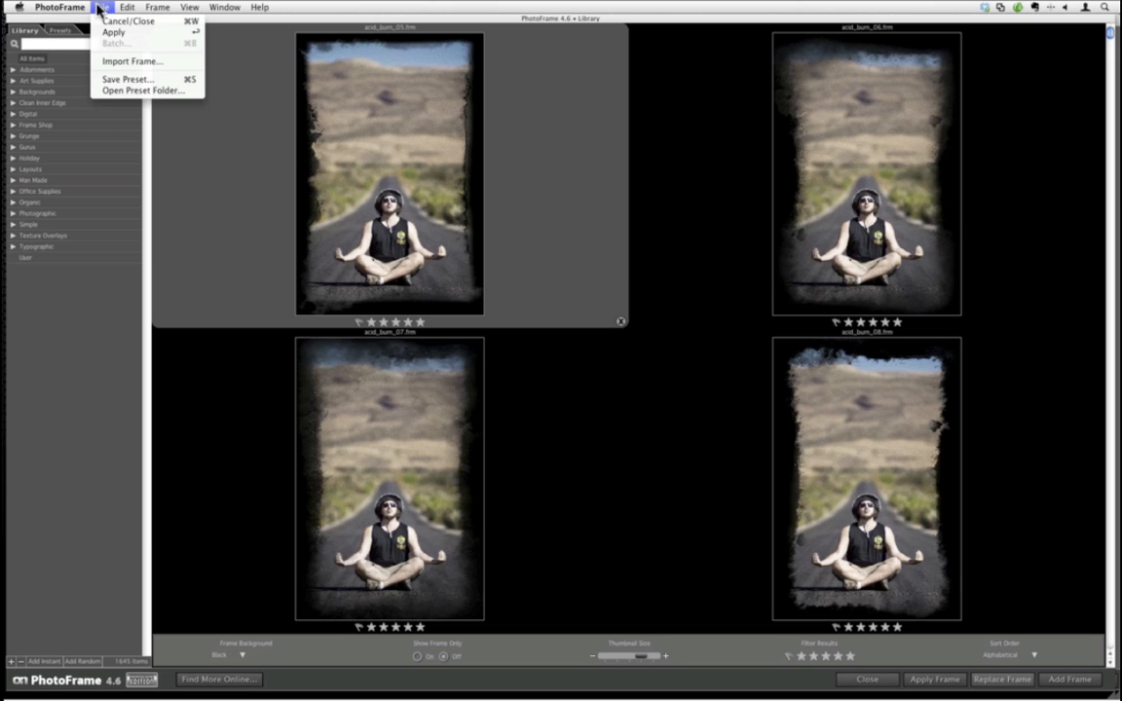
pyautogui.click(168, 64)
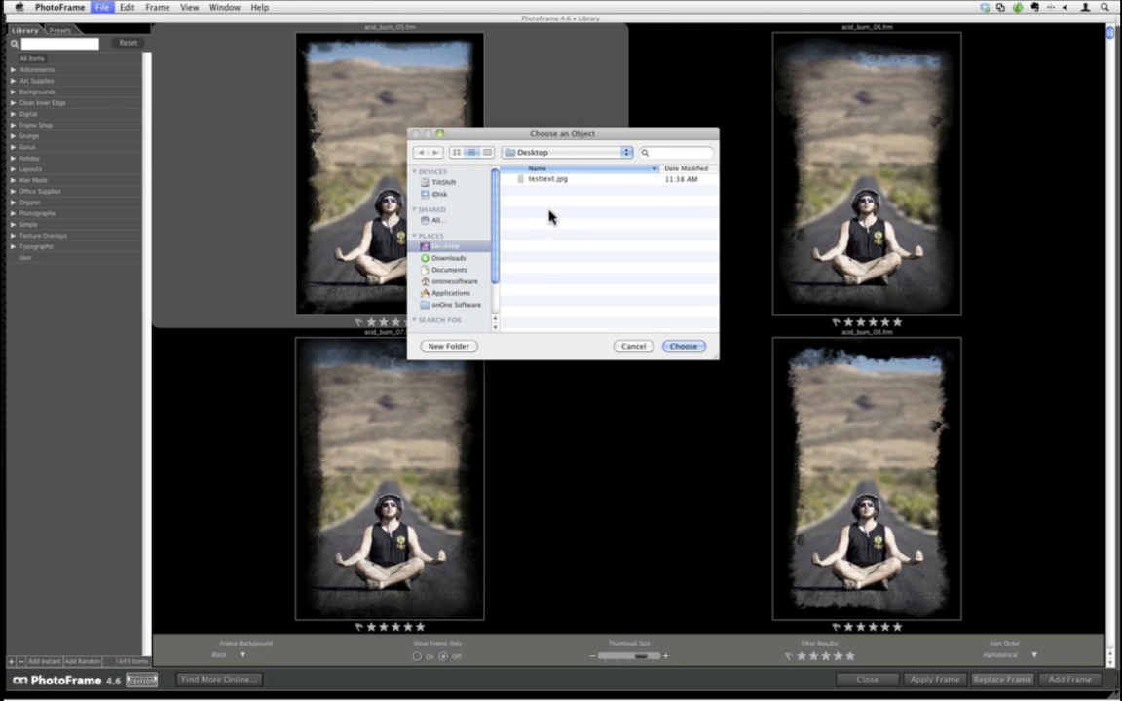
pyautogui.click(534, 182)
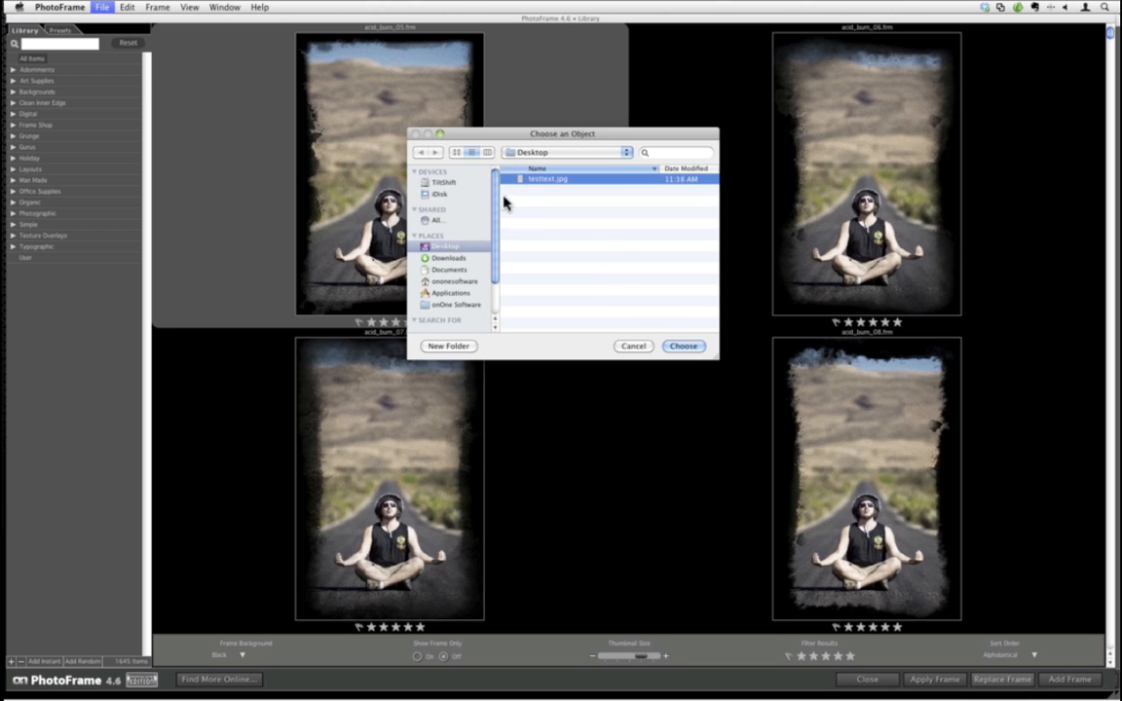
pyautogui.click(624, 346)
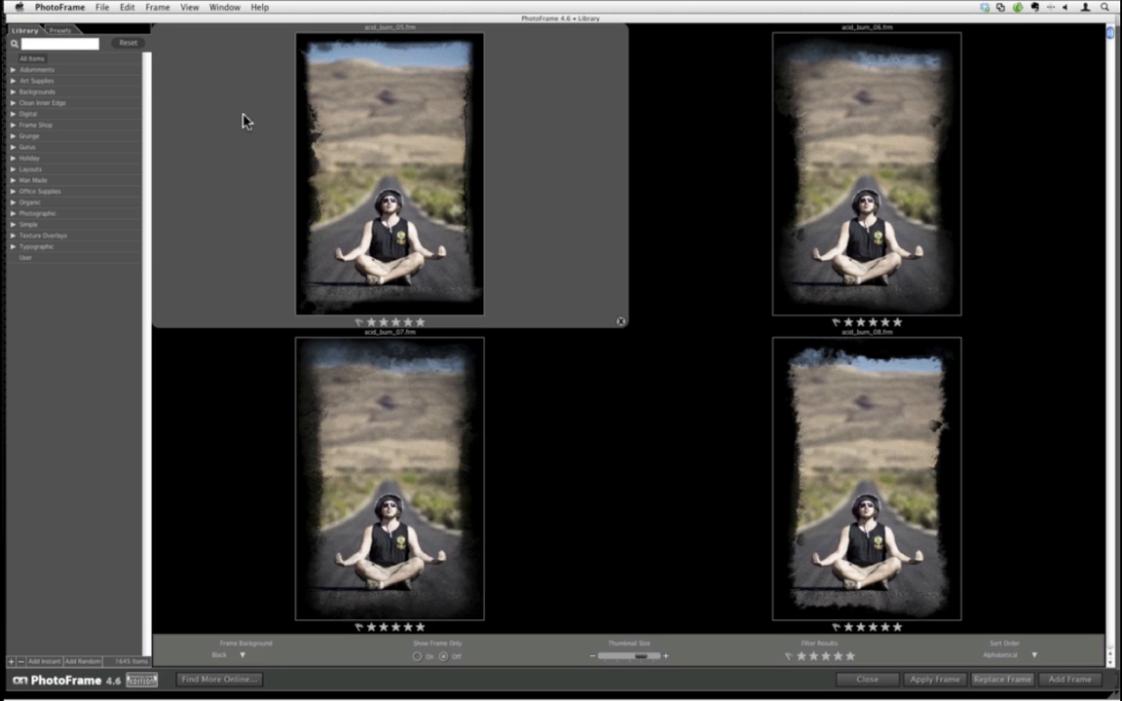
# Search the frame library for "test", and add the imported logo frame from the User category to the portrait.
pyautogui.write('test')
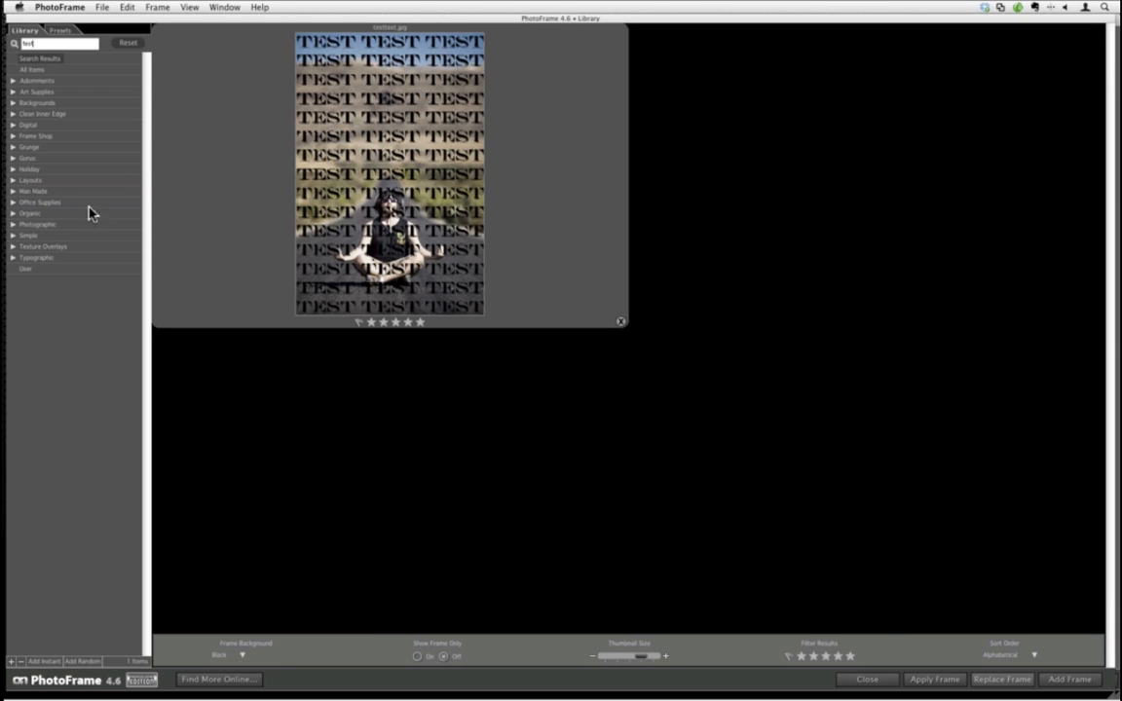
pyautogui.click(27, 270)
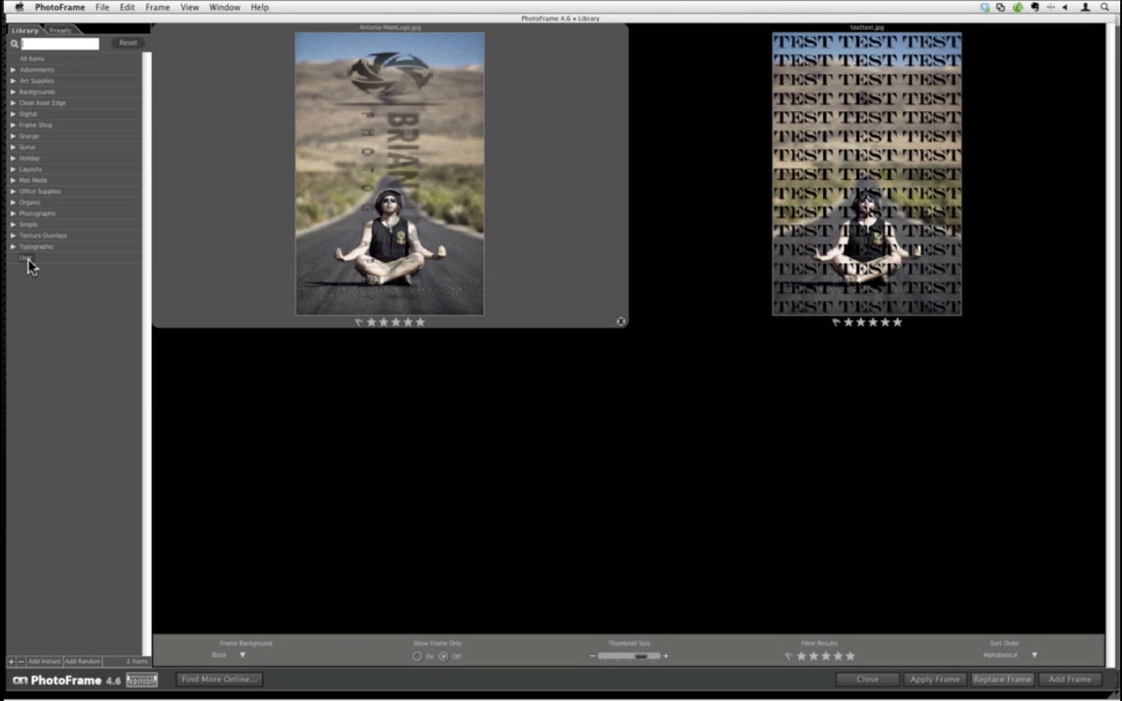
pyautogui.click(27, 258)
pyautogui.click(1072, 679)
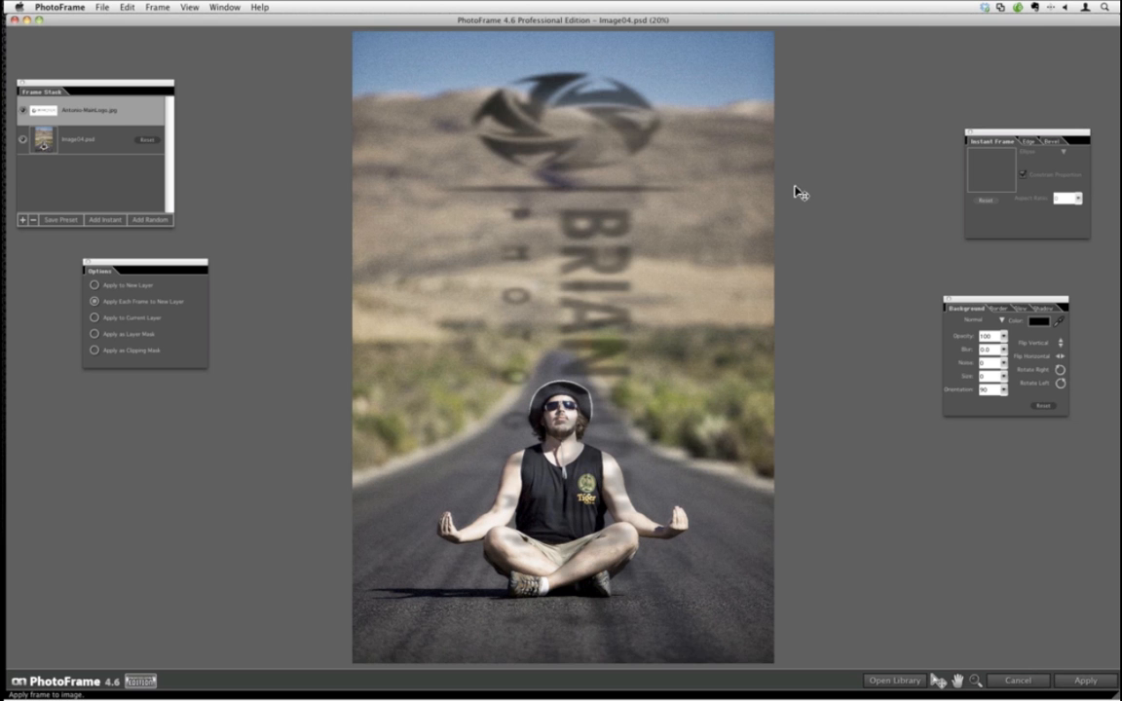
# Rotate the logo frame to an orientation of 0 and scale it down to a small watermark.
pyautogui.click(1060, 386)
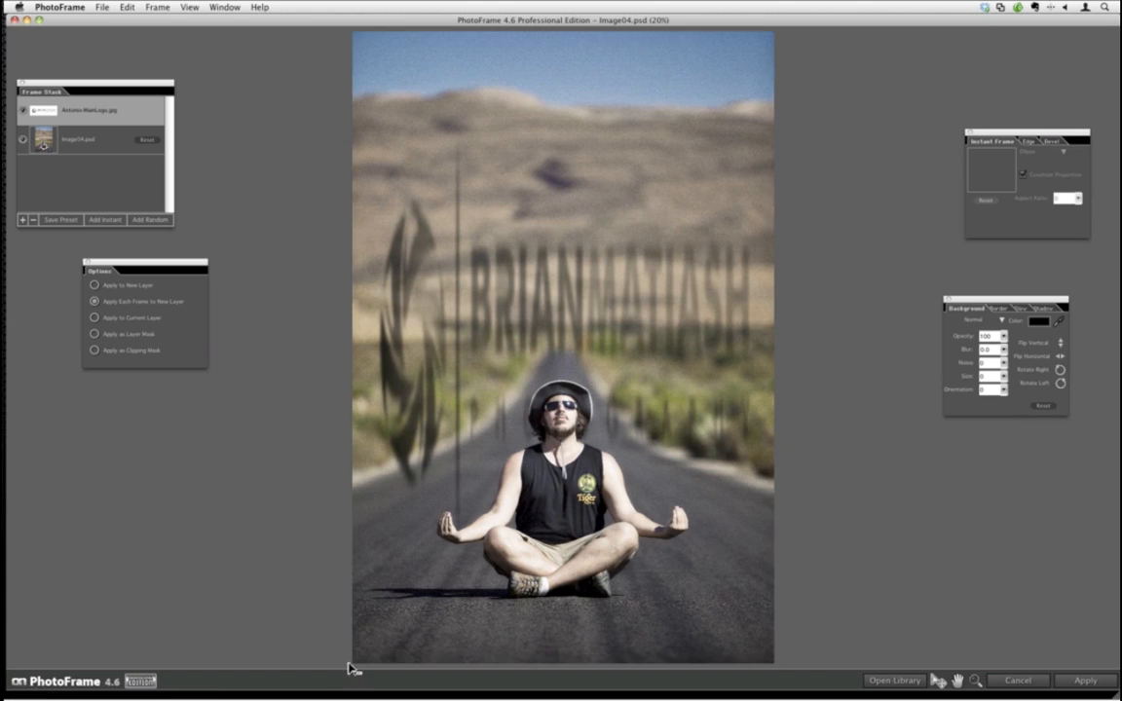
pyautogui.moveTo(375, 638); pyautogui.dragTo(525, 360)
pyautogui.moveTo(556, 32); pyautogui.dragTo(659, 195)
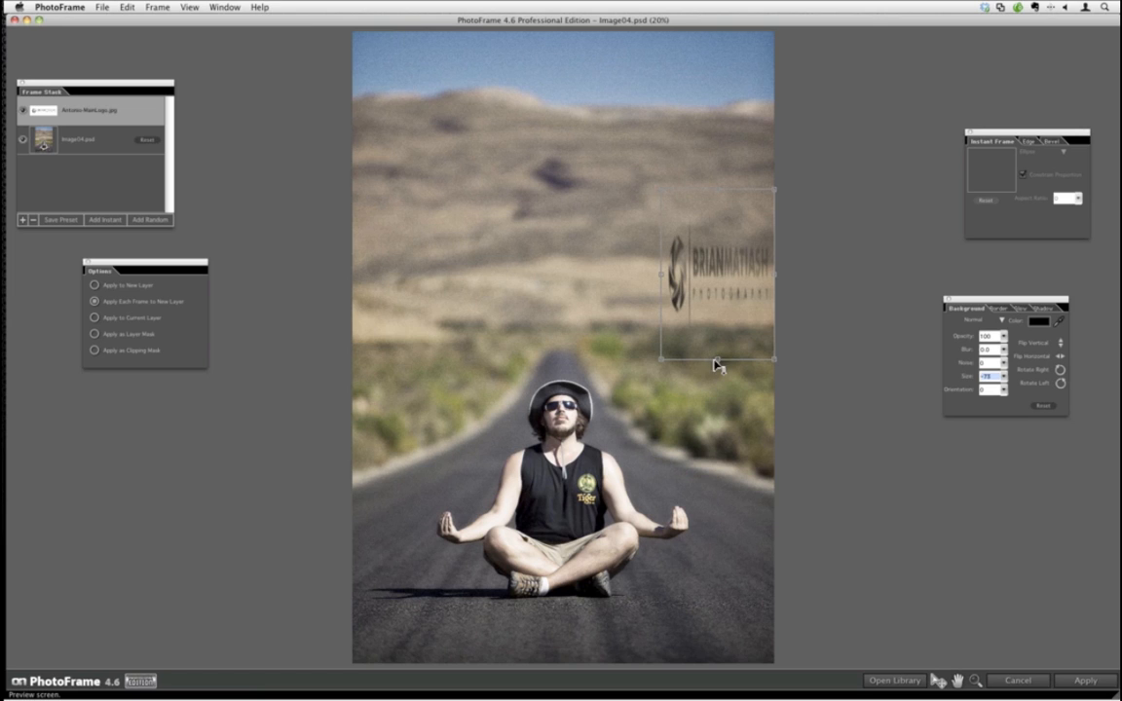
# Try the flattened logo in the sky and over the man's head, and remove it from the frame stack.
pyautogui.moveTo(719, 361); pyautogui.dragTo(721, 81)
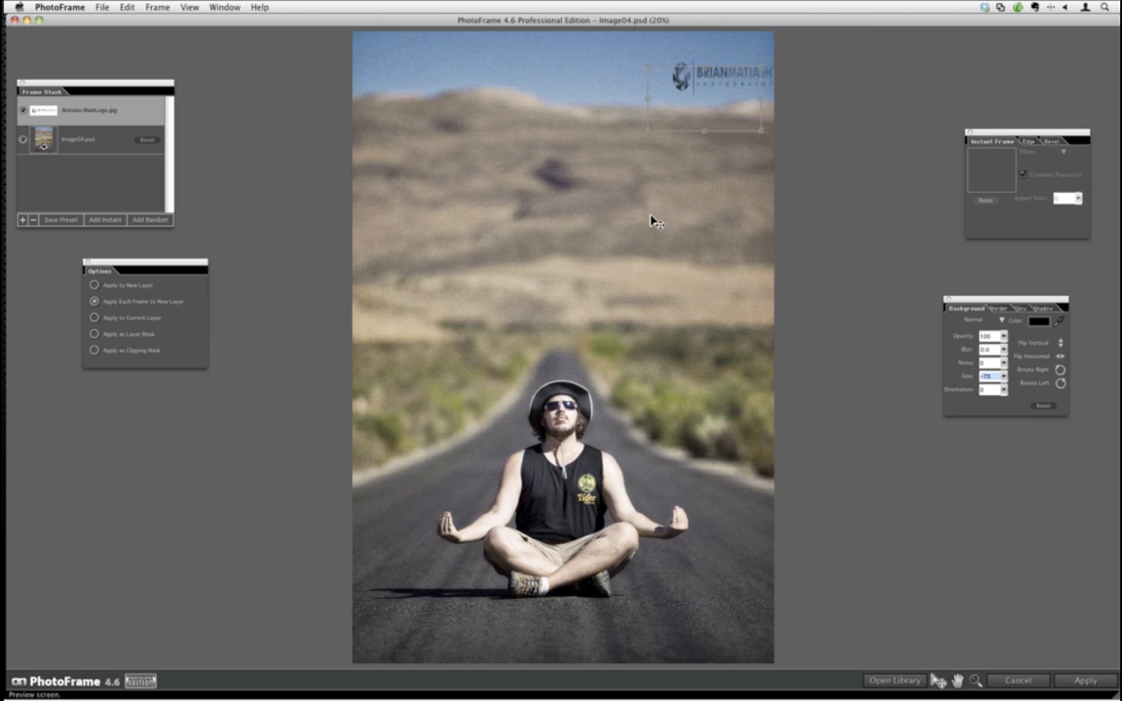
pyautogui.moveTo(570, 413); pyautogui.dragTo(561, 412)
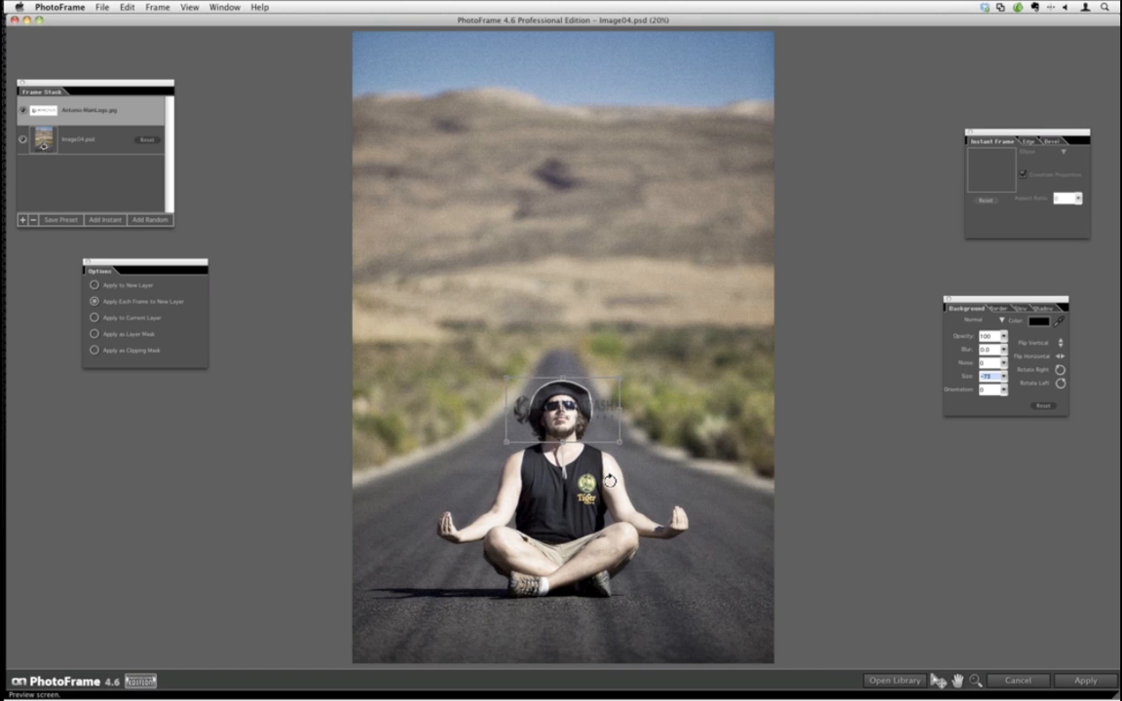
pyautogui.click(33, 220)
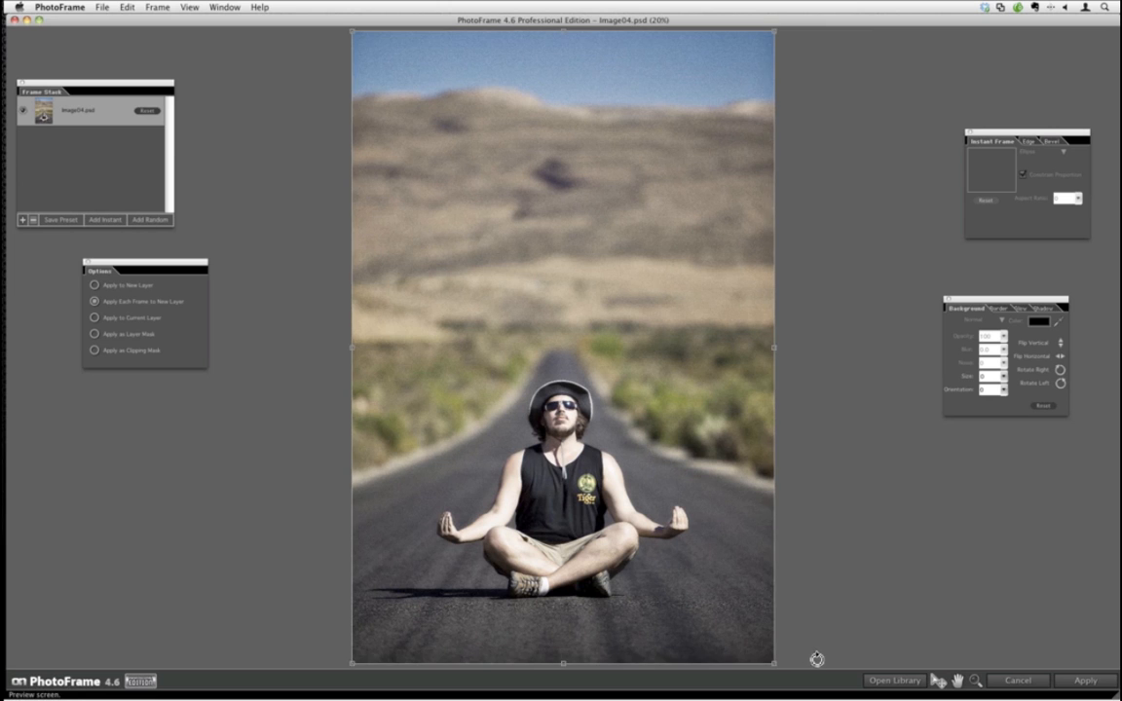
# Reopen the frame library and examine the Text and Clouds frames among the Texture Overlays.
pyautogui.click(893, 680)
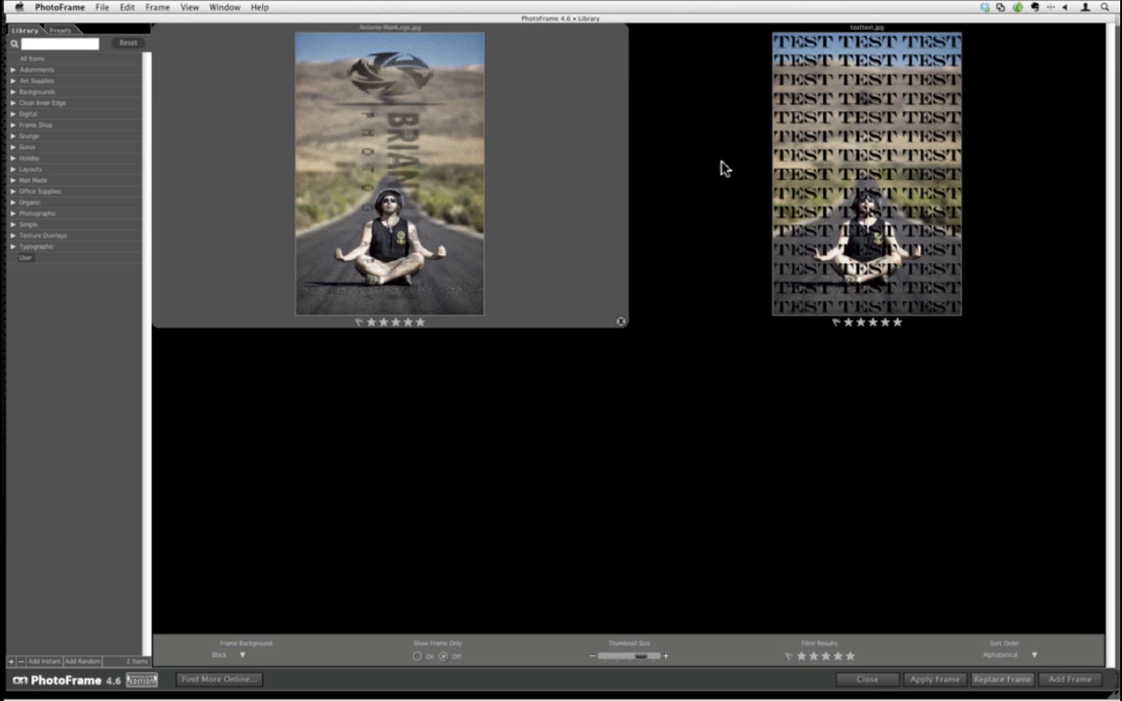
pyautogui.click(12, 236)
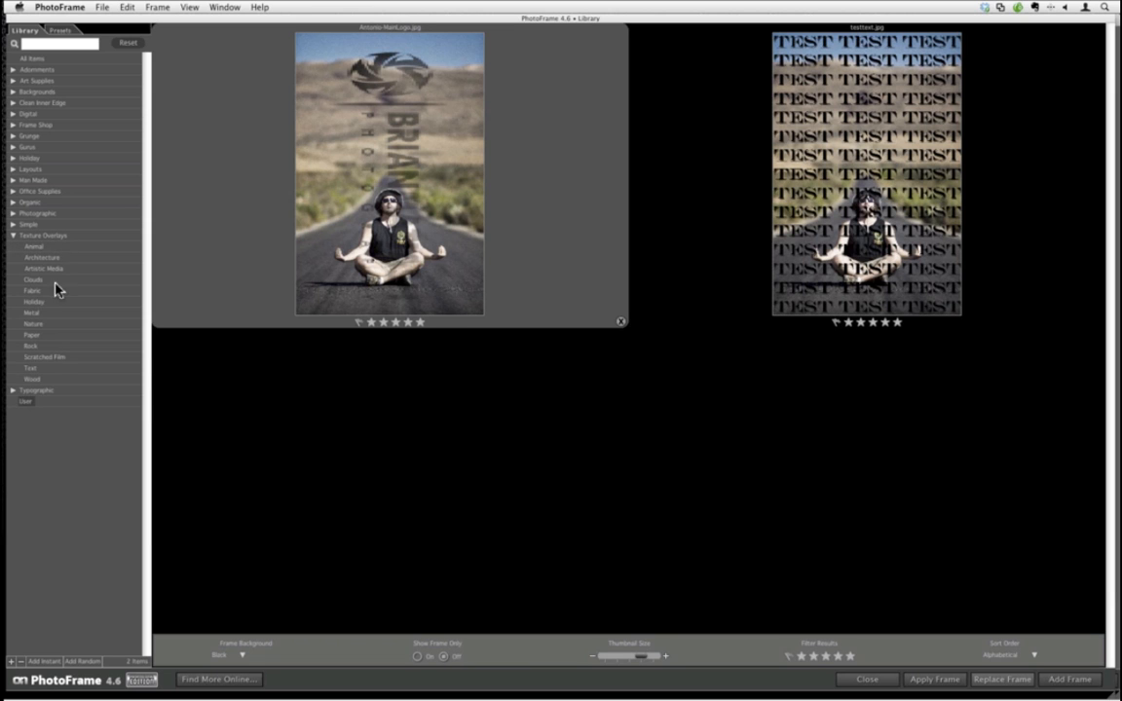
pyautogui.click(40, 369)
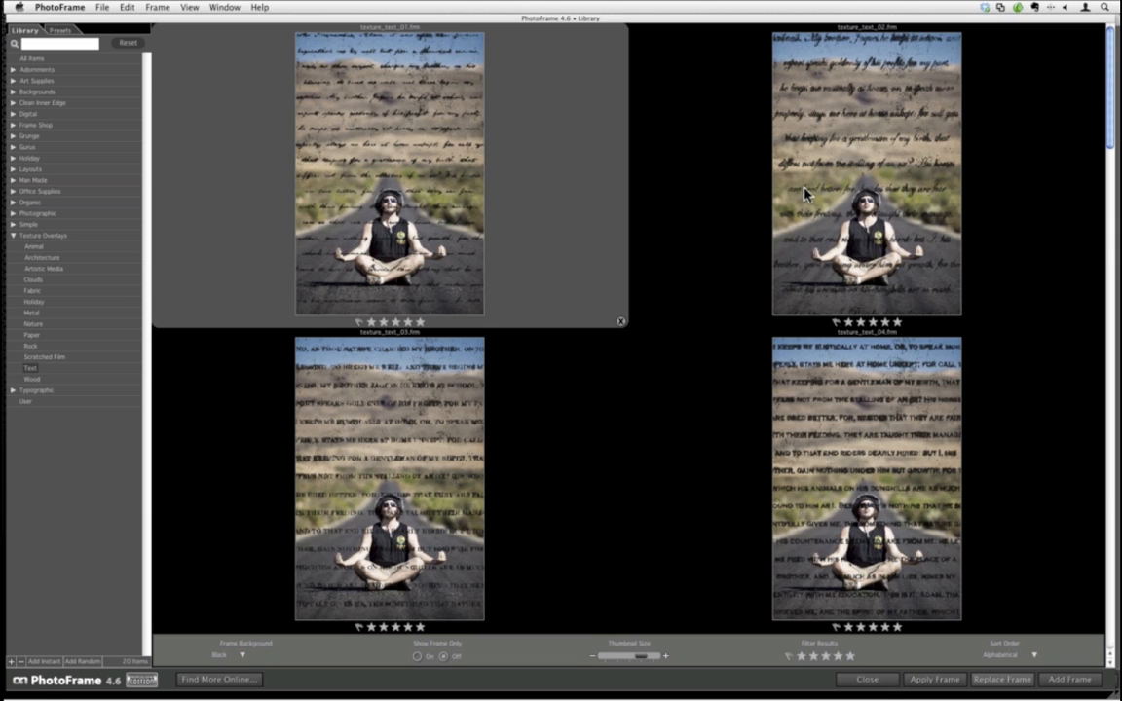
pyautogui.click(1111, 645)
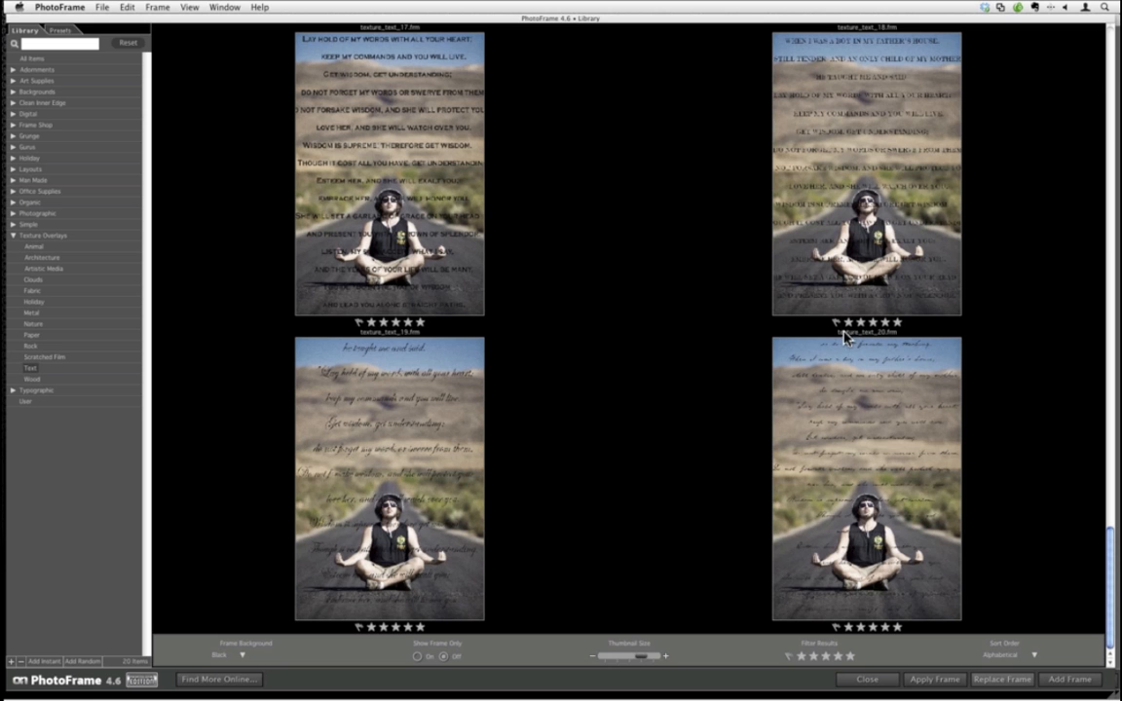
pyautogui.click(426, 400)
pyautogui.click(833, 432)
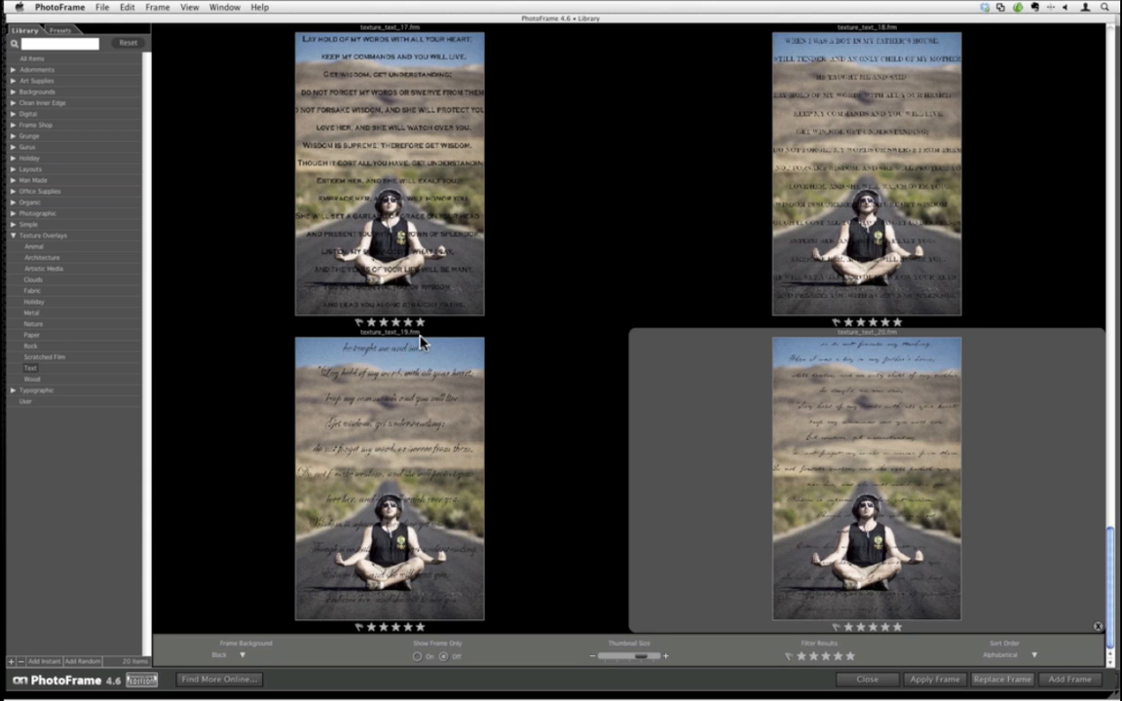
pyautogui.click(55, 314)
pyautogui.click(72, 279)
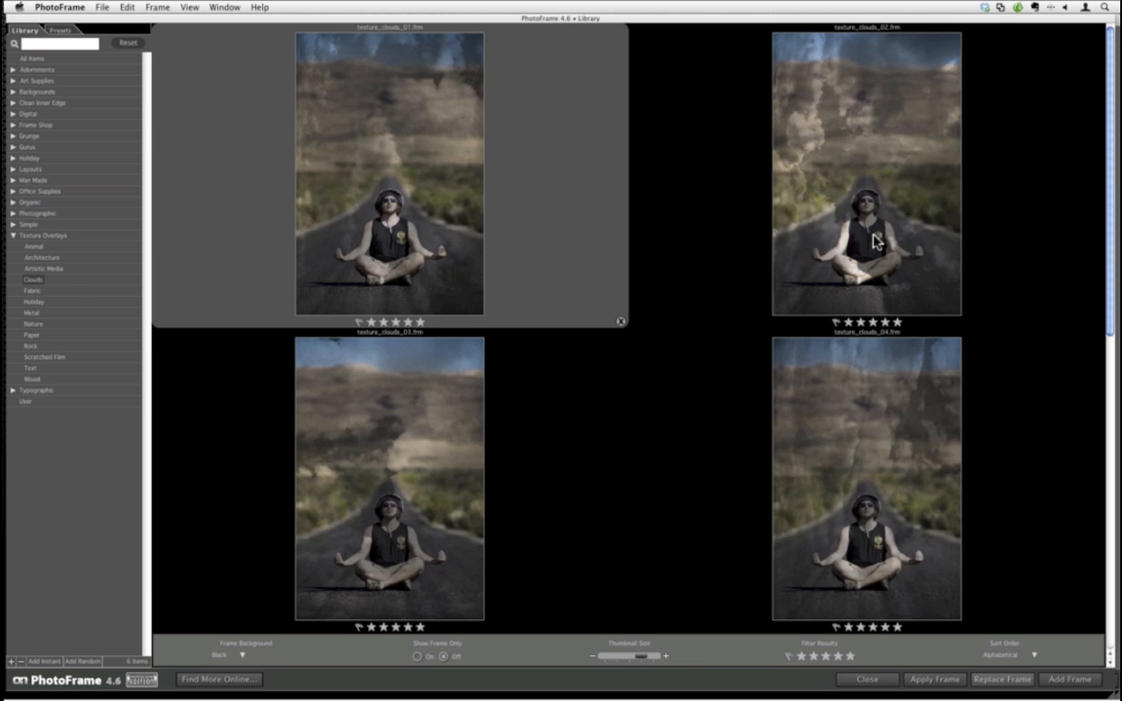
pyautogui.click(68, 368)
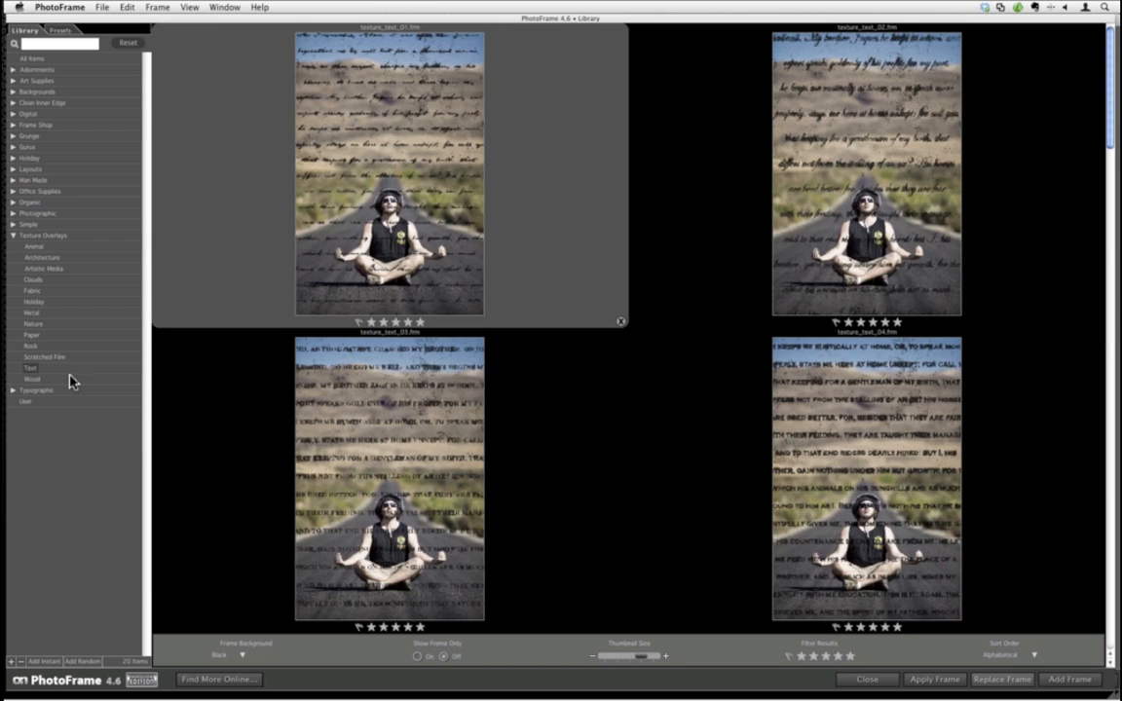
# Check the numbering at the end of the Text overlays, and rename testtext.jpg on the Desktop in Finder to texture_text_21.frm.
pyautogui.click(1109, 634)
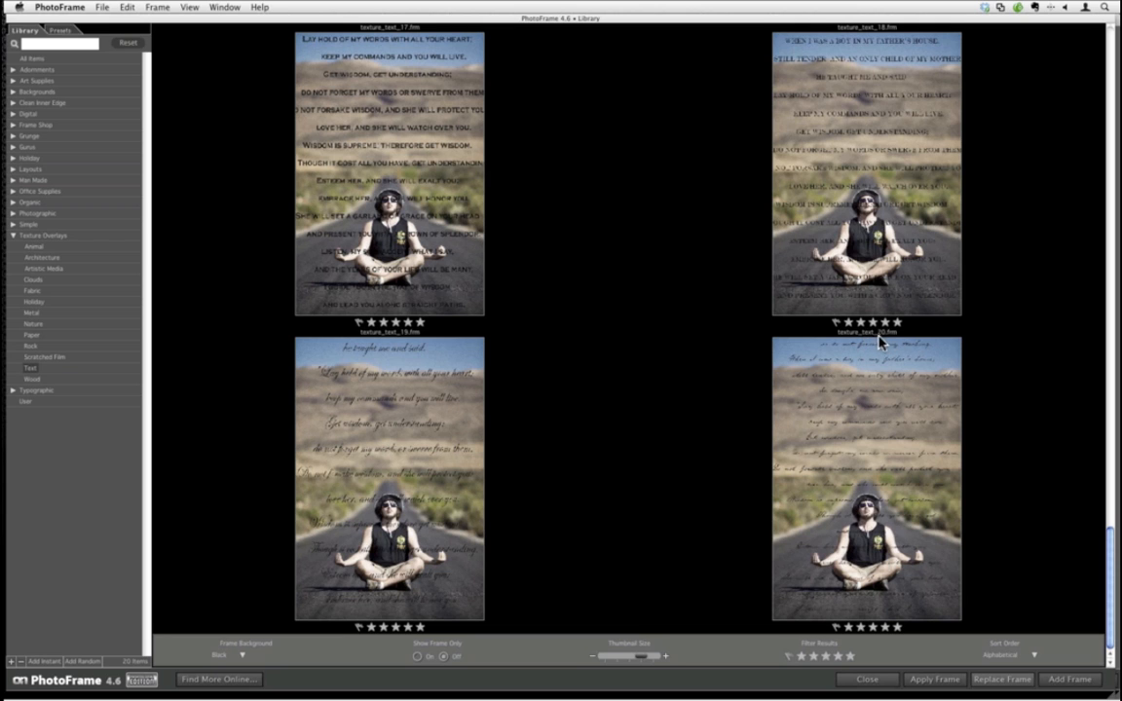
pyautogui.click(15, 204)
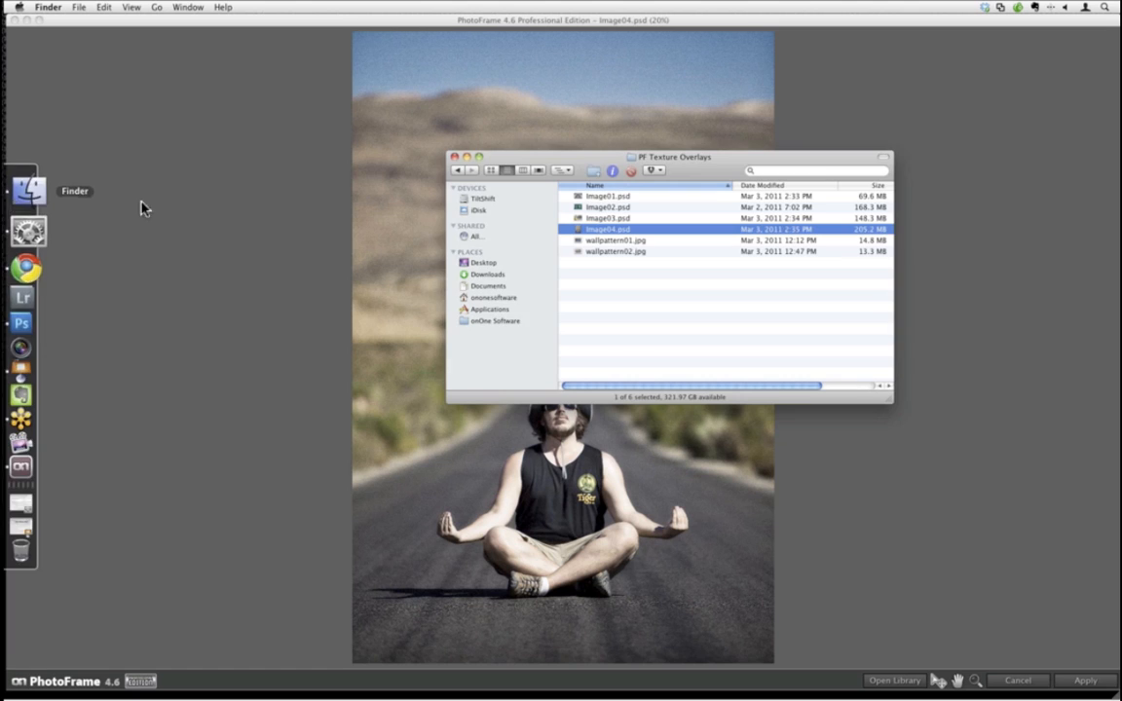
pyautogui.click(496, 262)
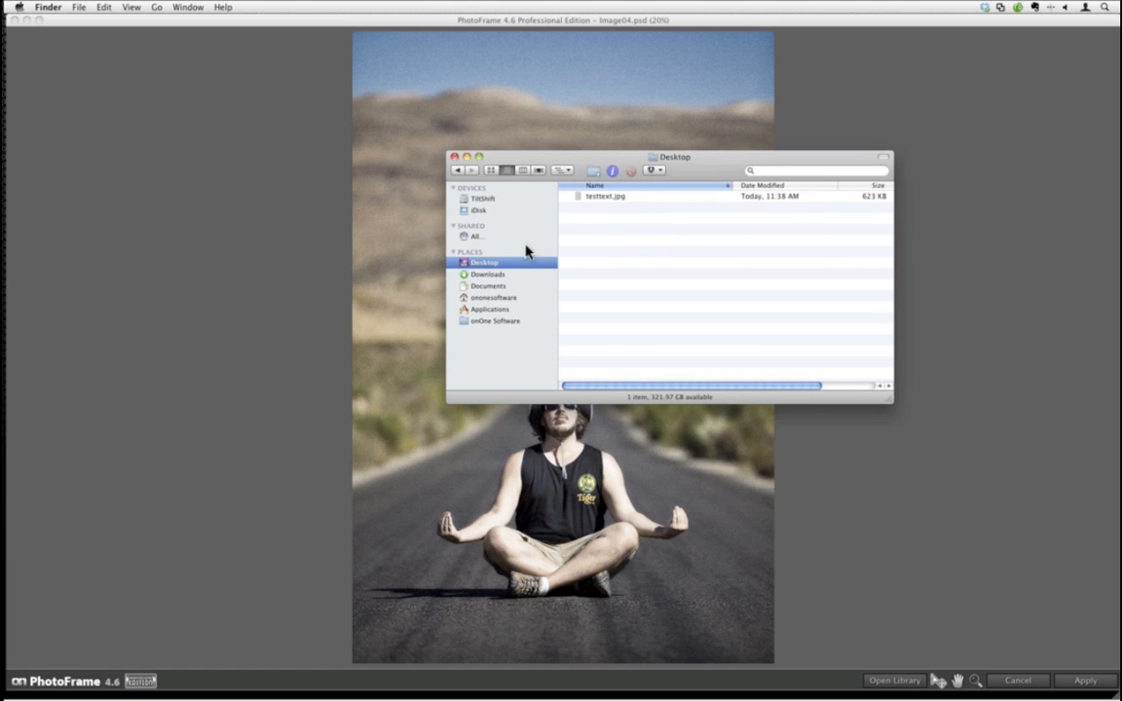
pyautogui.click(621, 199)
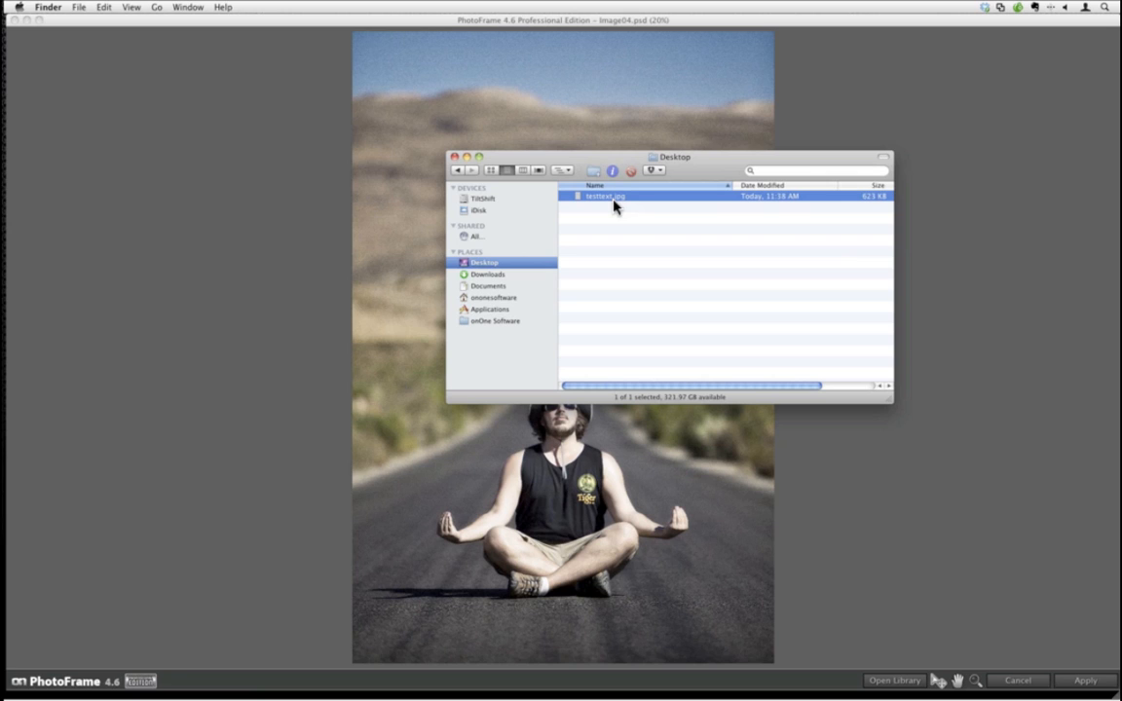
pyautogui.press('super+i')
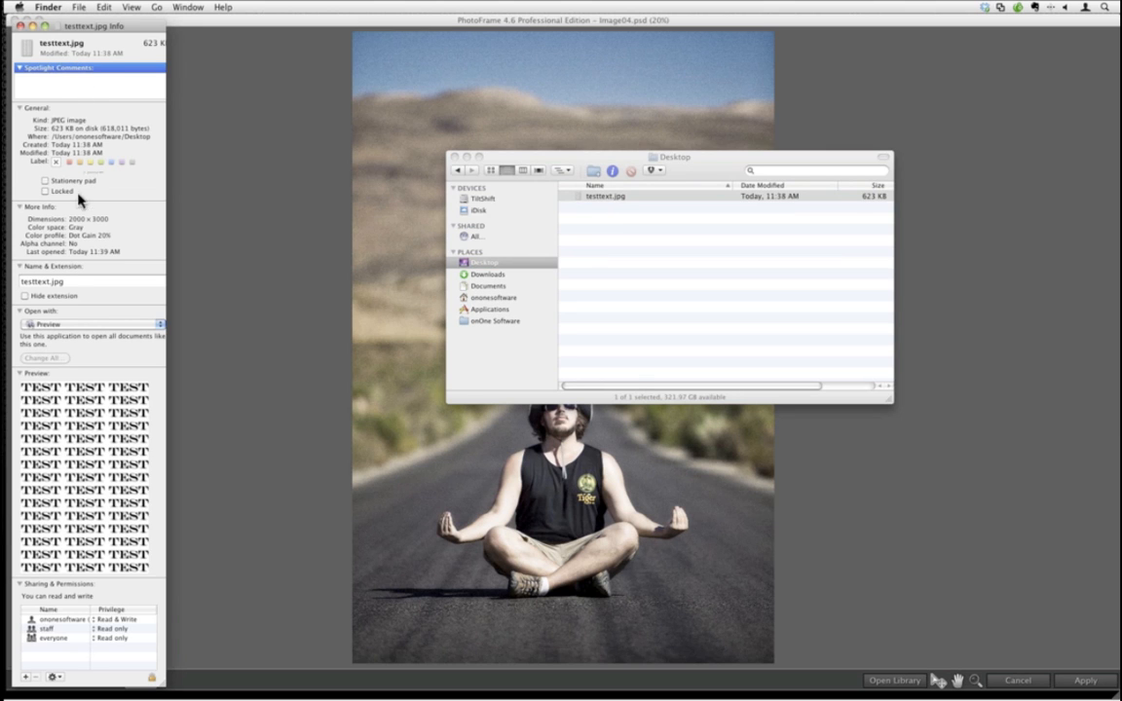
pyautogui.click(72, 281)
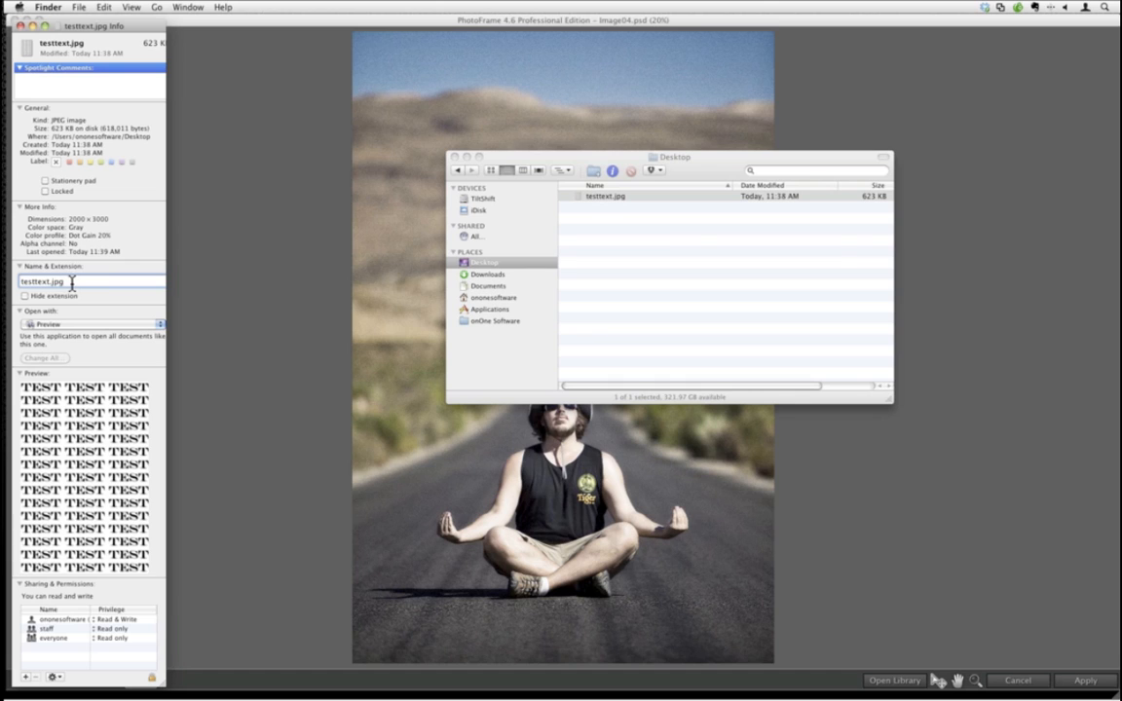
pyautogui.moveTo(73, 282); pyautogui.dragTo(14, 281)
pyautogui.write('texture_text_21.frm')
pyautogui.click(21, 30)
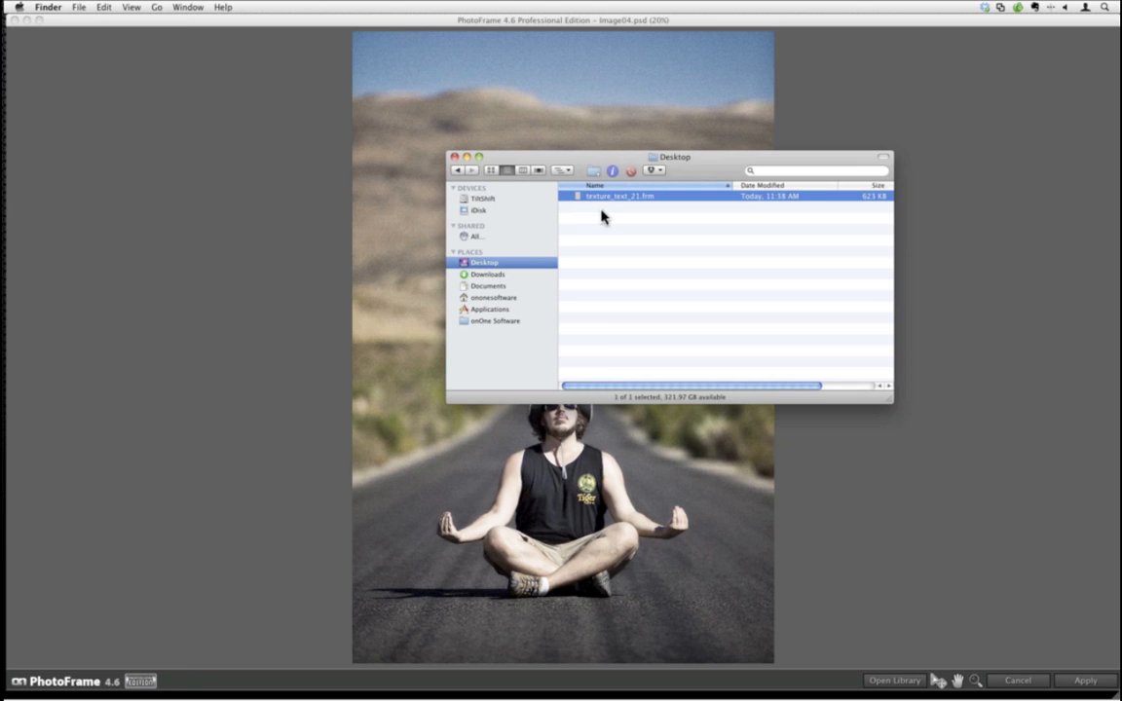
pyautogui.click(601, 198)
pyautogui.click(616, 247)
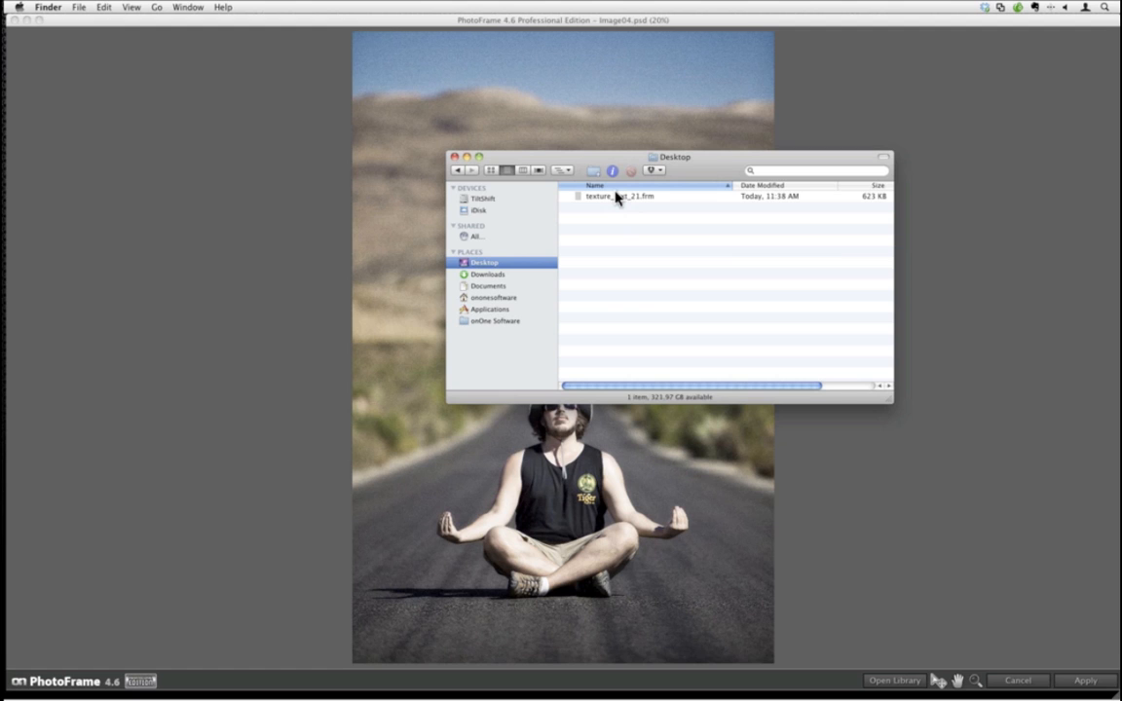
pyautogui.rightClick(615, 198)
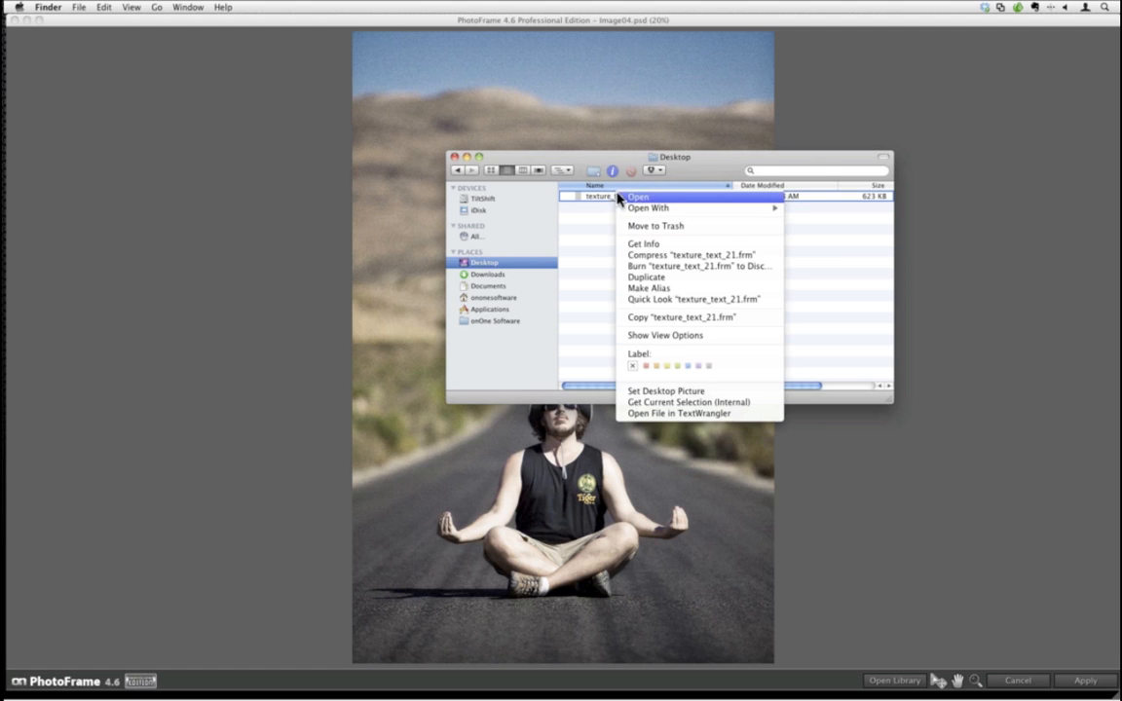
pyautogui.click(584, 251)
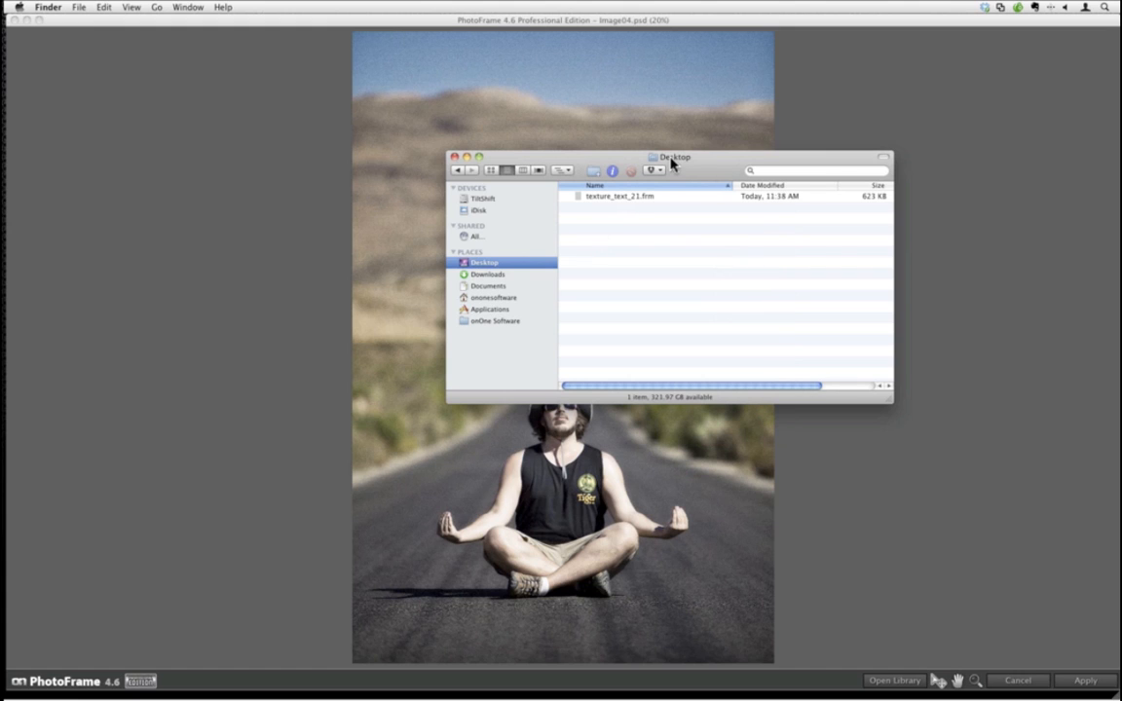
# Switch back to PhotoFrame and import texture_text_21.frm from the Desktop into the frame library.
pyautogui.click(198, 209)
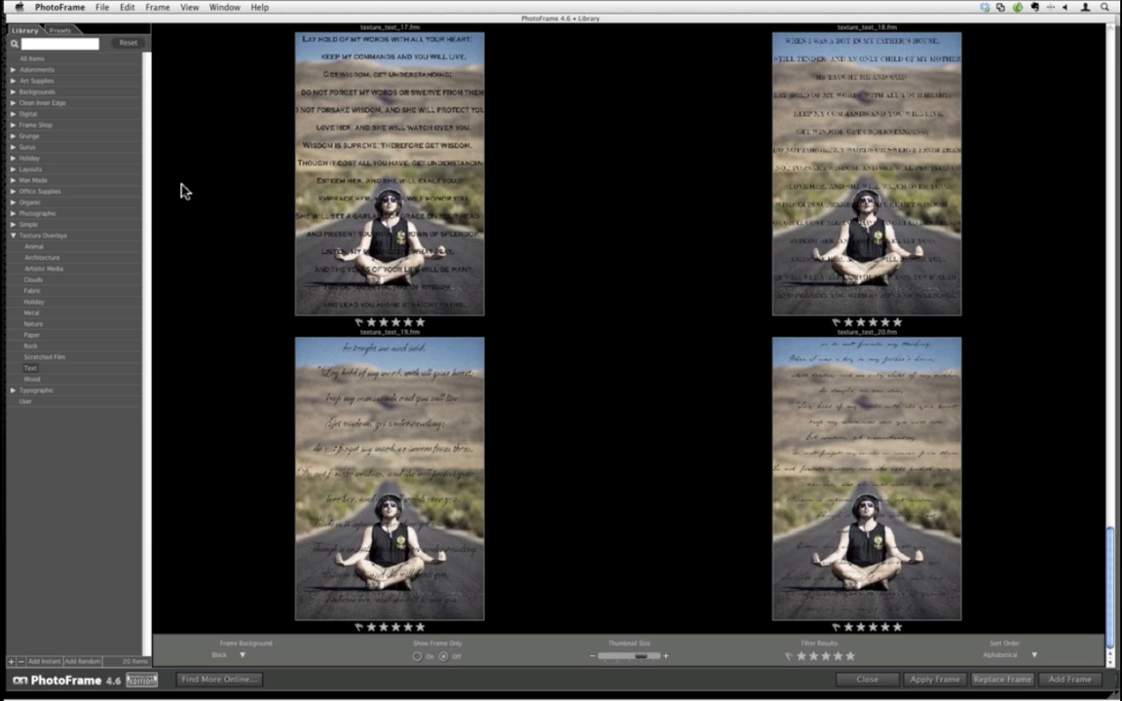
pyautogui.click(101, 8)
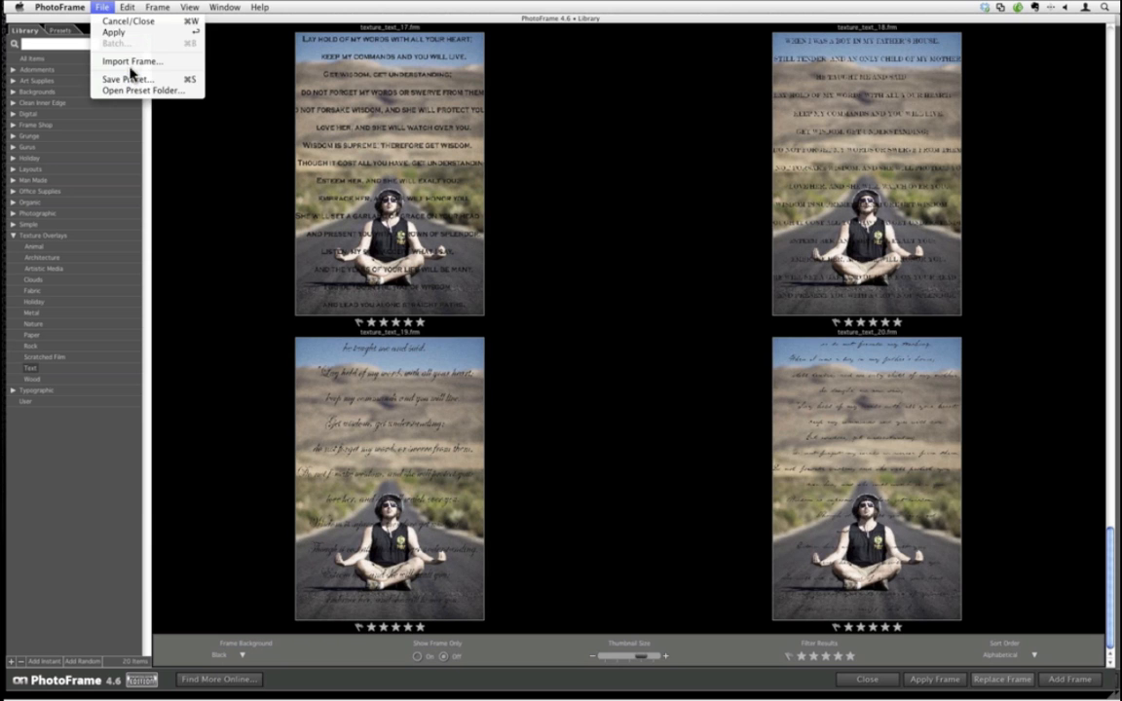
pyautogui.click(131, 63)
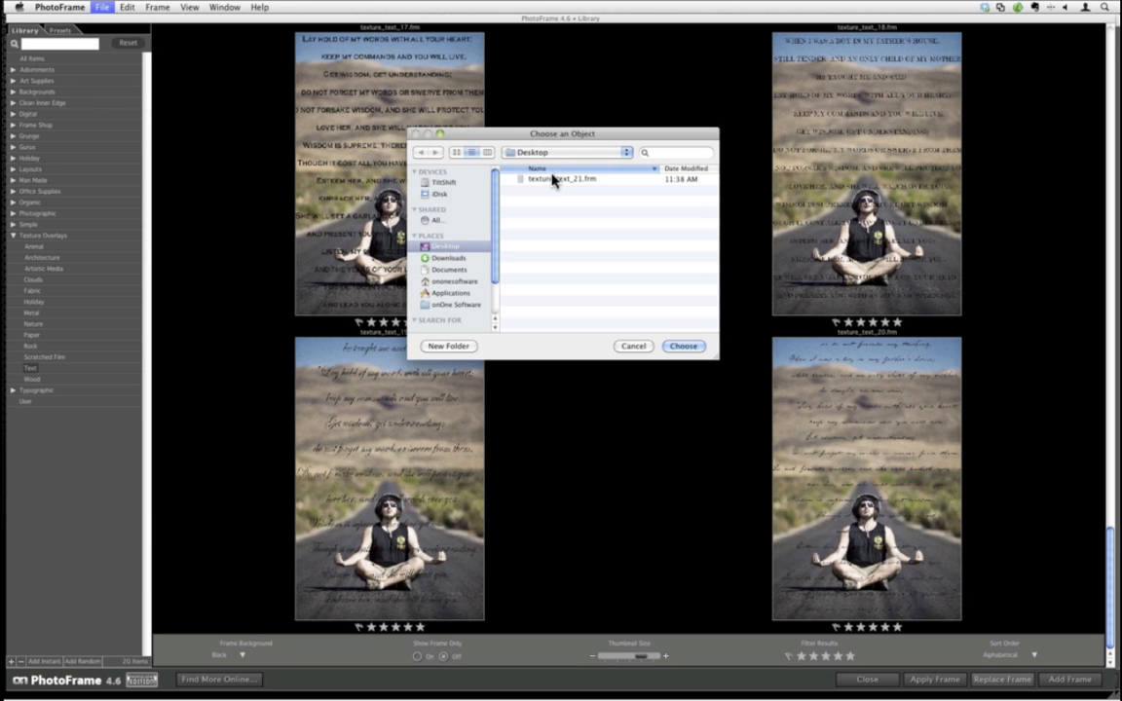
pyautogui.click(562, 181)
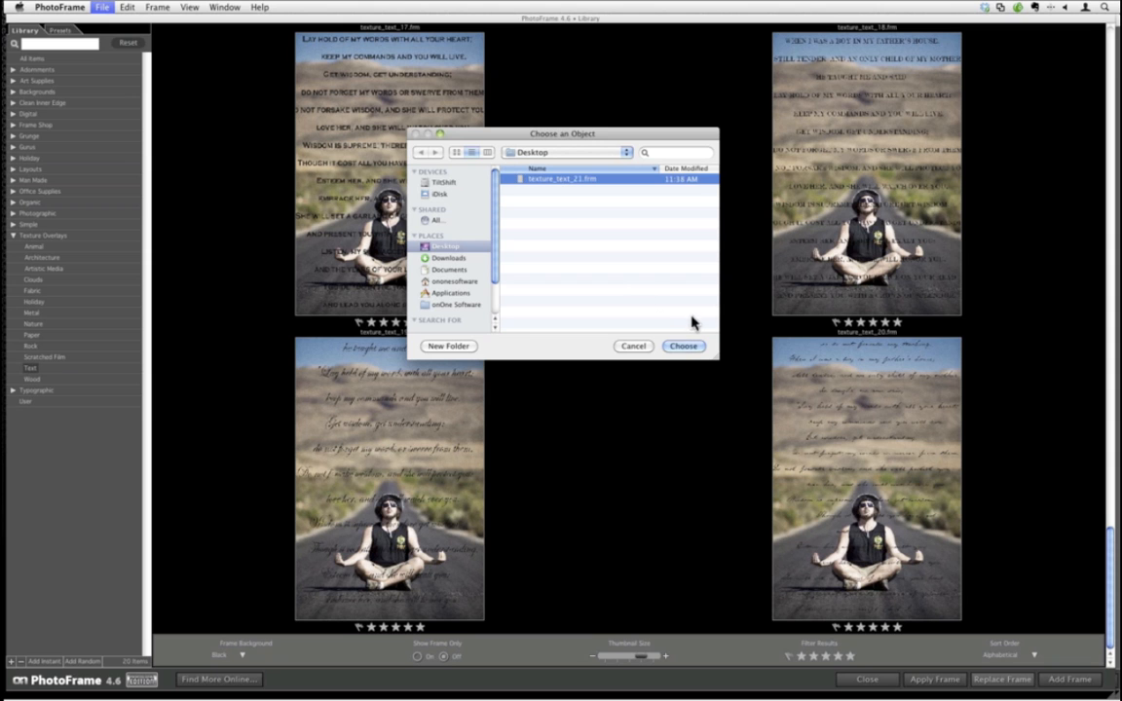
pyautogui.click(685, 345)
pyautogui.click(670, 271)
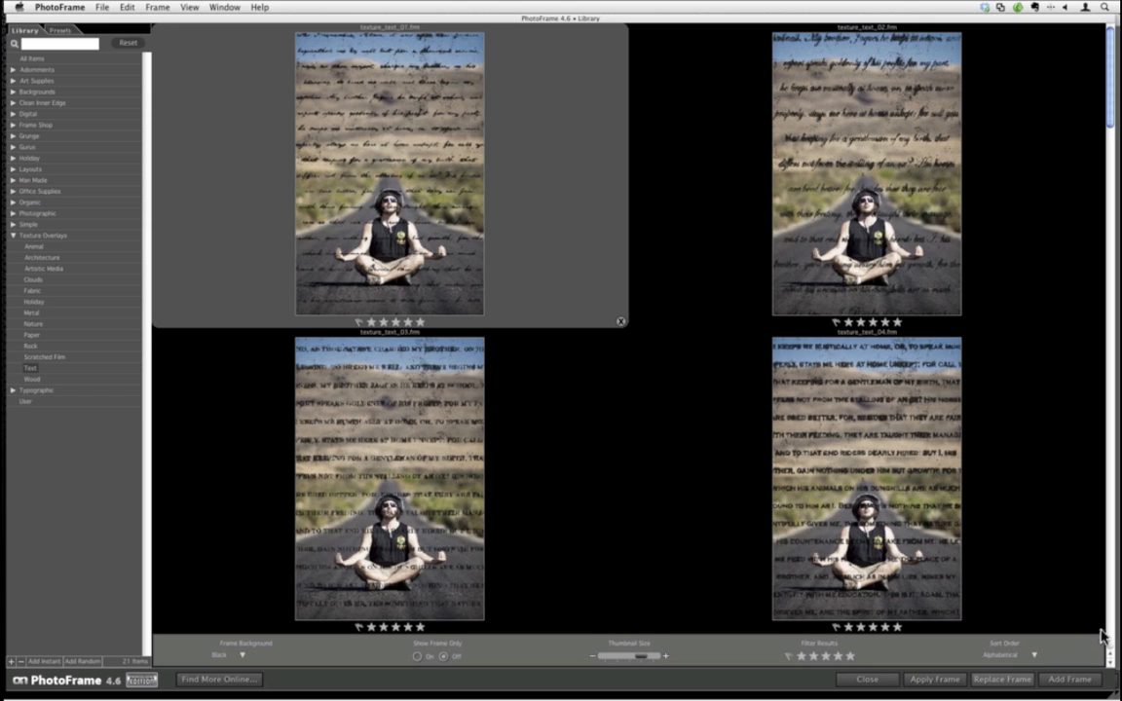
# Examine the imported texture_text_21.frm among the last frames of the Text category.
pyautogui.click(1111, 633)
pyautogui.scroll(1, 986, 552)
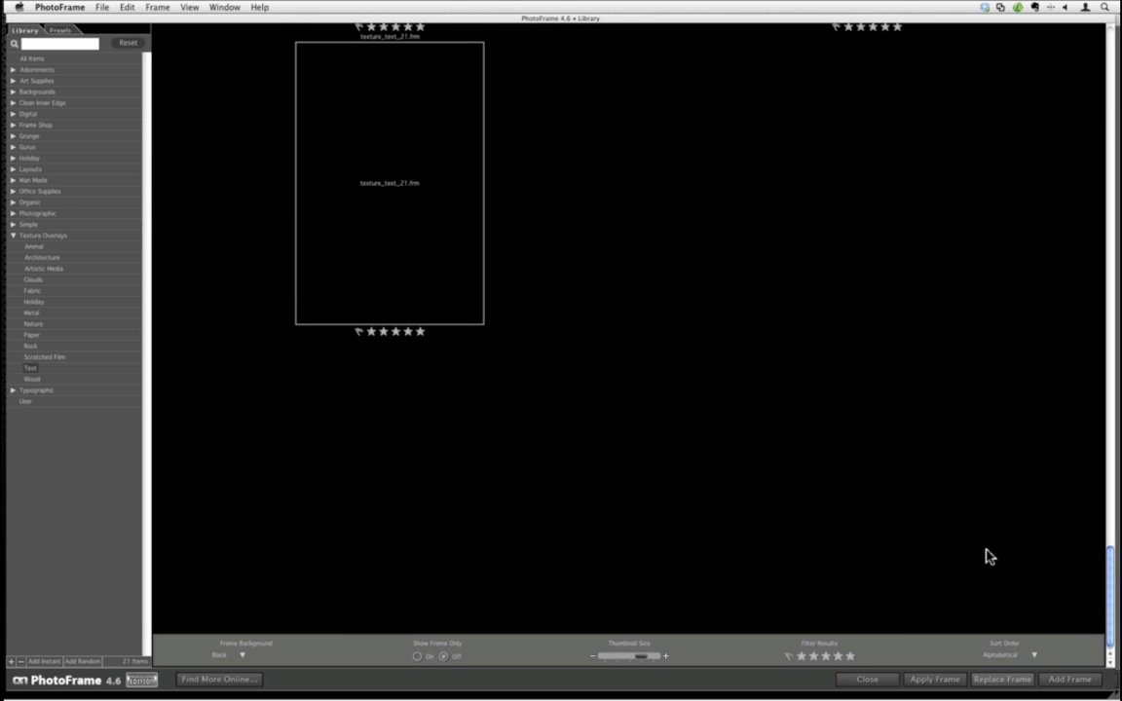
pyautogui.scroll(1, 986, 552)
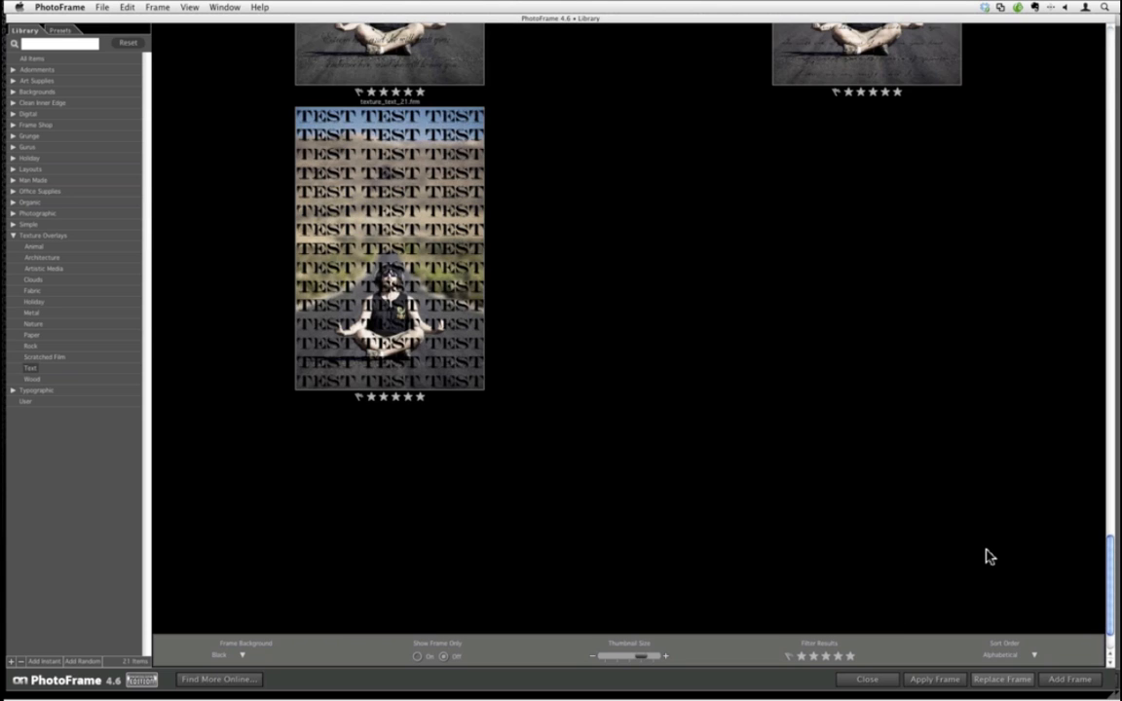
pyautogui.scroll(3, 986, 556)
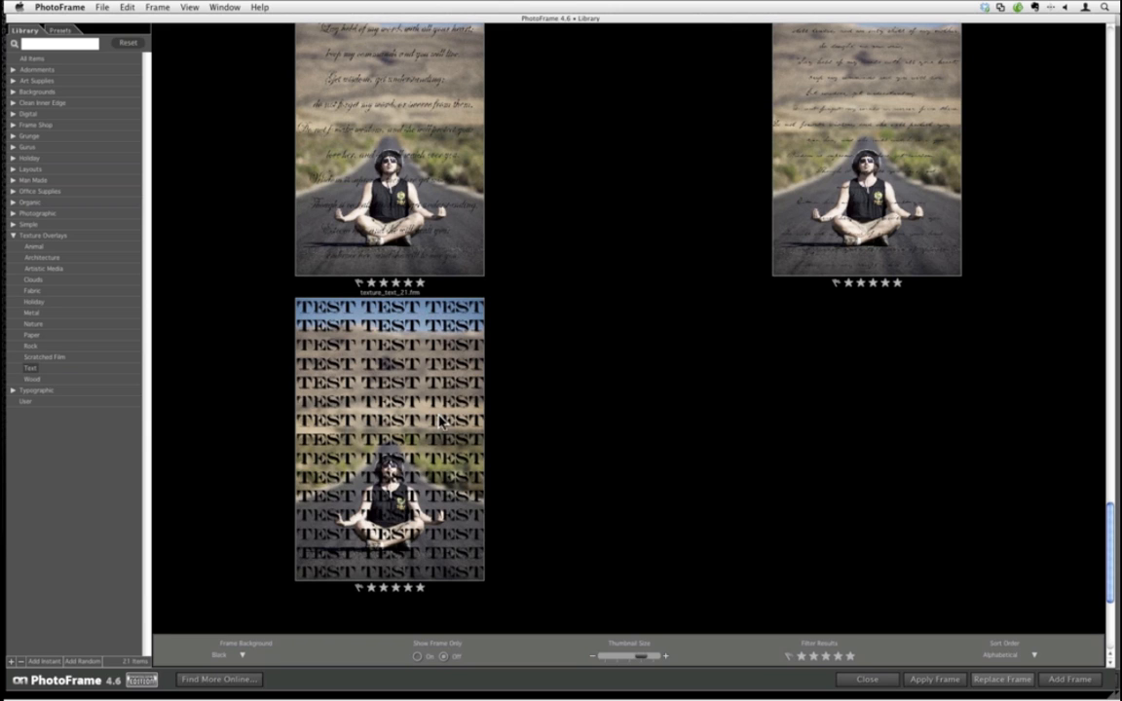
# View the Holiday texture overlays, and leave PhotoFrame for Photoshop without applying any frame.
pyautogui.click(58, 304)
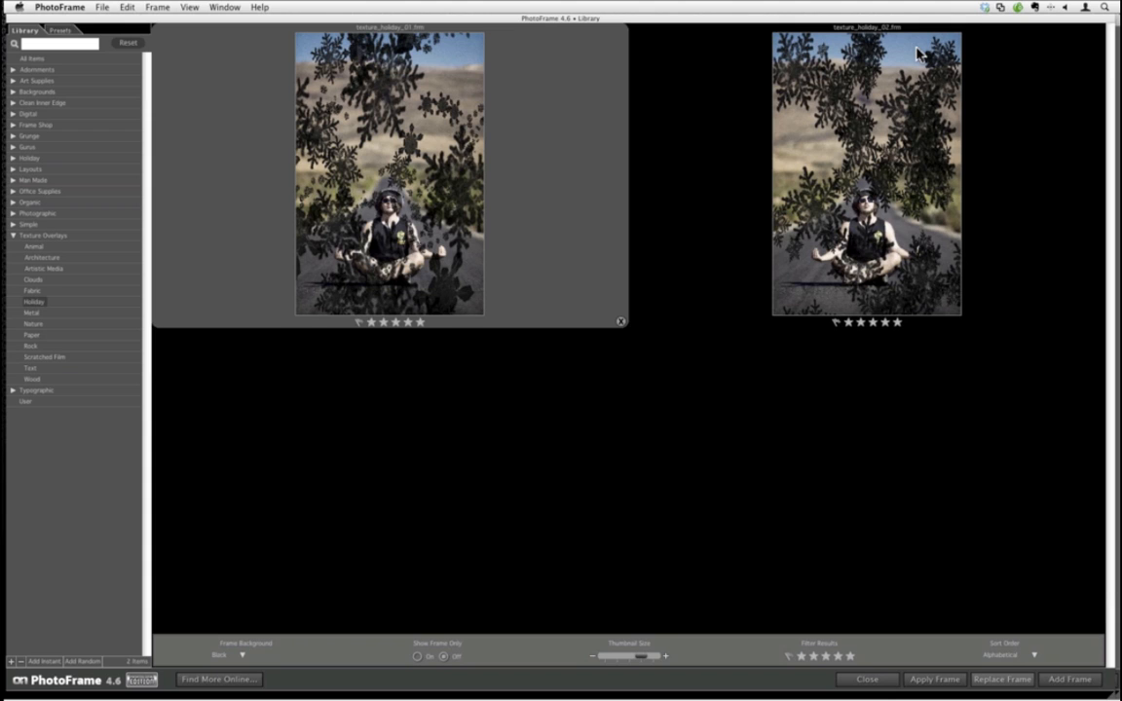
pyautogui.click(851, 681)
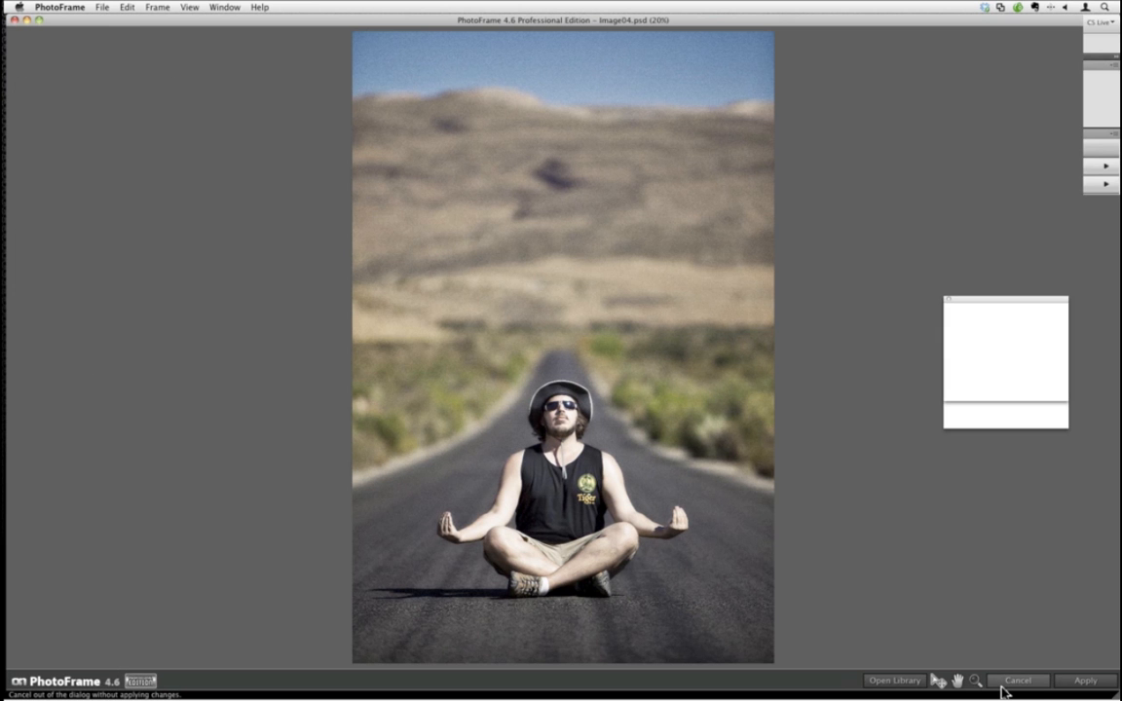
pyautogui.click(1003, 689)
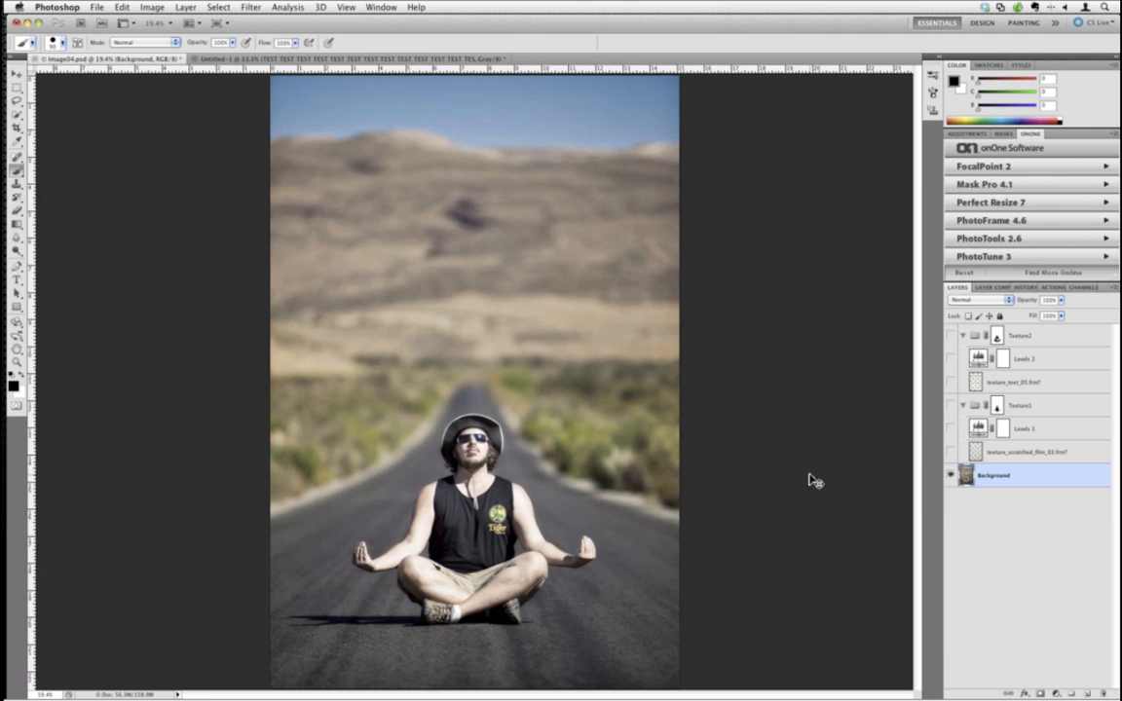
# Inspect the area around the man's head at 50% magnification, and fit the whole portrait back in the window.
pyautogui.press('super+plus')
pyautogui.press('super+plus')
pyautogui.press('super+plus')
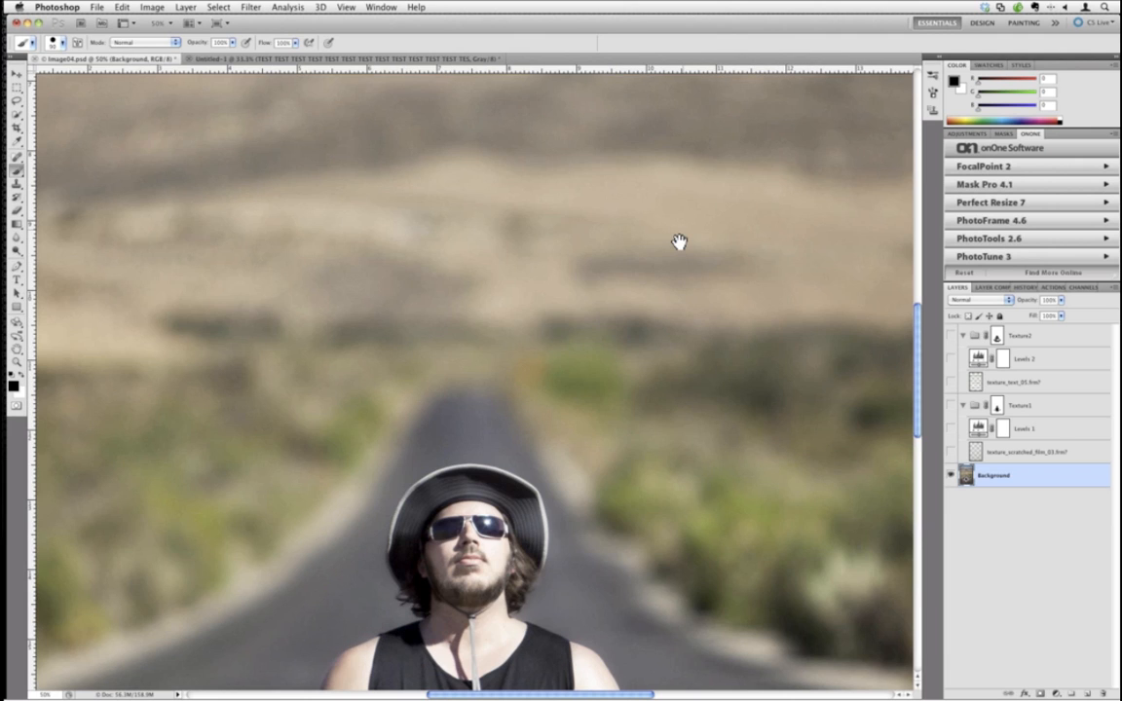
pyautogui.moveTo(679, 242)
pyautogui.mouseDown()
pyautogui.moveTo(623, 311)
pyautogui.moveTo(798, 195)
pyautogui.mouseUp()
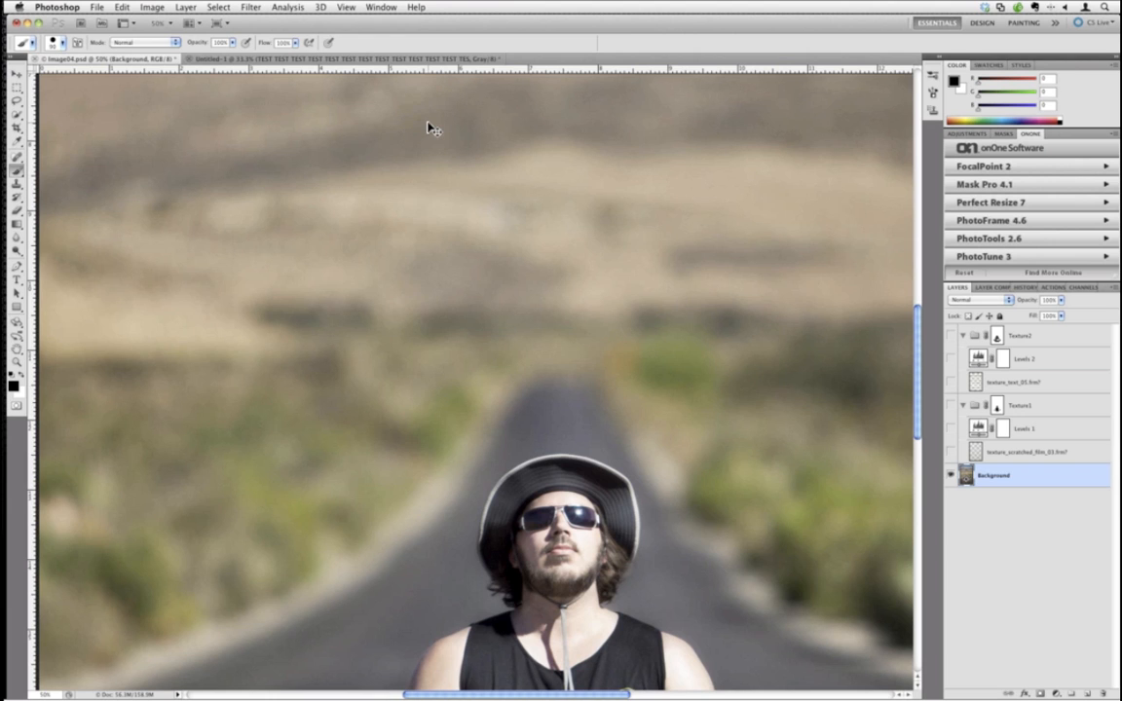
pyautogui.press('super+0')
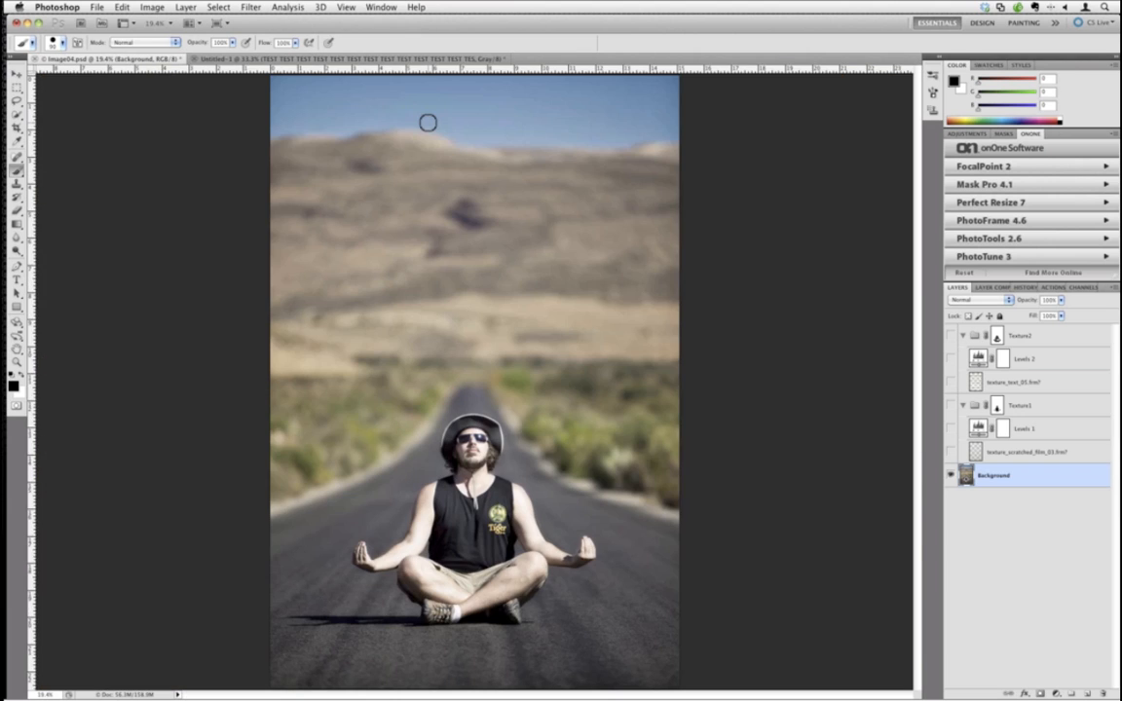
pyautogui.press('super+minus')
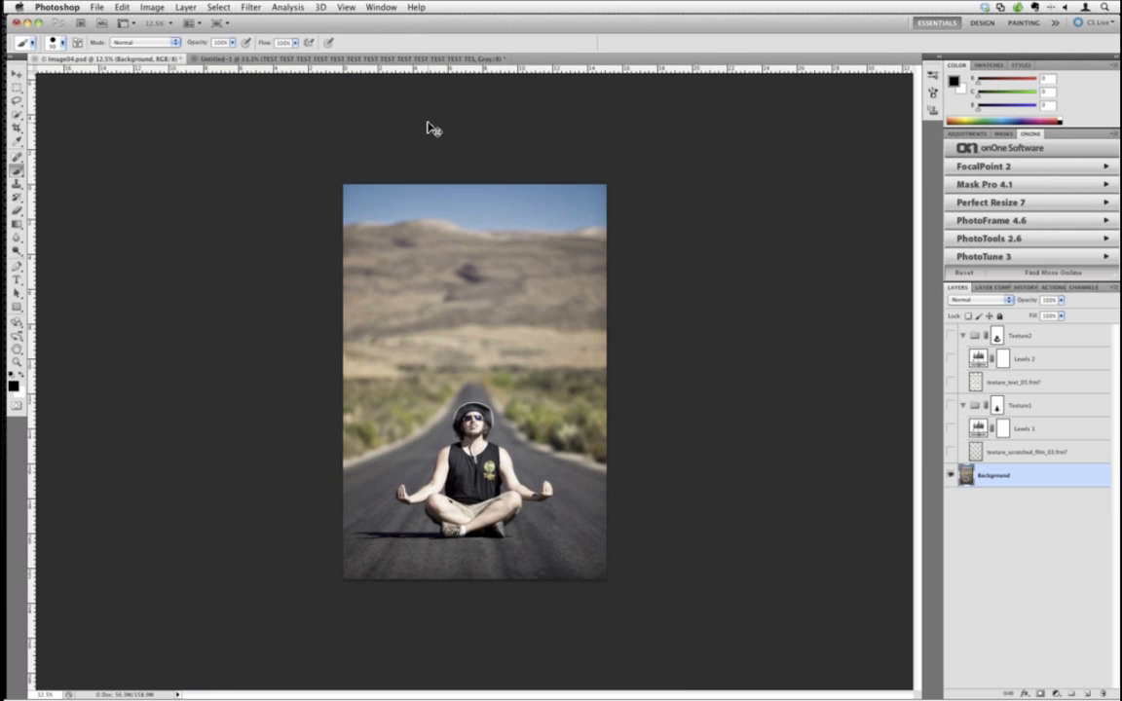
pyautogui.press('super+0')
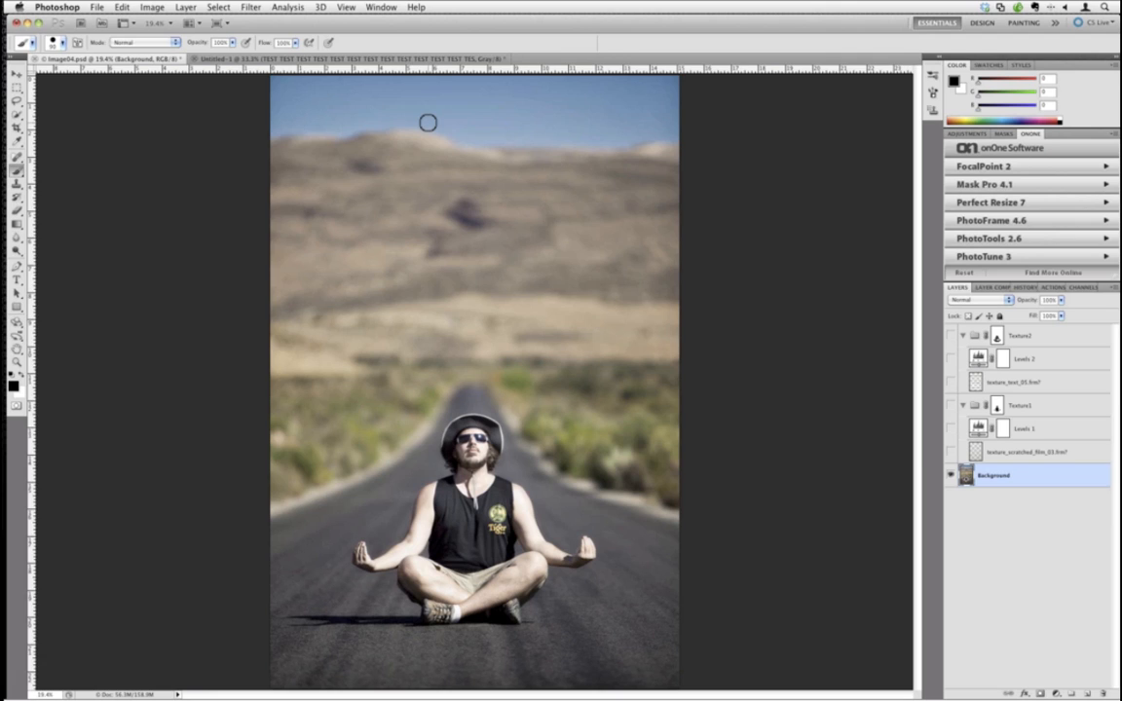
# Launch PhotoFrame 4.6, switch to Photoshop and back while it runs, select acid_burn_08.frm, and exit without applying a frame.
pyautogui.click(997, 220)
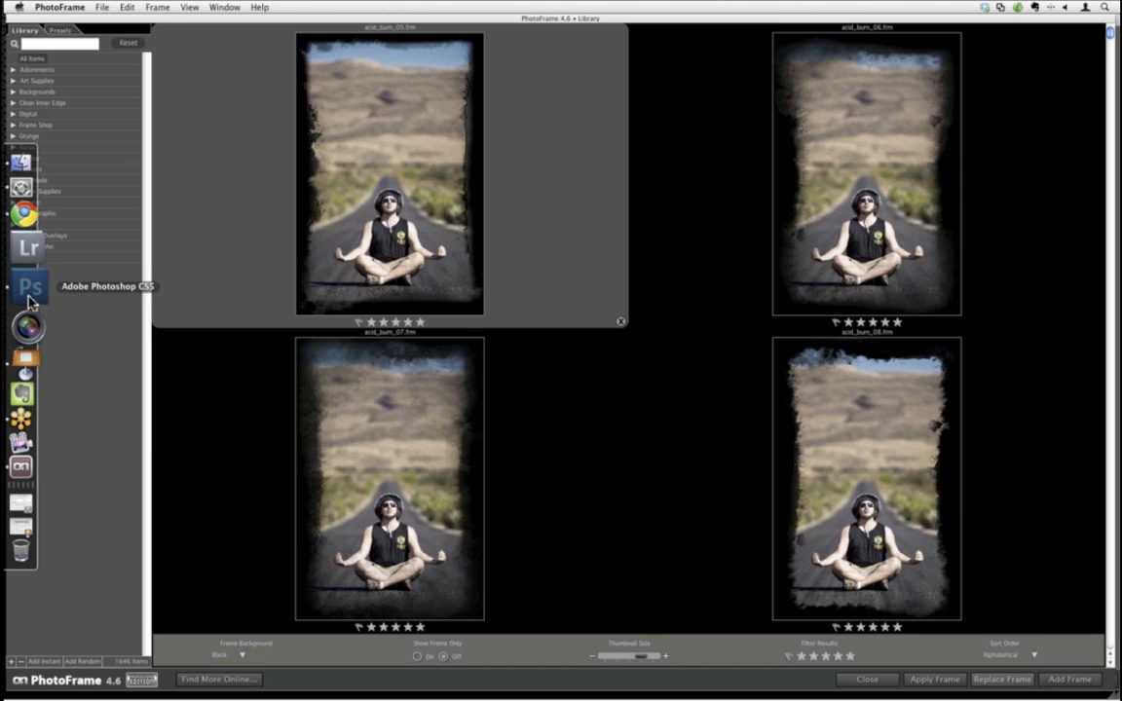
pyautogui.click(28, 298)
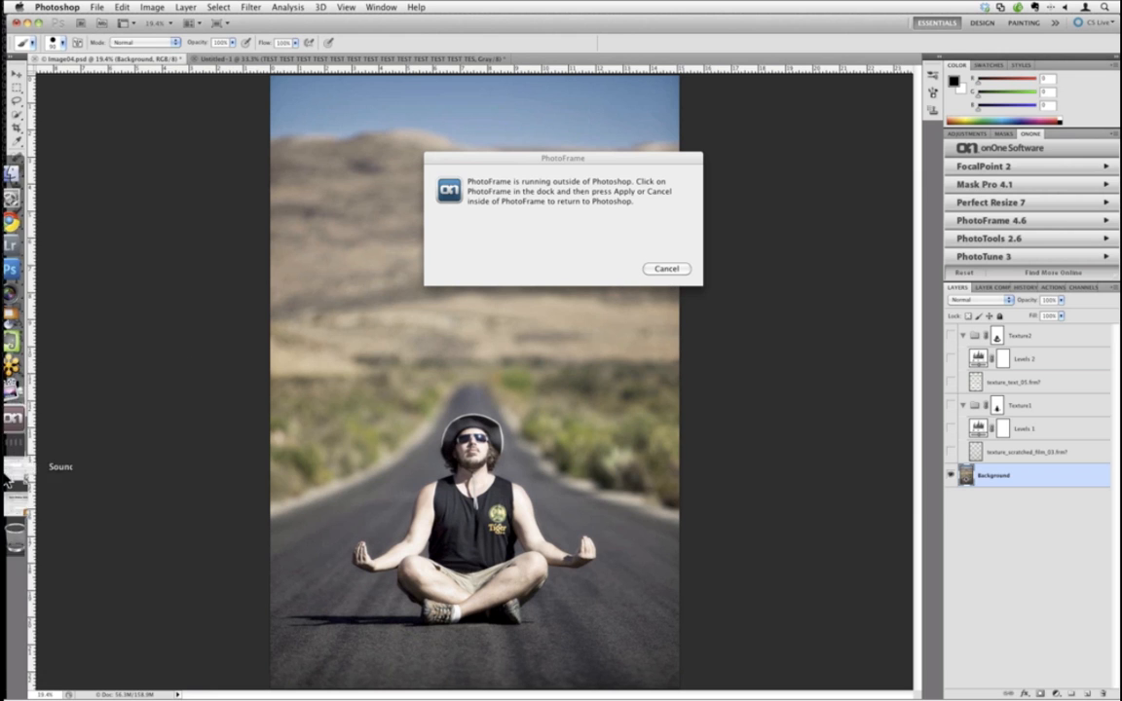
pyautogui.click(18, 436)
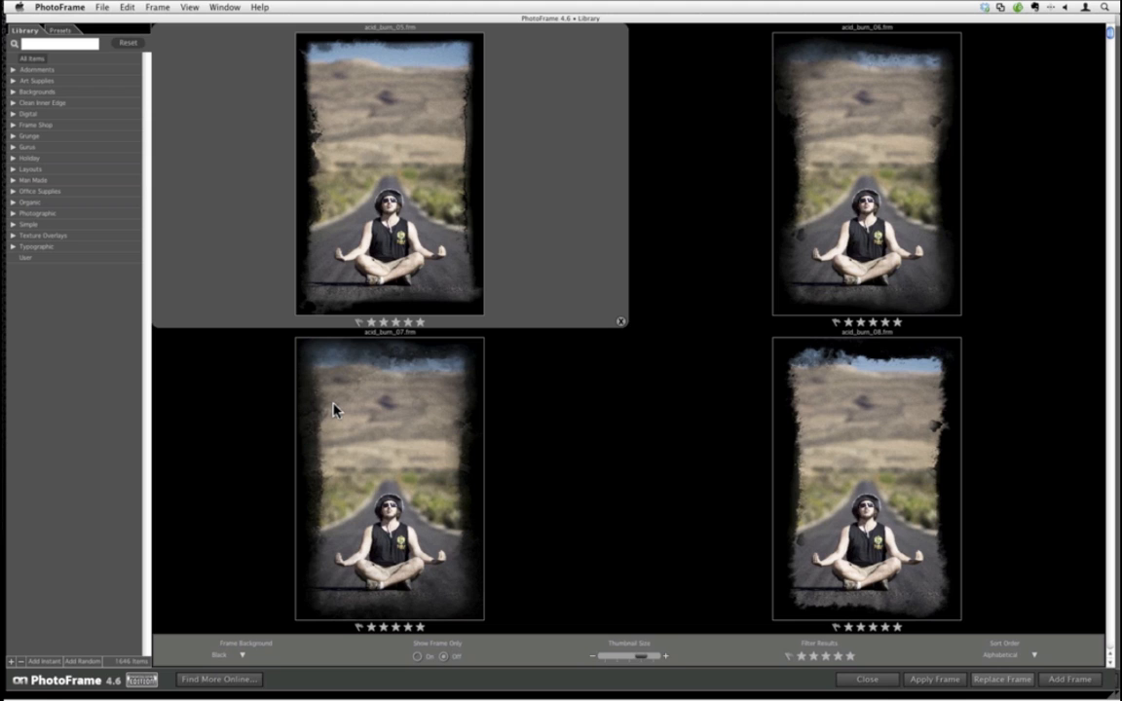
pyautogui.click(848, 382)
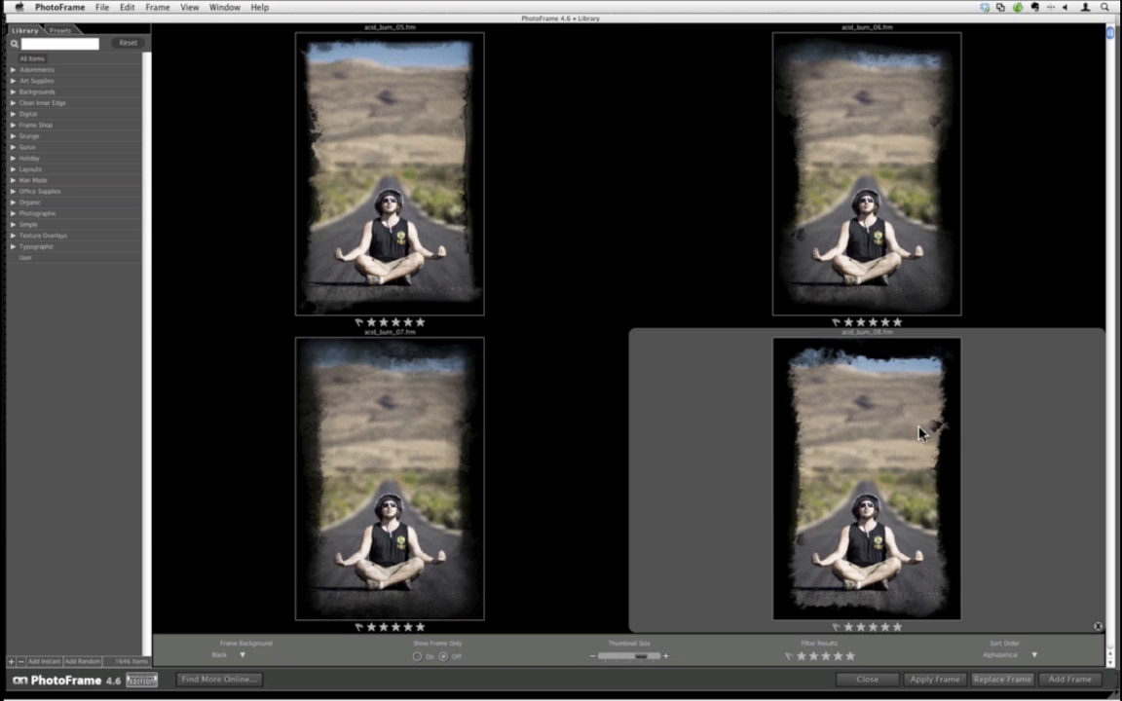
pyautogui.click(869, 681)
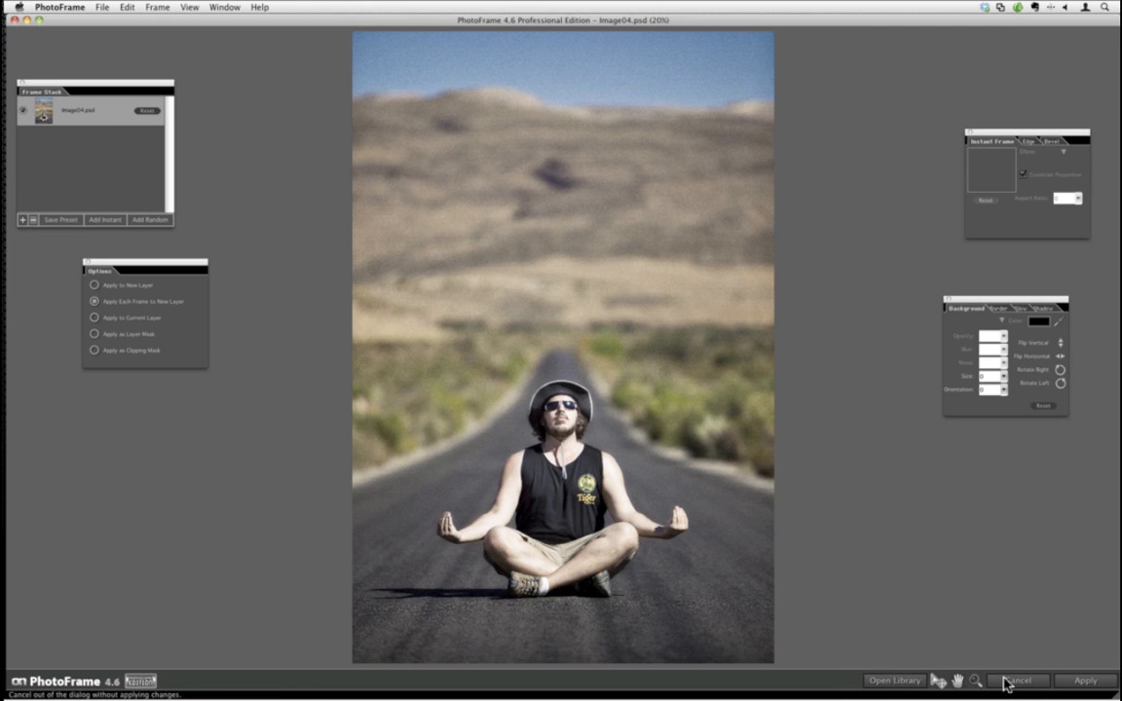
pyautogui.click(1002, 681)
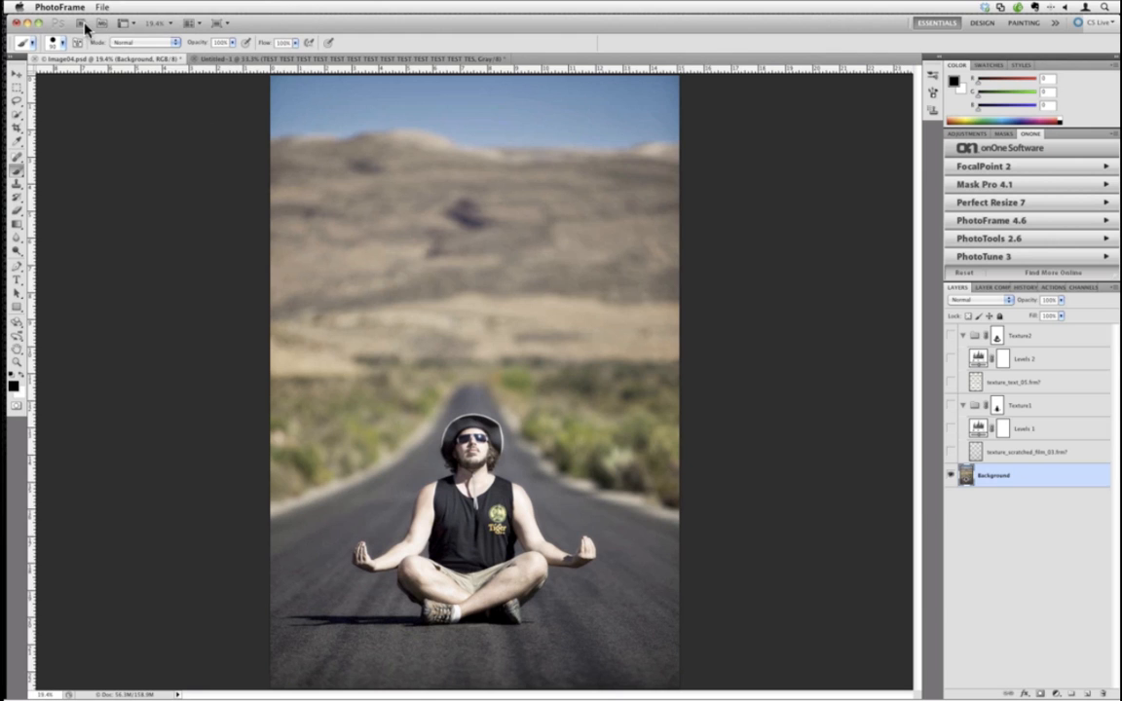
# Review the onOne plug-in batch commands among Photoshop's Automate options without running any.
pyautogui.click(94, 9)
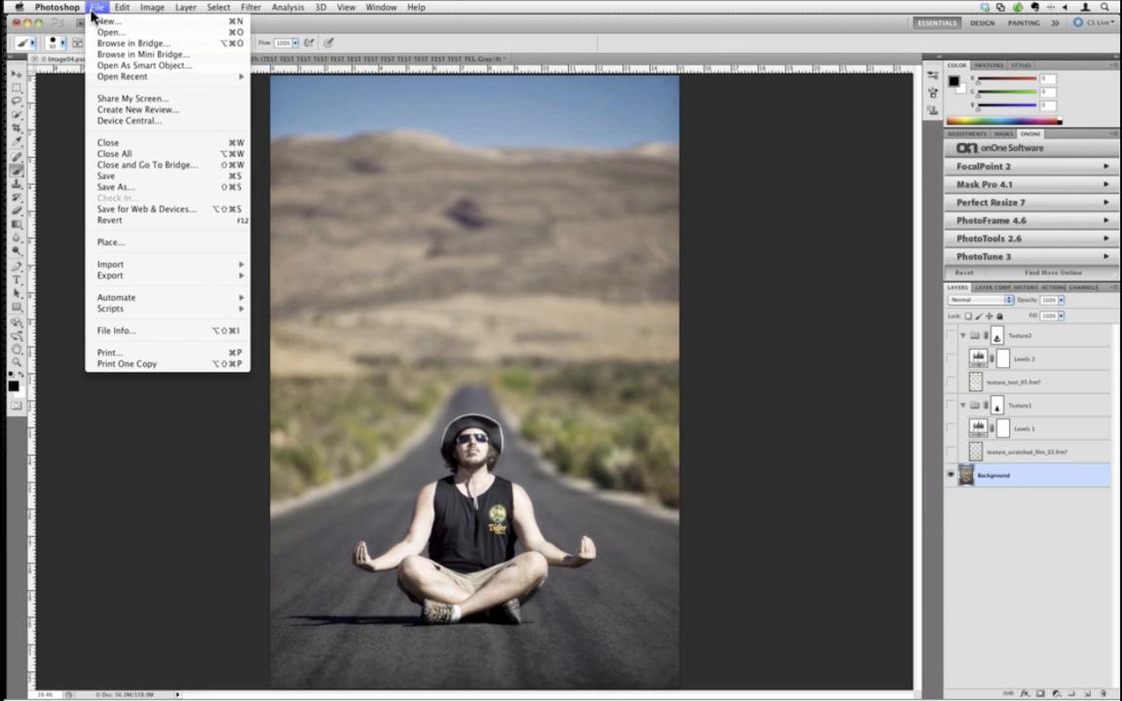
pyautogui.moveTo(207, 298)
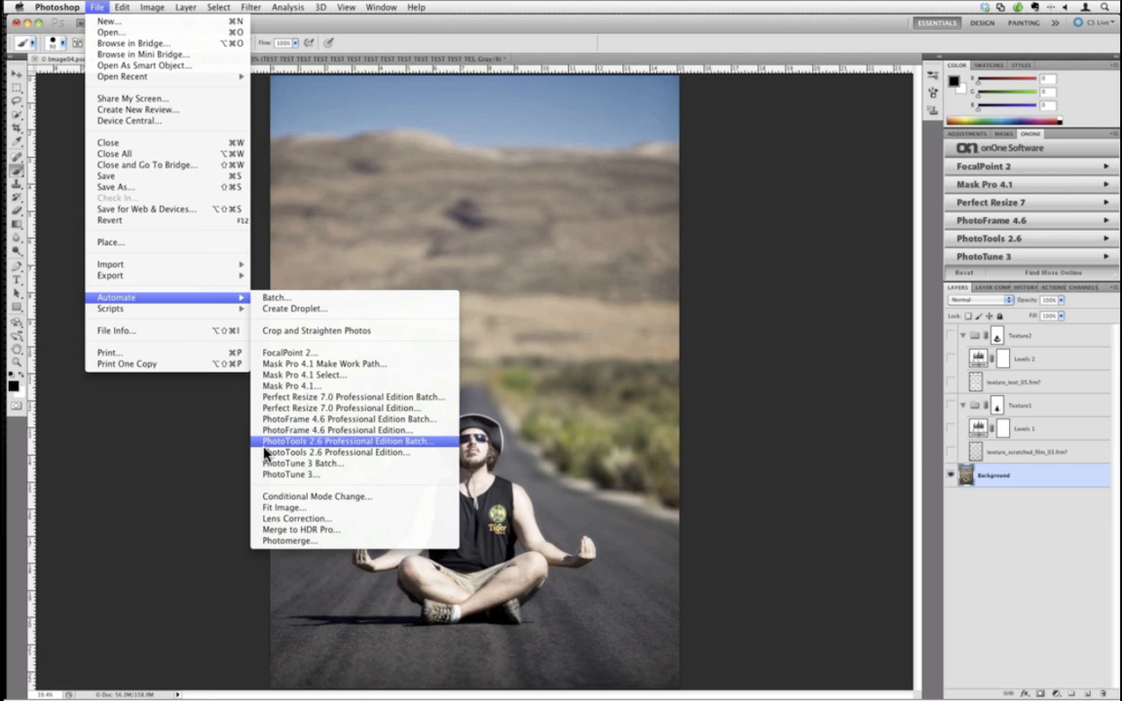
pyautogui.click(197, 448)
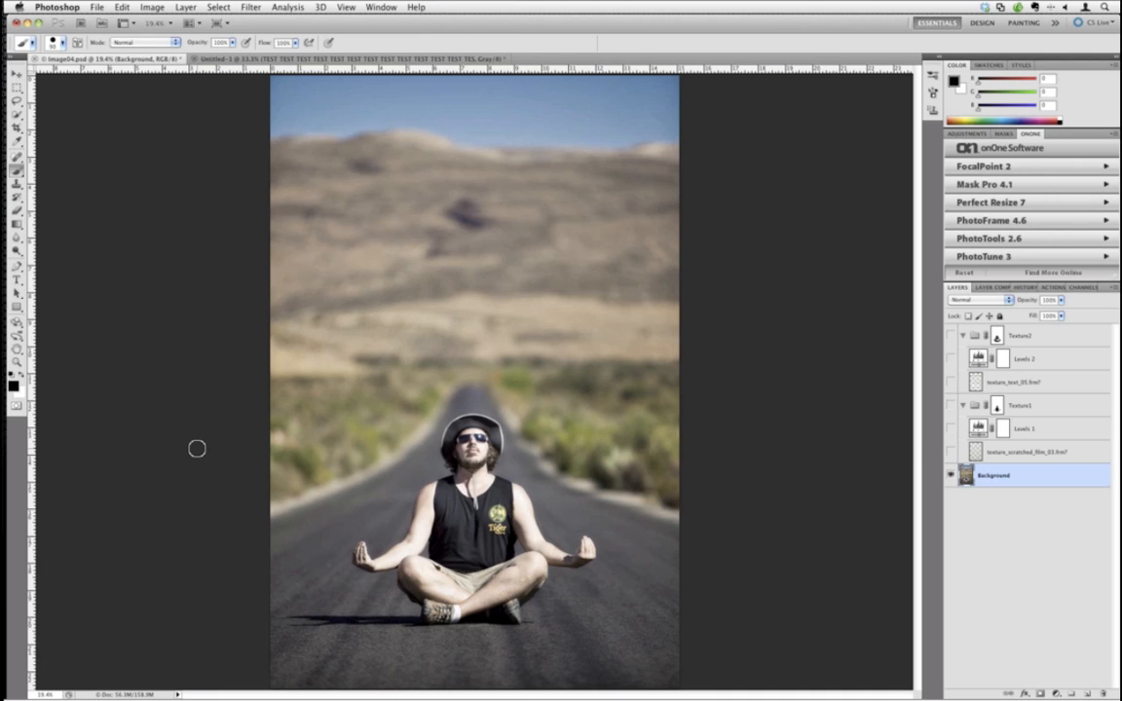
# Launch VMware Fusion from the Applications folder, start the onOne-Win7 virtual machine, and skip the product registration.
pyautogui.moveTo(10, 376)
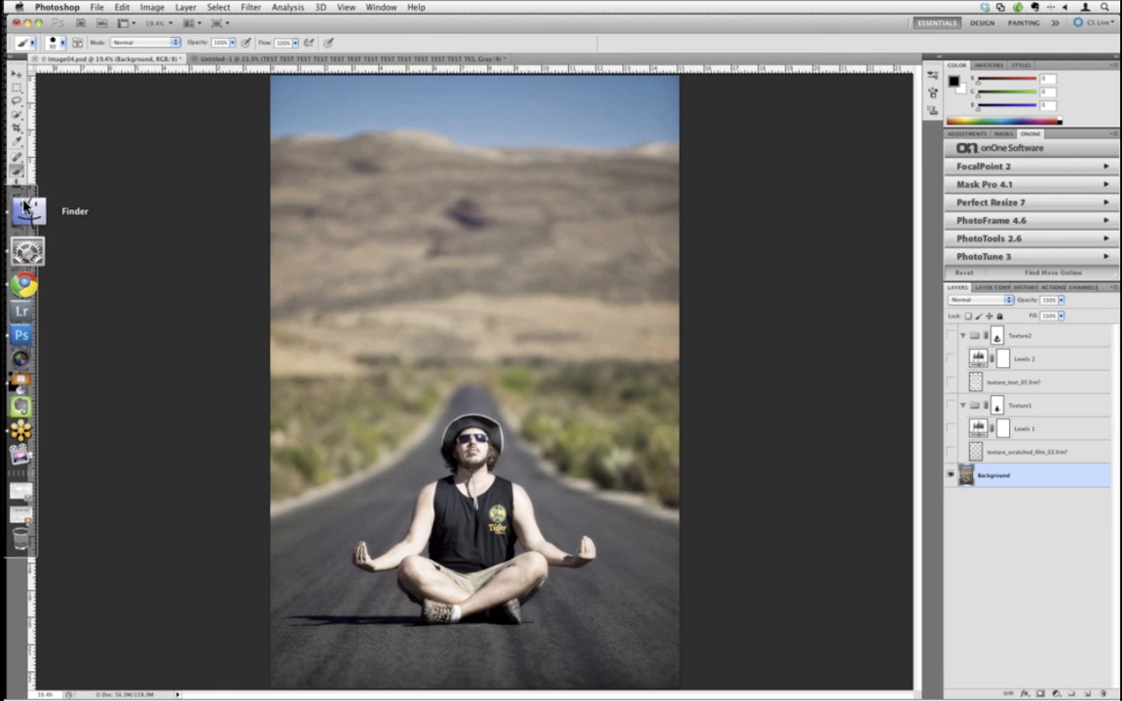
pyautogui.click(26, 206)
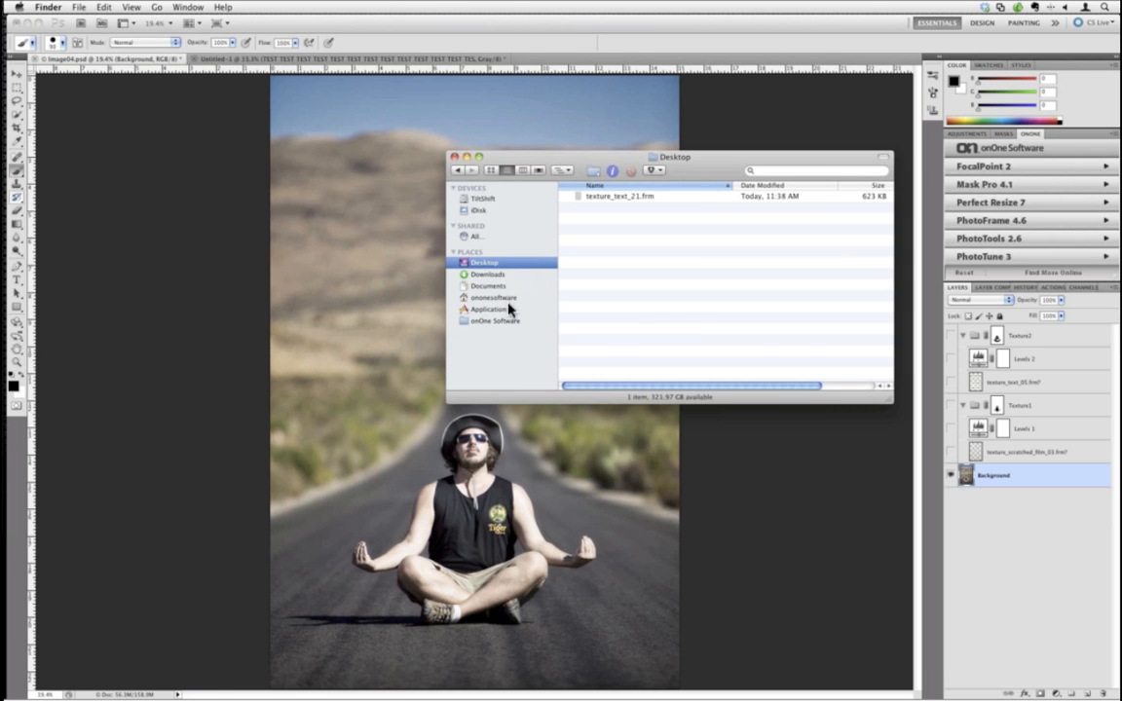
pyautogui.click(506, 309)
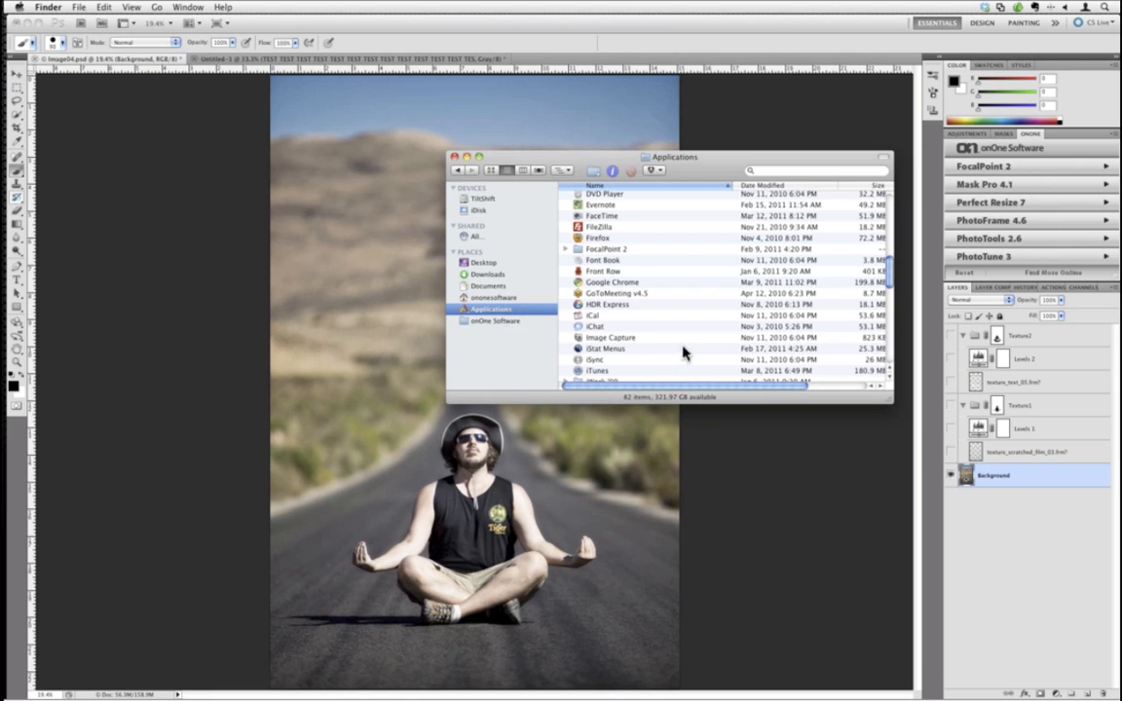
pyautogui.scroll(-10, 684, 353)
pyautogui.click(609, 355)
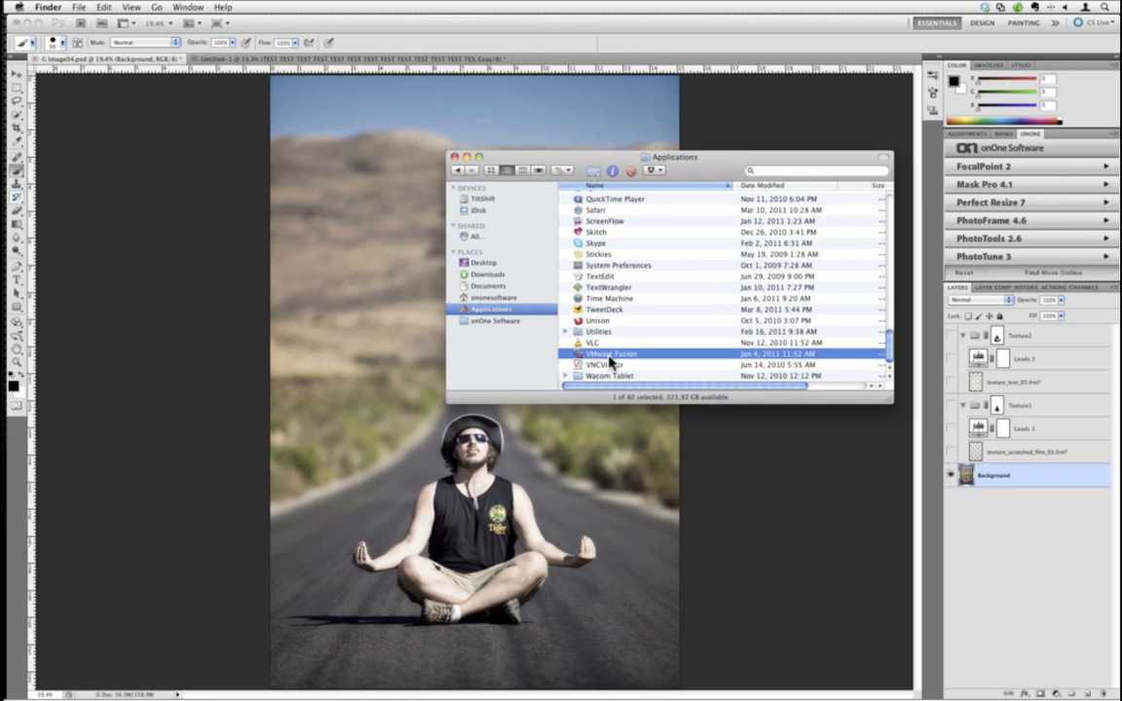
pyautogui.doubleClick(610, 356)
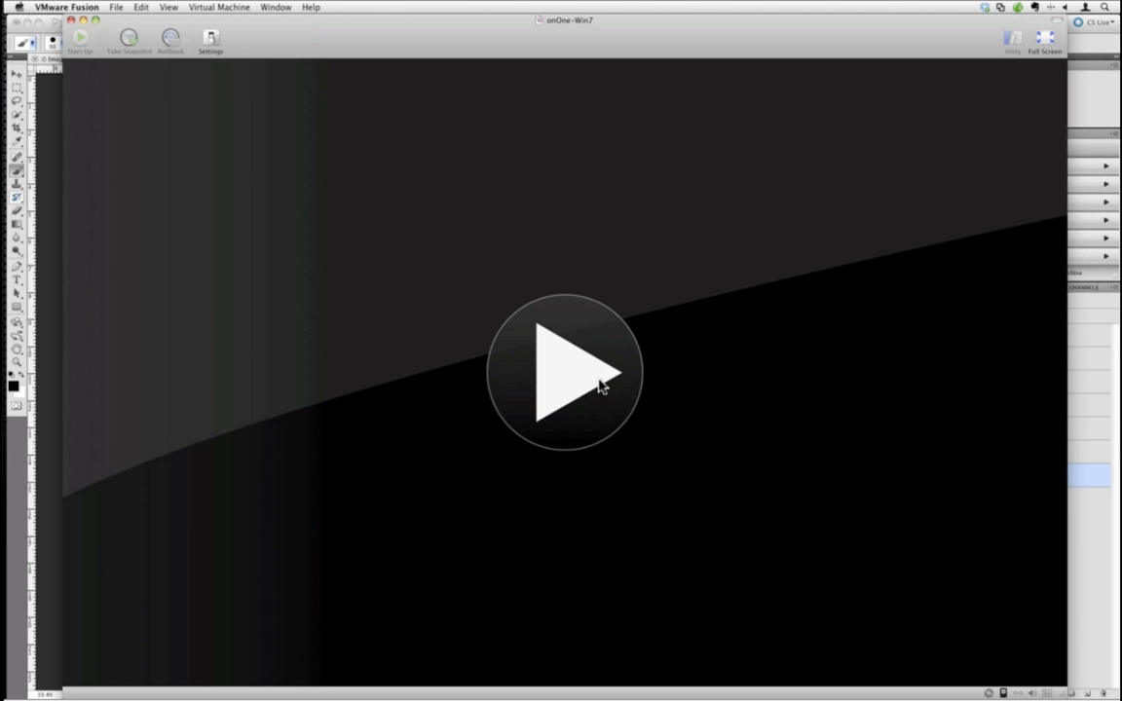
pyautogui.click(598, 382)
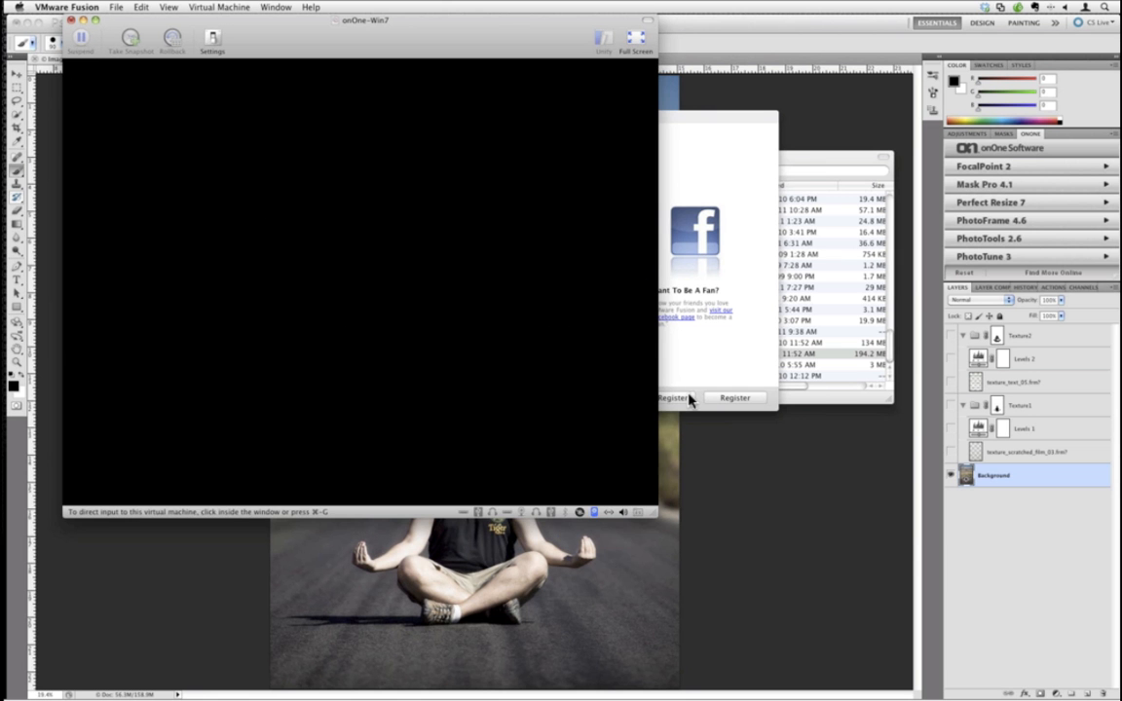
pyautogui.click(692, 397)
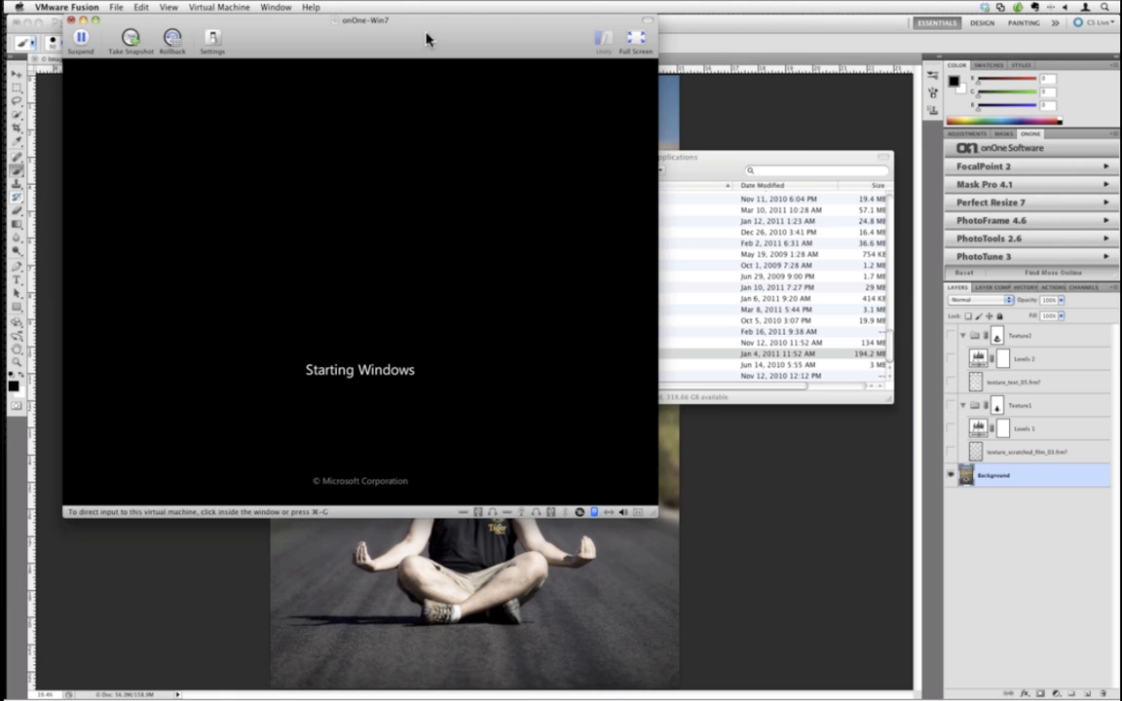
pyautogui.moveTo(450, 38); pyautogui.dragTo(593, 38)
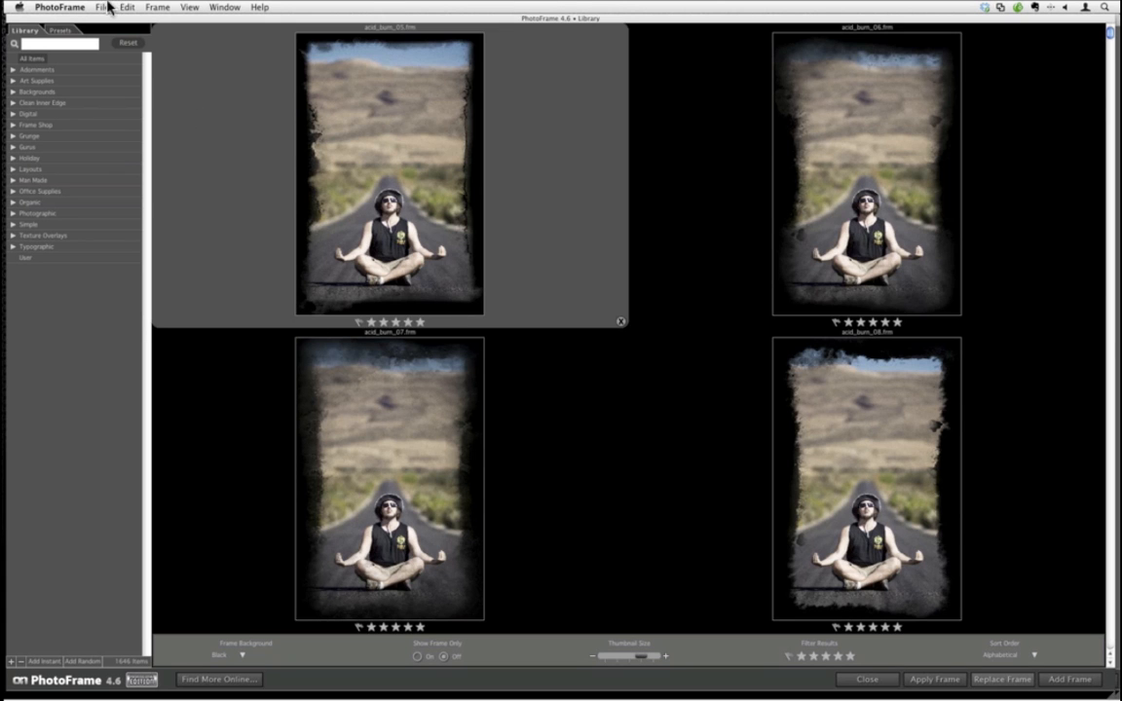
# View PhotoFrame's Presets folder in Finder, close it, and review the preset commands in PhotoFrame without saving a preset.
pyautogui.click(104, 7)
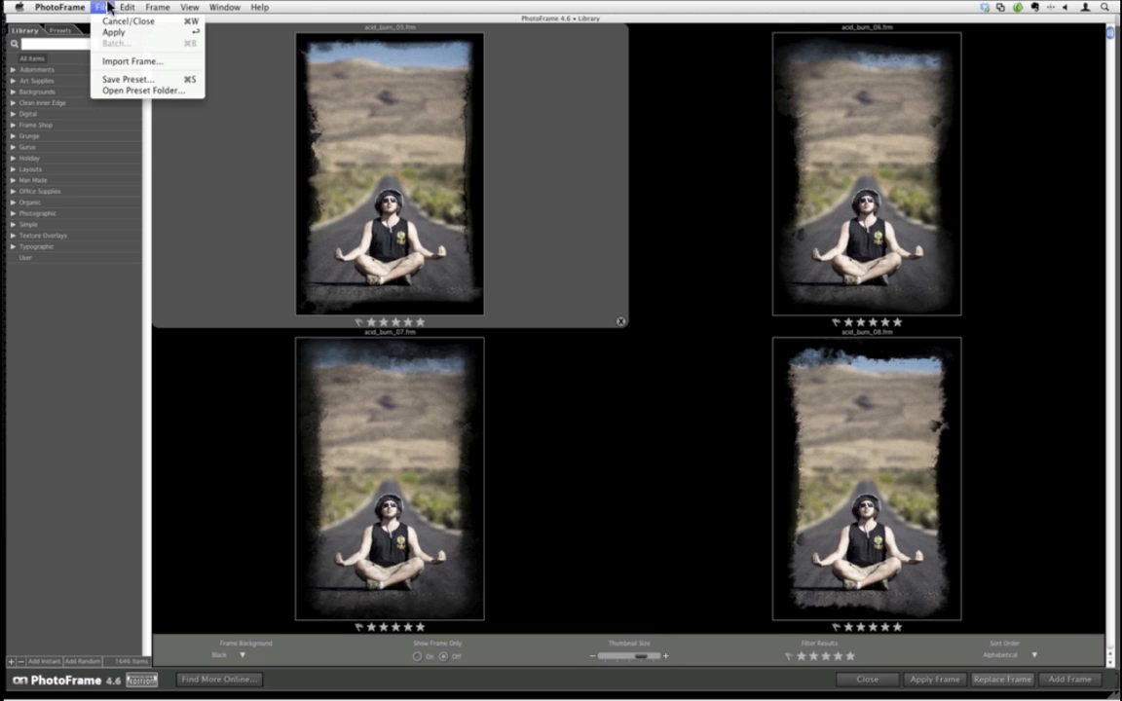
pyautogui.click(176, 92)
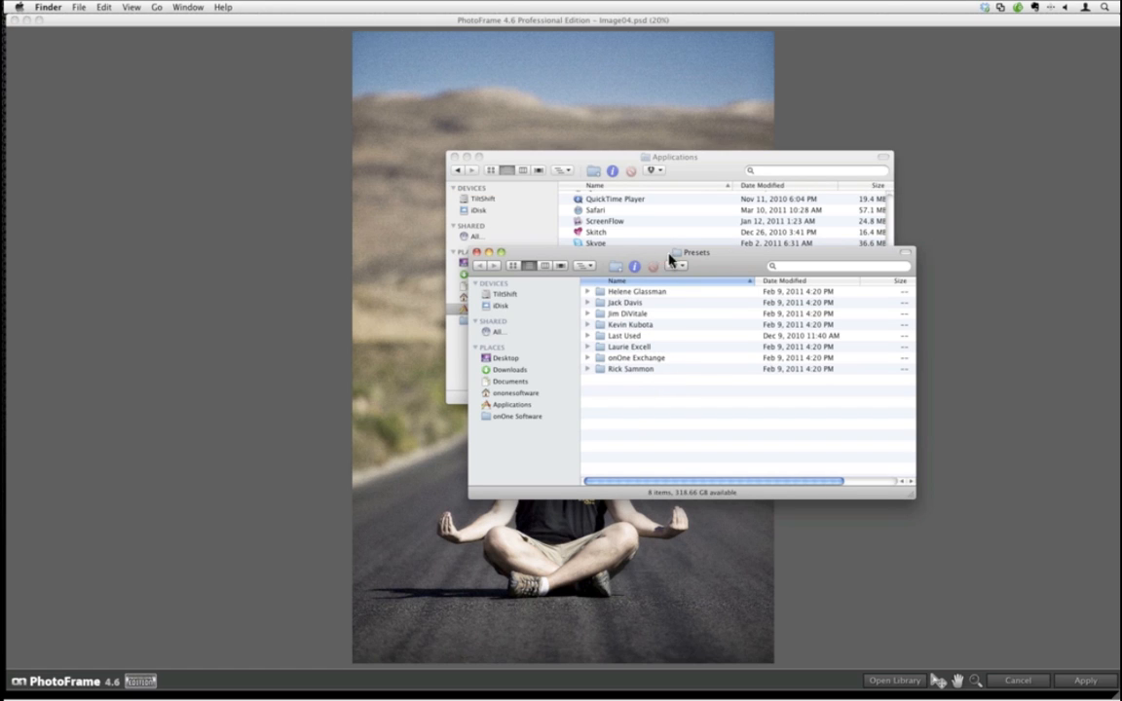
pyautogui.moveTo(690, 259); pyautogui.dragTo(764, 347)
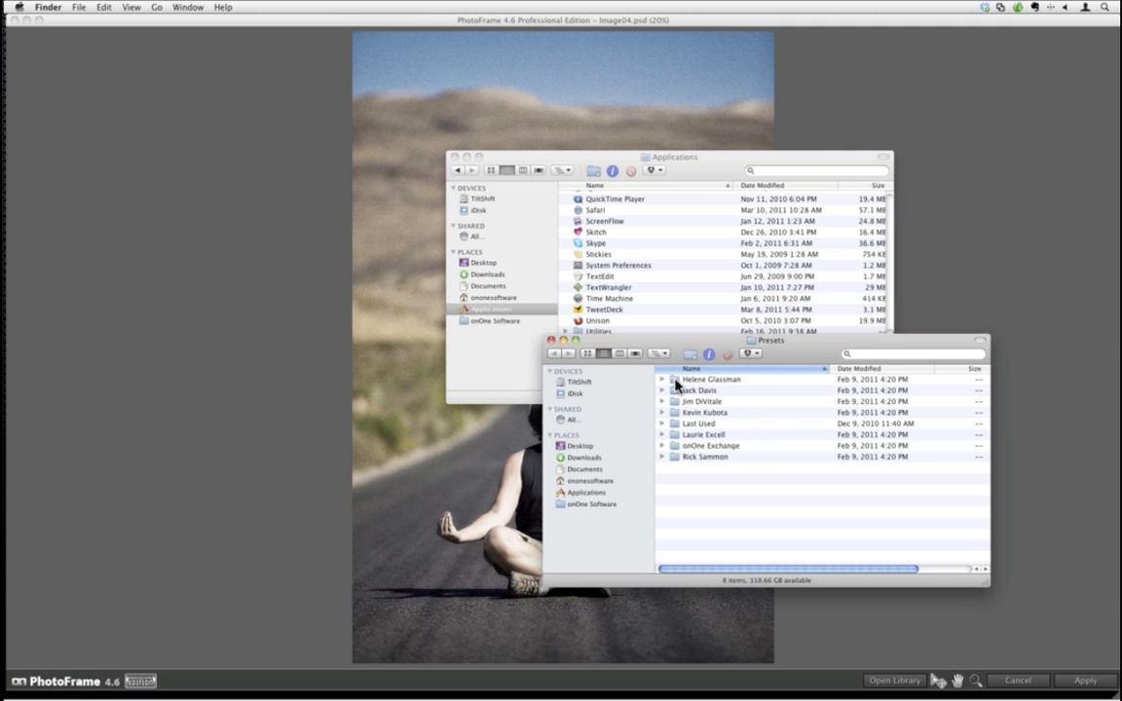
pyautogui.click(552, 341)
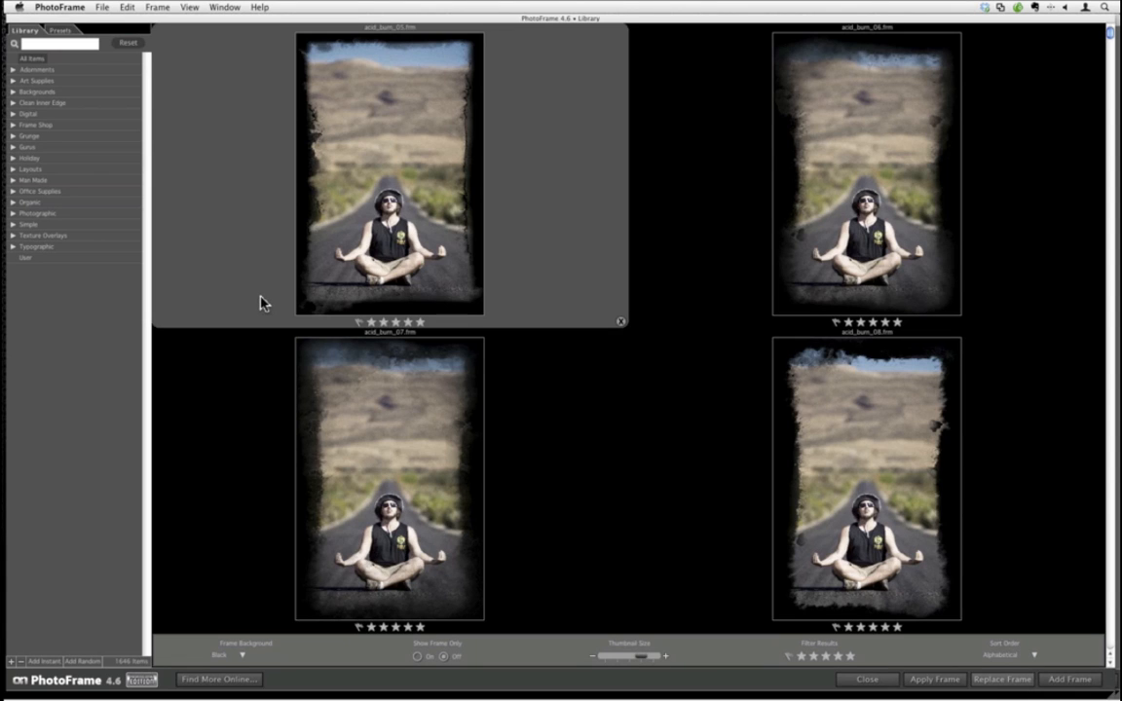
pyautogui.click(101, 7)
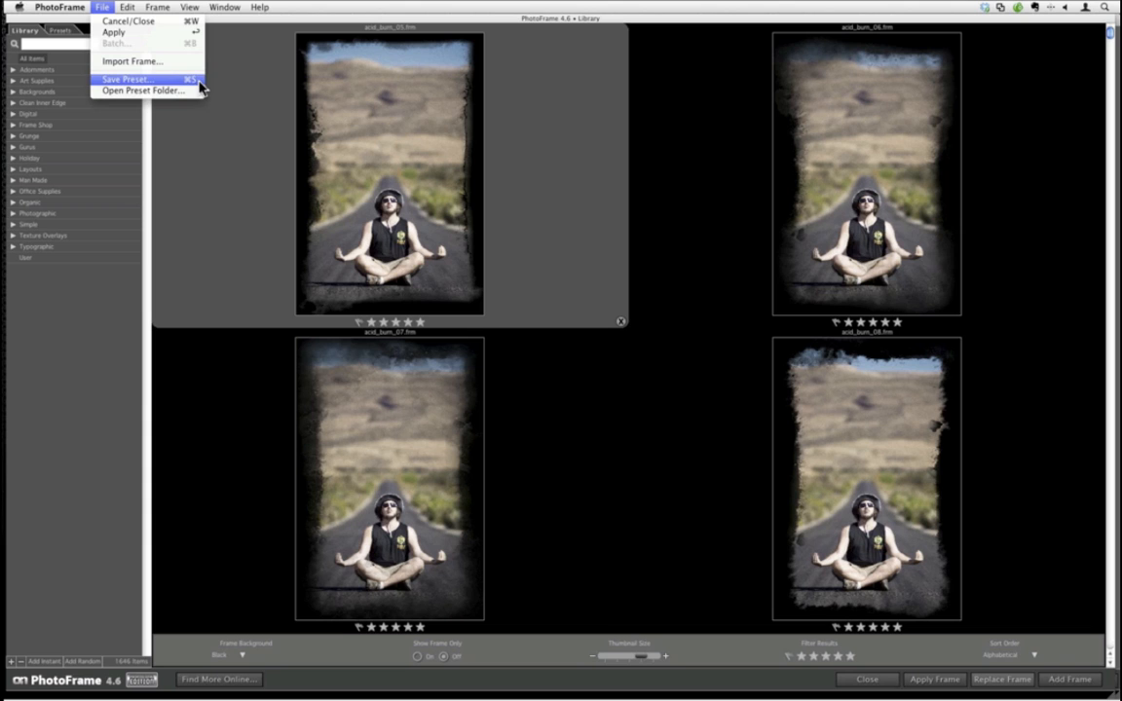
pyautogui.click(169, 363)
# Exit PhotoFrame without applying a frame, and cancel the McAfee registration in the onOne-Win7 virtual machine.
pyautogui.moveTo(6, 397)
pyautogui.click(16, 428)
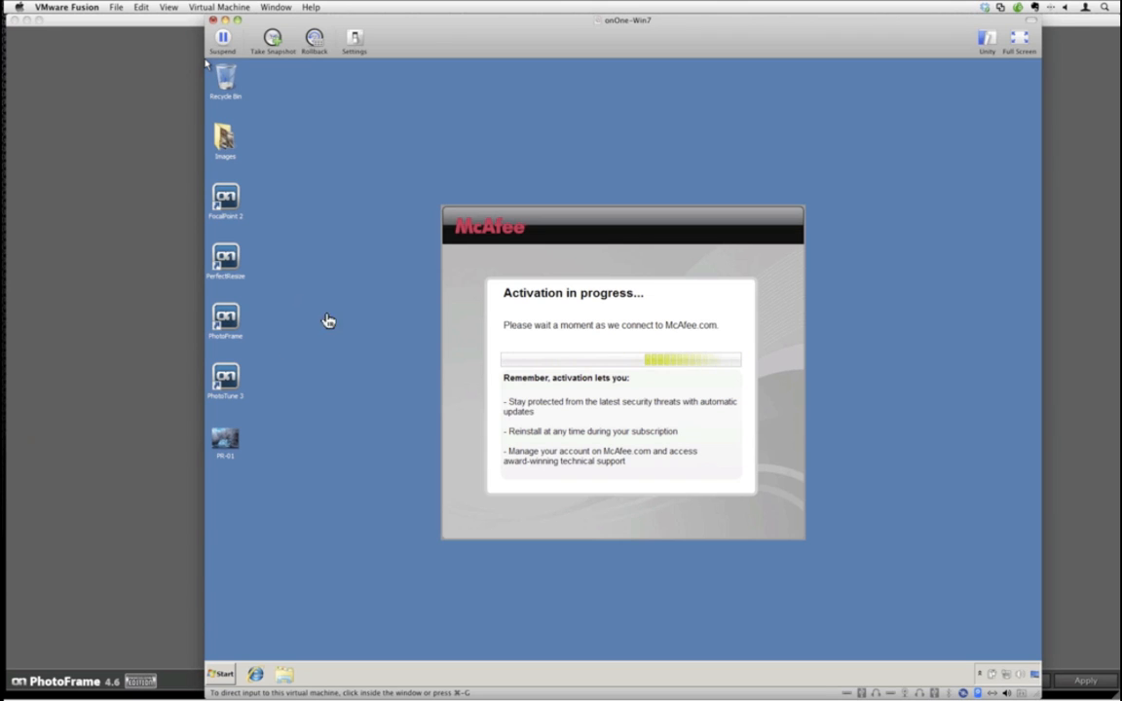
pyautogui.click(596, 217)
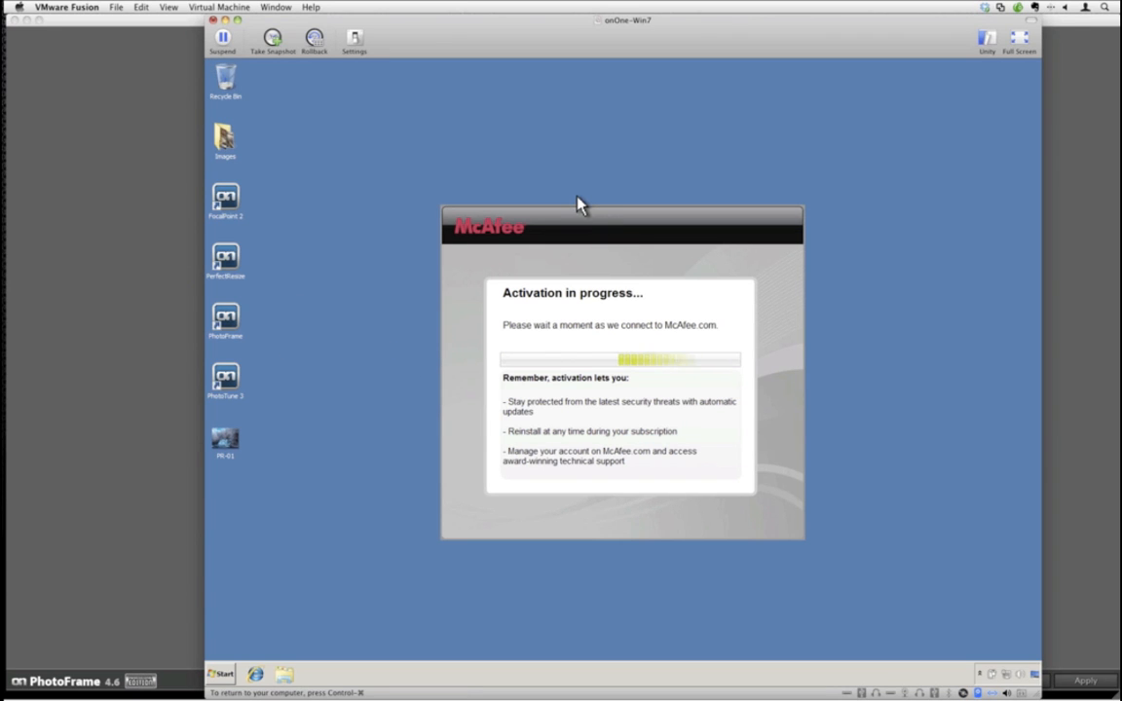
pyautogui.click(80, 208)
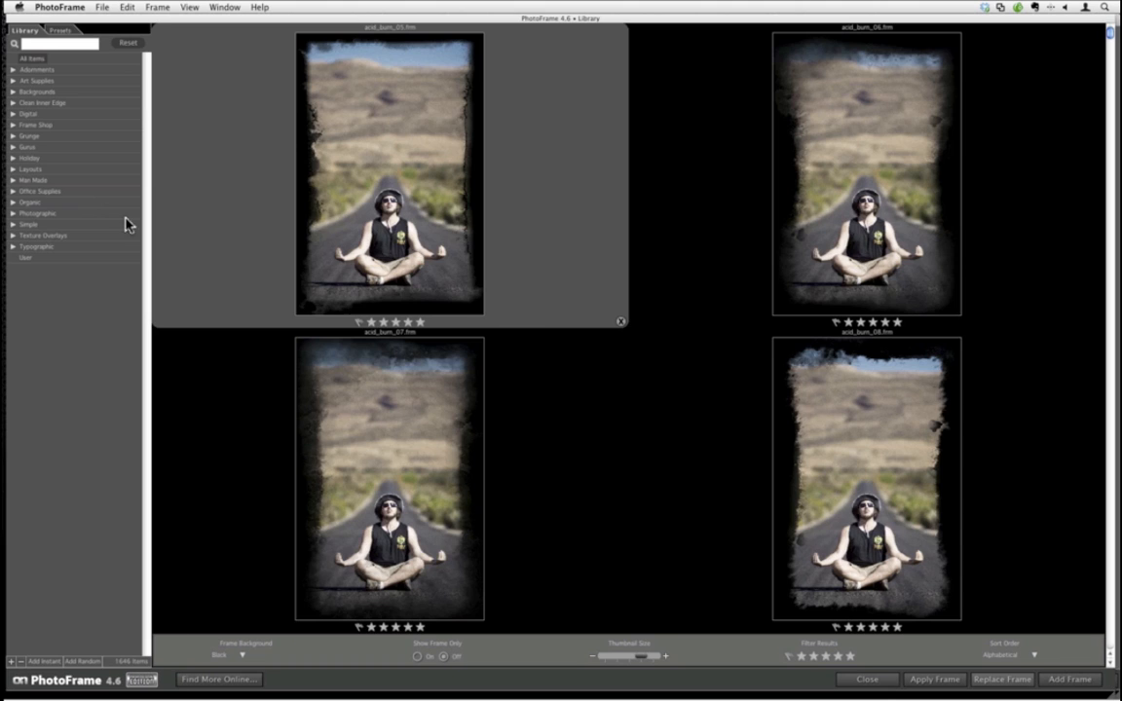
pyautogui.click(877, 679)
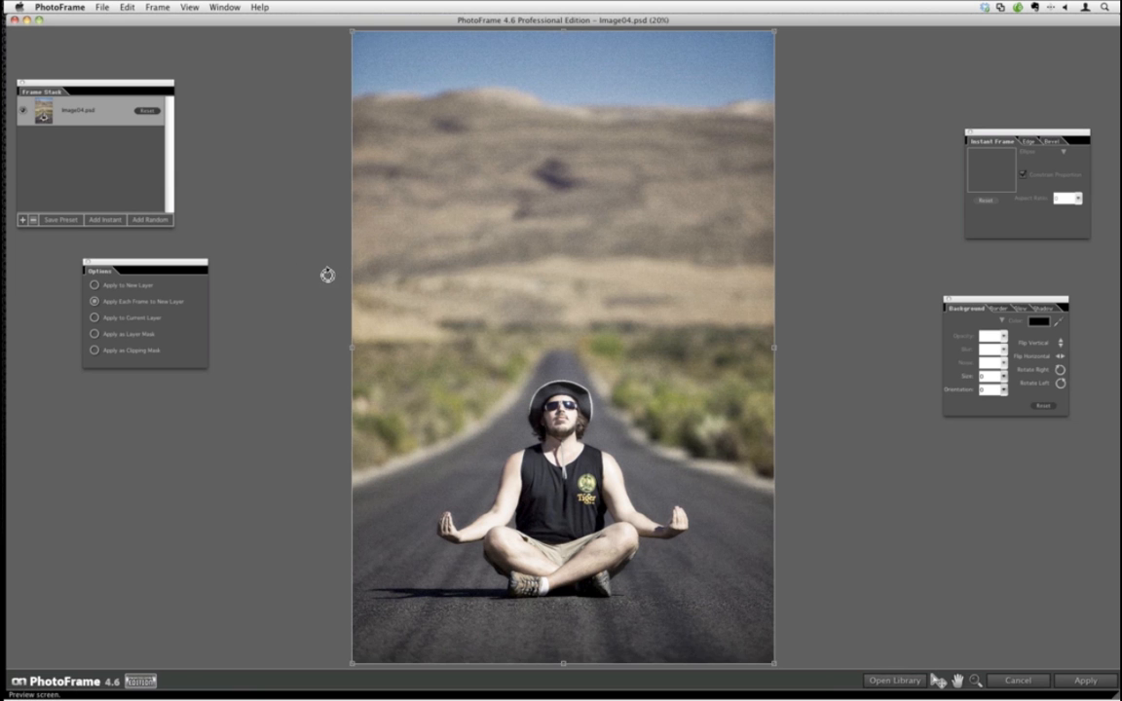
pyautogui.click(1027, 684)
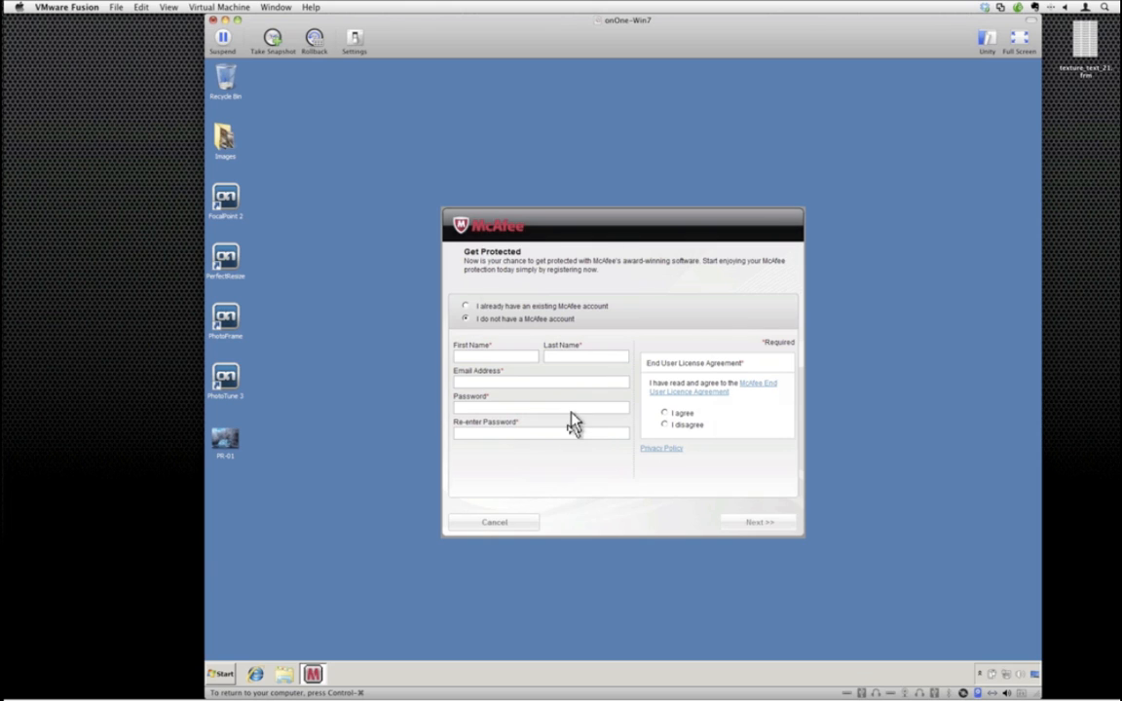
pyautogui.click(665, 516)
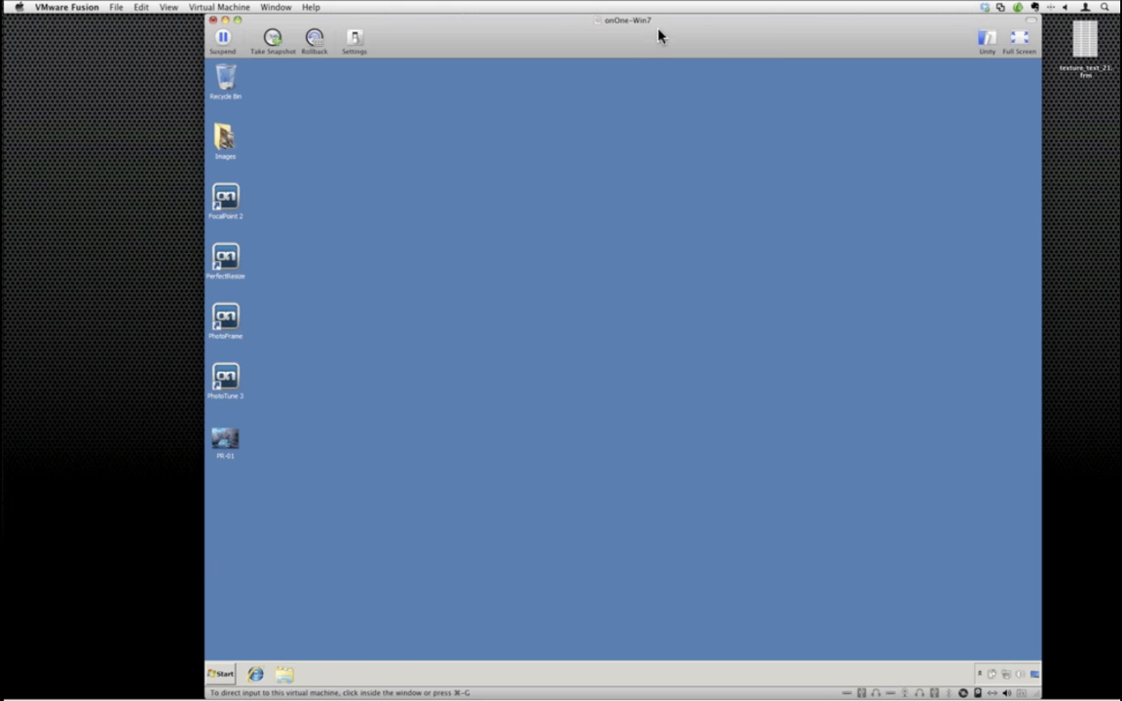
pyautogui.moveTo(656, 36); pyautogui.dragTo(560, 43)
# Rename texture_text_21.frm on the Mac desktop as text.jpg, and copy it onto the virtual machine's Windows desktop.
pyautogui.moveTo(1076, 55); pyautogui.dragTo(1077, 250)
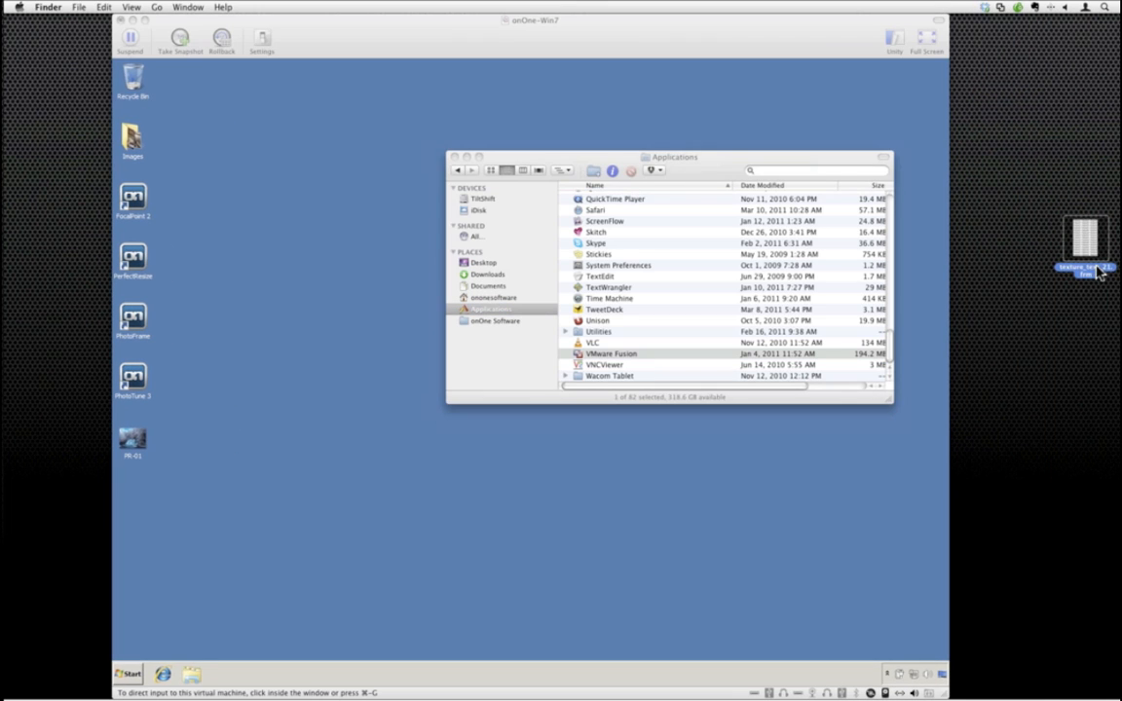
pyautogui.write('text.jpg')
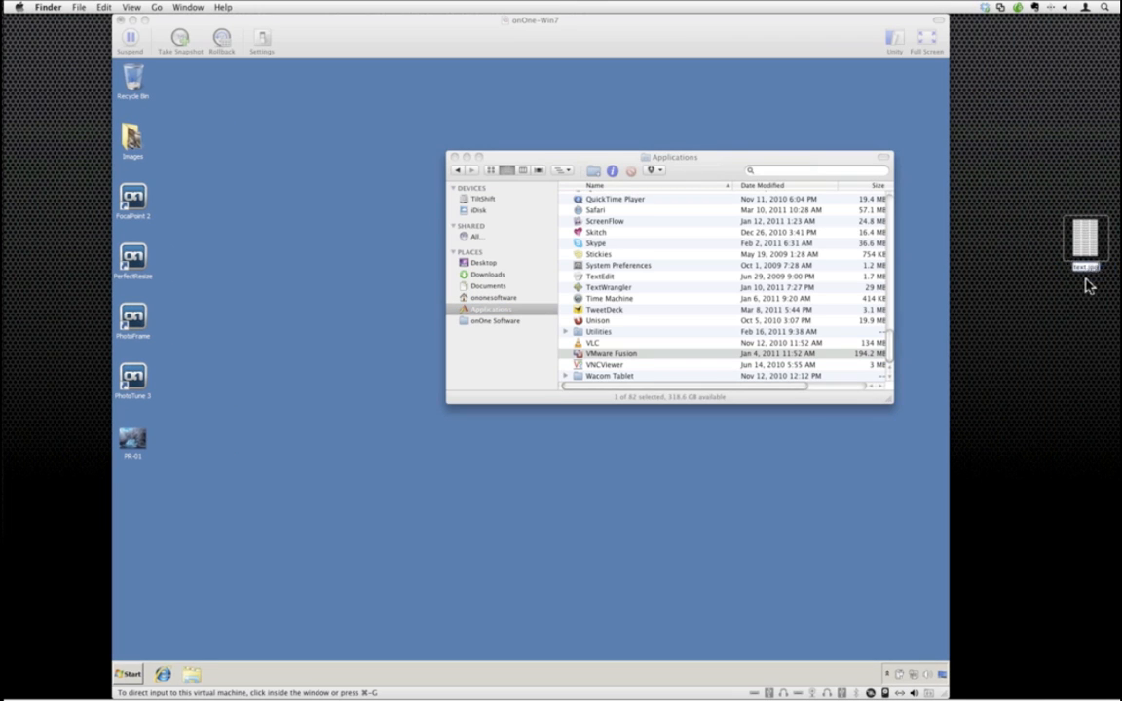
pyautogui.press('Return')
pyautogui.moveTo(1090, 250); pyautogui.dragTo(839, 102)
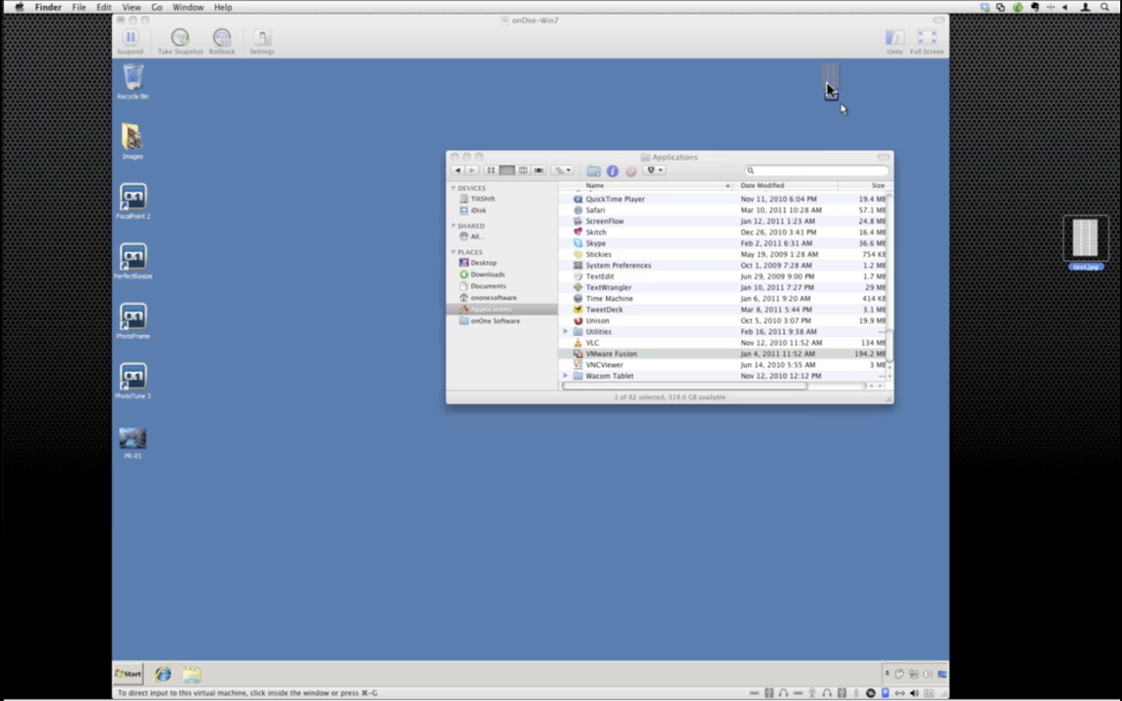
pyautogui.moveTo(826, 90); pyautogui.dragTo(367, 204)
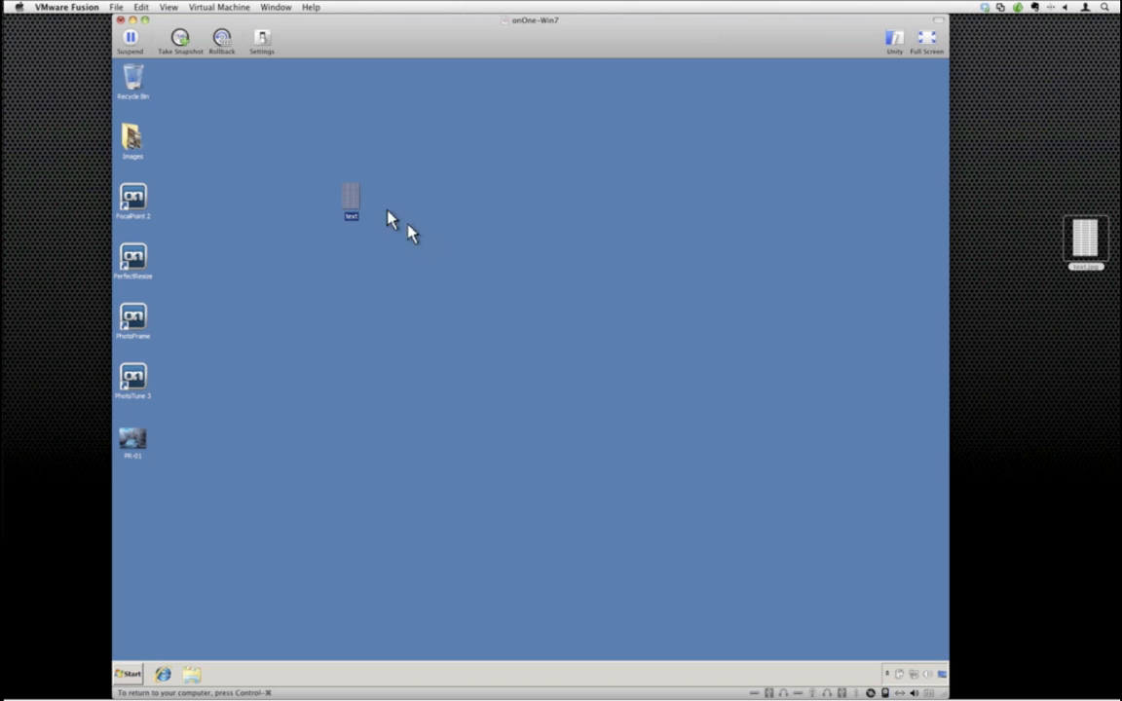
# Rename the text image on the Windows desktop as texture_text_21.frm through its file properties.
pyautogui.doubleClick(351, 204)
pyautogui.rightClick(350, 196)
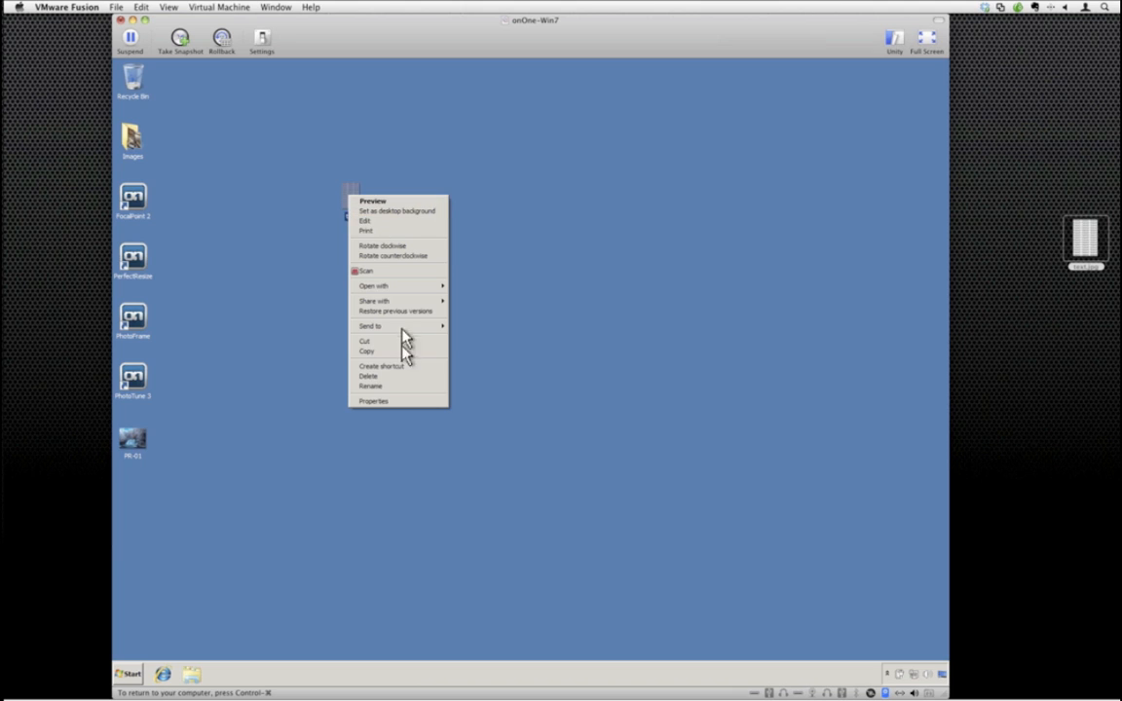
pyautogui.click(402, 402)
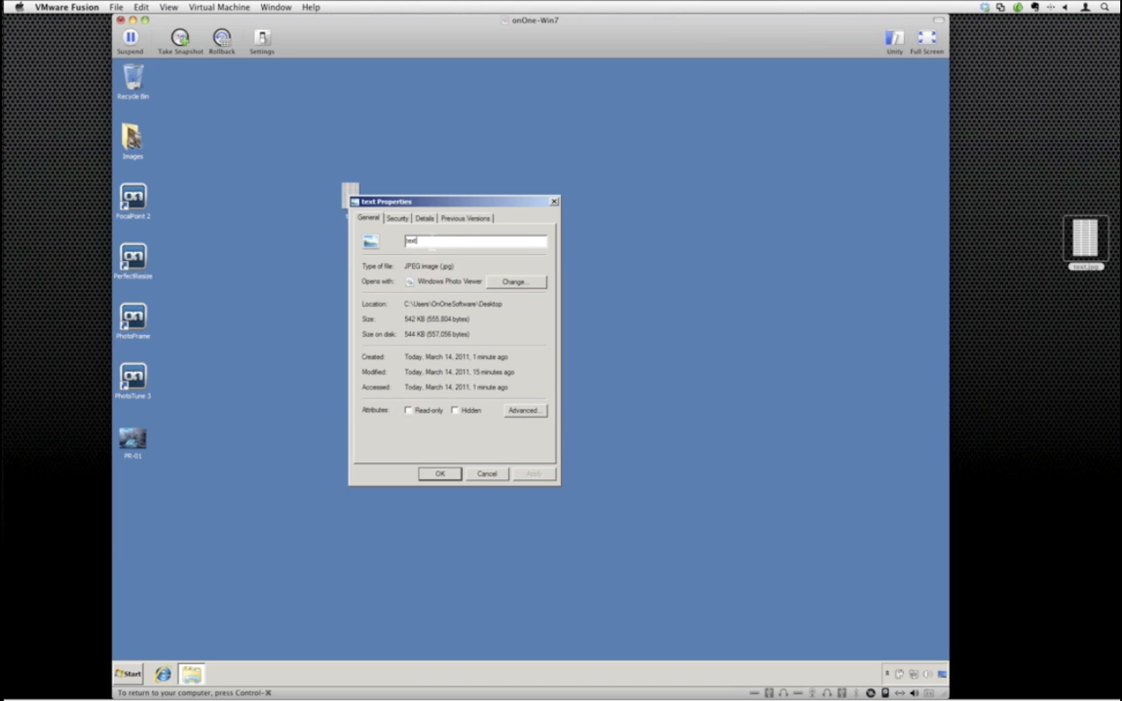
pyautogui.press('BackSpace')
pyautogui.write('texture')
pyautogui.write('_text_21')
pyautogui.write('_fm')
pyautogui.click(439, 475)
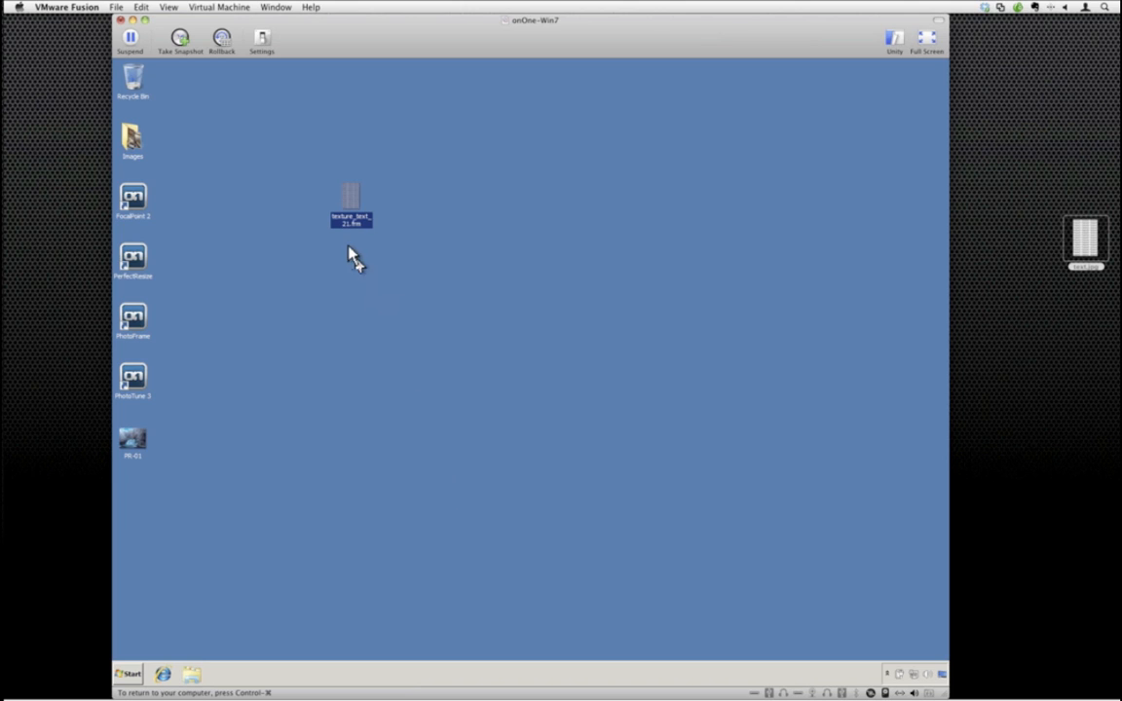
# Check the file type in the properties of texture_text_21.frm, and close them without changes.
pyautogui.click(426, 261)
pyautogui.click(353, 200)
pyautogui.rightClick(353, 199)
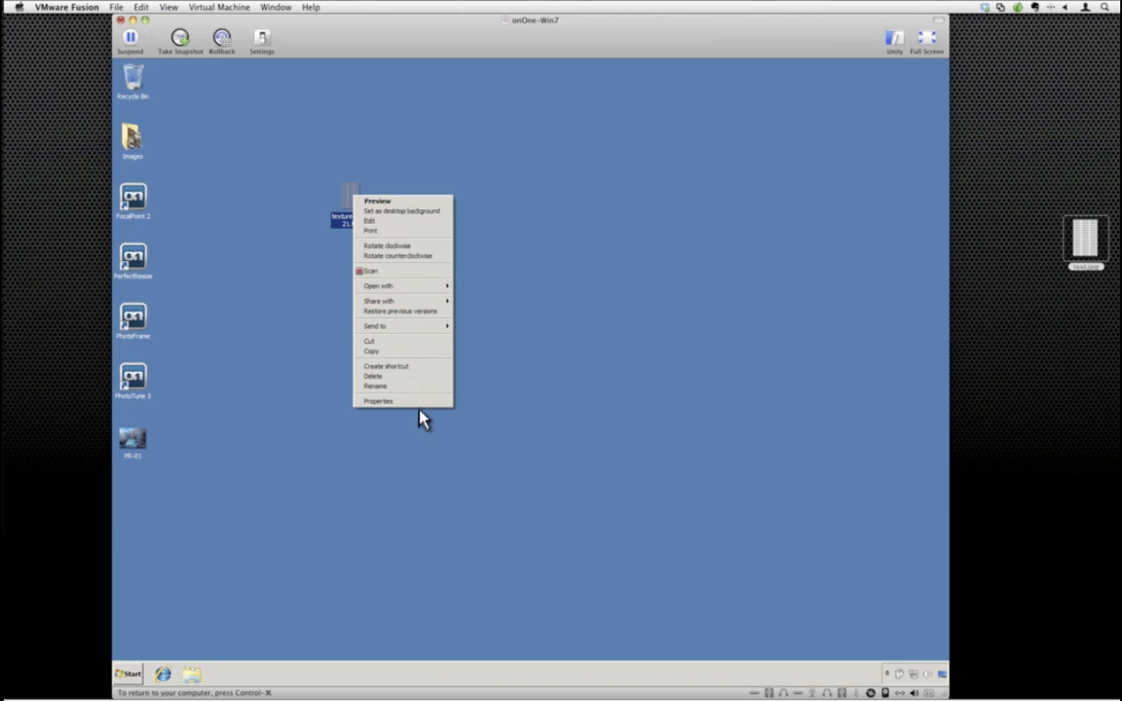
pyautogui.click(420, 402)
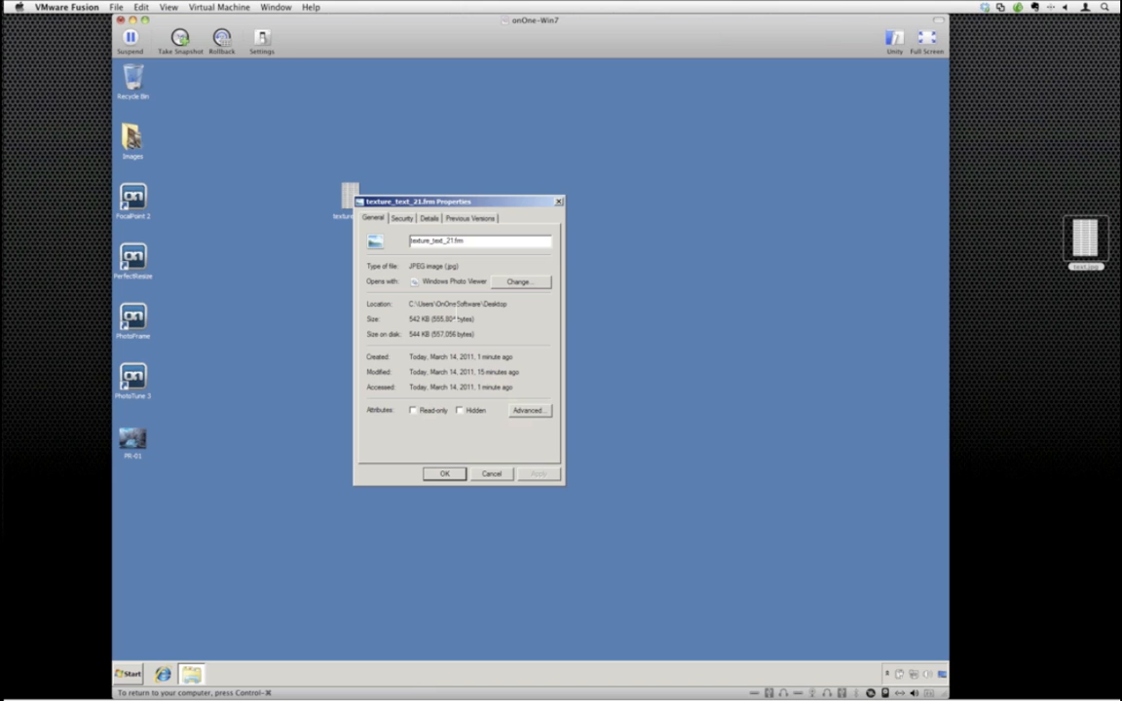
pyautogui.click(492, 474)
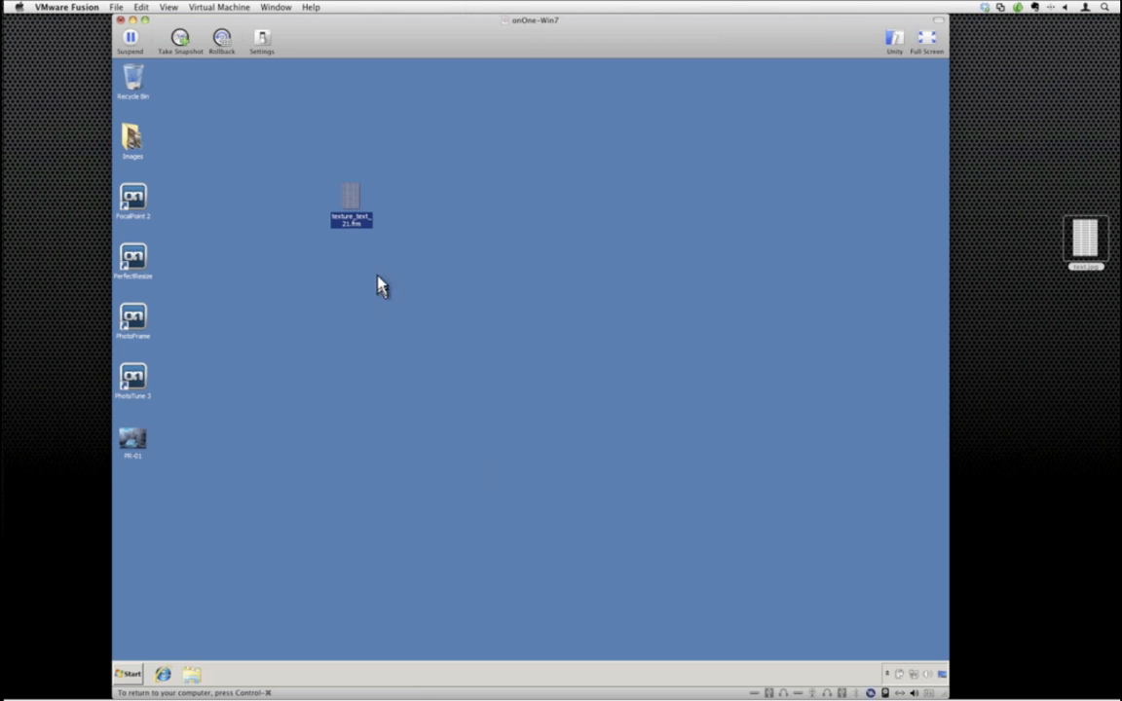
# Rename the texture file on the Windows desktop as texture_text_21.frm.jpg.
pyautogui.click(352, 223)
pyautogui.moveTo(380, 220)
pyautogui.click(351, 224)
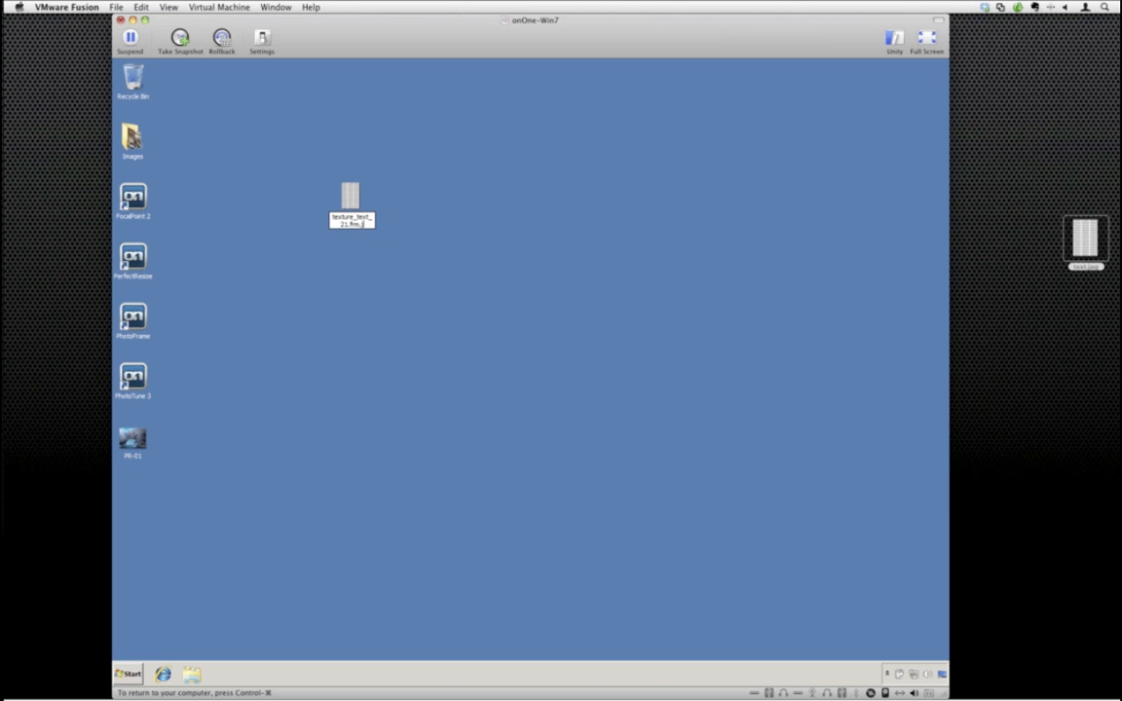
pyautogui.press('Return')
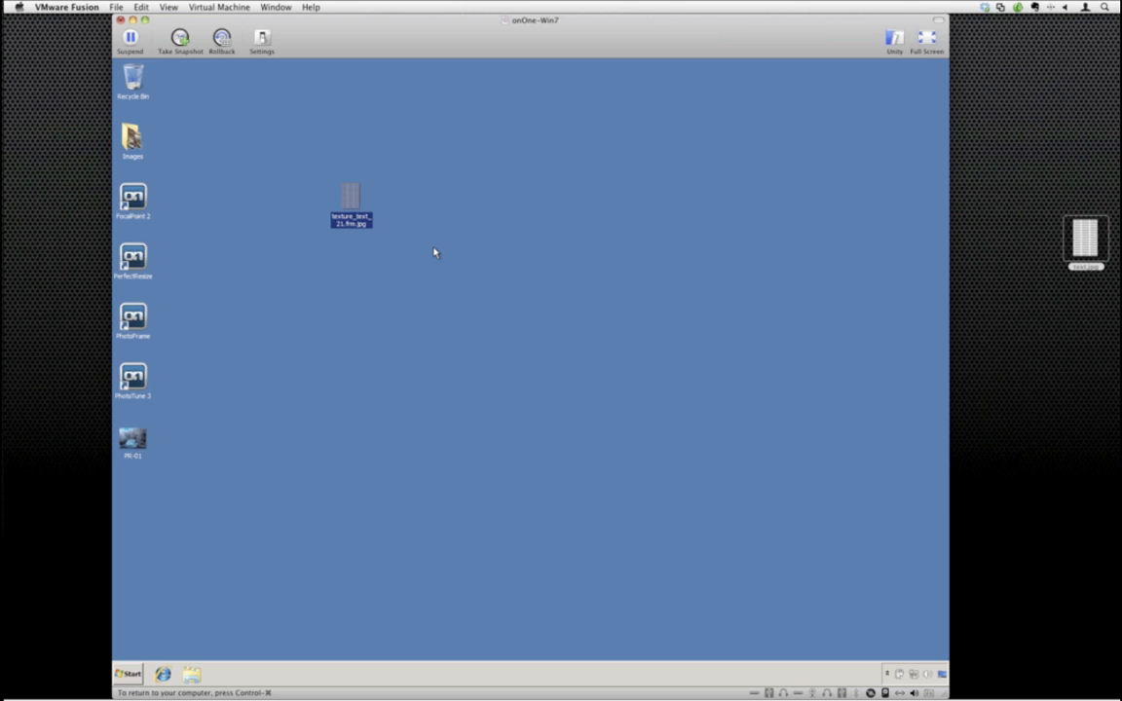
# Remove the .jpg ending so the Windows desktop file is named texture_text_21.frm.
pyautogui.click(371, 231)
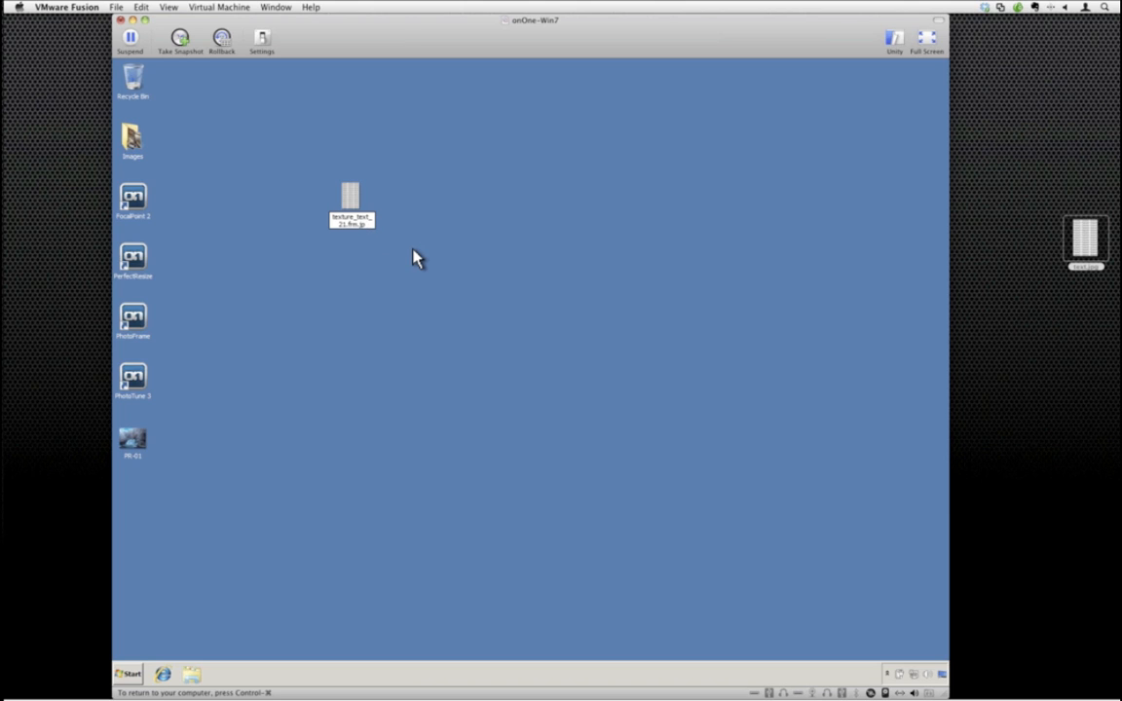
pyautogui.press('BackSpace')
pyautogui.press('BackSpace')
pyautogui.press('BackSpace')
pyautogui.press('BackSpace')
pyautogui.press('Return')
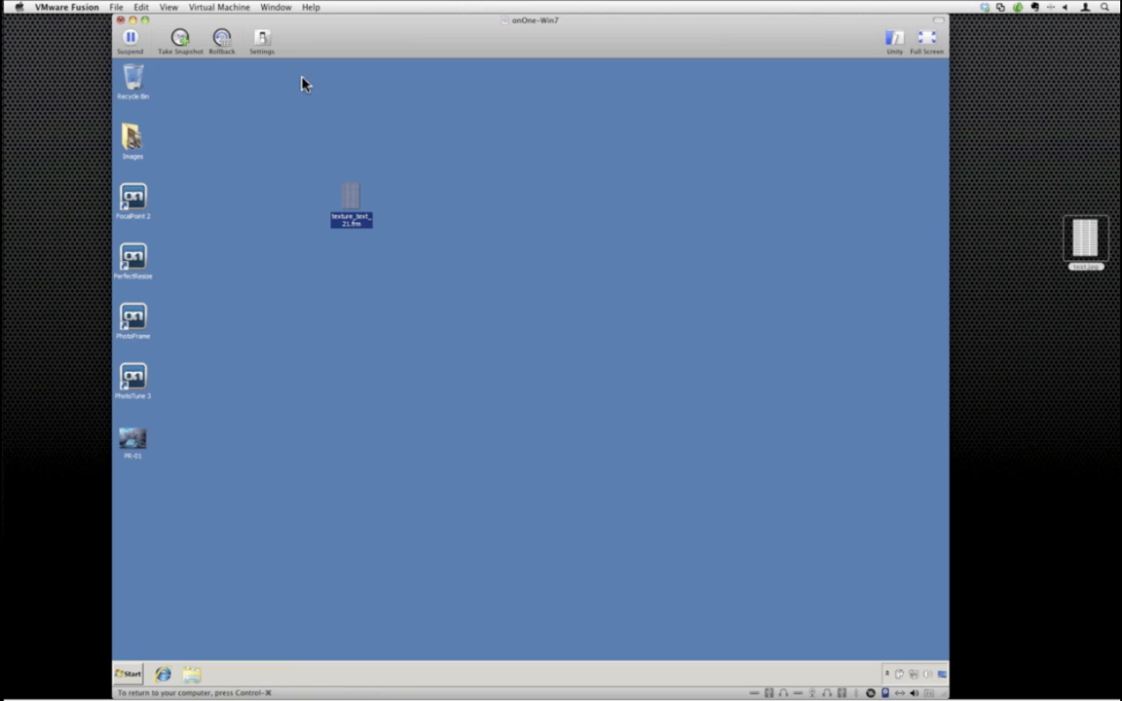
# Suspend the onOne-Win7 virtual machine and close its window.
pyautogui.click(121, 22)
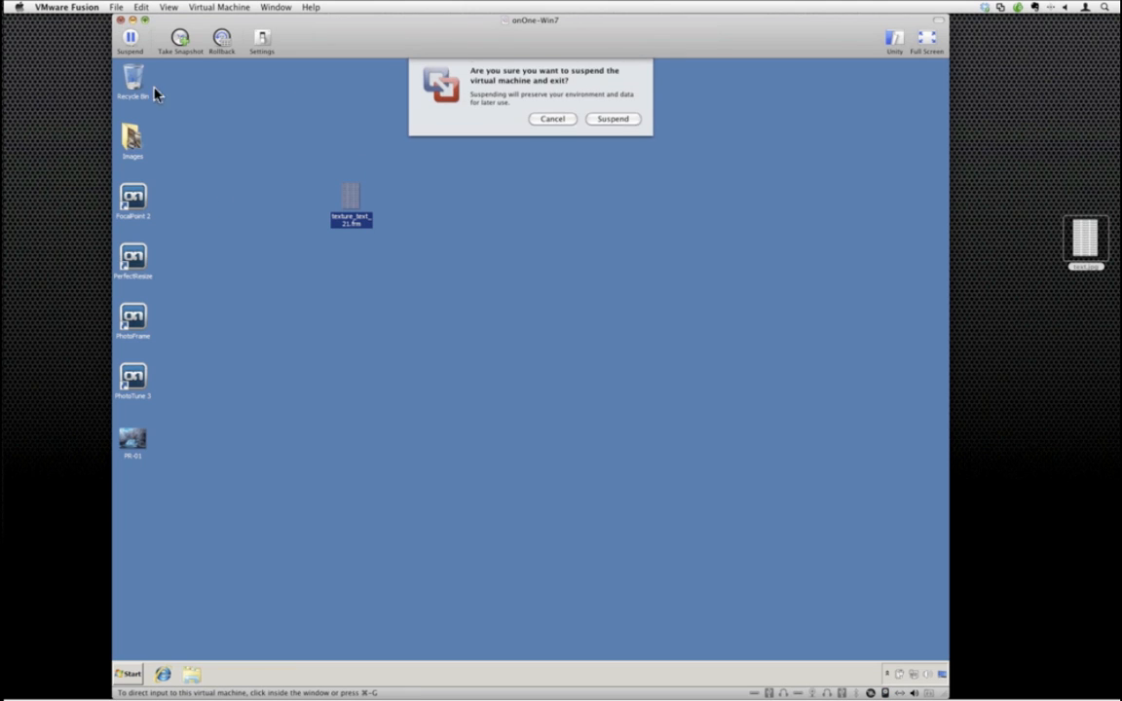
pyautogui.click(599, 122)
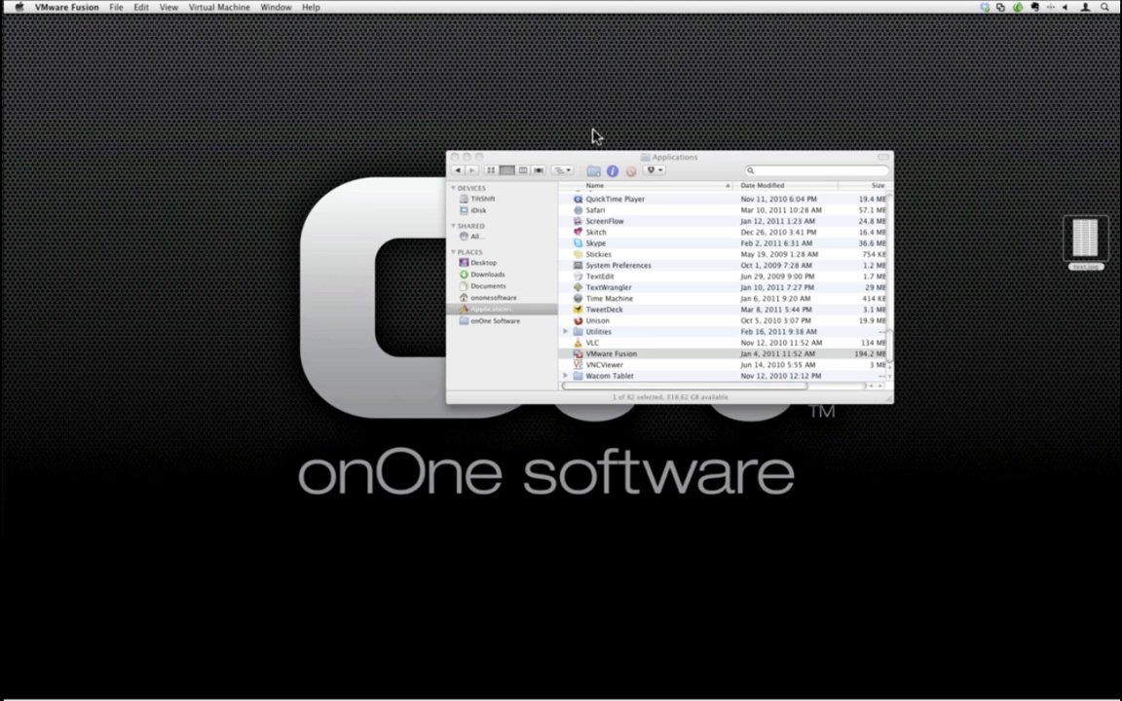
# Move the text.jpg file on the Mac desktop inward from the screen edge, and select it.
pyautogui.moveTo(1102, 240); pyautogui.dragTo(933, 110)
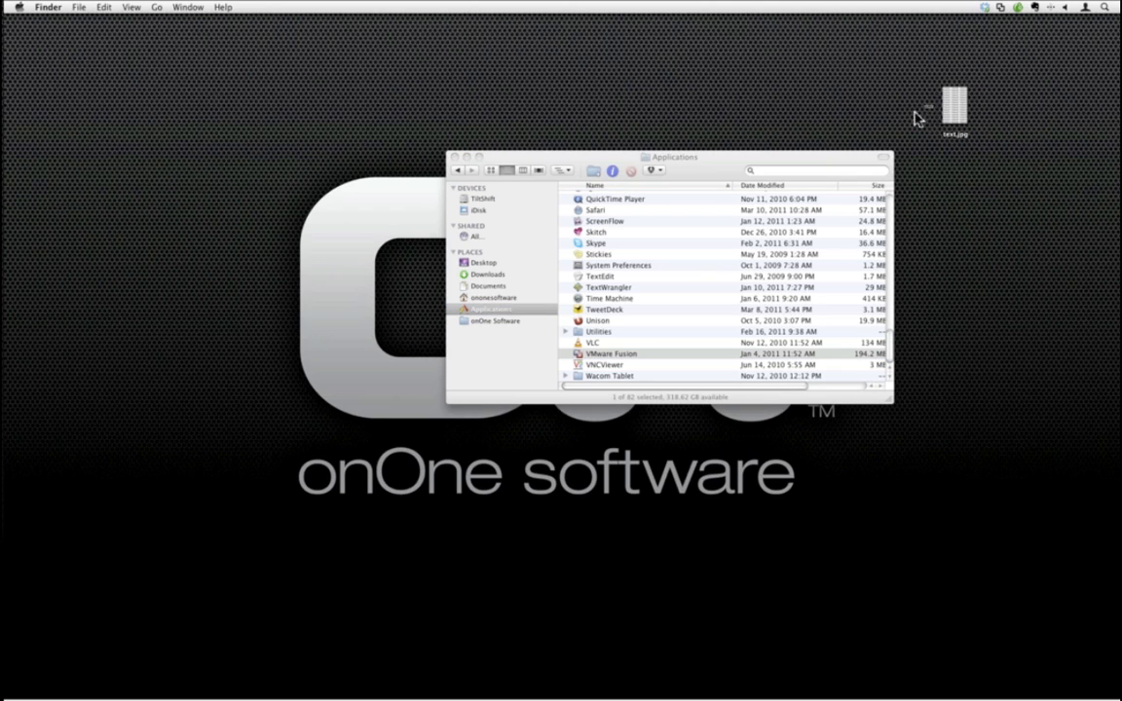
pyautogui.click(950, 107)
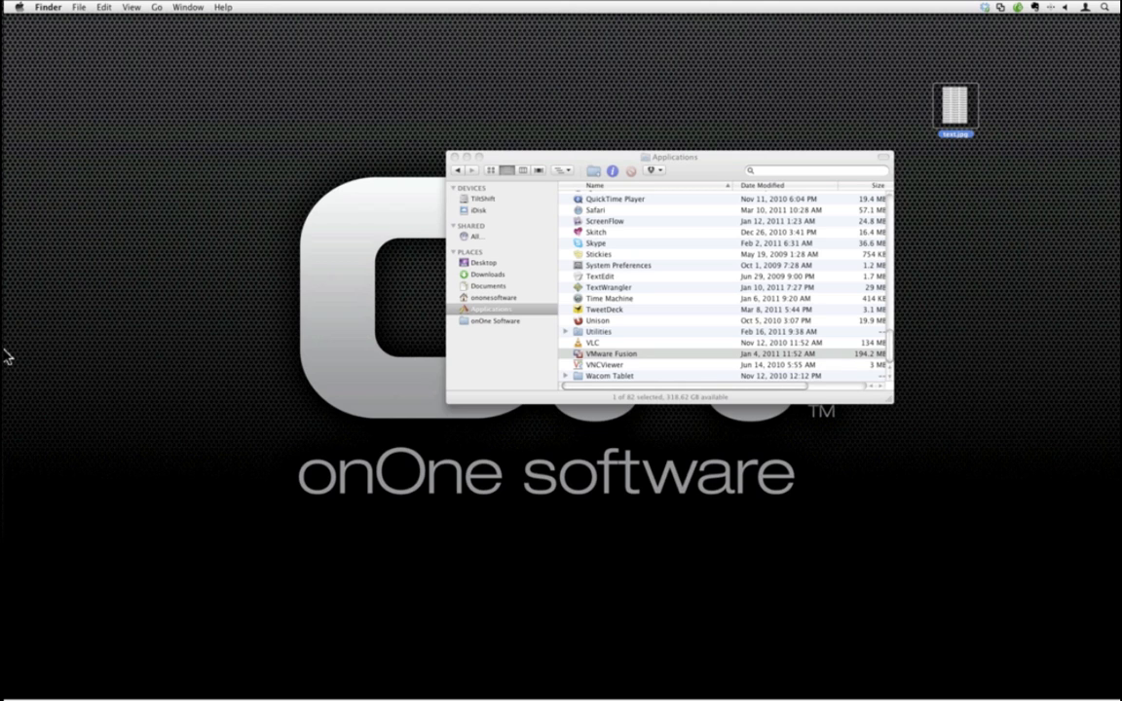
# Switch to Adobe Photoshop CS5 and launch PhotoFrame 4.6 on the road portrait.
pyautogui.moveTo(6, 356)
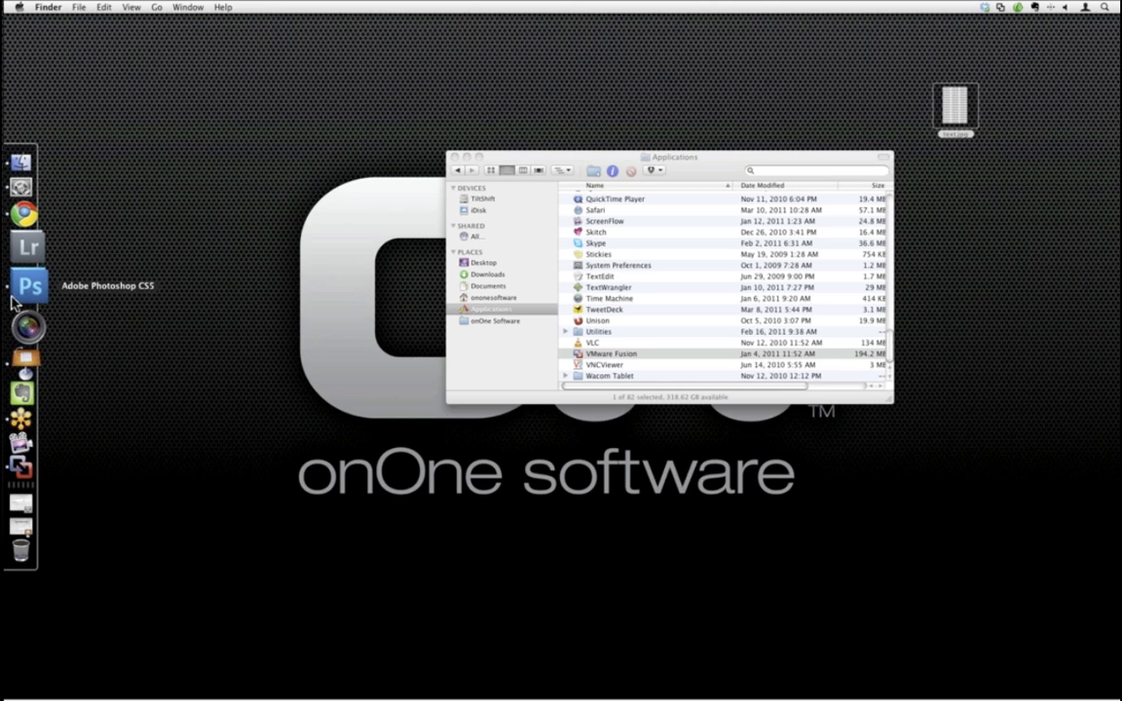
pyautogui.click(34, 285)
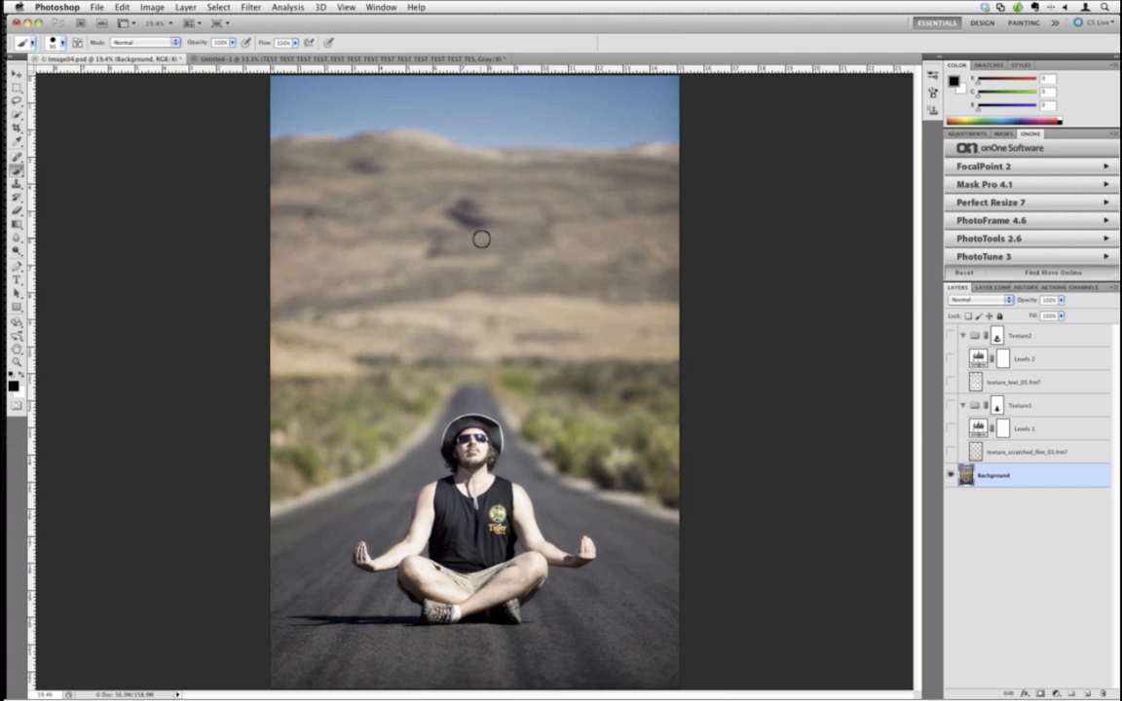
pyautogui.click(994, 221)
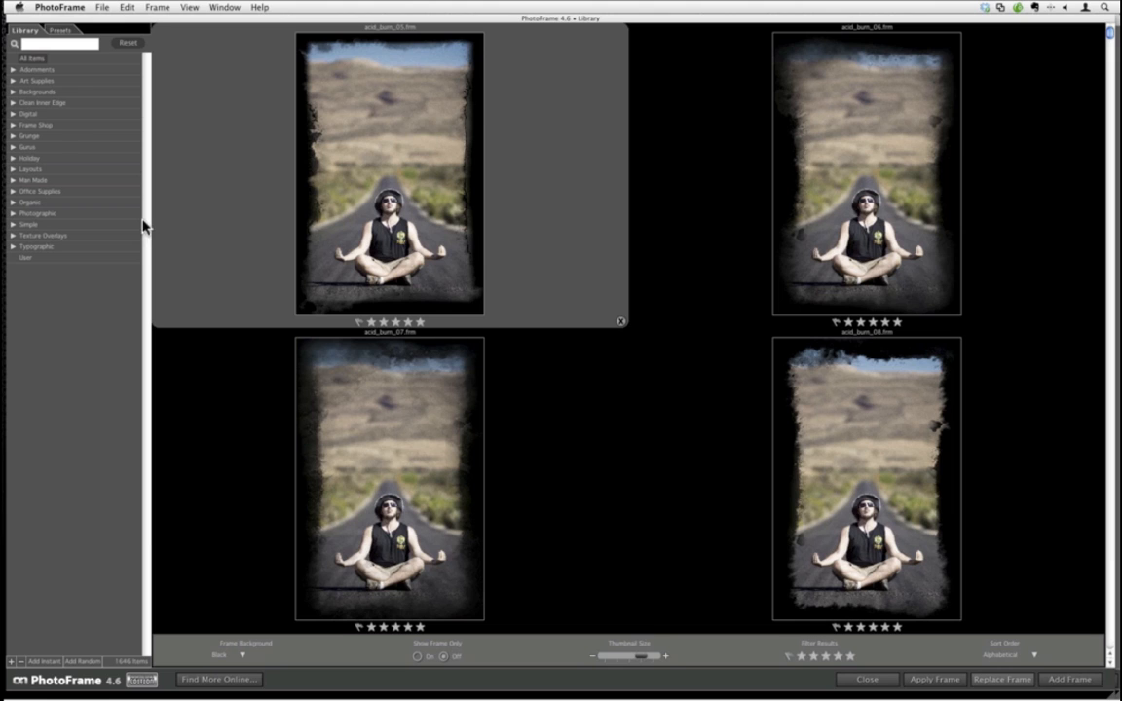
# Browse the Wedding layouts and the Holiday texture overlays in the PhotoFrame library.
pyautogui.click(12, 171)
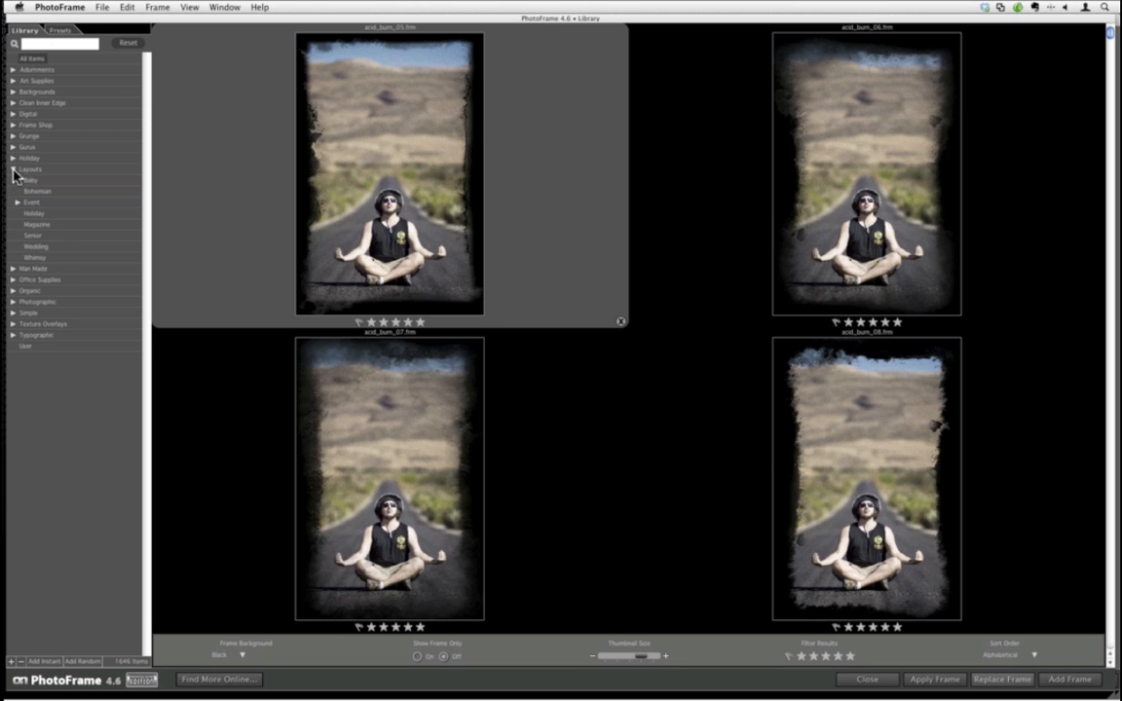
pyautogui.click(30, 247)
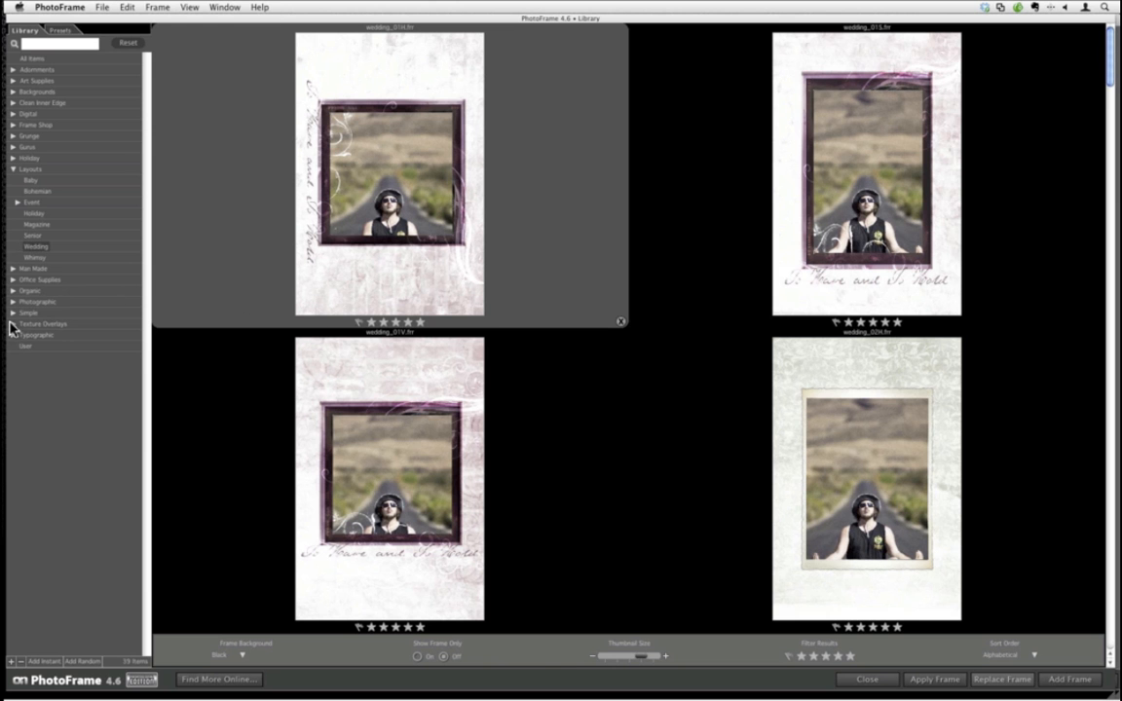
pyautogui.click(15, 325)
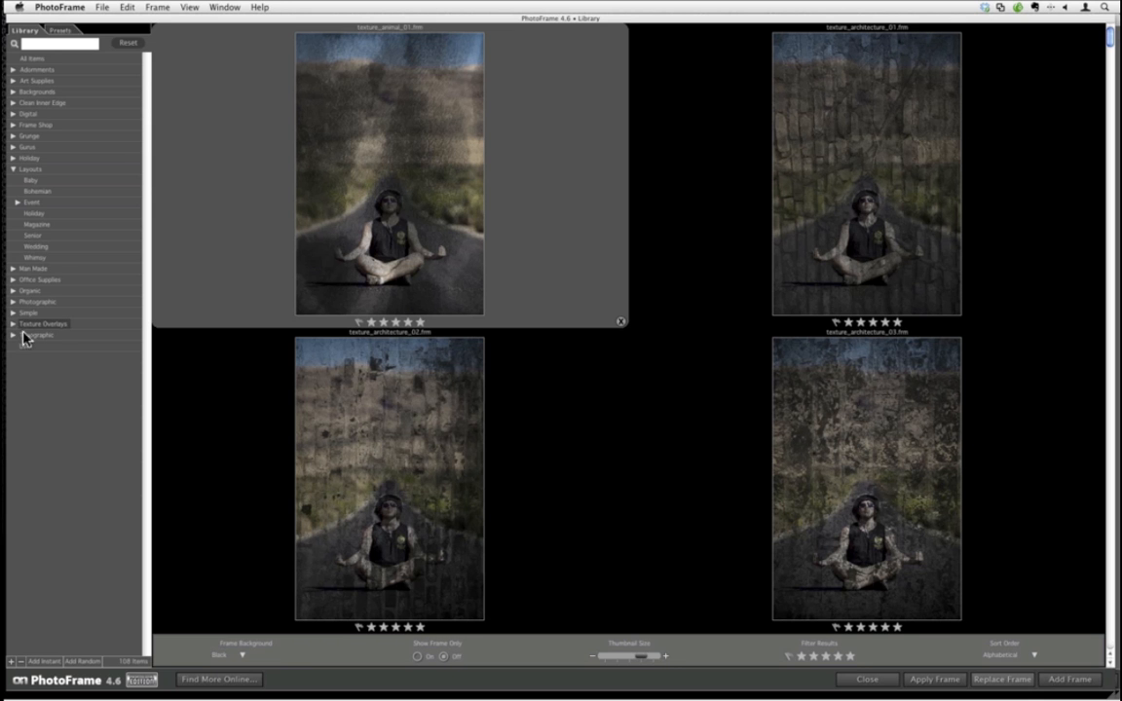
pyautogui.click(15, 325)
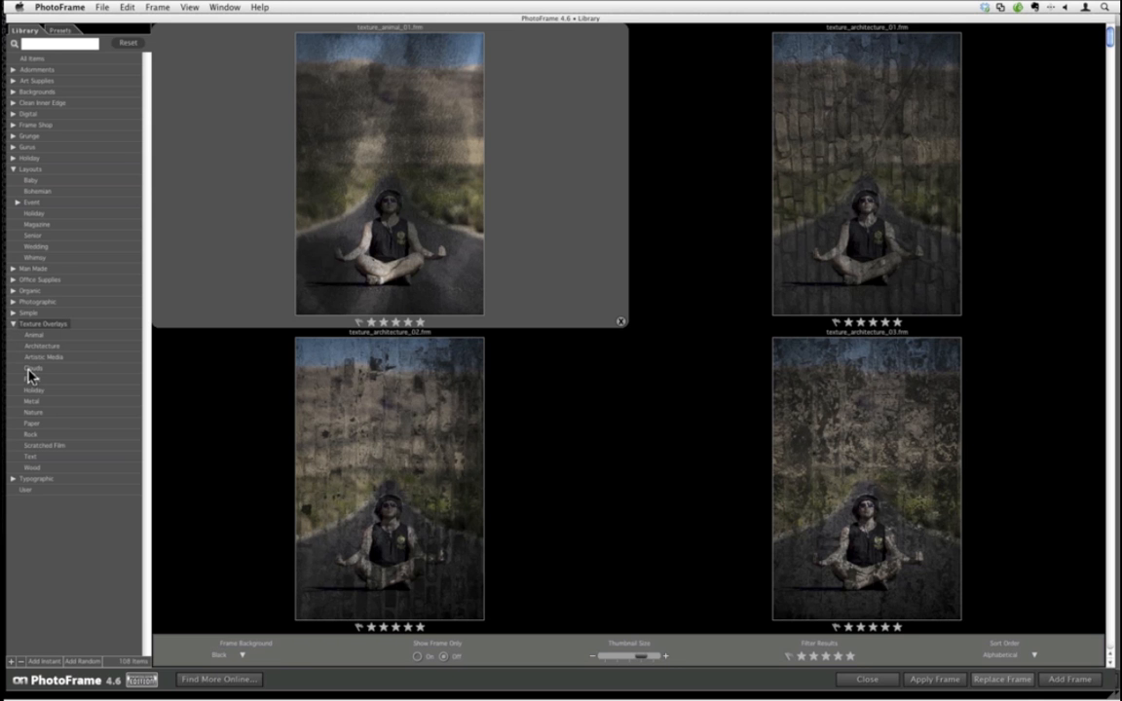
pyautogui.click(32, 391)
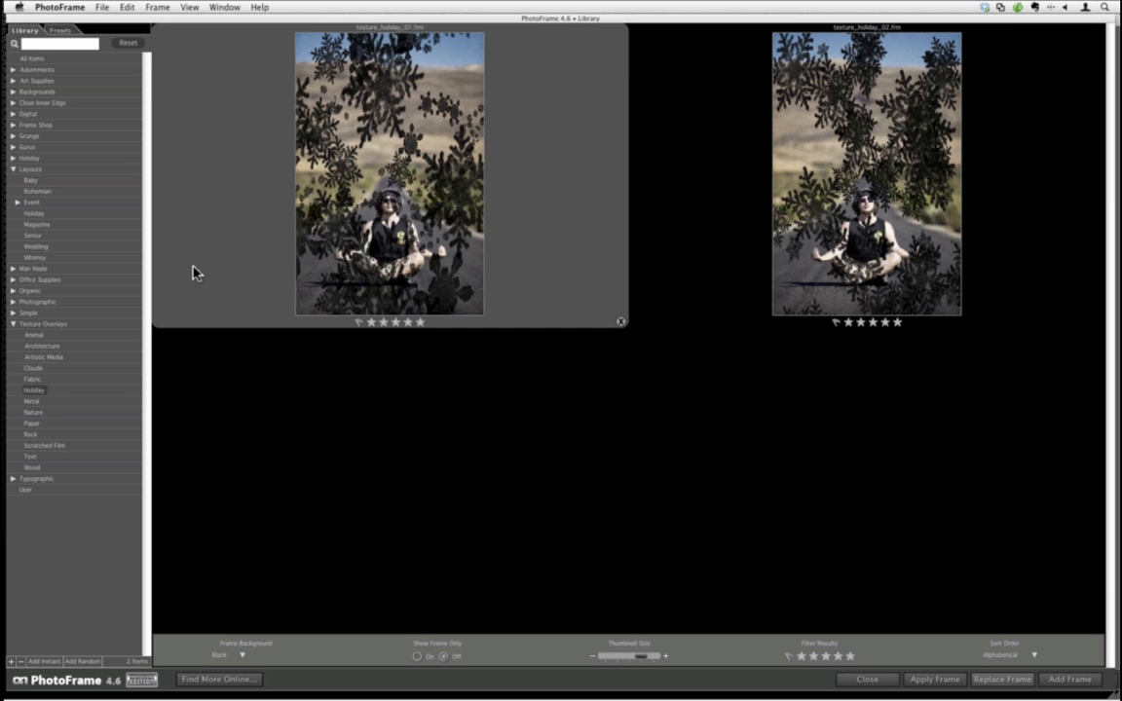